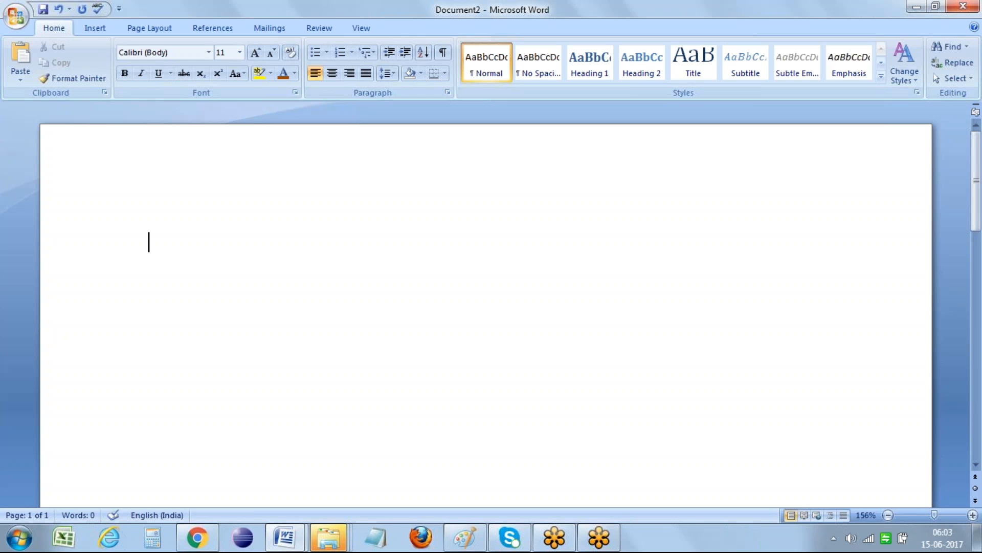
# Step: Begin the document with the text "assume that i connect my mobile and i am performing some operations"
pyautogui.write('asx')
pyautogui.write('umt')
pyautogui.press('BackSpace')
pyautogui.write('e that i connect my mobile and i am pers')
pyautogui.press('BackSpace')
pyautogui.write('forming so')
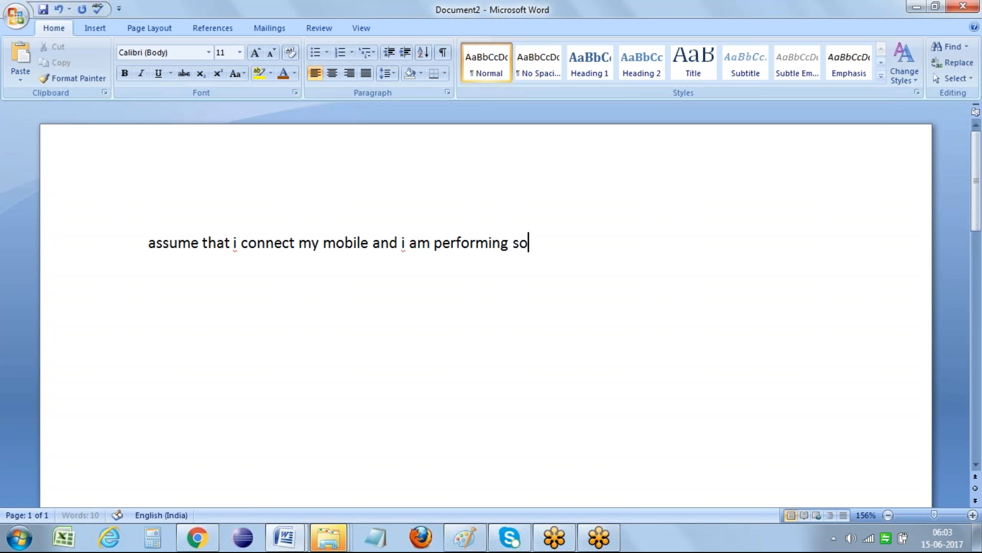
pyautogui.write('me operation')
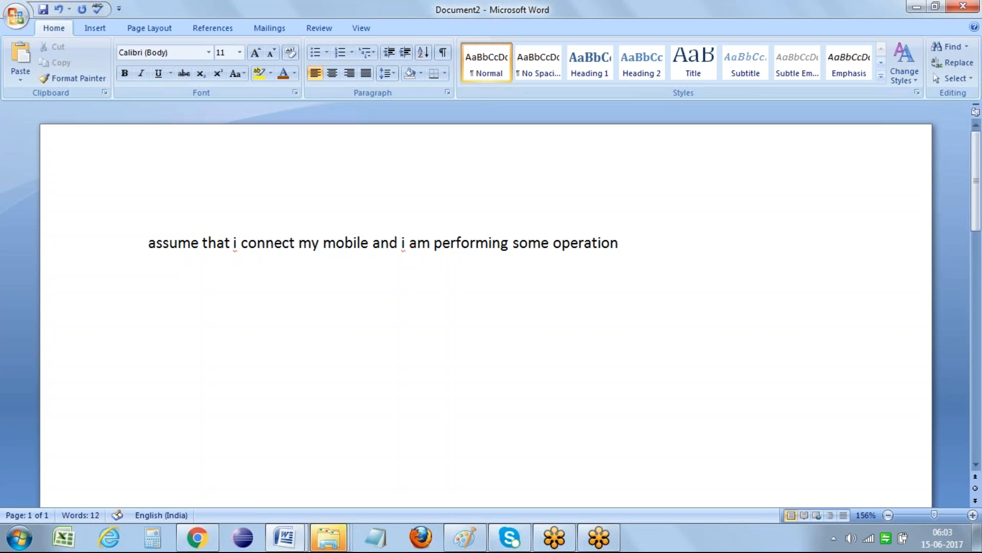
pyautogui.write('s')
# Step: Continue the sentence with "r i am executing some scripts in the app's as i am sitting infront of my mobile i can see"
pyautogui.write(' r i am executing som')
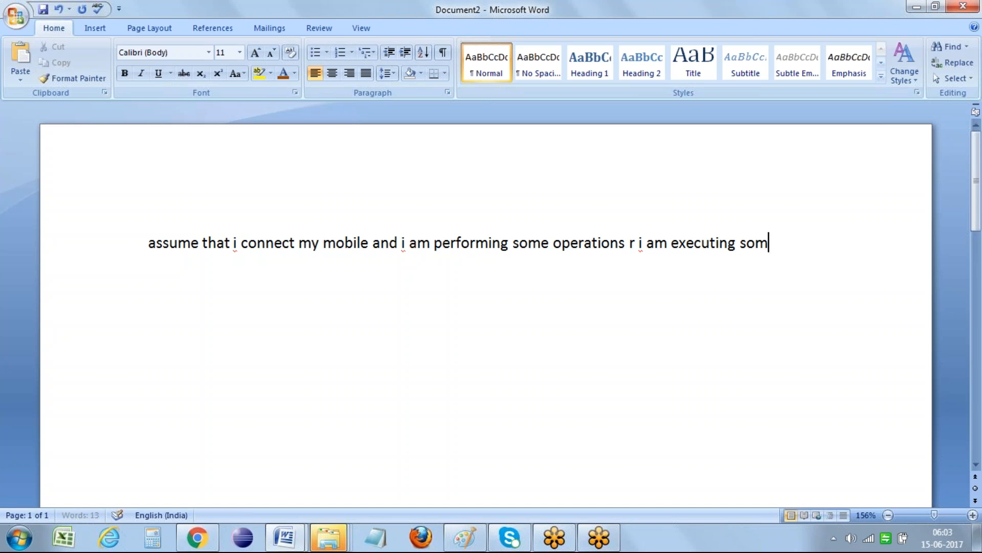
pyautogui.write('e scripts in the app')
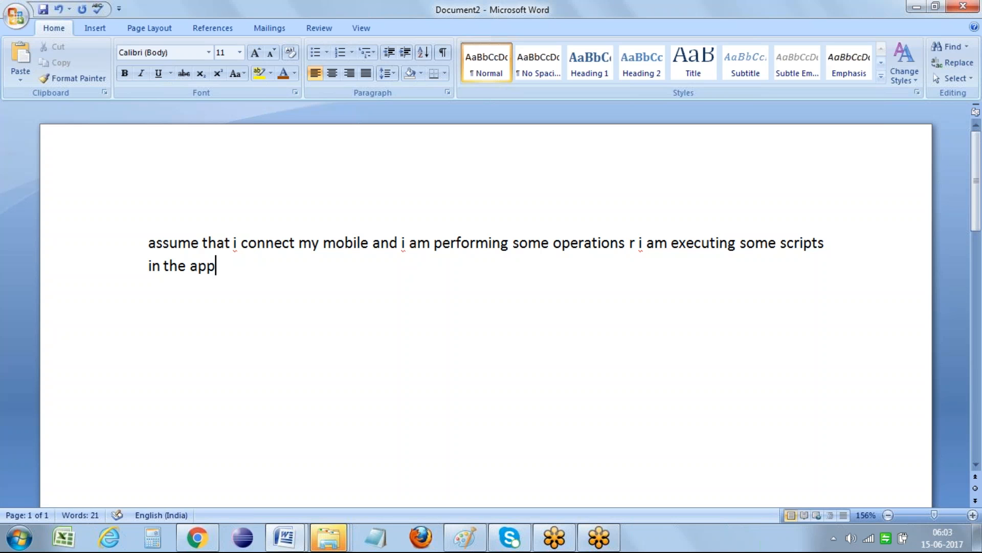
pyautogui.write("'s as i am sitting infron")
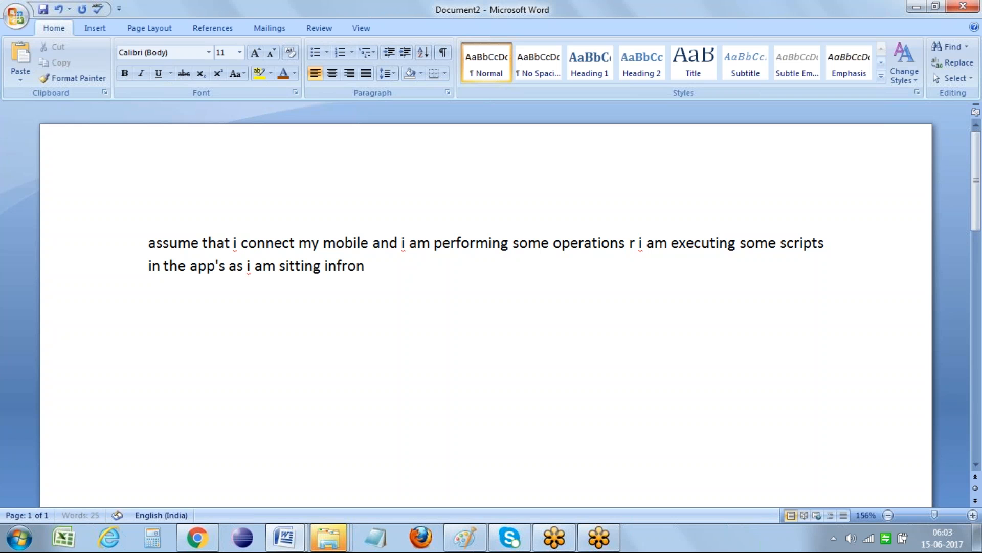
pyautogui.write('t of my mobil')
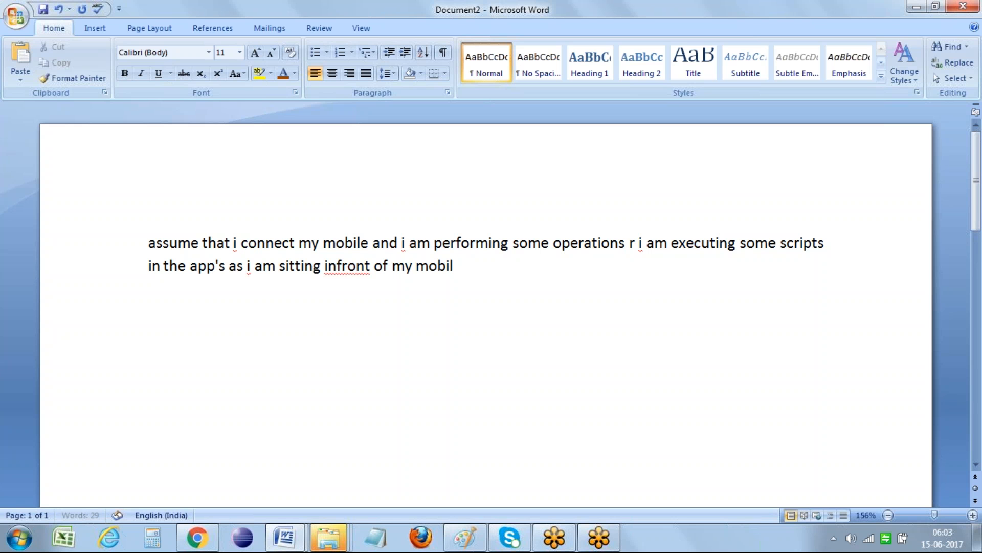
pyautogui.write('e i can see w')
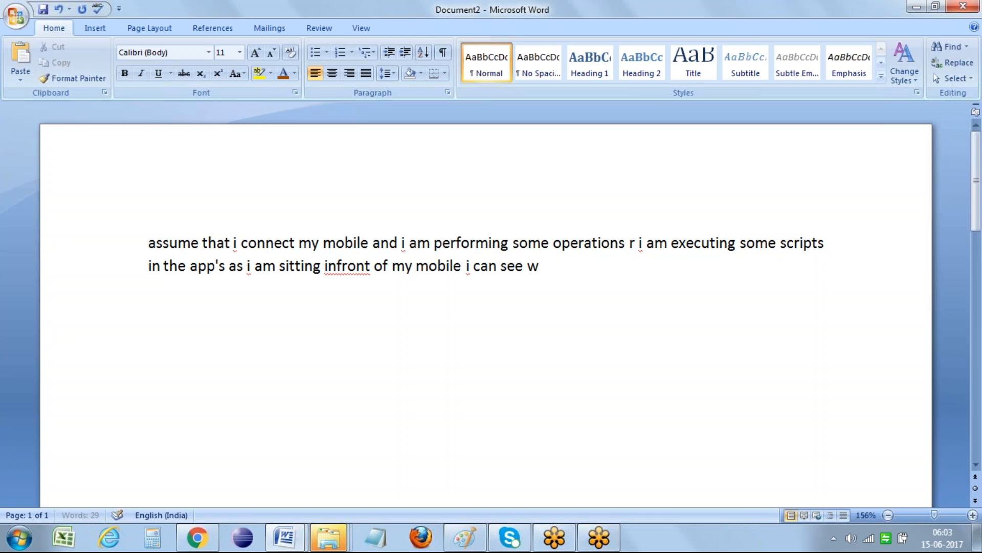
# Step: Extend the sentence with "what ar all the operations performing on the mobile device, wher"
pyautogui.write('hat ar all the operation')
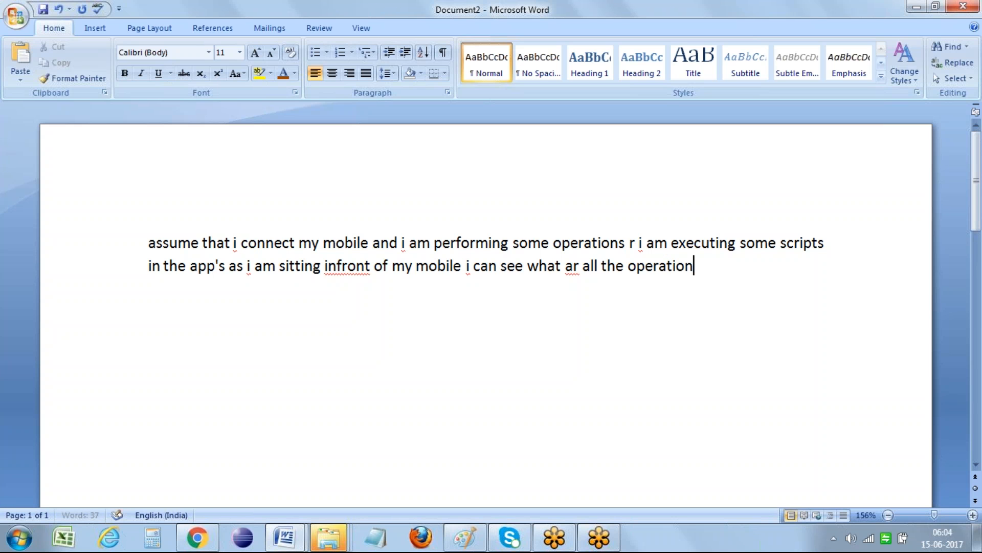
pyautogui.write('s performing on t')
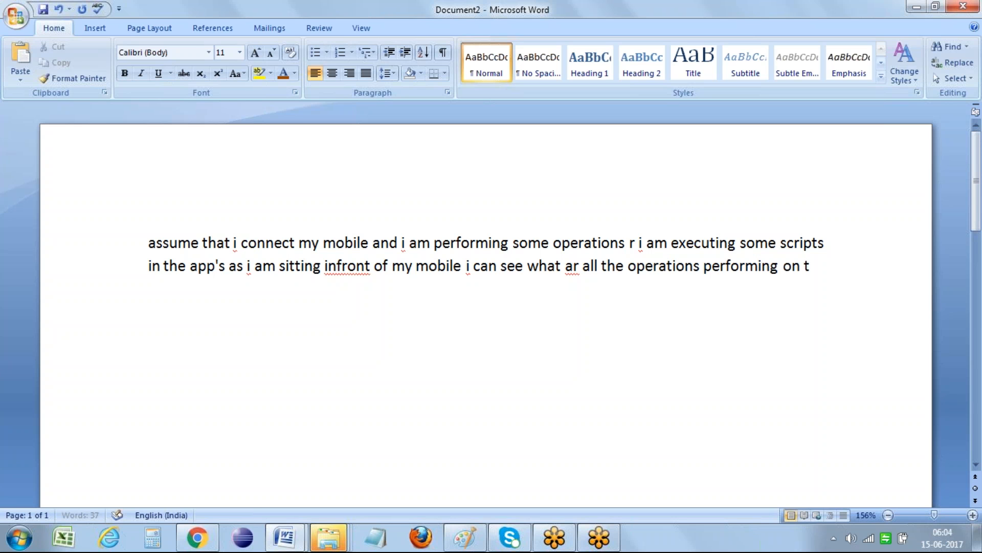
pyautogui.write('he mobile deve')
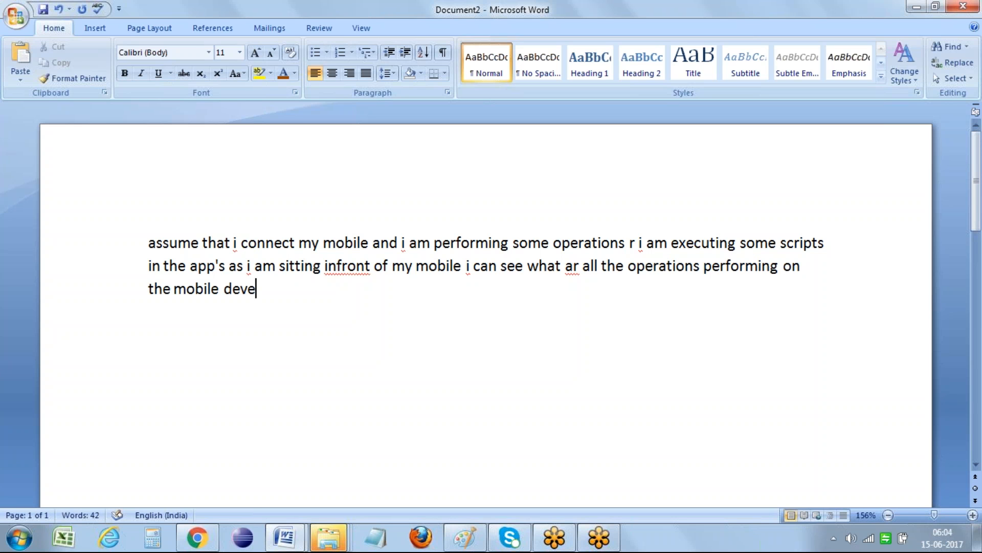
pyautogui.press('BackSpace')
pyautogui.write('ice, wher')
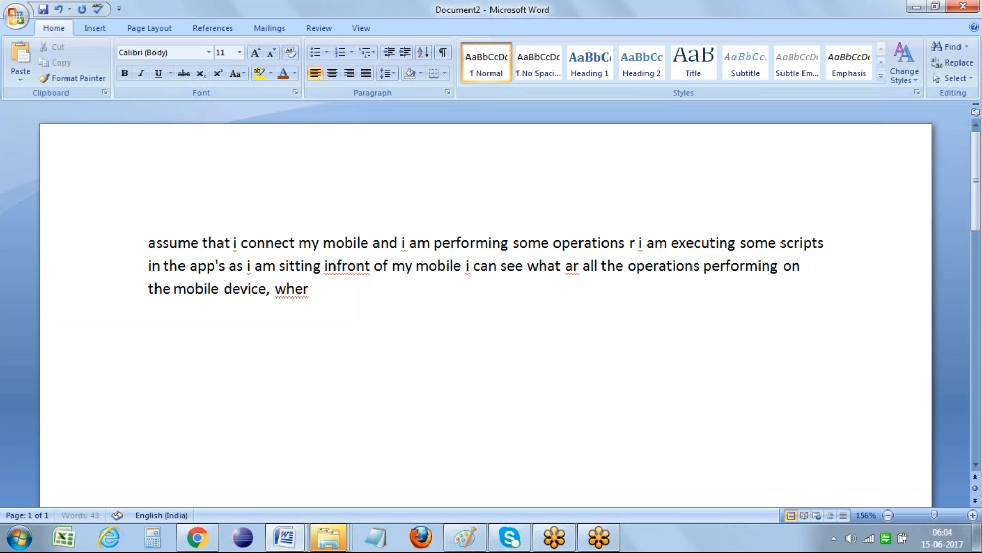
# Step: Finish the first paragraph with "as for you people u dont know whats happening in my mobile."
pyautogui.write(' as for you people u doo')
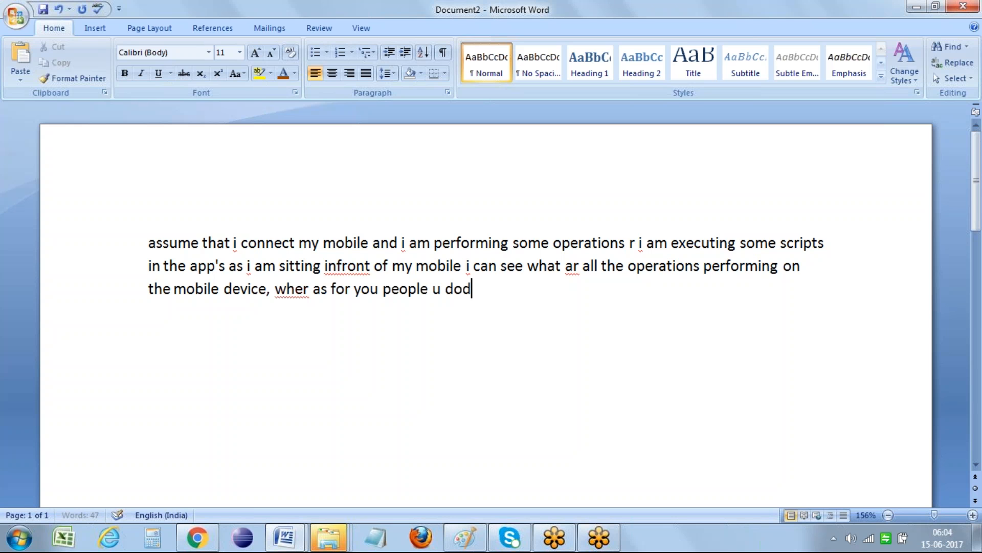
pyautogui.press('BackSpace')
pyautogui.write('nt know whats happening n')
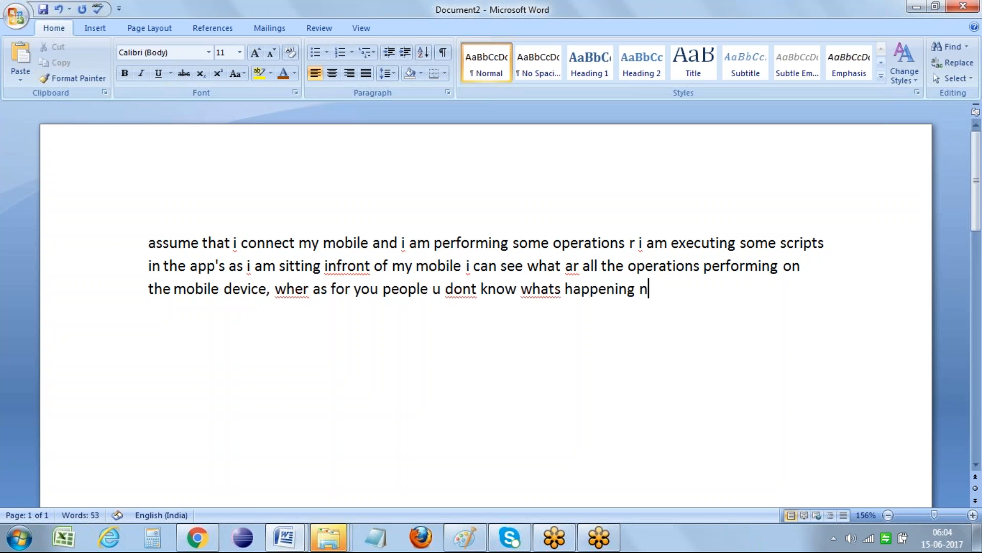
pyautogui.press('BackSpace')
pyautogui.write('in my mobile.')
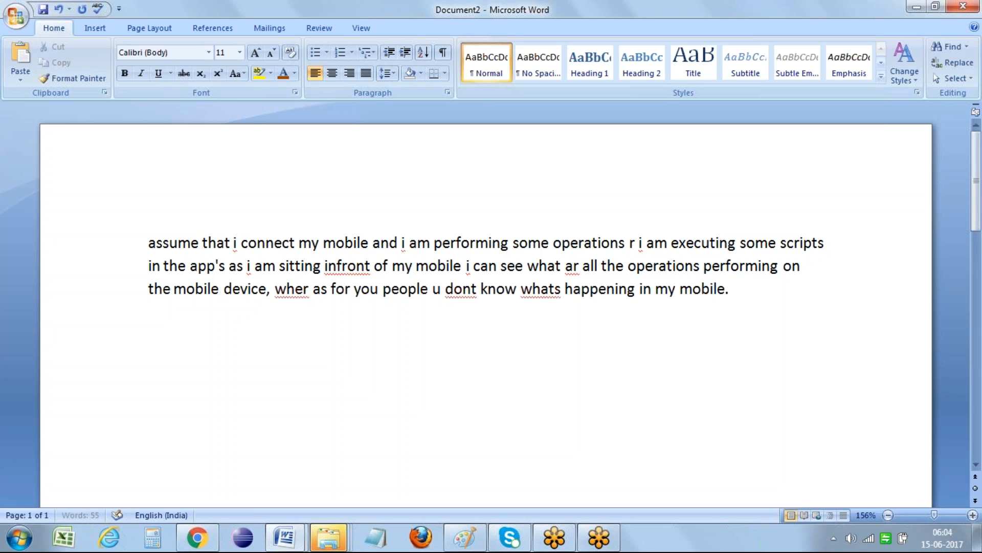
# Step: Add a second paragraph: "her there are few apps using which we can share our mobile device screen on your laptop r desktop"
pyautogui.press('Return')
pyautogui.write('hdre')
pyautogui.press('BackSpace')
pyautogui.press('BackSpace')
pyautogui.press('BackSpace')
pyautogui.write('er there are few')
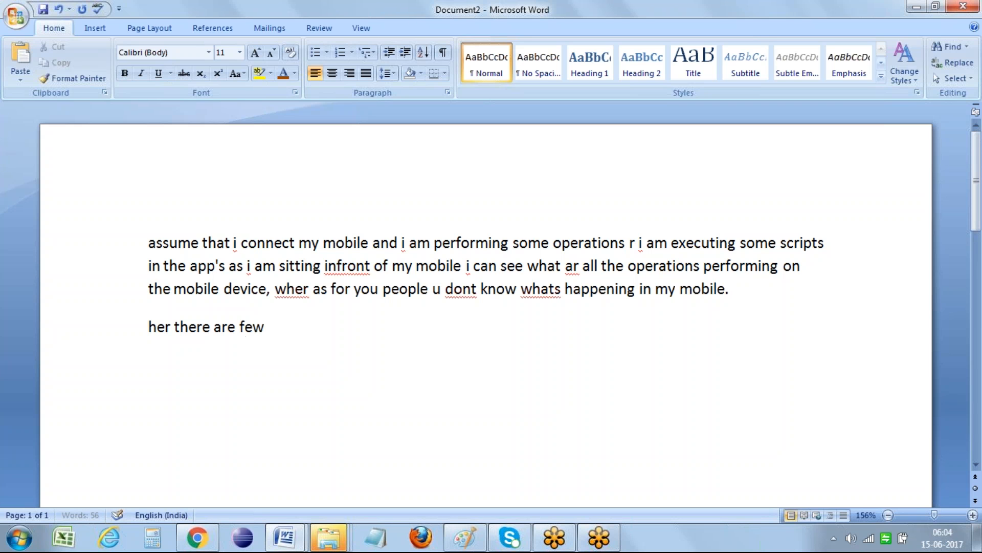
pyautogui.write(' apps using w')
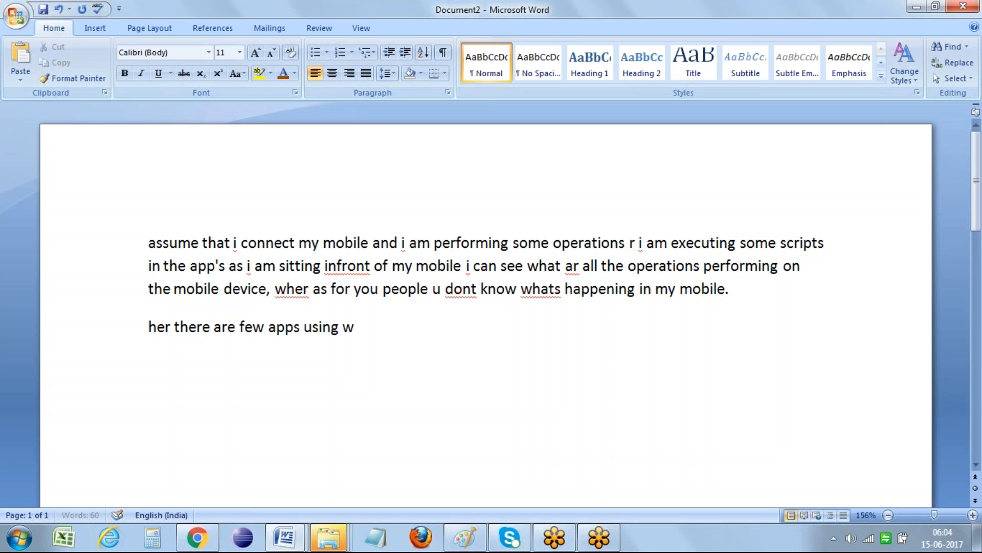
pyautogui.write('hich we can share our mob')
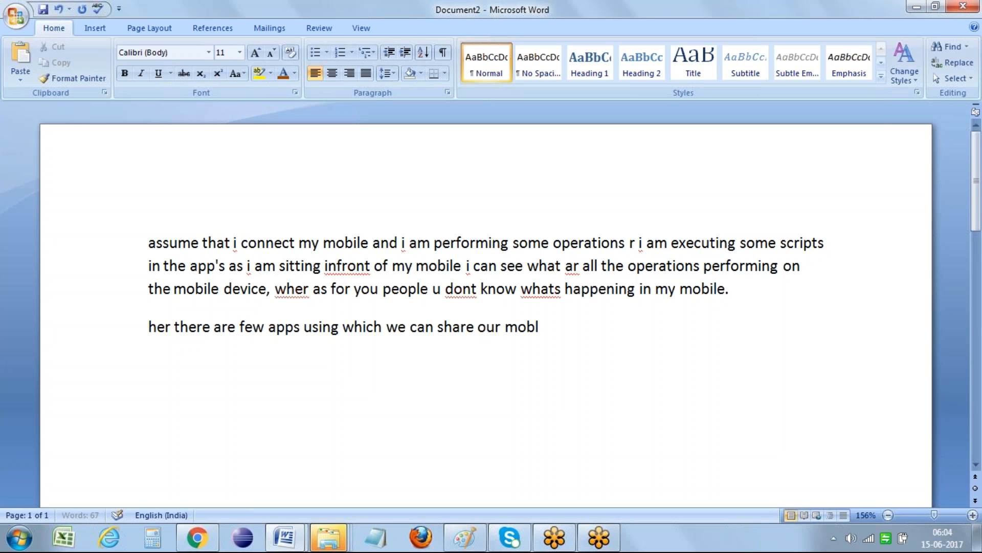
pyautogui.write('ile devi')
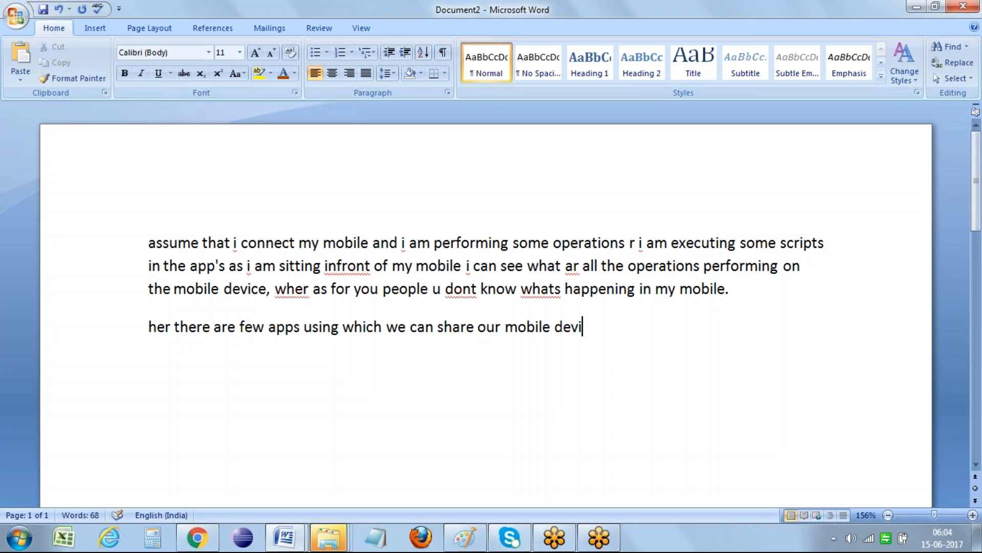
pyautogui.write('ce screen')
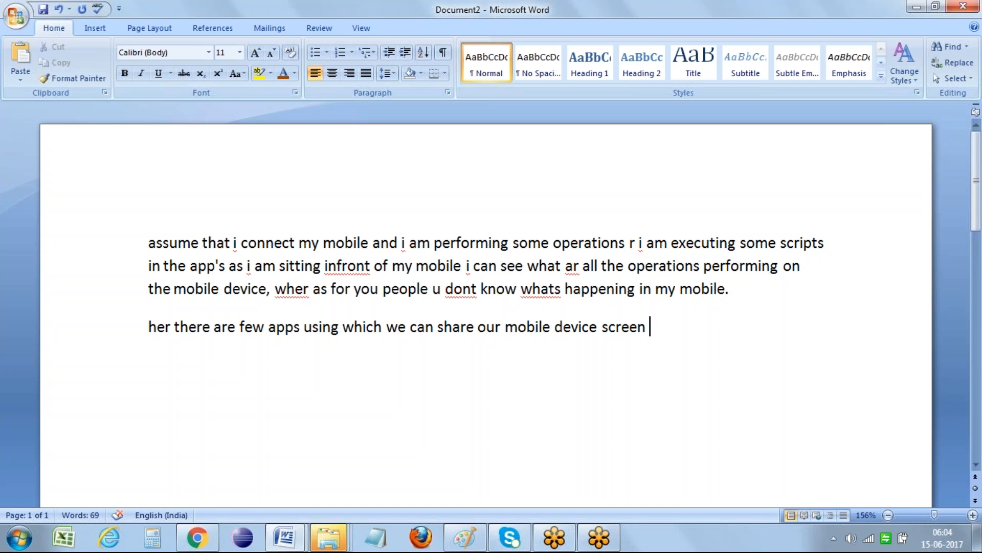
pyautogui.write(' on your laptopr')
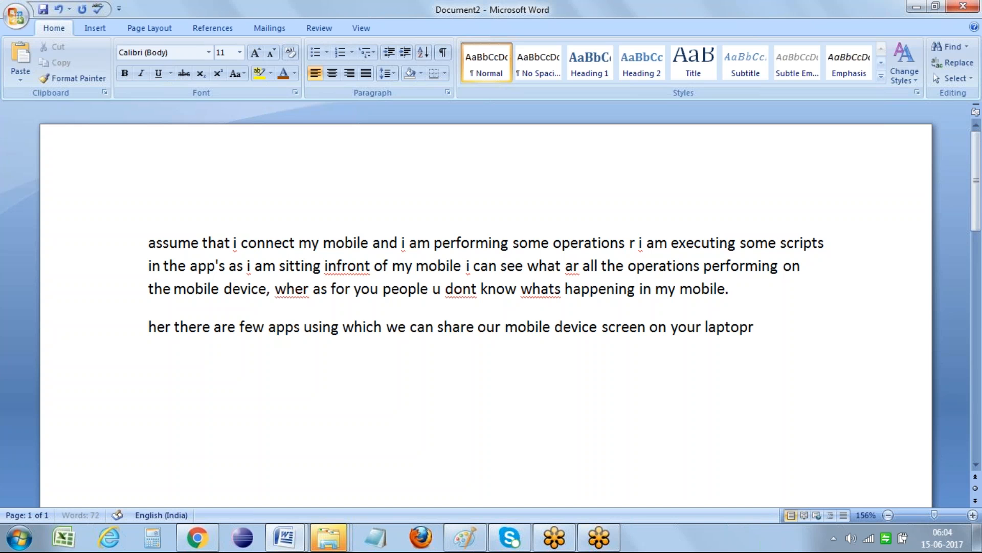
pyautogui.press('BackSpace')
pyautogui.write('r desktop')
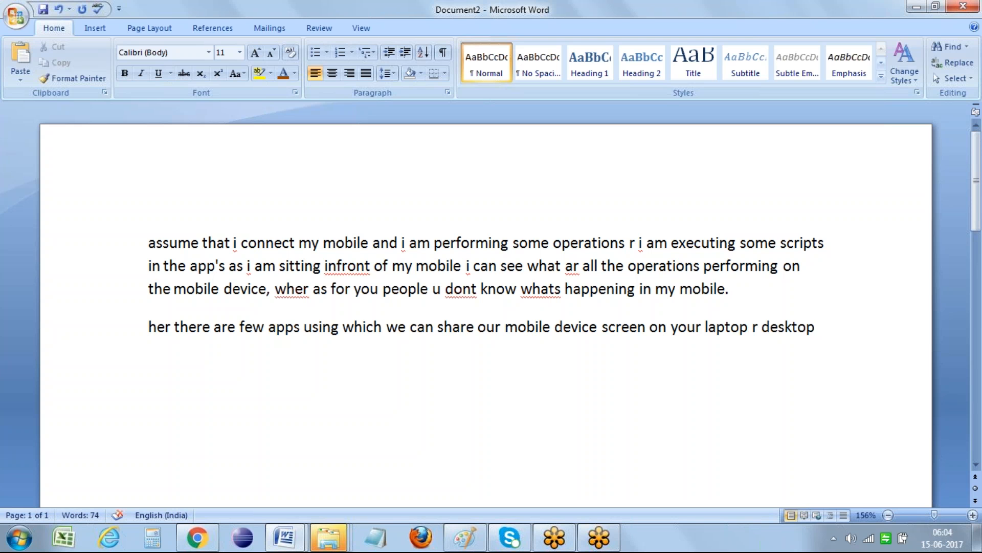
# Step: Leave a blank line below the second paragraph and start a bulleted list with the item "teamviwer"
pyautogui.press('Return')
pyautogui.press('Return')
pyautogui.click(315, 53)
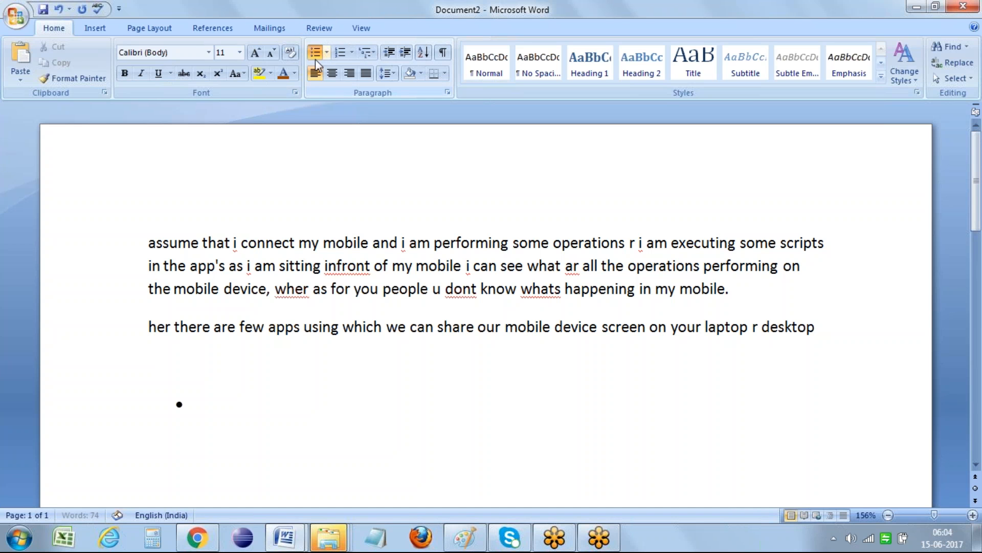
pyautogui.write('tean')
pyautogui.press('BackSpace')
pyautogui.write('mviwser')
pyautogui.press('BackSpace')
pyautogui.press('BackSpace')
pyautogui.press('BackSpace')
pyautogui.write('er')
pyautogui.press('Left')
pyautogui.press('Left')
pyautogui.press('Left')
pyautogui.press('Left')
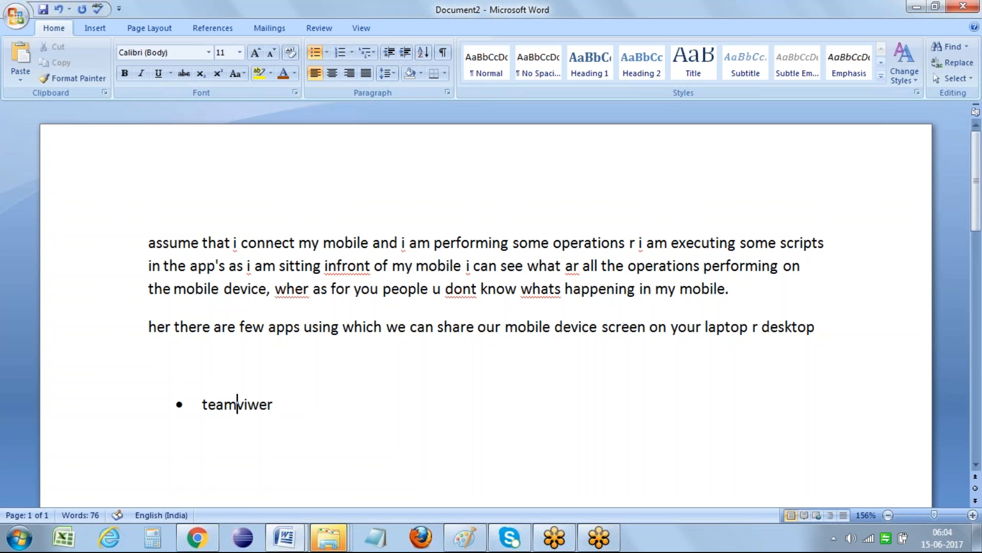
pyautogui.press('End')
# Step: Show the desktop briefly, return to Document2 and select all of its text
pyautogui.press('super+d')
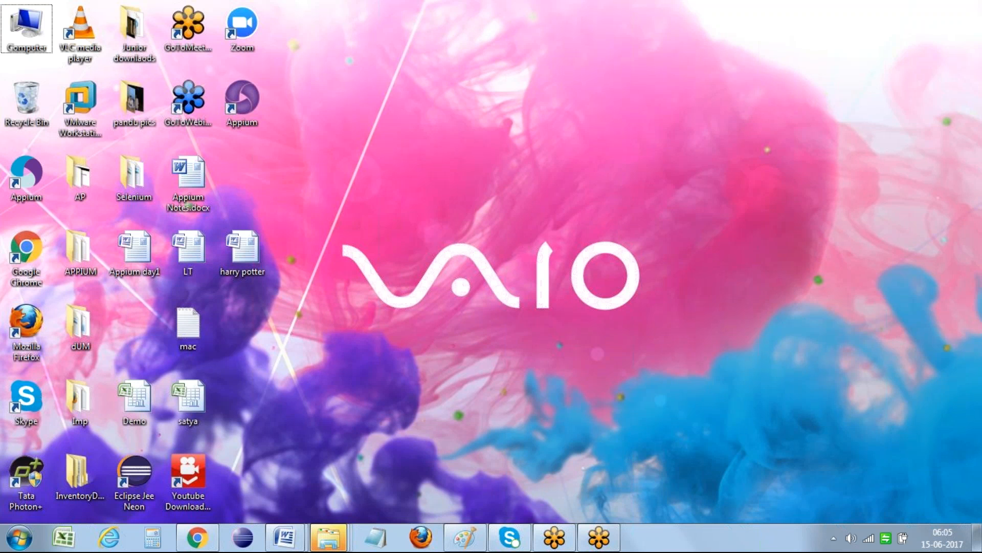
pyautogui.moveTo(285, 537)
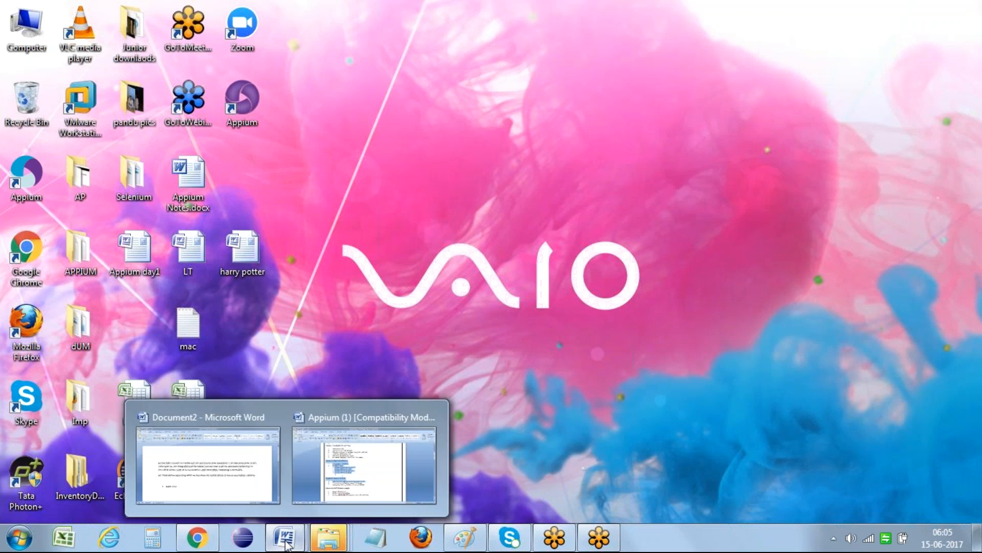
pyautogui.click(242, 497)
pyautogui.hotkey('ctrl', 'a')
# Step: Open the Appium Notes.docx file from the desktop
pyautogui.click(289, 538)
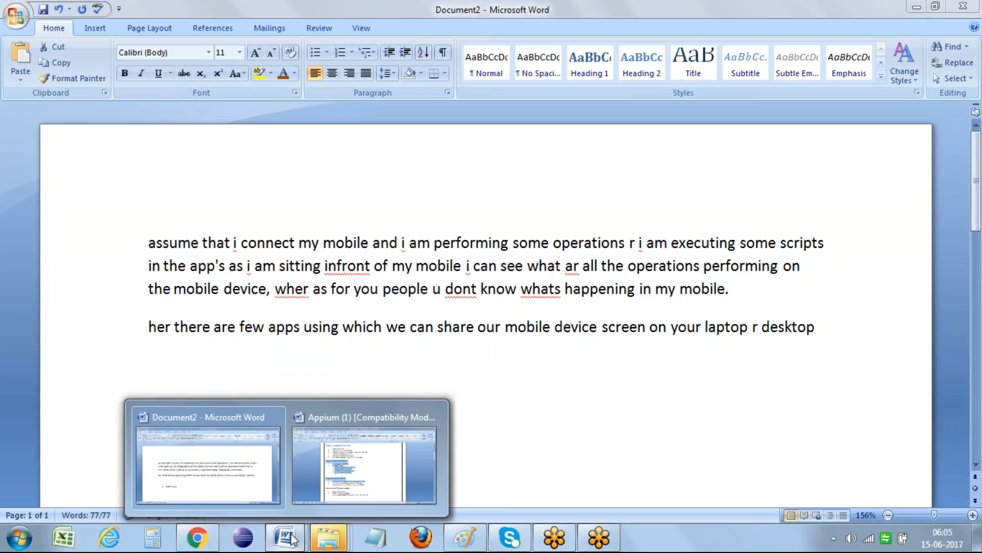
pyautogui.press('super+d')
pyautogui.doubleClick(199, 193)
# Step: Insert three blank lines in Appium Notes.docx after the bullet on tap and sendkeys commands, above the asterisk line preceding UI Automater
pyautogui.press('pagedown')
pyautogui.press('pagedown')
pyautogui.press('pagedown')
pyautogui.press('pagedown')
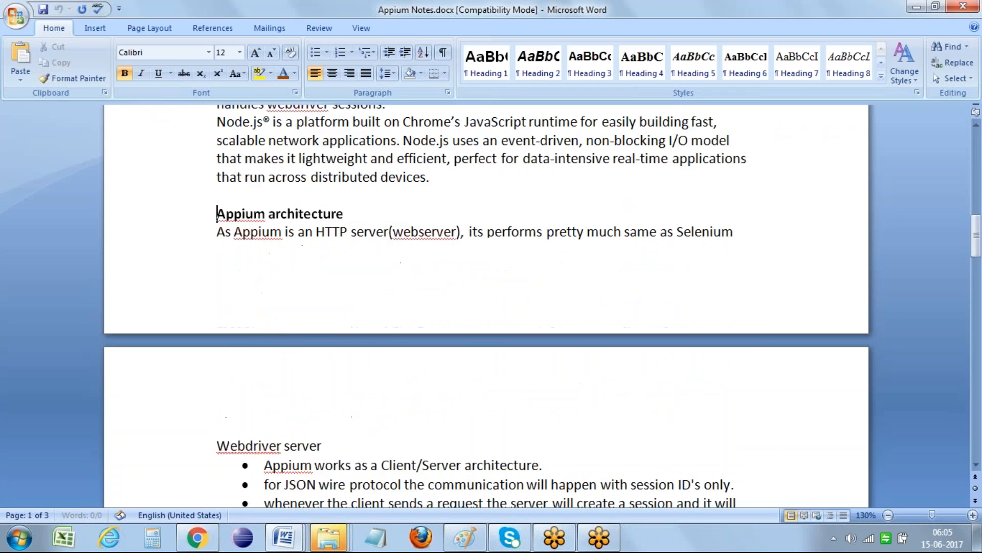
pyautogui.press('pagedown')
pyautogui.press('pagedown')
pyautogui.press('pagedown')
pyautogui.press('pagedown')
pyautogui.press('pagedown')
pyautogui.press('pagedown')
pyautogui.press('pagedown')
pyautogui.press('pagedown')
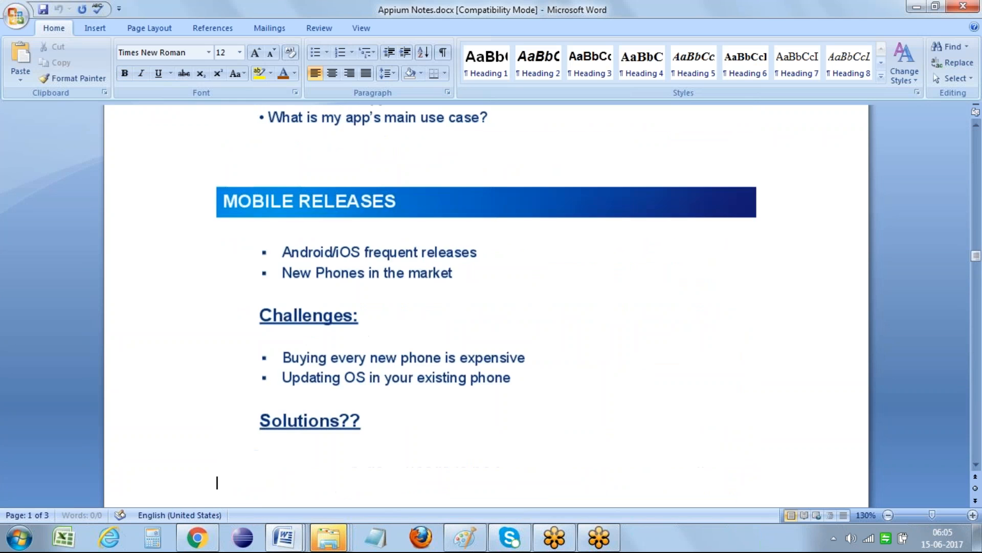
pyautogui.press('pagedown')
pyautogui.press('pagedown')
pyautogui.press('pagedown')
pyautogui.press('pagedown')
pyautogui.press('pagedown')
pyautogui.press('pagedown')
pyautogui.press('pagedown')
pyautogui.press('pagedown')
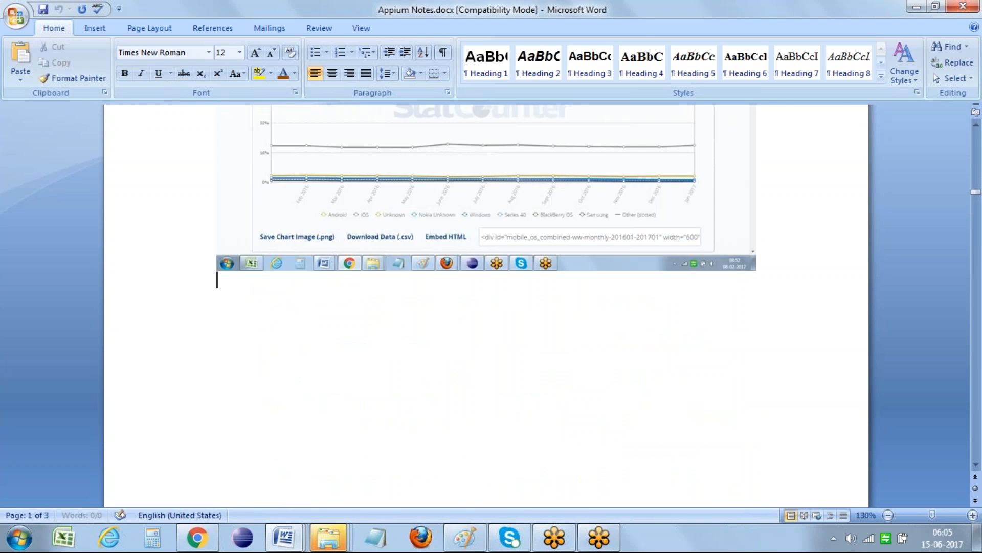
pyautogui.press('pagedown')
pyautogui.press('pagedown')
pyautogui.press('pagedown')
pyautogui.press('pagedown')
pyautogui.press('pagedown')
pyautogui.press('pagedown')
pyautogui.press('pagedown')
pyautogui.press('pagedown')
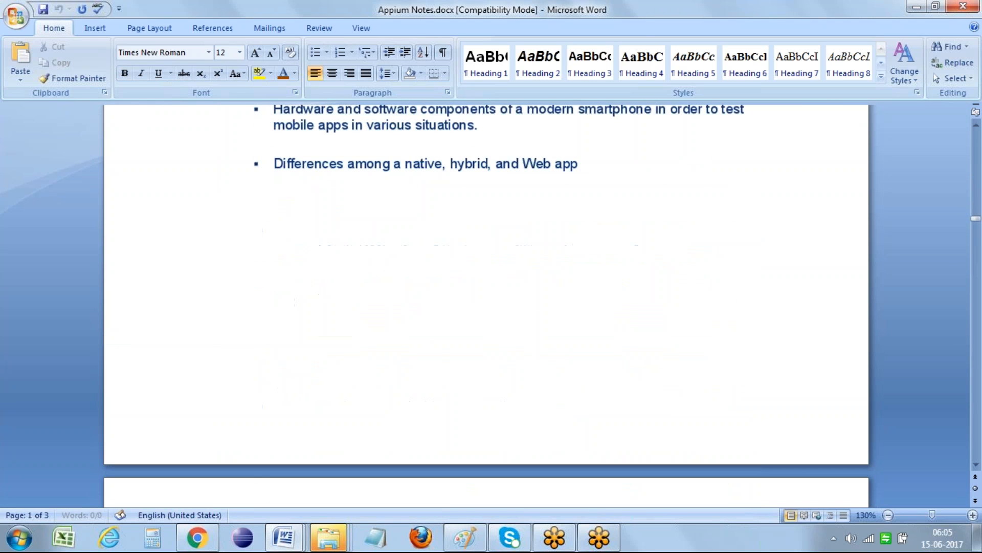
pyautogui.press('pagedown')
pyautogui.press('pagedown')
pyautogui.press('pagedown')
pyautogui.press('pagedown')
pyautogui.press('pagedown')
pyautogui.press('pagedown')
pyautogui.press('pagedown')
pyautogui.press('pagedown')
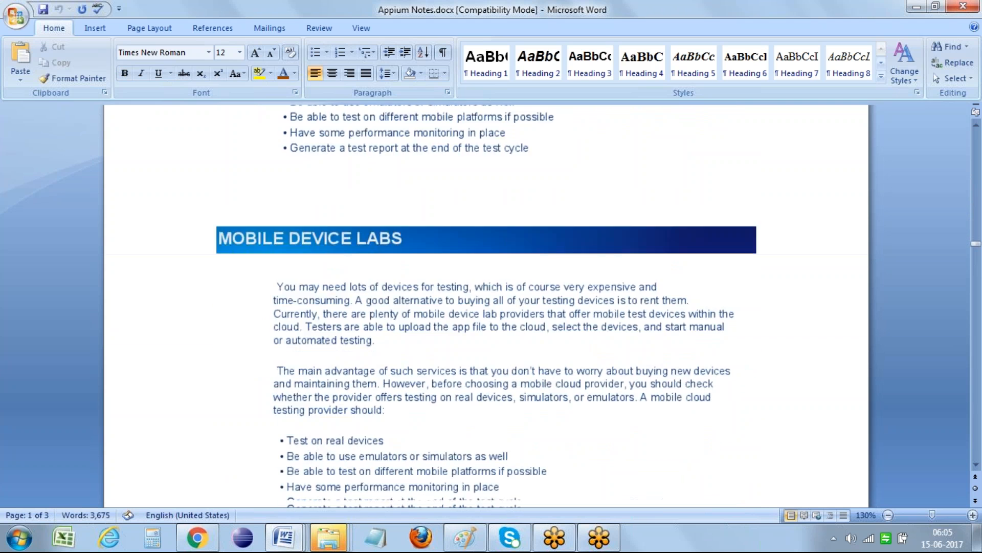
pyautogui.press('pagedown')
pyautogui.press('pagedown')
pyautogui.press('pagedown')
pyautogui.press('pagedown')
pyautogui.press('pagedown')
pyautogui.press('pagedown')
pyautogui.press('pagedown')
pyautogui.press('pagedown')
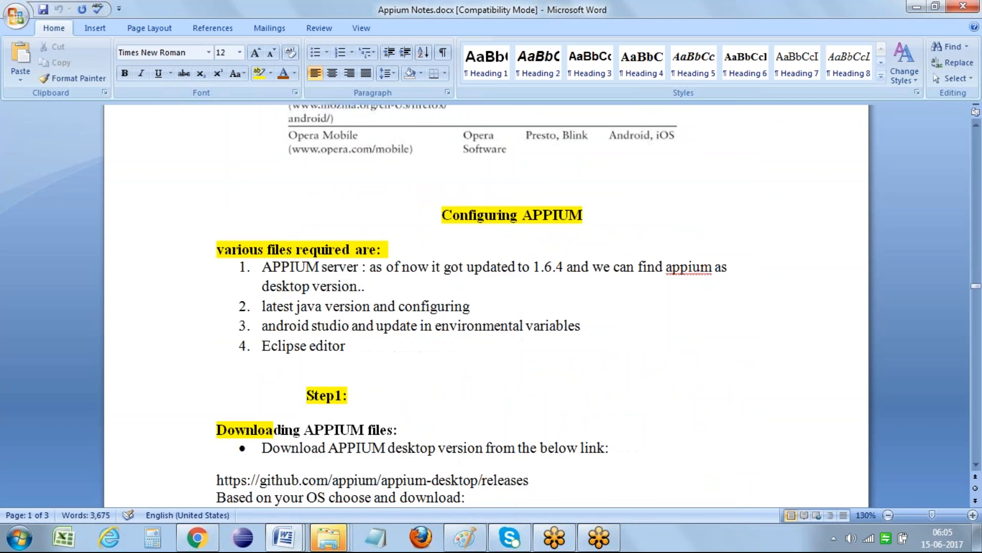
pyautogui.press('pagedown')
pyautogui.press('pagedown')
pyautogui.press('pagedown')
pyautogui.press('pagedown')
pyautogui.press('pagedown')
pyautogui.press('pagedown')
pyautogui.press('pagedown')
pyautogui.press('pagedown')
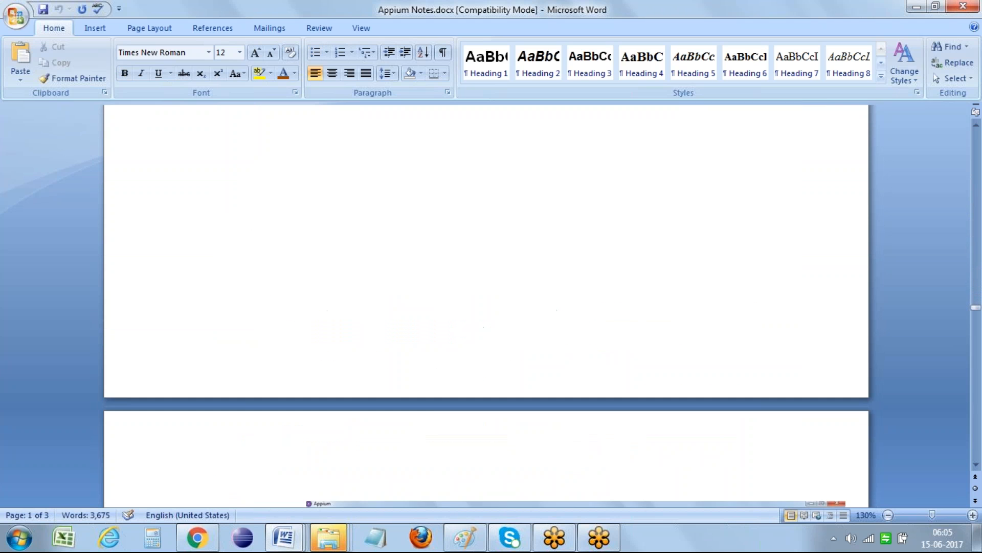
pyautogui.press('pagedown')
pyautogui.press('pagedown')
pyautogui.press('pagedown')
pyautogui.press('pagedown')
pyautogui.press('pagedown')
pyautogui.press('pagedown')
pyautogui.press('pagedown')
pyautogui.press('pagedown')
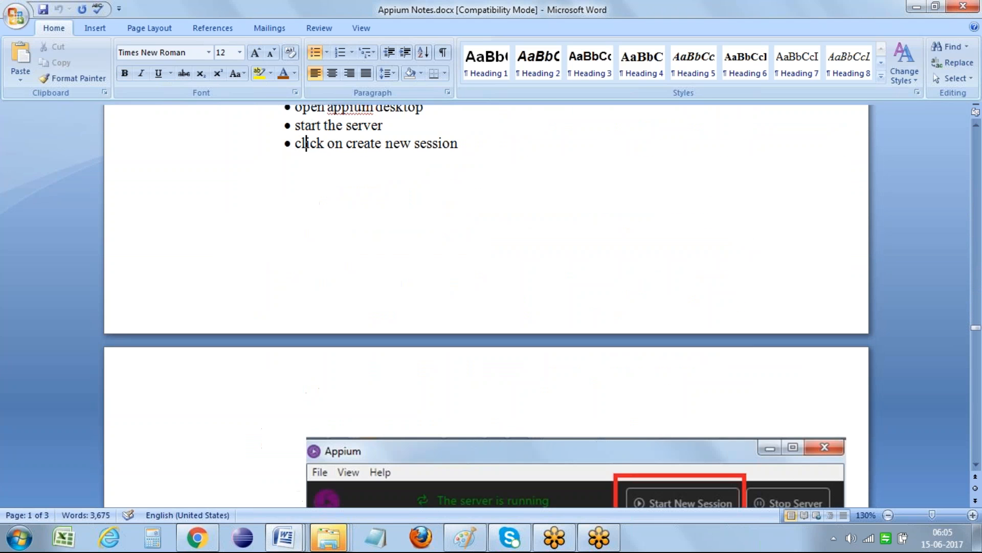
pyautogui.press('pagedown')
pyautogui.press('pagedown')
pyautogui.press('pagedown')
pyautogui.press('pagedown')
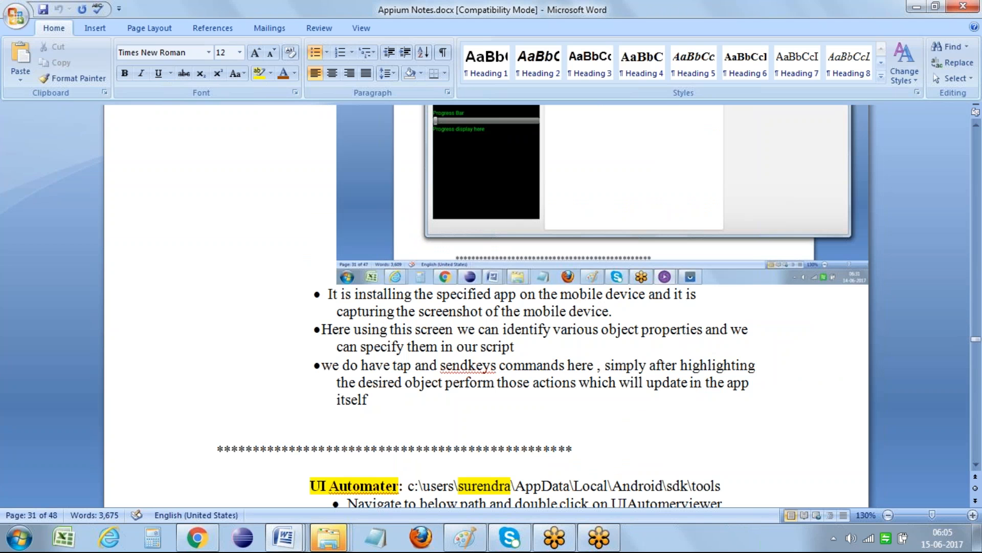
pyautogui.click(382, 398)
pyautogui.press('Return')
pyautogui.press('Return')
pyautogui.press('Return')
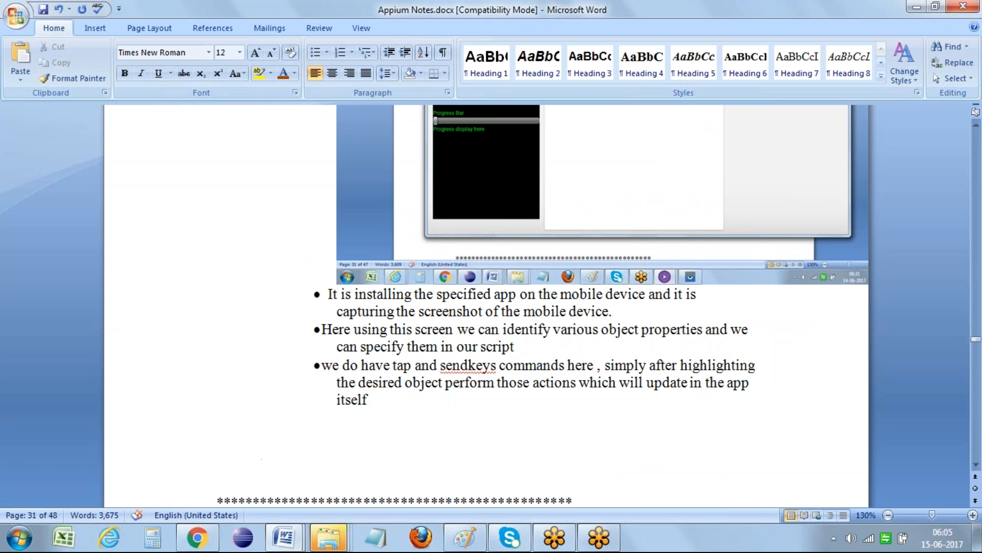
# Step: Return to Document2 and correct the spelling of "viwer" to "viewer" in the bullet
pyautogui.moveTo(283, 537)
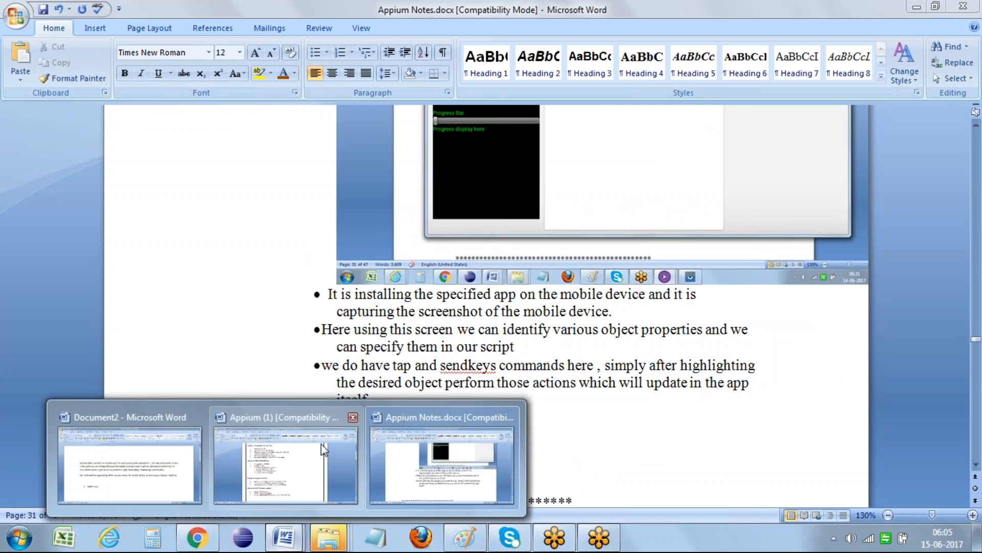
pyautogui.click(200, 452)
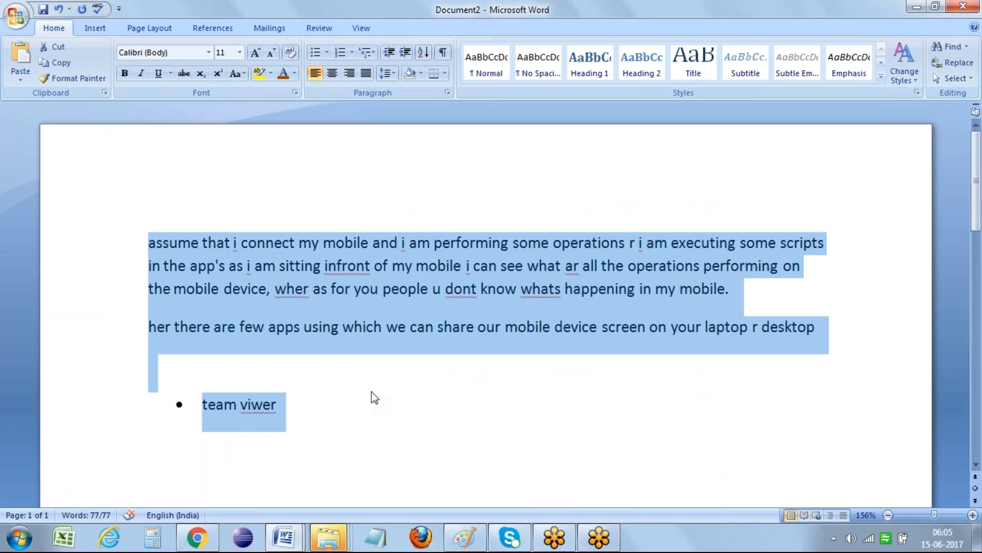
pyautogui.click(333, 404)
pyautogui.click(253, 404)
pyautogui.write('e')
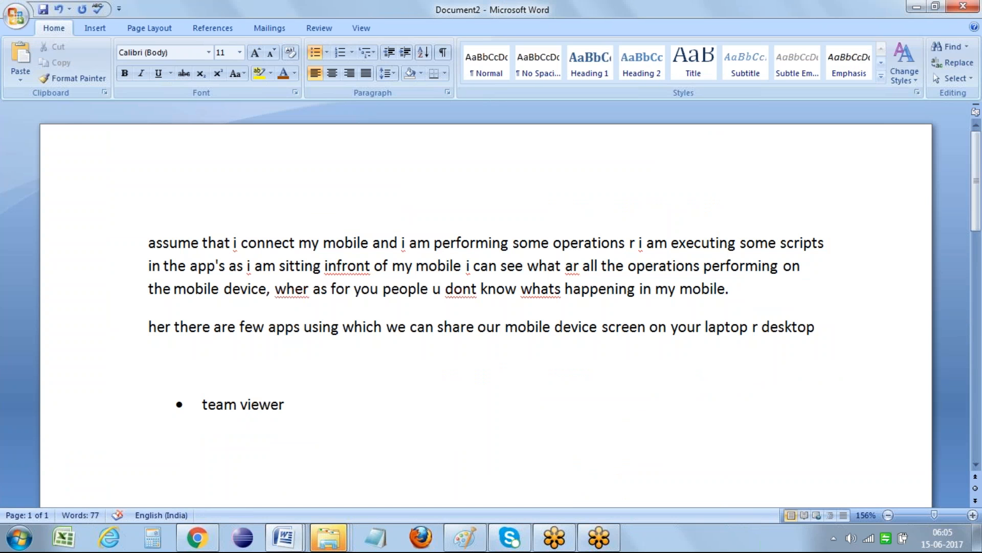
# Step: Extend the team viewer bullet with ": we need to download this app on both mobile and your system also."
pyautogui.click(306, 412)
pyautogui.write(': we need to download this app on bn')
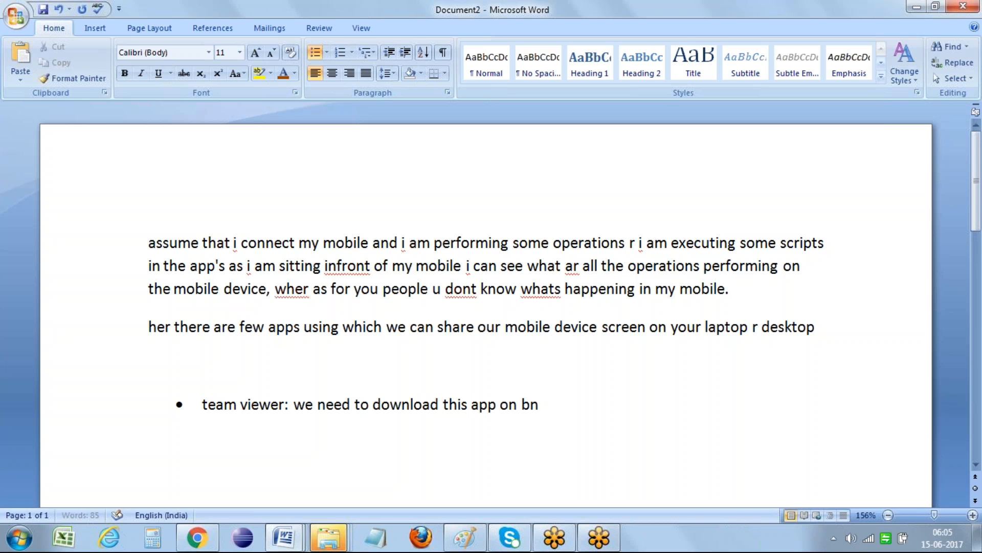
pyautogui.press('BackSpace')
pyautogui.write('oth mobile and')
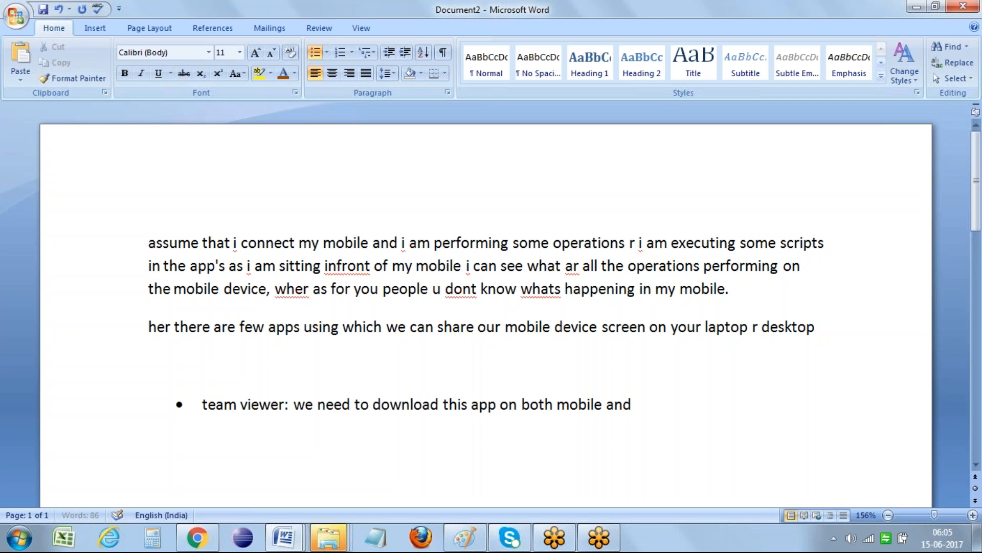
pyautogui.write(' your system also.')
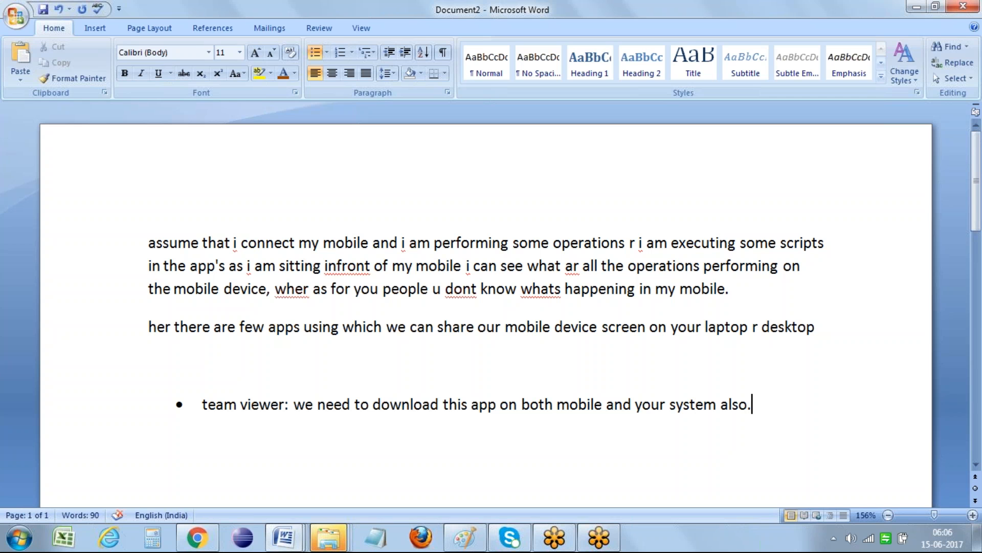
# Step: Add a second bullet reading "vysor app : which is an addon for chrome browser"
pyautogui.press('Return')
pyautogui.write('vysor app')
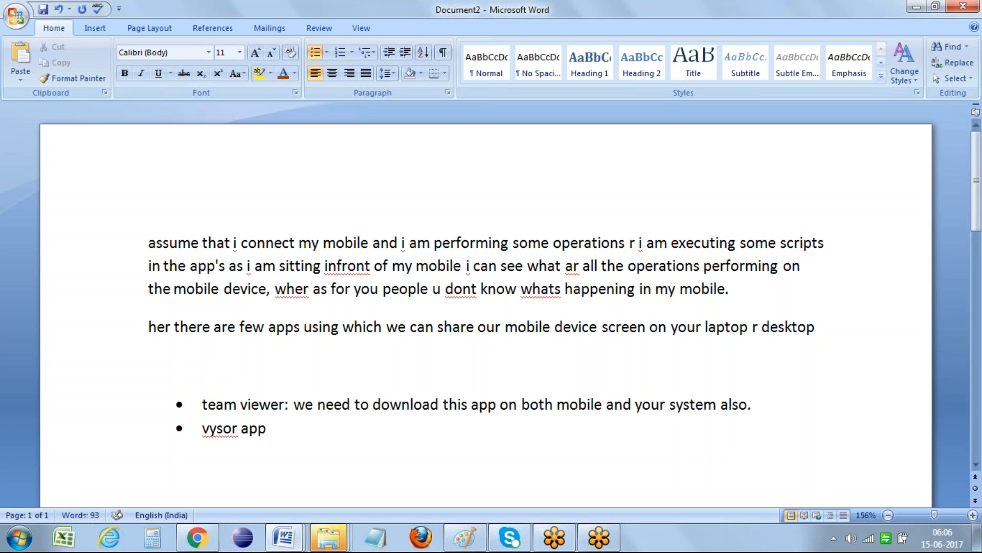
pyautogui.write(' : which is a')
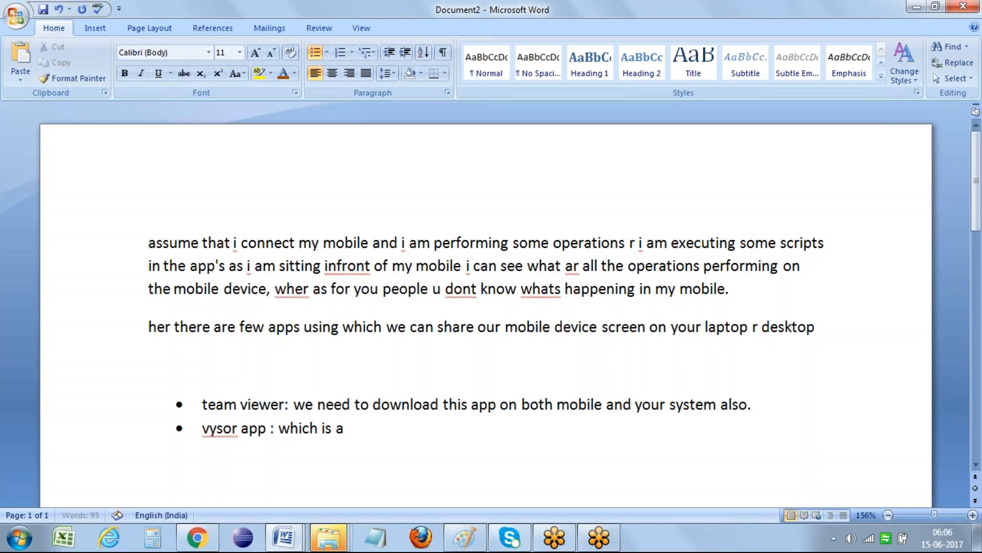
pyautogui.write('n addon for')
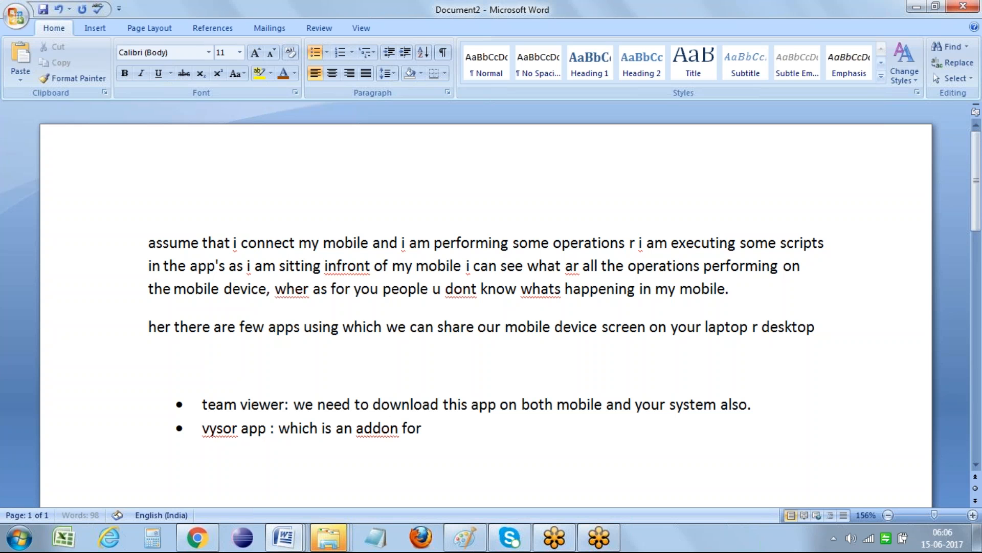
pyautogui.write(' chrome browser')
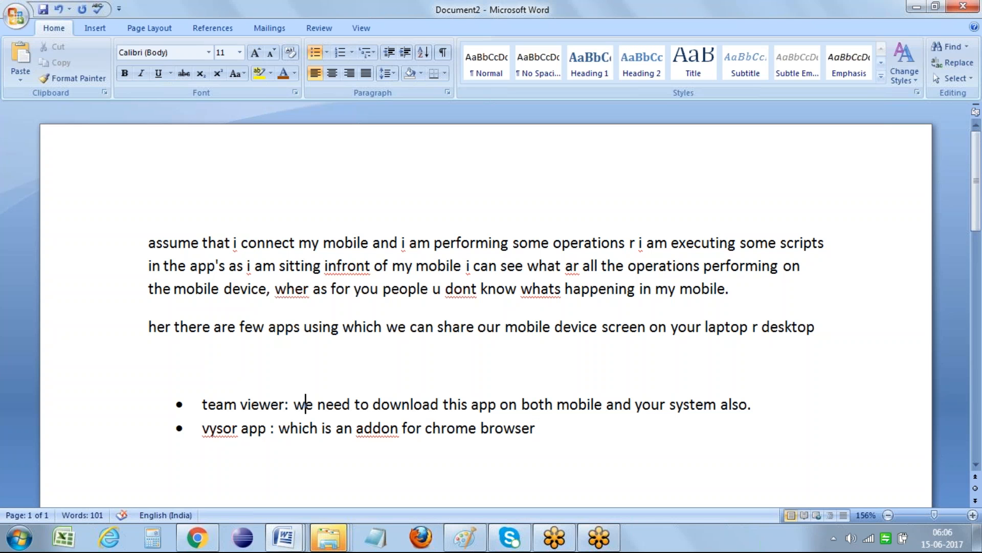
# Step: Extend the vysor app bullet with ", we can add it to the chrome and"
pyautogui.click(303, 426)
pyautogui.write(', we can add ')
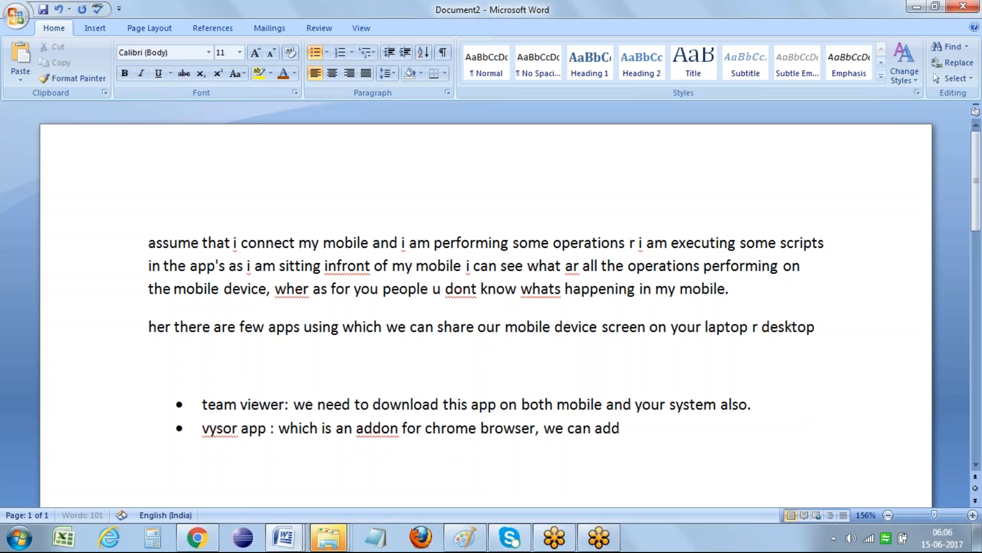
pyautogui.write('it to the chrome and e')
pyautogui.write('be')
pyautogui.press('BackSpace')
pyautogui.press('BackSpace')
pyautogui.write('vem')
pyautogui.press('BackSpace')
pyautogui.press('BackSpace')
pyautogui.press('BackSpace')
pyautogui.press('BackSpace')
# Step: Continue the bullet with "we need to download this app from playstore to our mobile device so that we can share our mobile screen on to ur laptops."
pyautogui.write('we need to dow')
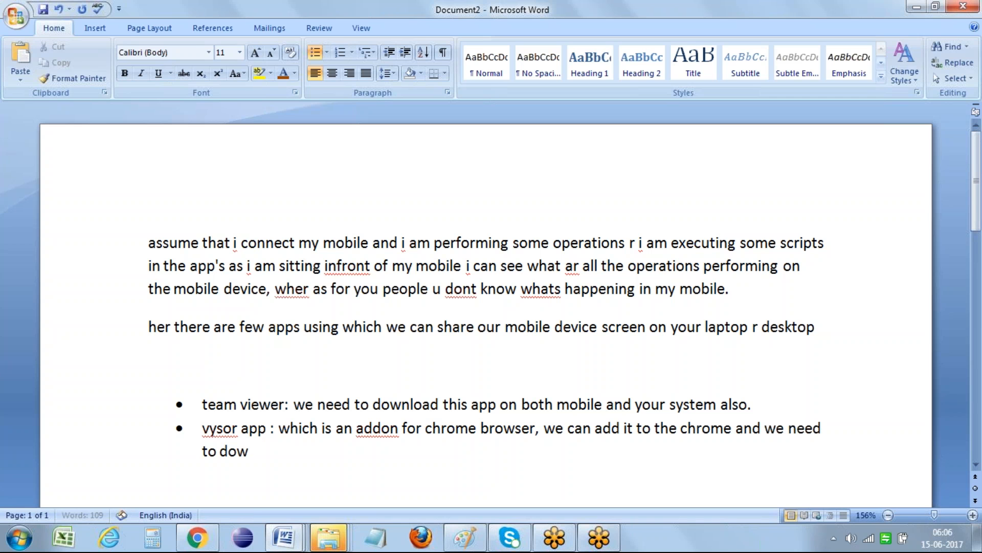
pyautogui.write('nload this app from pay')
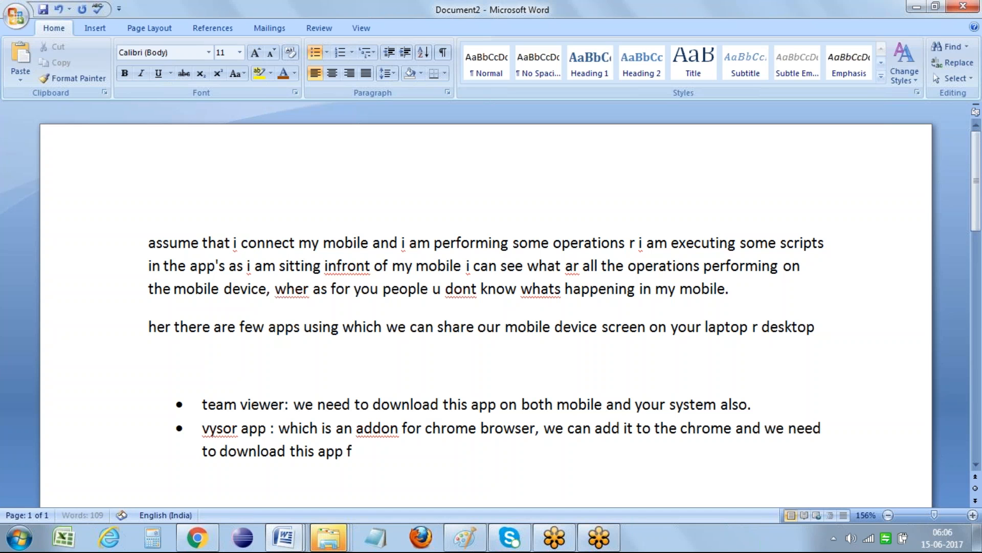
pyautogui.press('BackSpace')
pyautogui.press('BackSpace')
pyautogui.write('laysto')
pyautogui.write('re to')
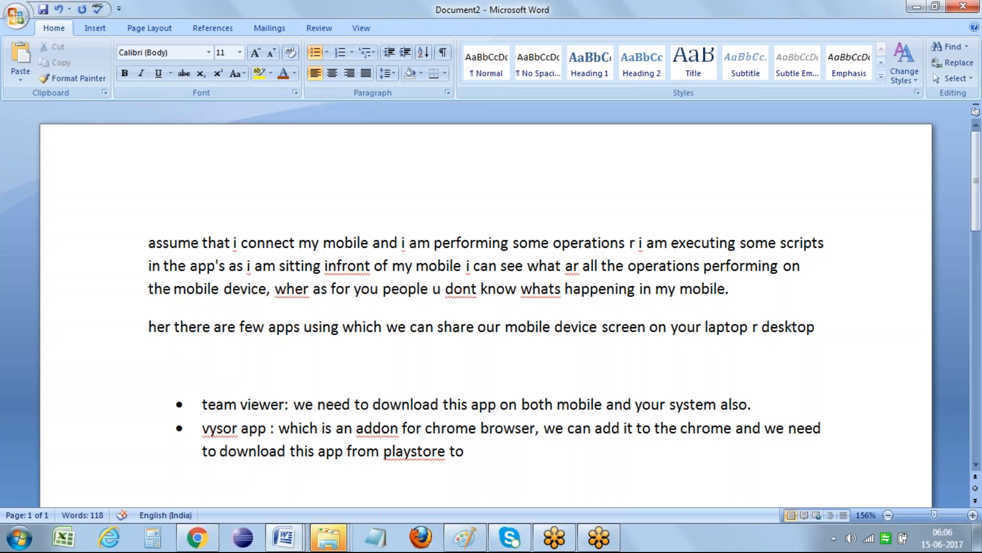
pyautogui.write('our mobile devi')
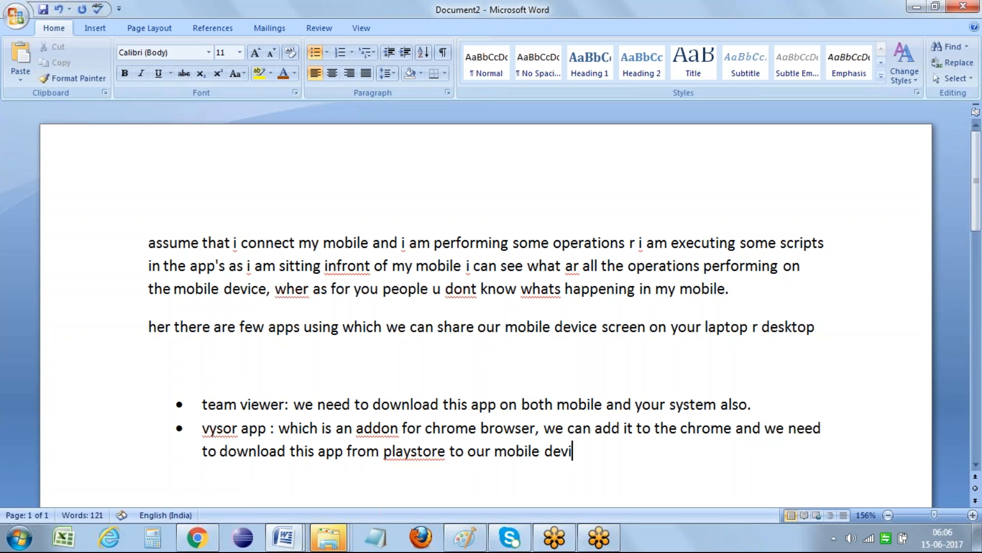
pyautogui.write('ce so that w')
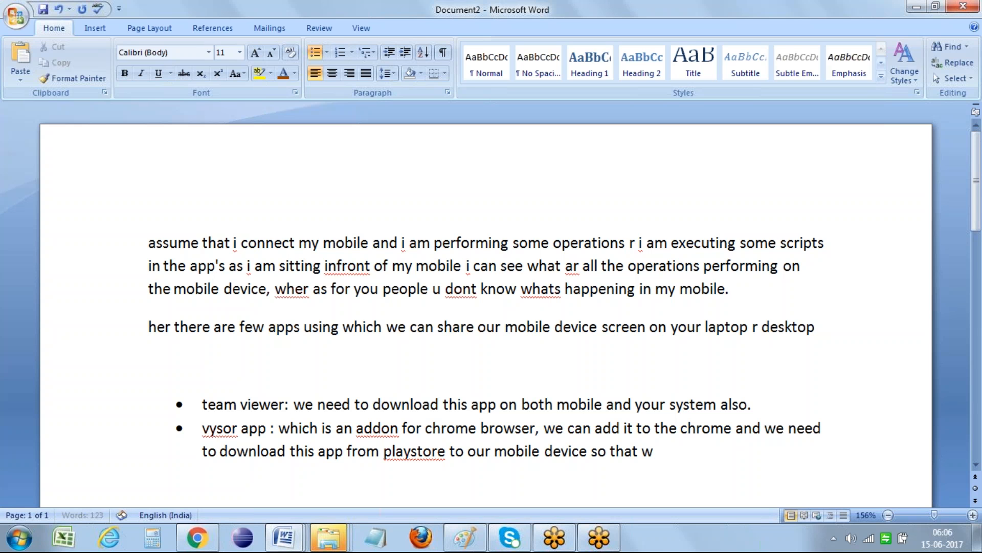
pyautogui.write('e can share o')
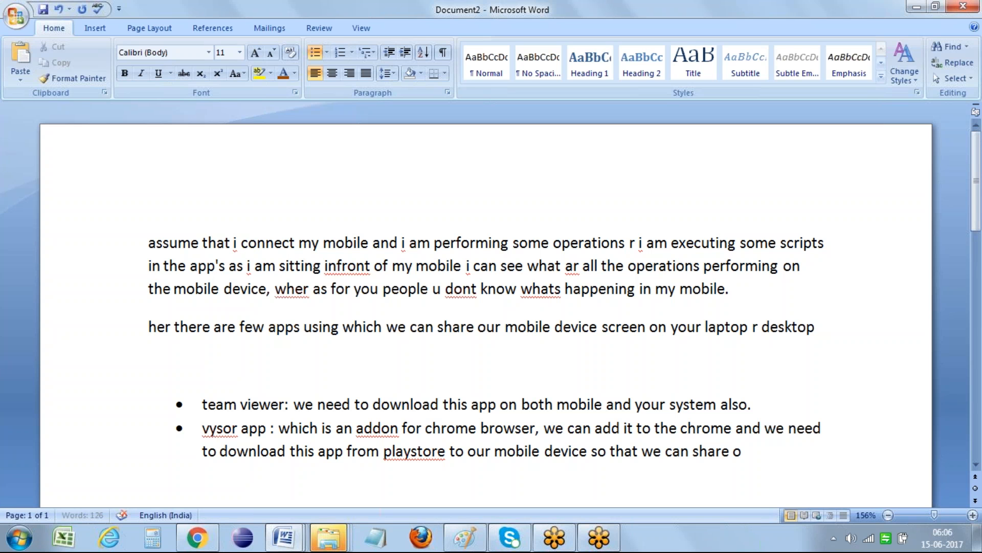
pyautogui.write('ur mobile')
pyautogui.write(' screen')
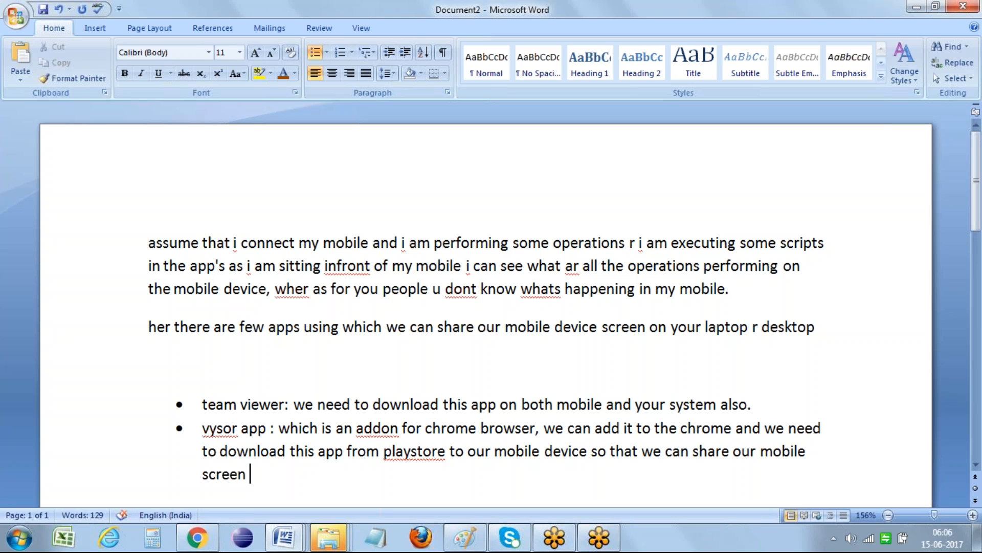
pyautogui.write(' on to ur laptops. ')
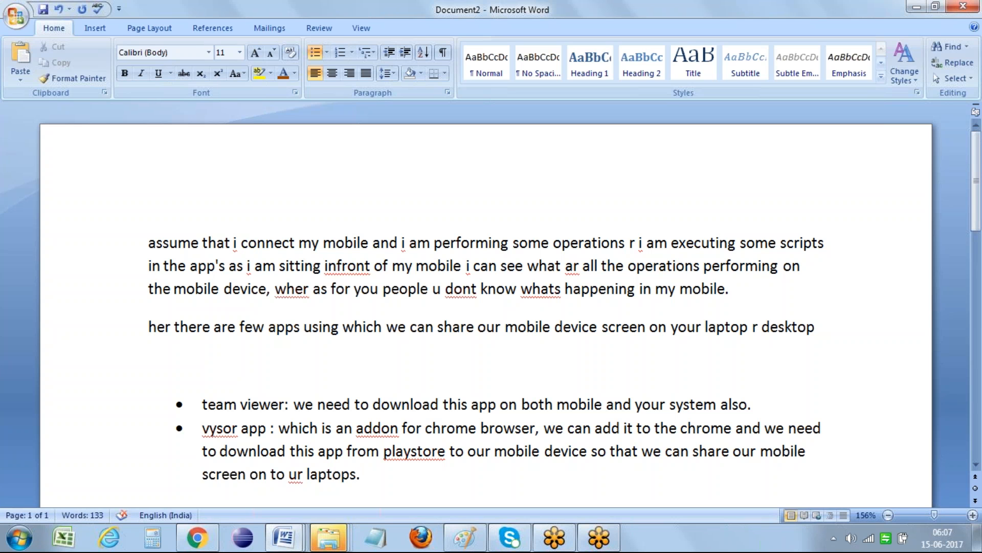
# Step: End the vysor bullet with ": in windows and mac we have chrome browser so we can use same vysor app for both windows and mac." and select it
pyautogui.write(': in')
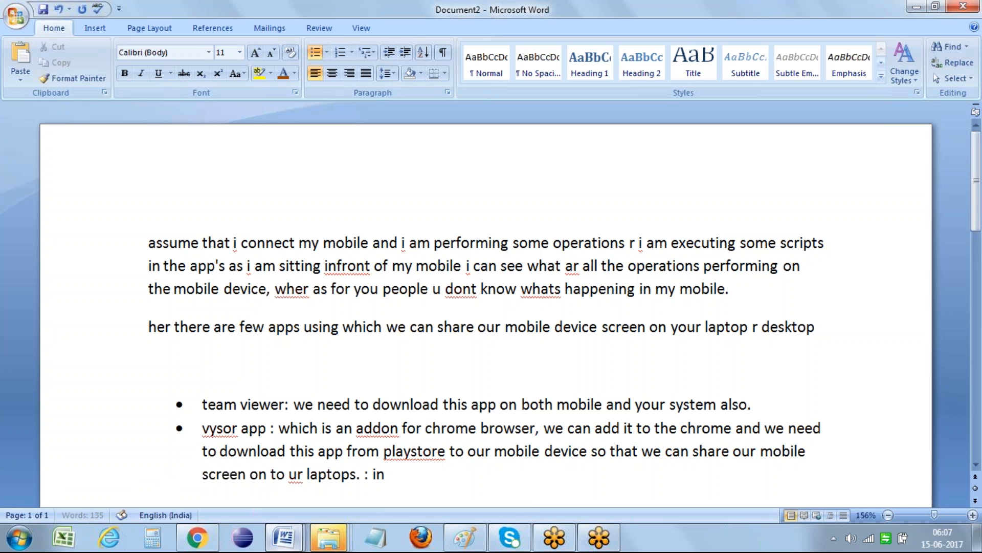
pyautogui.write(' windows and')
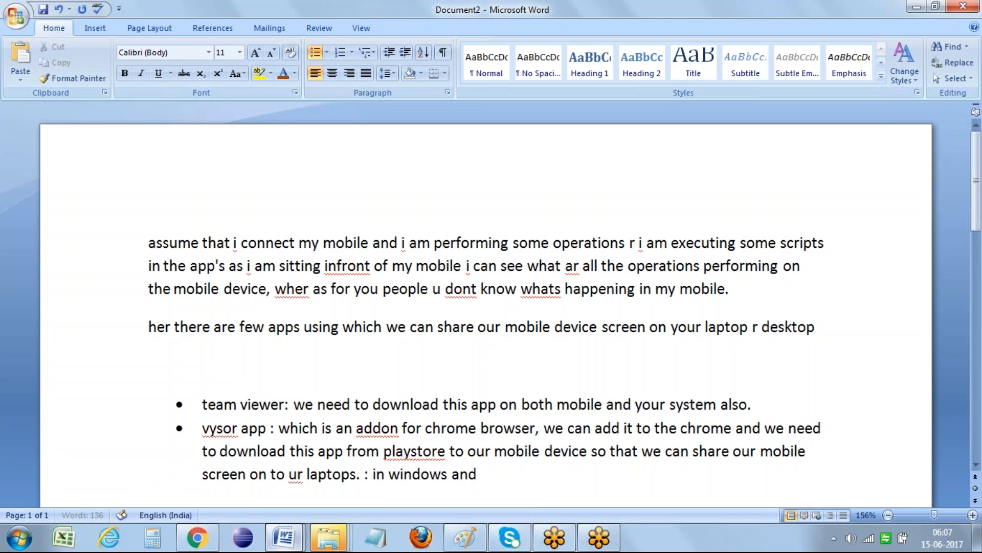
pyautogui.write(' mac we have chrome browser si')
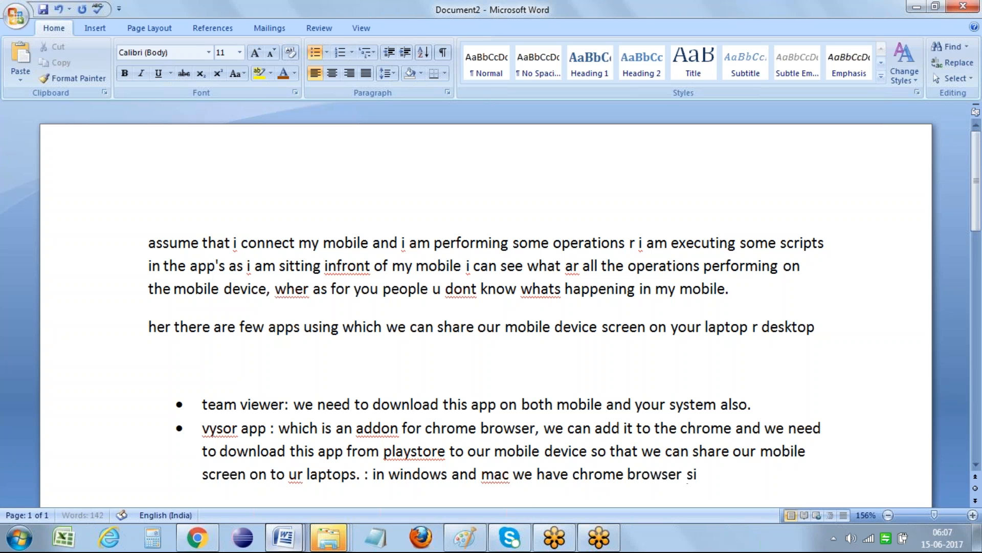
pyautogui.press('BackSpace')
pyautogui.write('o we can use sa')
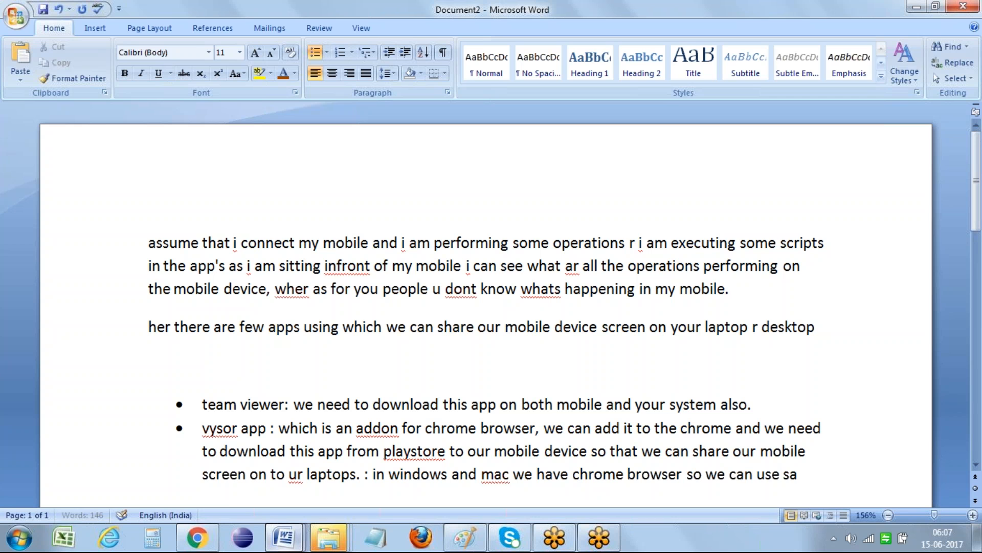
pyautogui.write('me vysor app for both windows and mac.')
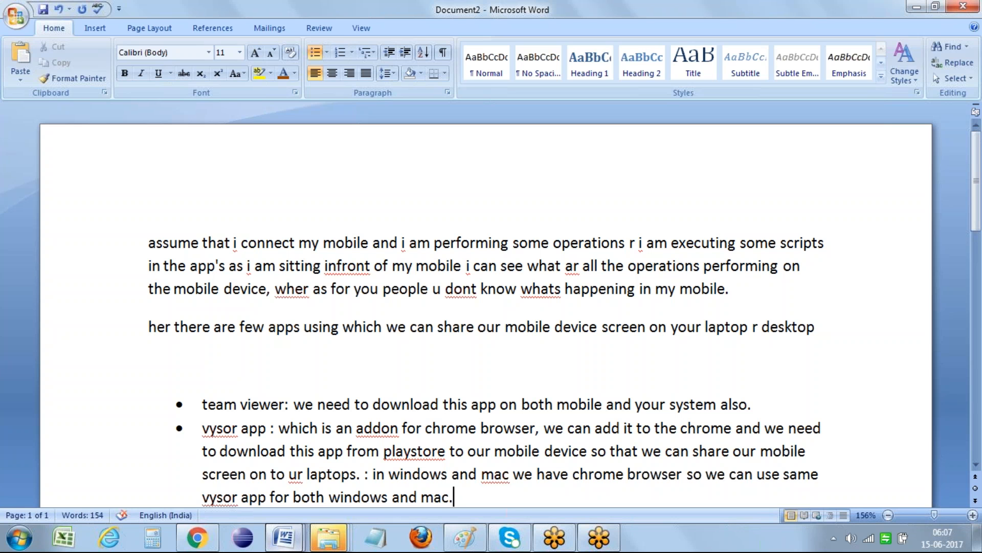
pyautogui.moveTo(453, 496); pyautogui.dragTo(202, 427)
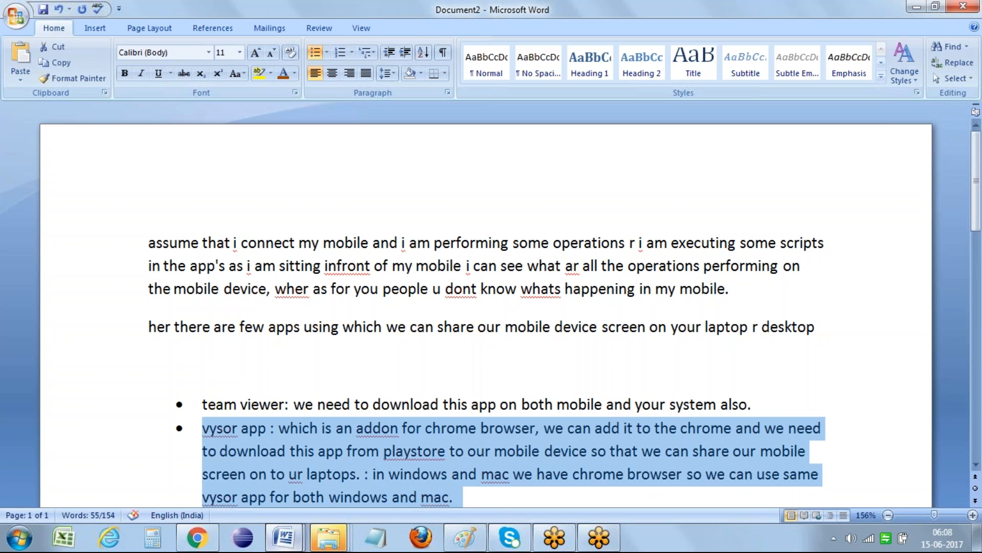
# Step: Add a third bullet below the vysor app bullet reading "so for this reason we are going to install vysor app"
pyautogui.click(455, 496)
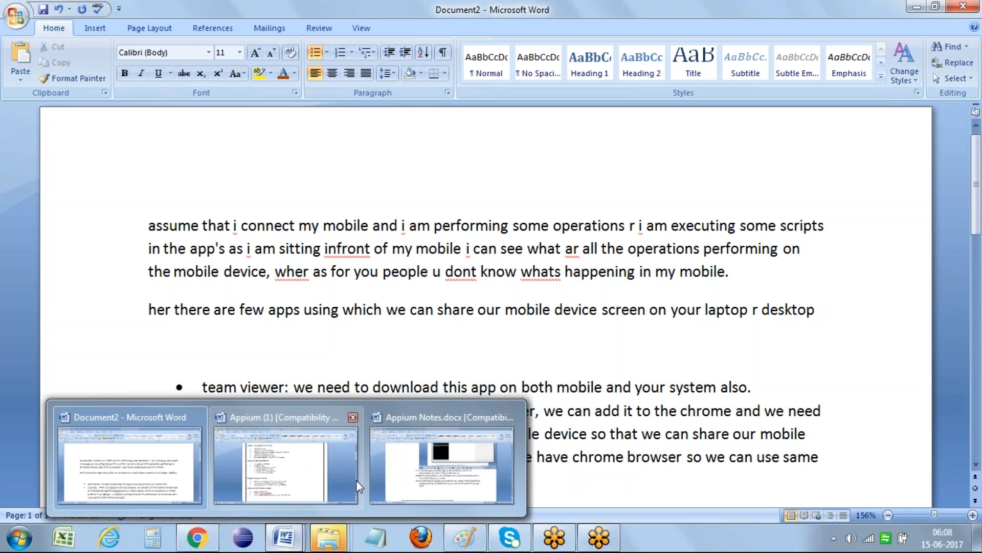
pyautogui.click(277, 411)
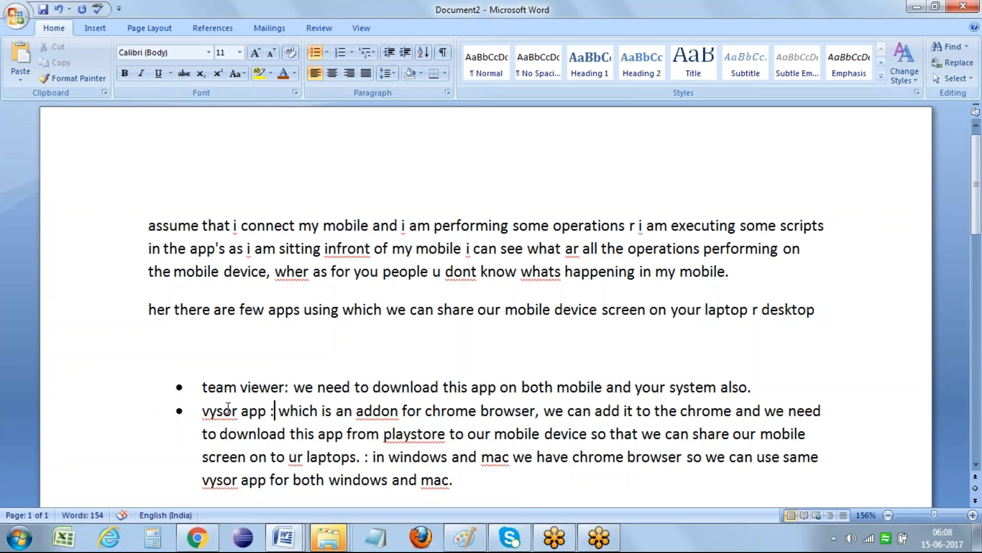
pyautogui.keyDown('shift'); pyautogui.click(203, 412); pyautogui.keyUp('shift')
pyautogui.click(505, 481)
pyautogui.press('Return')
pyautogui.write('d')
pyautogui.press('BackSpace')
pyautogui.write('so for this')
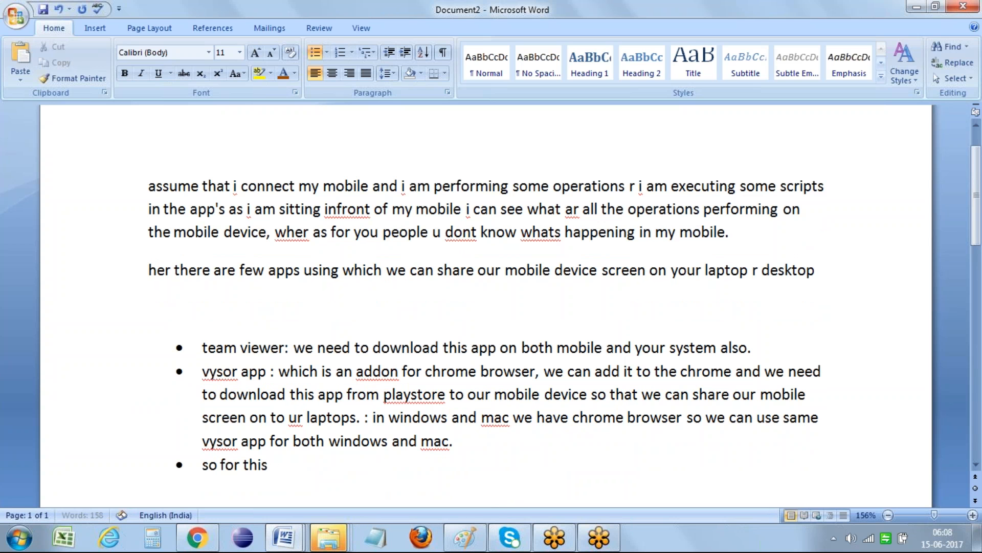
pyautogui.write(' reason we are')
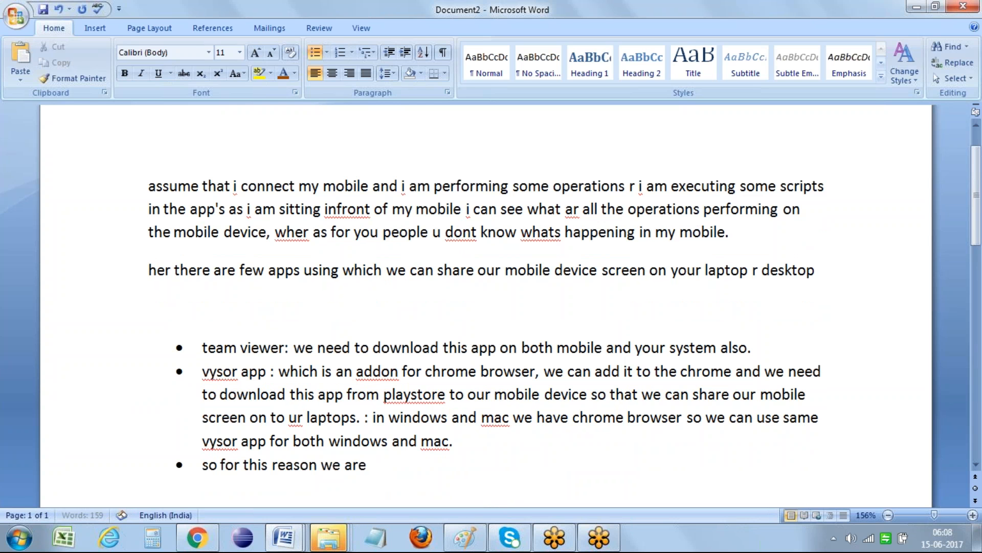
pyautogui.write(' going to install vysor app ')
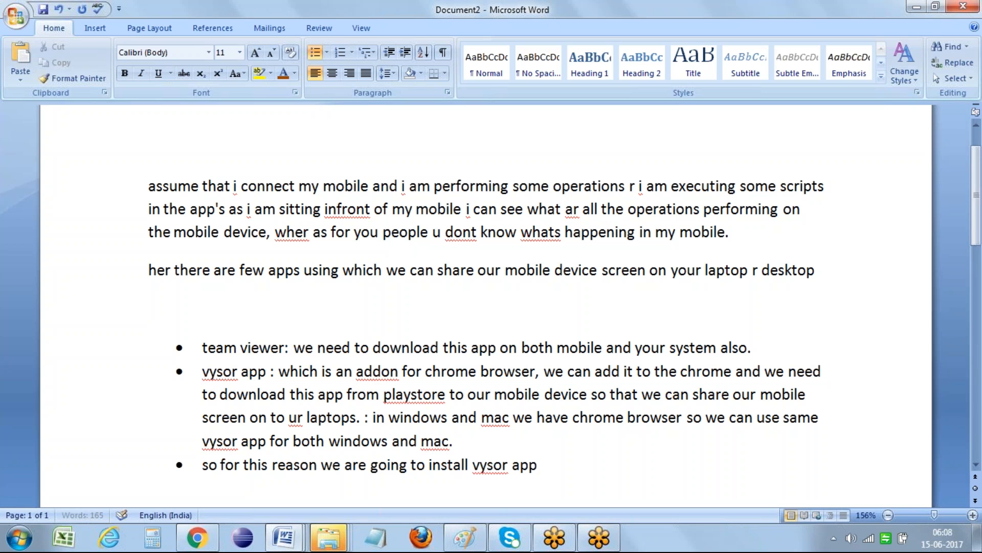
# Step: Finish the third bullet with "to chrome on PC and to my mobile from playstore."
pyautogui.write('to o')
pyautogui.press('BackSpace')
pyautogui.write('b')
pyautogui.press('BackSpace')
pyautogui.write('chrome')
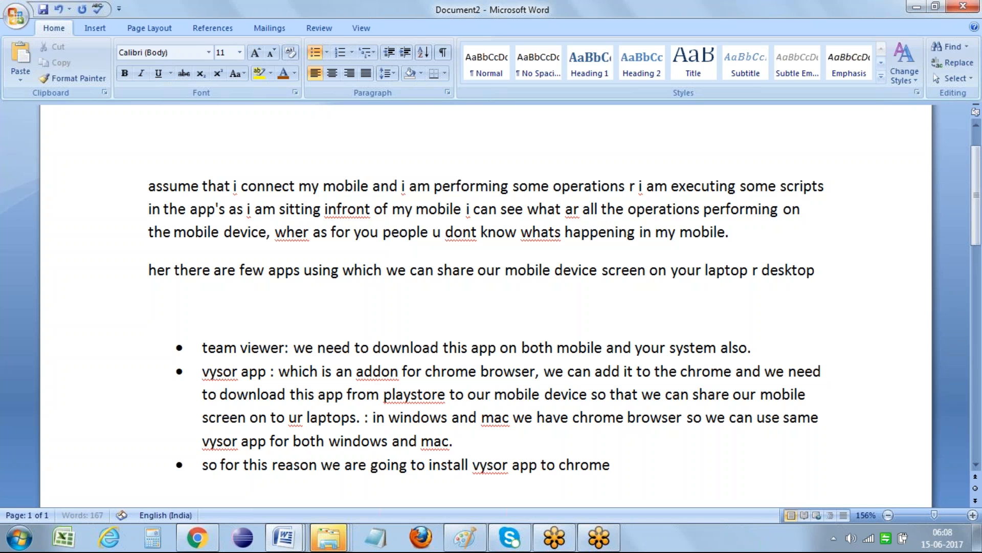
pyautogui.write(' on PC and to my mobile from')
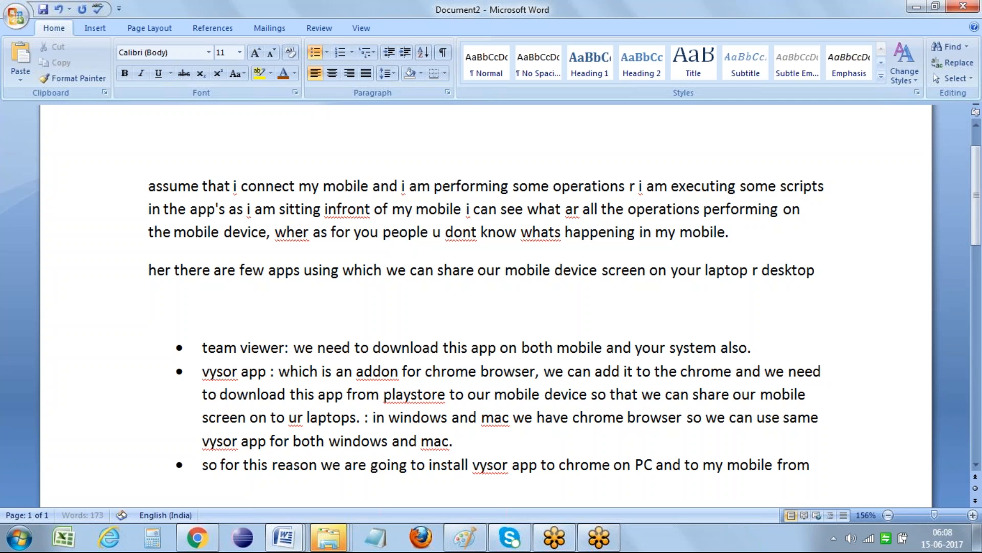
pyautogui.write(' play')
pyautogui.press('BackSpace')
pyautogui.press('BackSpace')
pyautogui.write('laystore.')
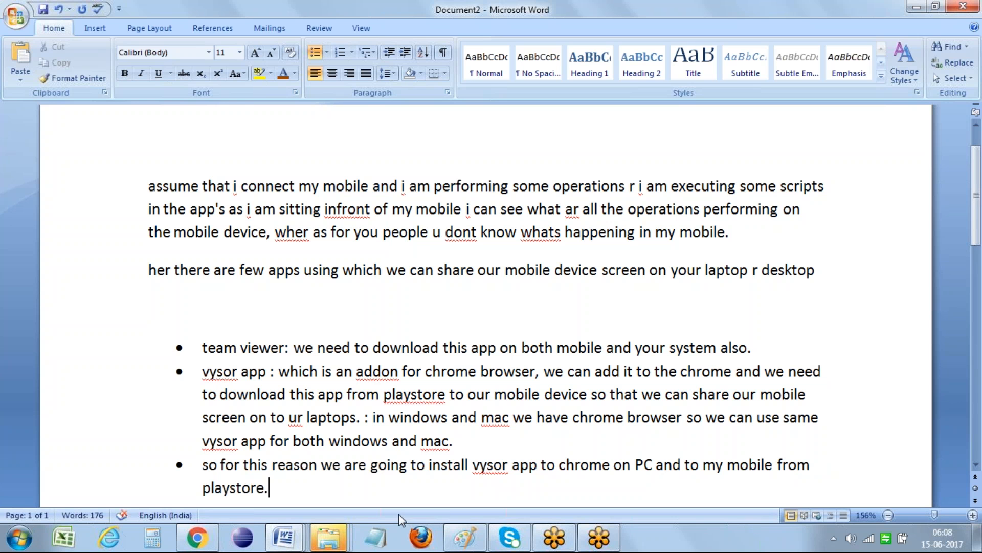
# Step: End the bulleted list and add an unbulleted line reading "steps to add this for chrome browser:"
pyautogui.press('Return')
pyautogui.press('Return')
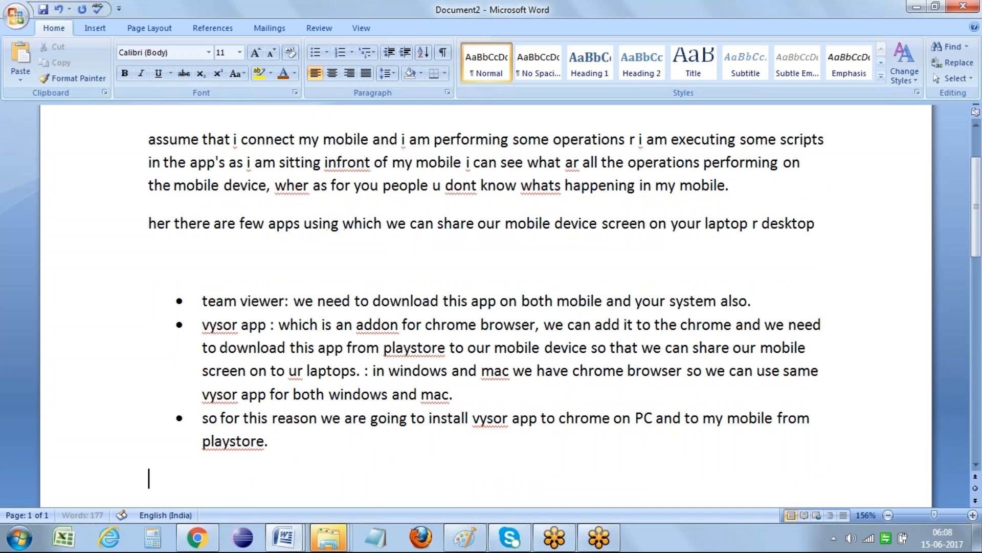
pyautogui.write('steps to add this')
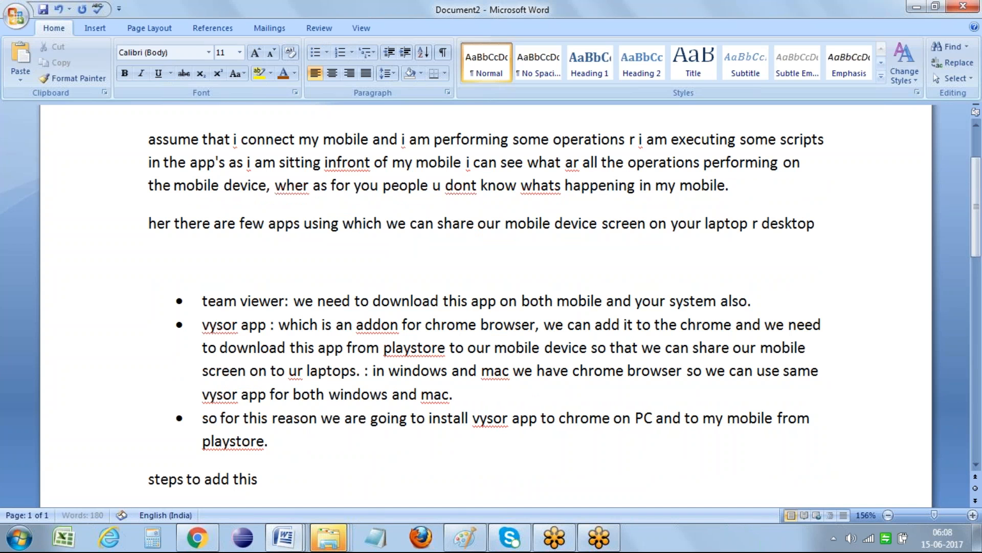
pyautogui.write(' for chrome browser:')
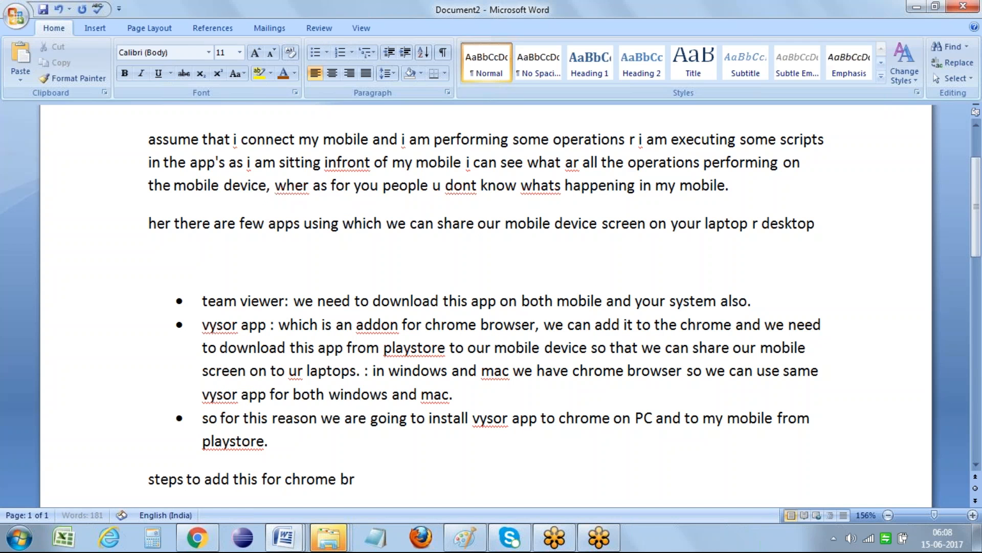
# Step: Switch to Chrome and search Google for "vysor app for chrome" in a new tab
pyautogui.click(200, 540)
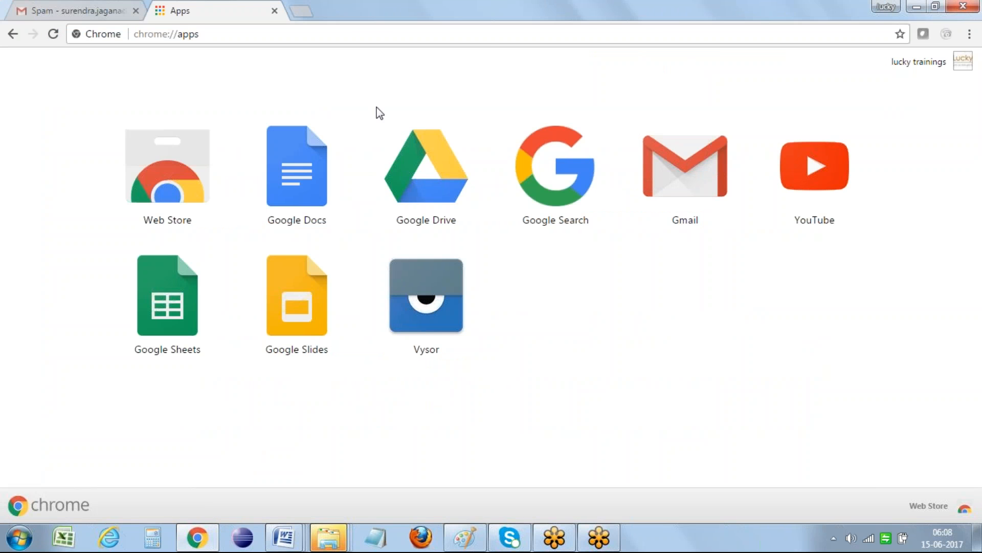
pyautogui.click(297, 12)
pyautogui.write('v')
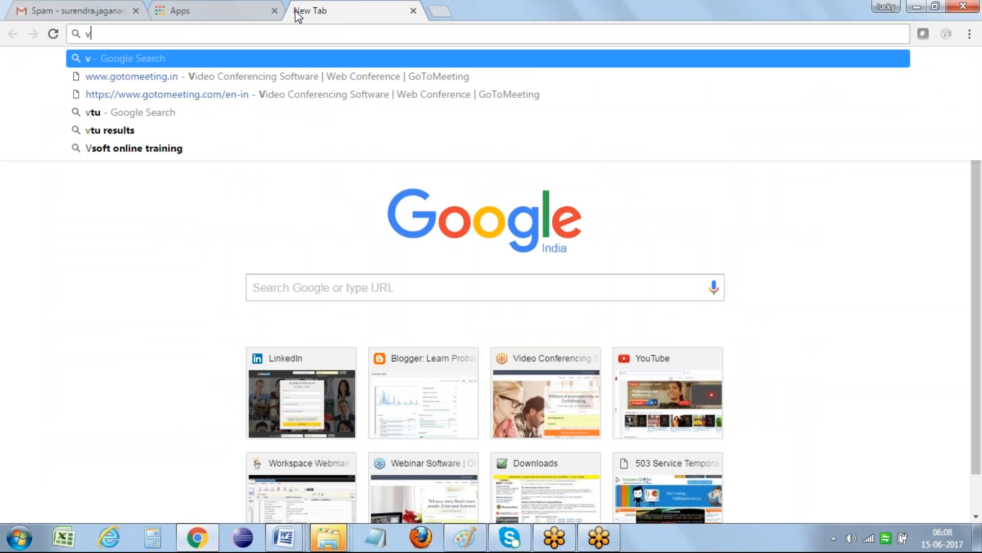
pyautogui.write('ysor app for chrome')
pyautogui.press('Return')
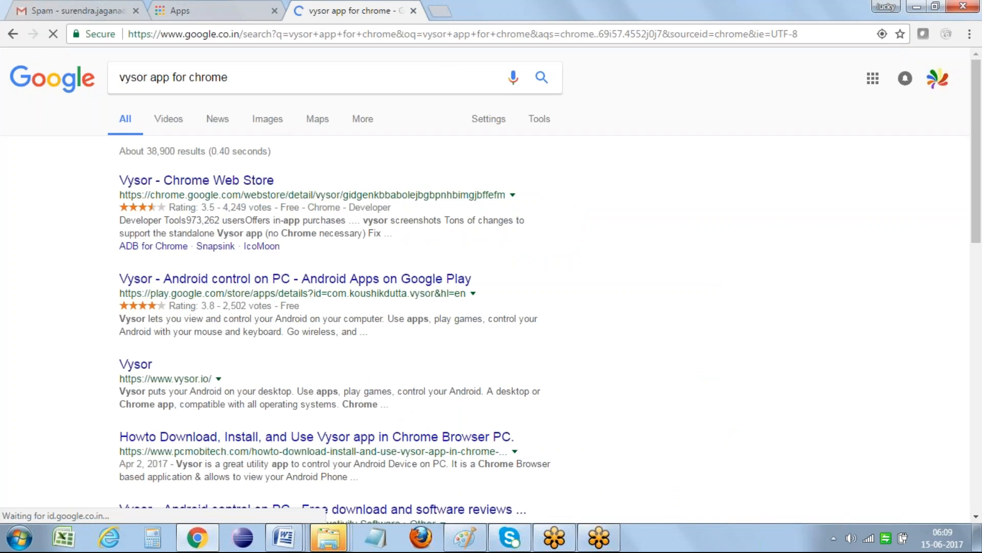
# Step: Open the Chrome Web Store and Google Play results for Vysor in new tabs and copy the Google Play page's URL
pyautogui.middleClick(250, 180)
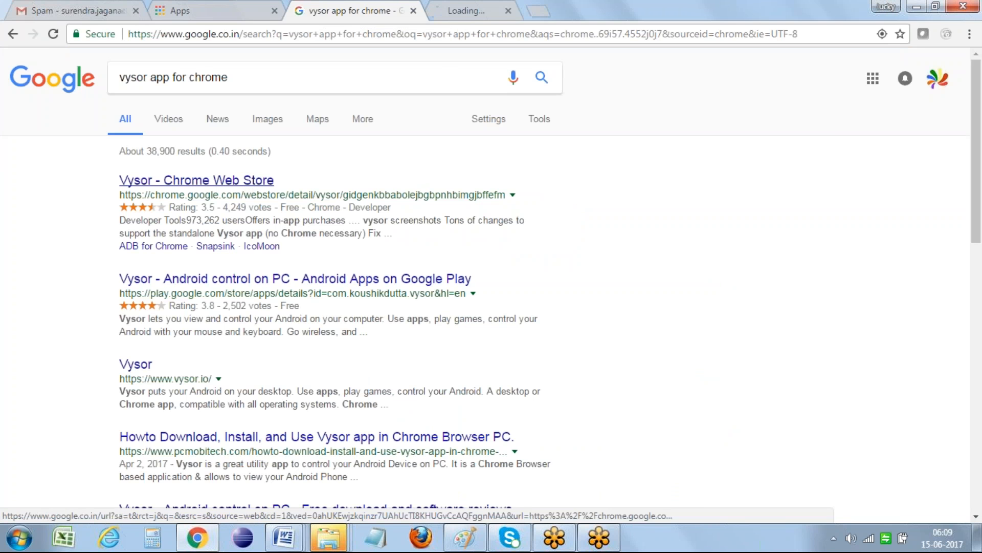
pyautogui.middleClick(301, 279)
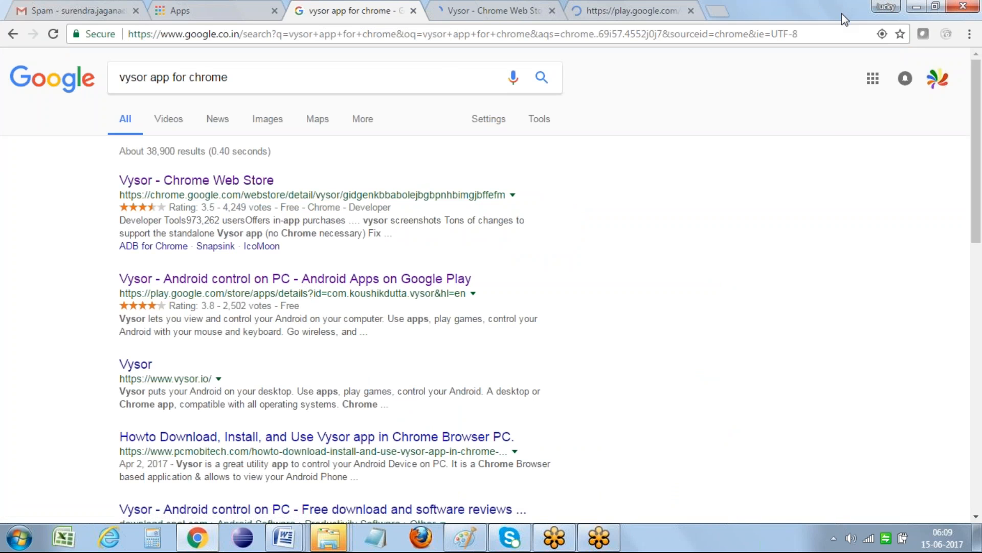
pyautogui.click(634, 13)
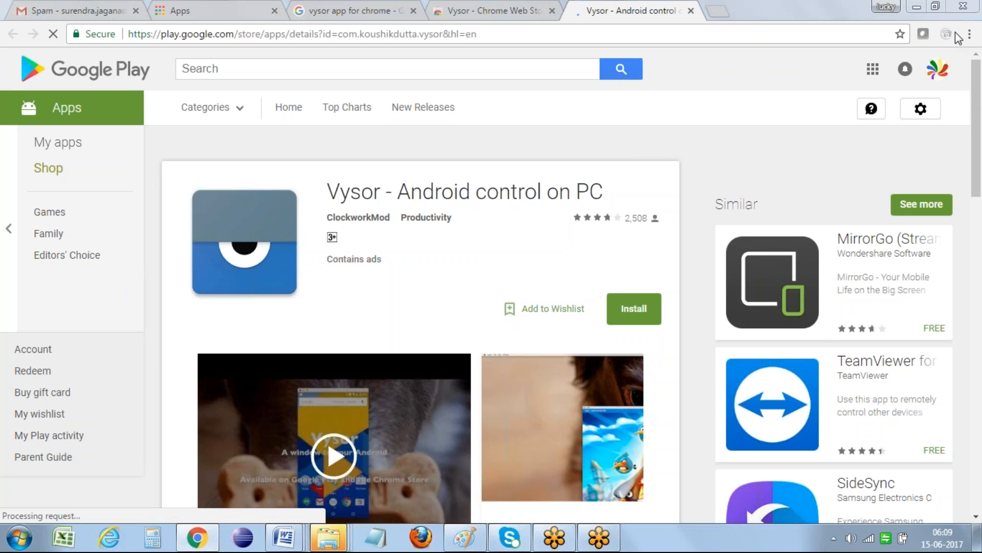
pyautogui.hotkey('ctrl', 'l')
pyautogui.hotkey('ctrl', 'c')
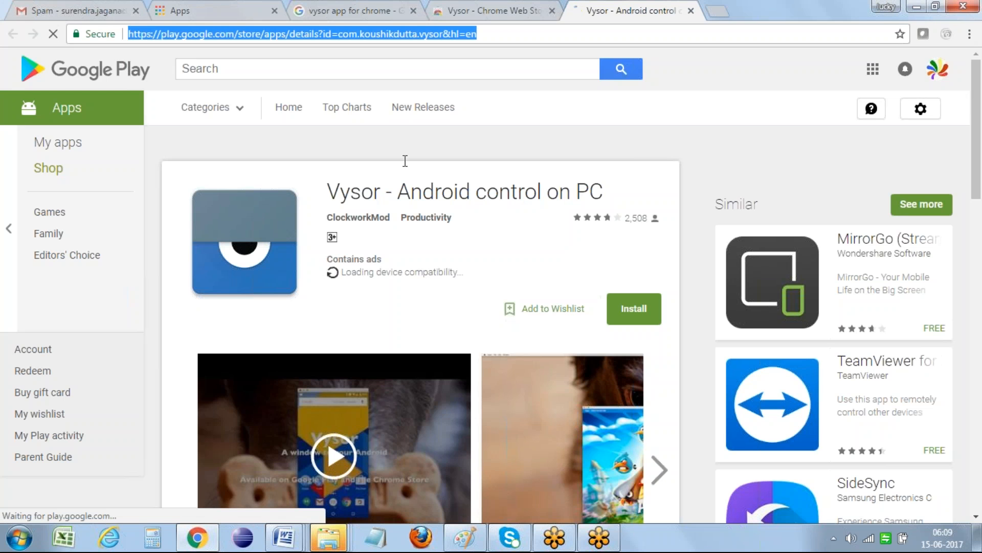
# Step: In the Word notes, add a first numbered item reading "open the below URL :" with the copied Google Play URL beneath it
pyautogui.moveTo(284, 537)
pyautogui.click(143, 471)
pyautogui.press('Return')
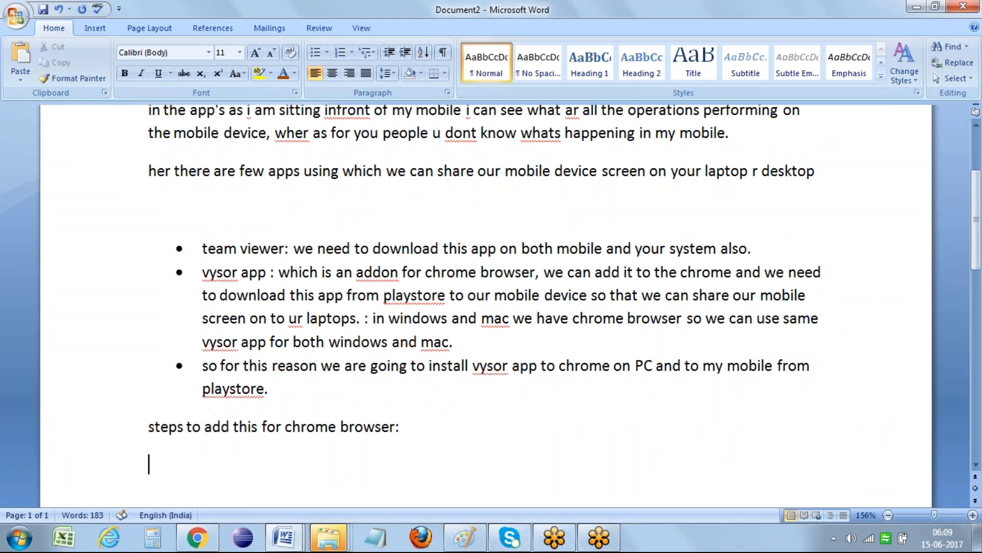
pyautogui.click(340, 52)
pyautogui.write('open the below URL :')
pyautogui.press('Return')
pyautogui.press('BackSpace')
pyautogui.hotkey('ctrl', 'v')
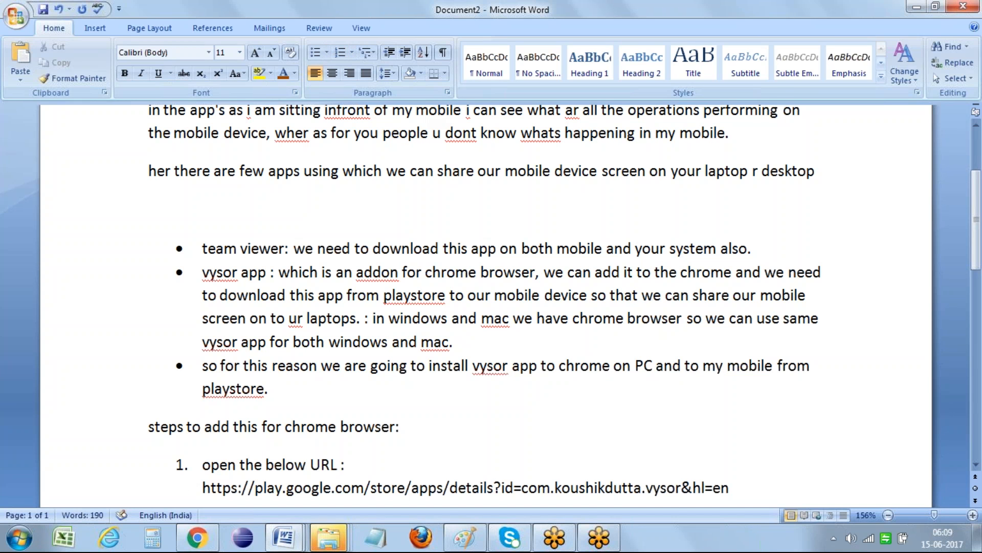
# Step: Capture the Vysor Google Play page in Chrome and add a second numbered item in Word reading "click on install button"
pyautogui.press('Return')
pyautogui.click(340, 52)
pyautogui.click(197, 537)
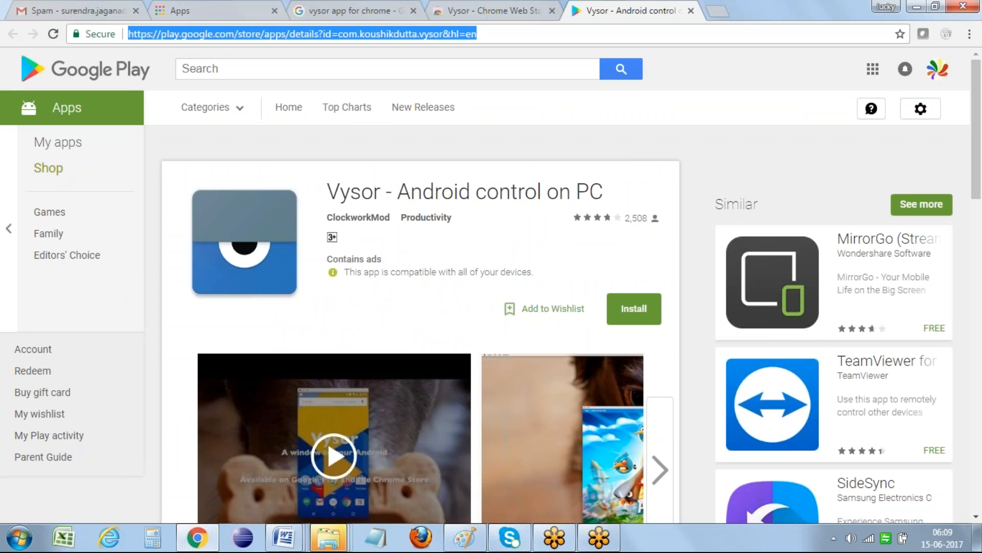
pyautogui.click(298, 537)
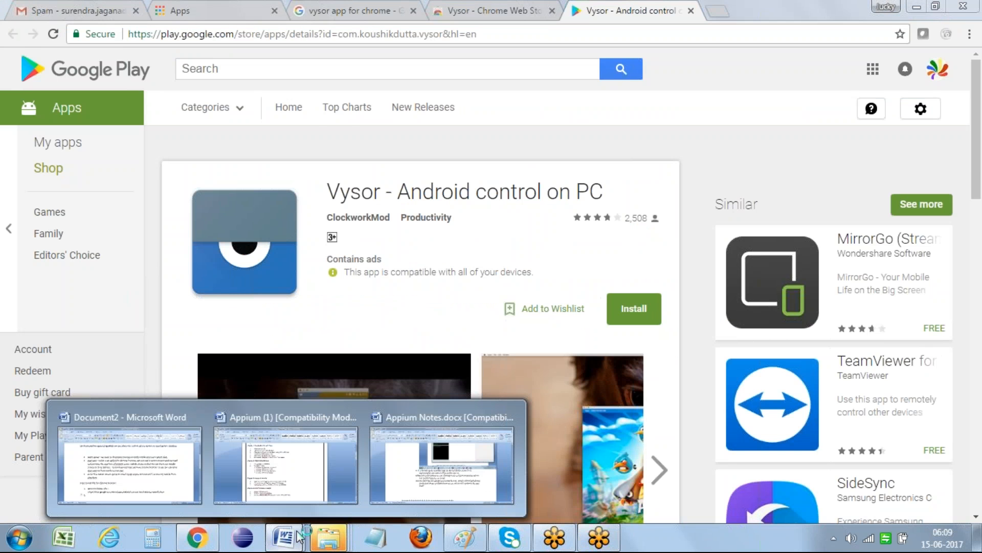
pyautogui.click(130, 463)
pyautogui.write('click on install buytton')
pyautogui.press('Left')
pyautogui.press('Left')
pyautogui.press('Left')
pyautogui.press('Left')
pyautogui.press('BackSpace')
pyautogui.press('End')
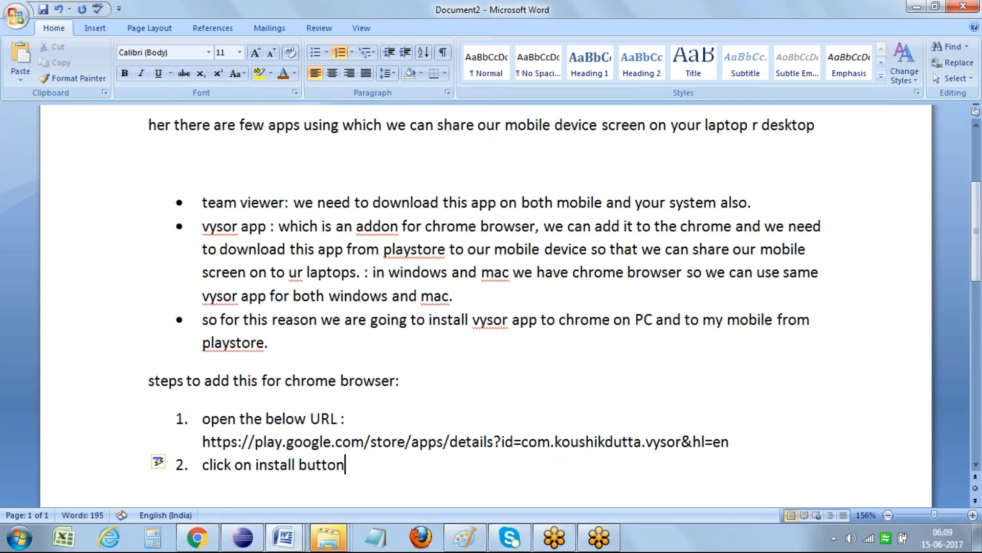
# Step: Paste the page capture into a new Paint image, discarding the previous one, and copy the Vysor listing area including the Install button
pyautogui.click(462, 545)
pyautogui.hotkey('ctrl', 'n')
pyautogui.press('Right')
pyautogui.press('Return')
pyautogui.hotkey('ctrl', 'v')
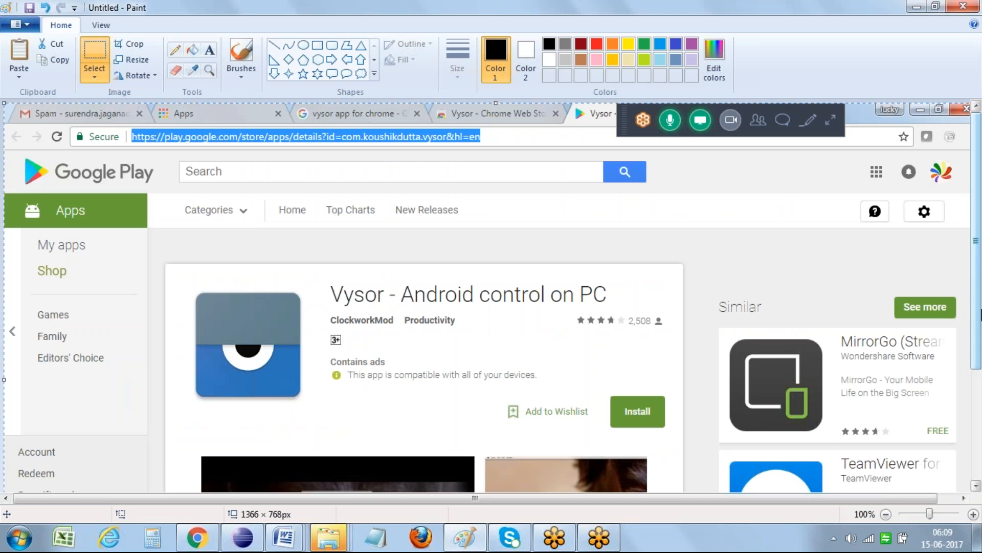
pyautogui.click(106, 45)
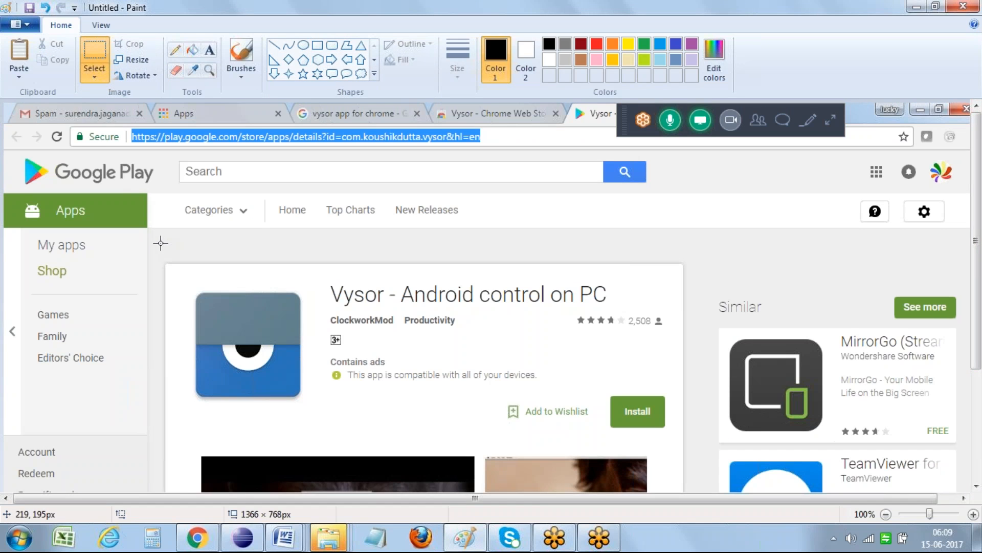
pyautogui.moveTo(159, 243); pyautogui.dragTo(683, 453)
# Step: Insert the copied Vysor listing picture into the Word notes on an unnumbered line below "click on install button"
pyautogui.moveTo(286, 545)
pyautogui.click(72, 432)
pyautogui.press('Return')
pyautogui.press('BackSpace')
pyautogui.hotkey('ctrl', 'v')
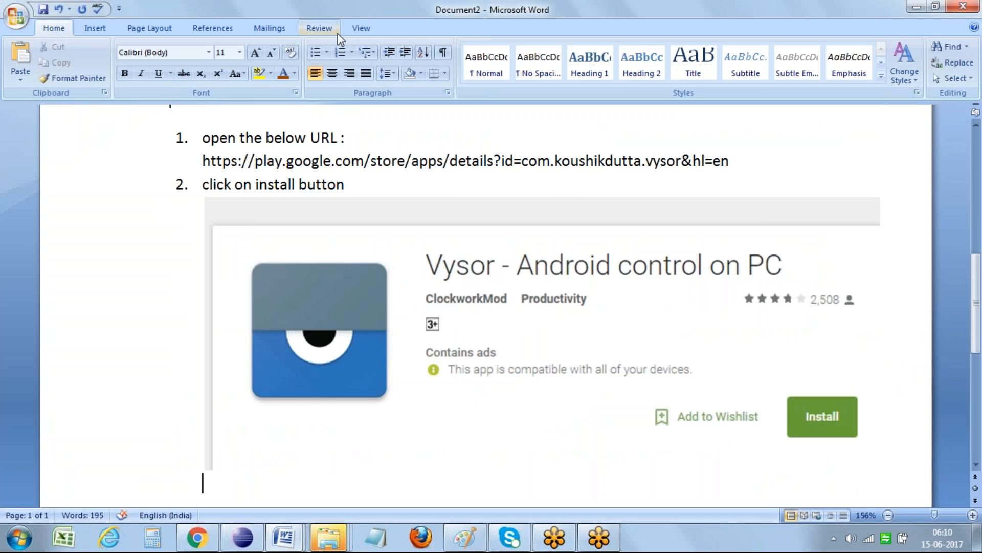
# Step: Add a third numbered item reading "after successful installation open a new tab and select apps folder", opening a new Chrome tab for reference
pyautogui.click(340, 52)
pyautogui.write('after successfull')
pyautogui.press('BackSpace')
pyautogui.write('installation open a new ')
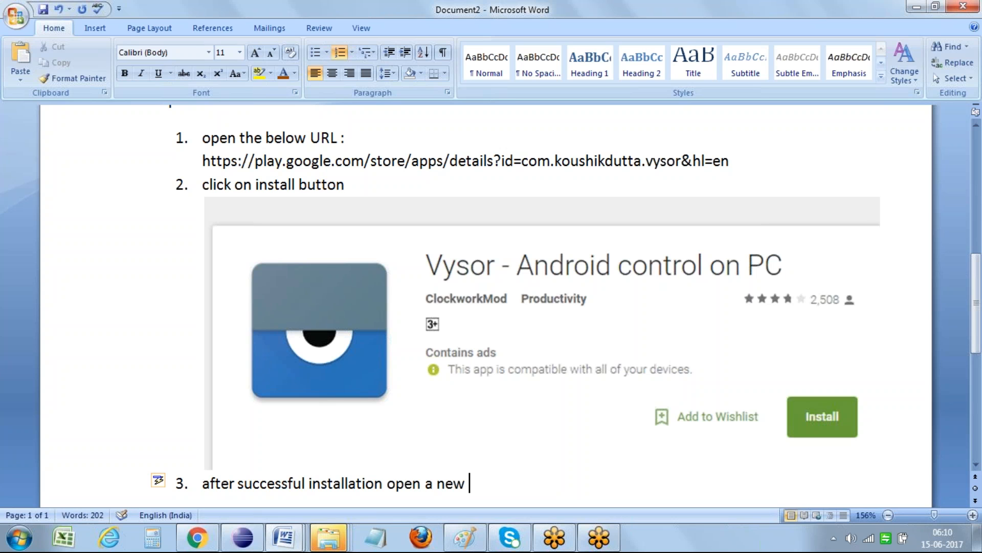
pyautogui.write('tab and select')
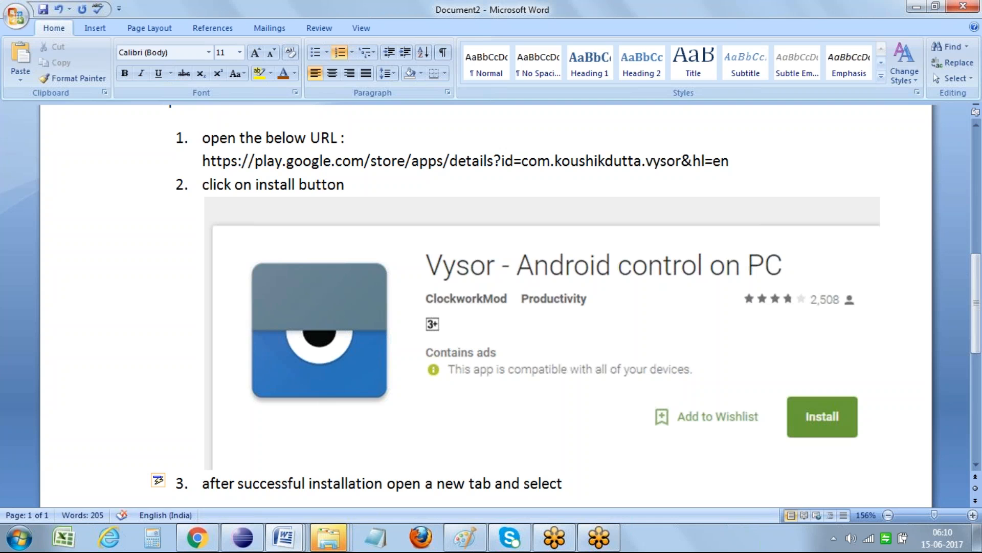
pyautogui.click(197, 537)
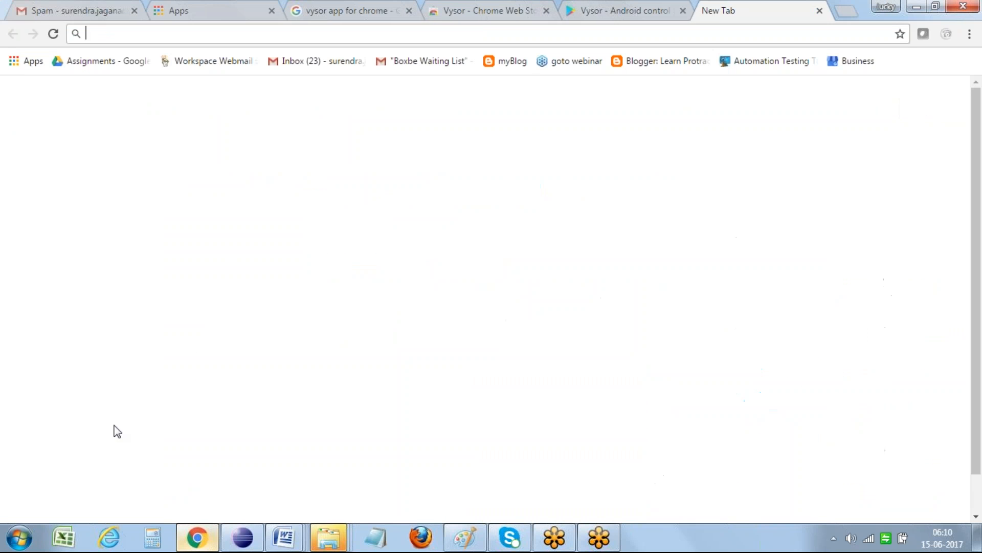
pyautogui.click(292, 540)
pyautogui.click(295, 451)
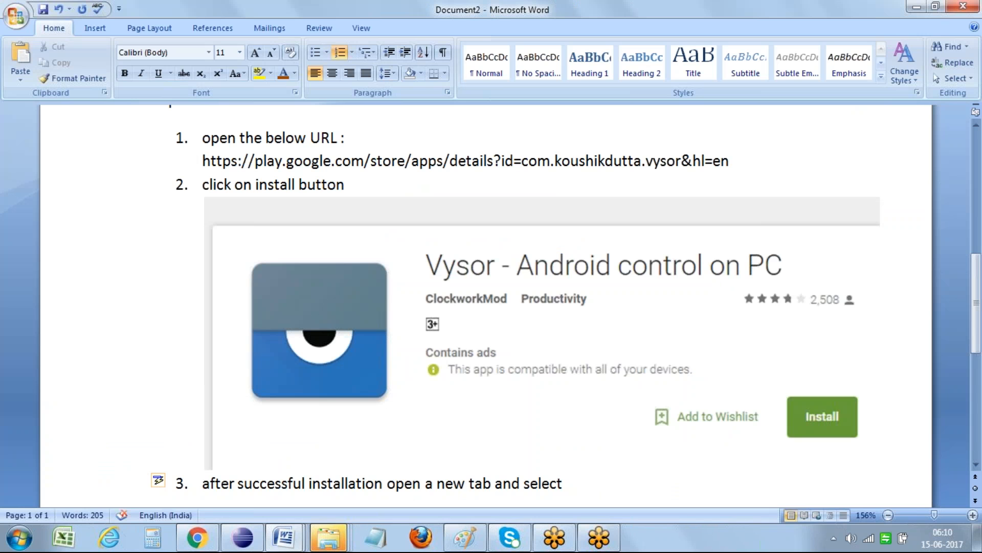
pyautogui.click(580, 487)
pyautogui.write('apps folder')
# Step: Capture Chrome's new tab page and paste the capture into Paint
pyautogui.click(195, 538)
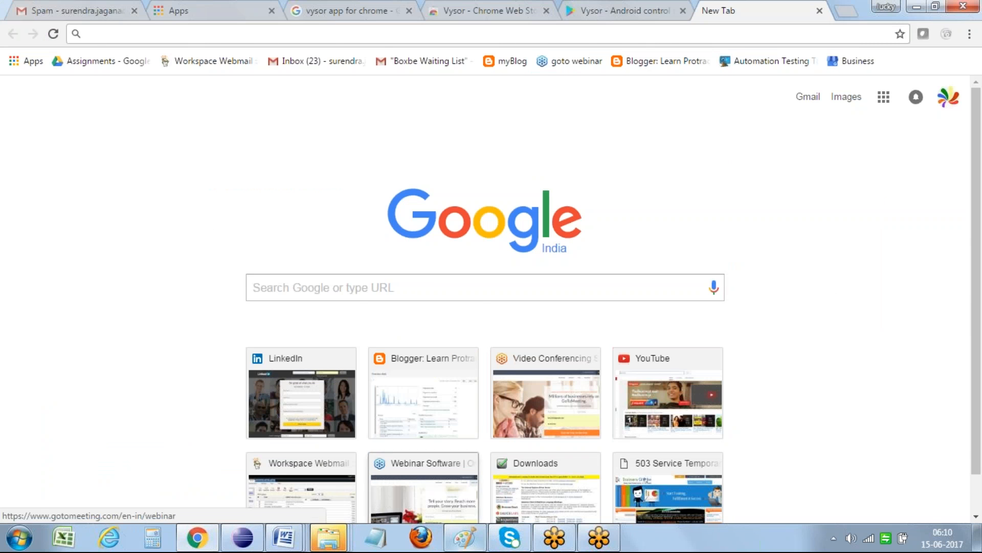
pyautogui.click(466, 539)
pyautogui.press('Return')
pyautogui.hotkey('ctrl', 'v')
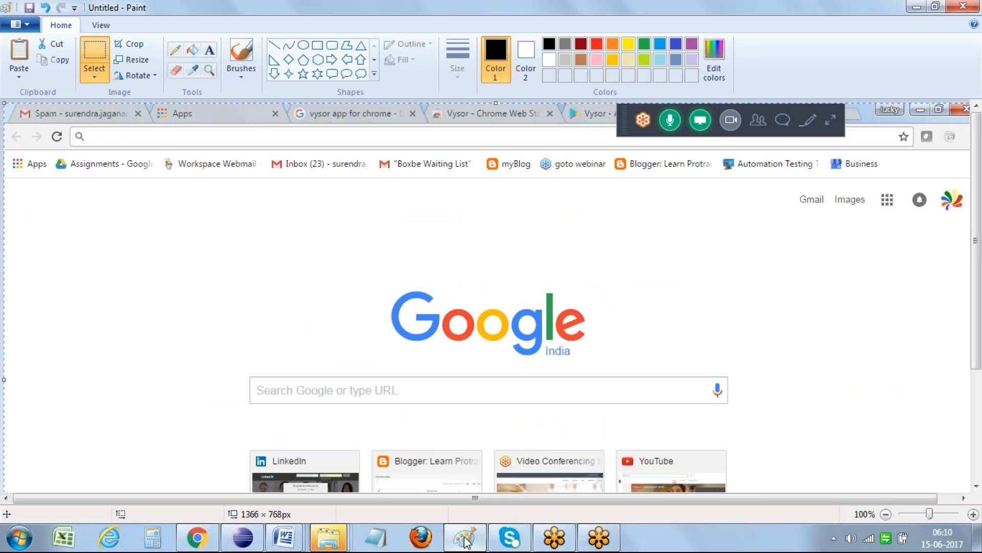
# Step: Draw a red rounded rectangle of about 62 × 35 px around the Apps shortcut in the pasted capture
pyautogui.click(101, 45)
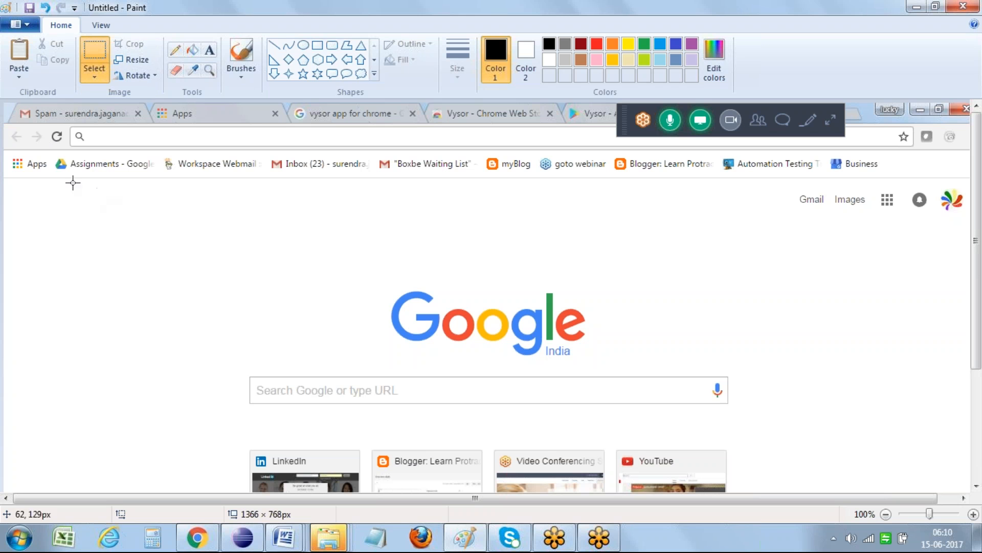
pyautogui.click(330, 50)
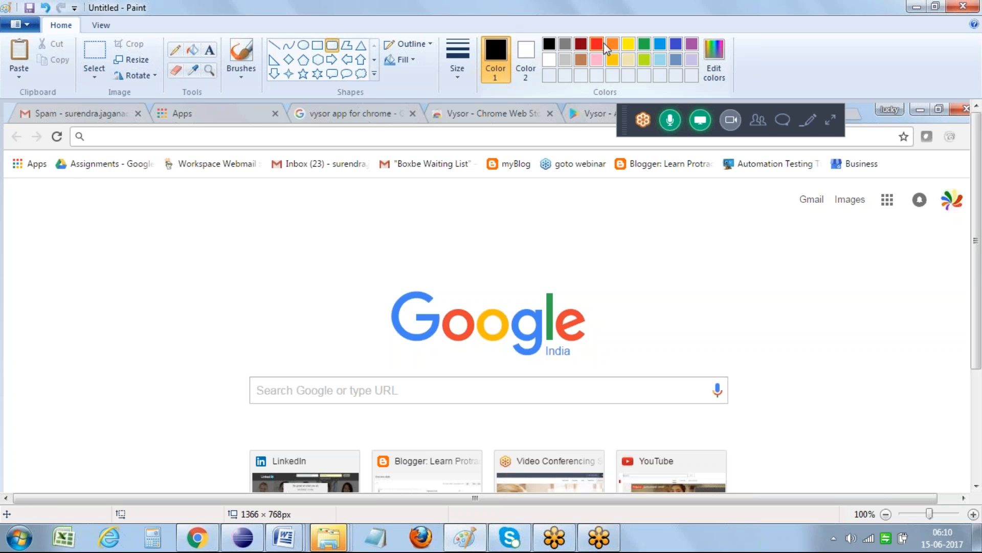
pyautogui.click(597, 44)
pyautogui.moveTo(11, 152); pyautogui.dragTo(55, 177)
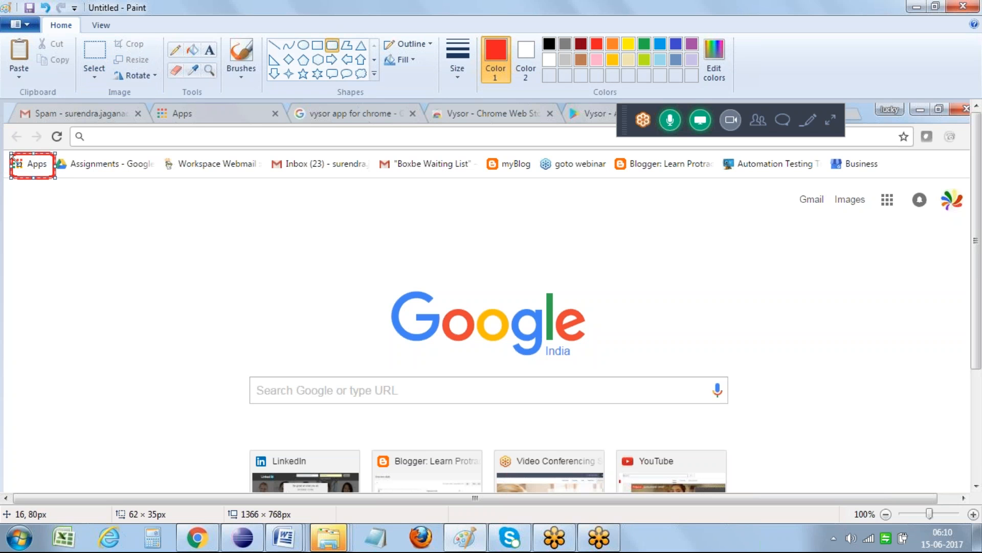
# Step: Enlarge the red rounded rectangle around Apps to about 71 × 39 px and copy an area of about 822 × 295 px containing it
pyautogui.moveTo(11, 153); pyautogui.dragTo(4, 149)
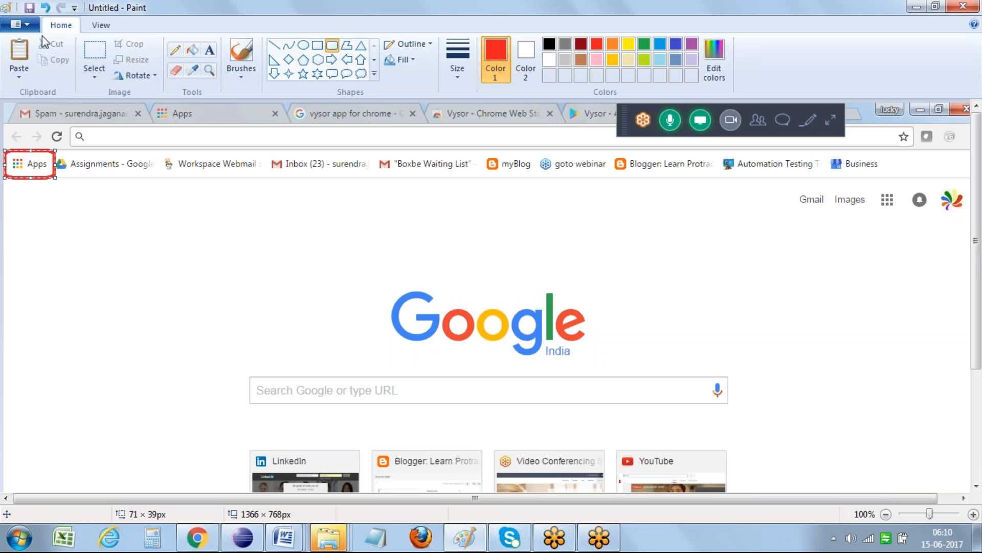
pyautogui.click(93, 63)
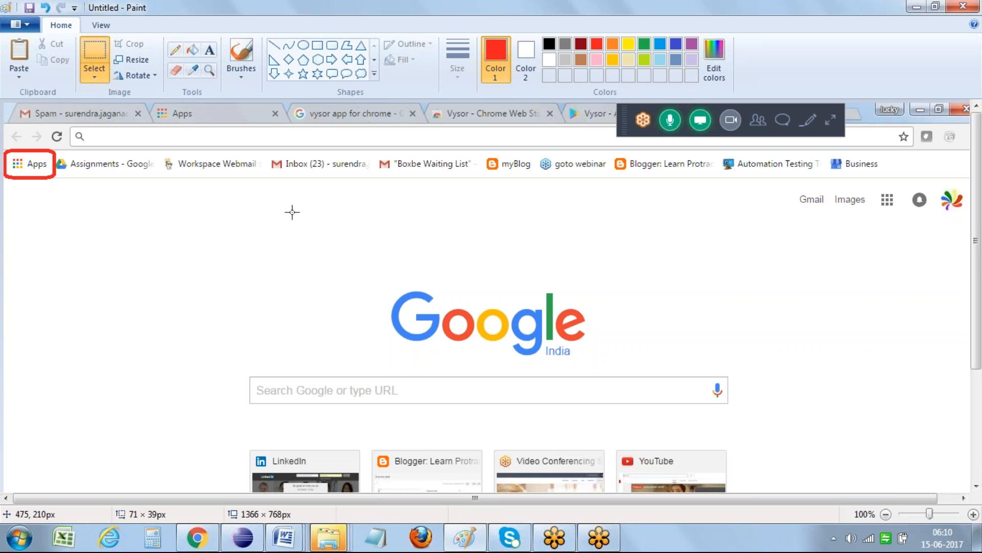
pyautogui.moveTo(12, 103); pyautogui.dragTo(603, 314)
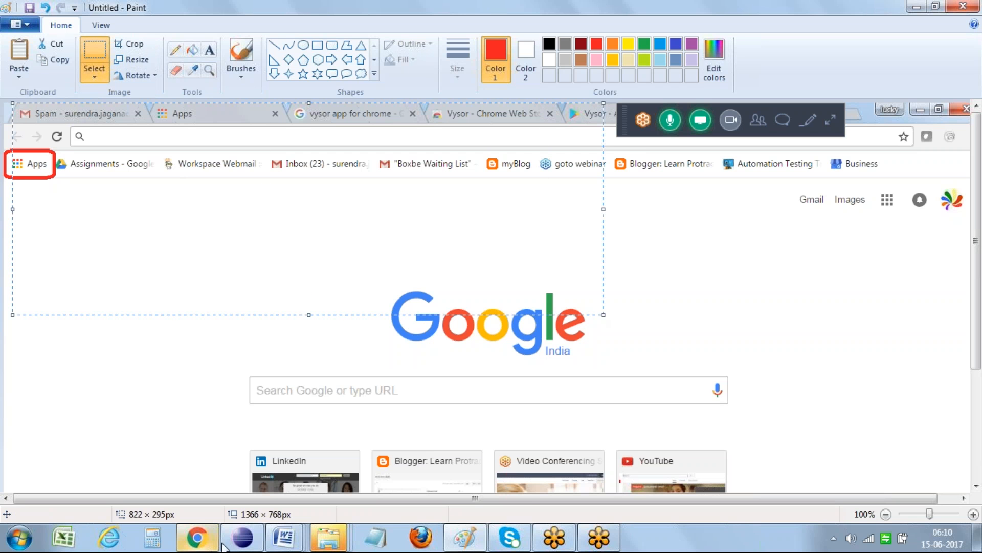
# Step: Switch to the Word notes and paste the copied picture on an unnumbered line below the third item about the apps folder
pyautogui.click(284, 537)
pyautogui.click(162, 481)
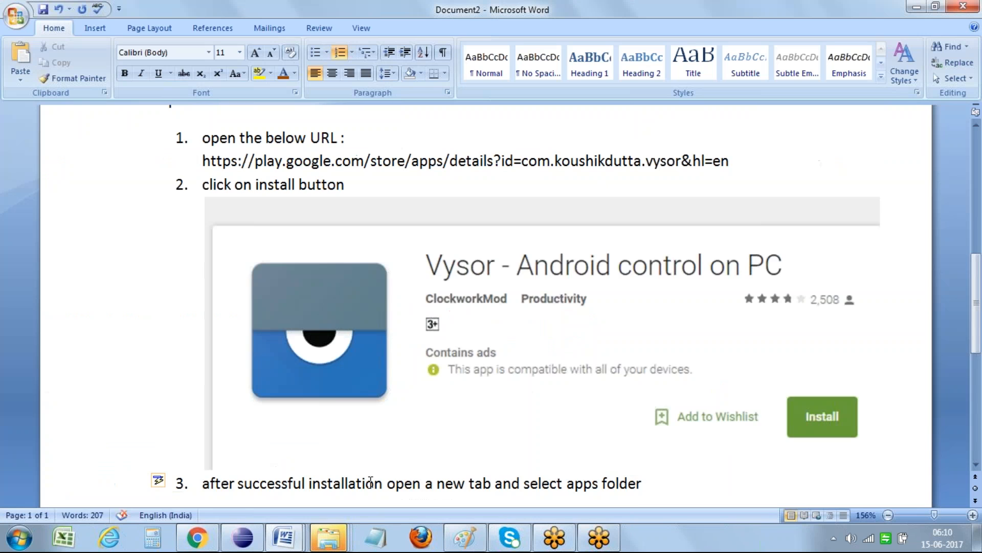
pyautogui.press('Return')
pyautogui.press('BackSpace')
pyautogui.hotkey('ctrl', 'v')
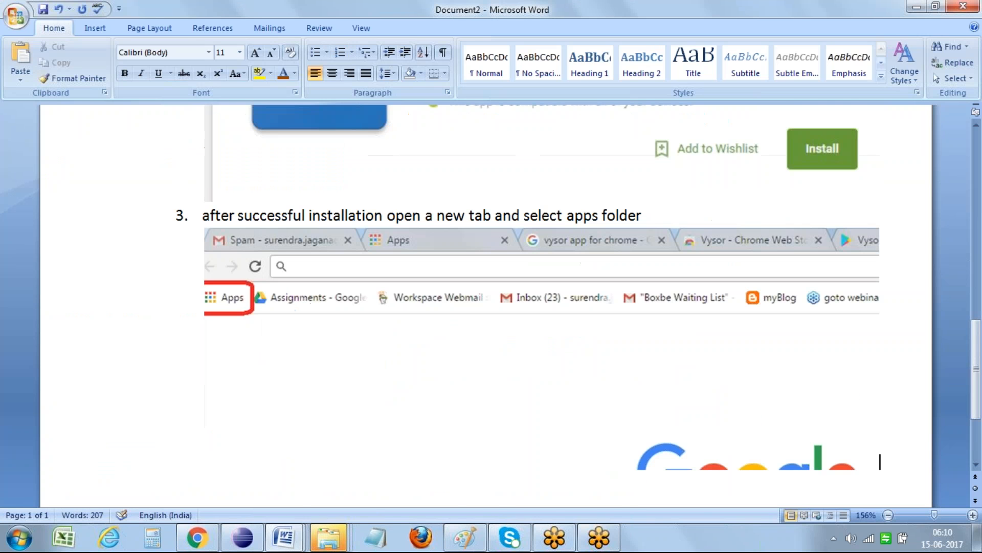
# Step: Open the Apps page in Chrome's new tab, capture the screen and return to the Word notes
pyautogui.click(197, 537)
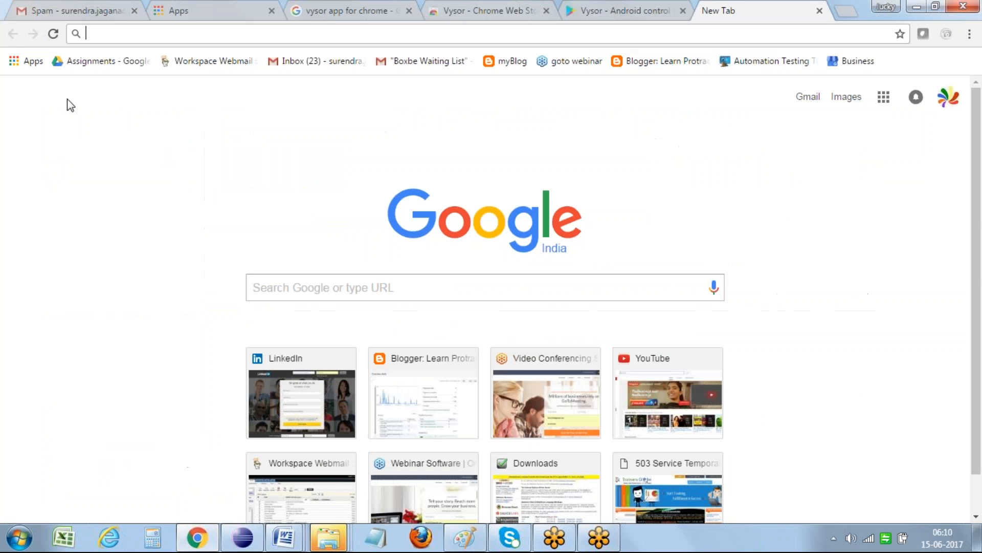
pyautogui.click(21, 61)
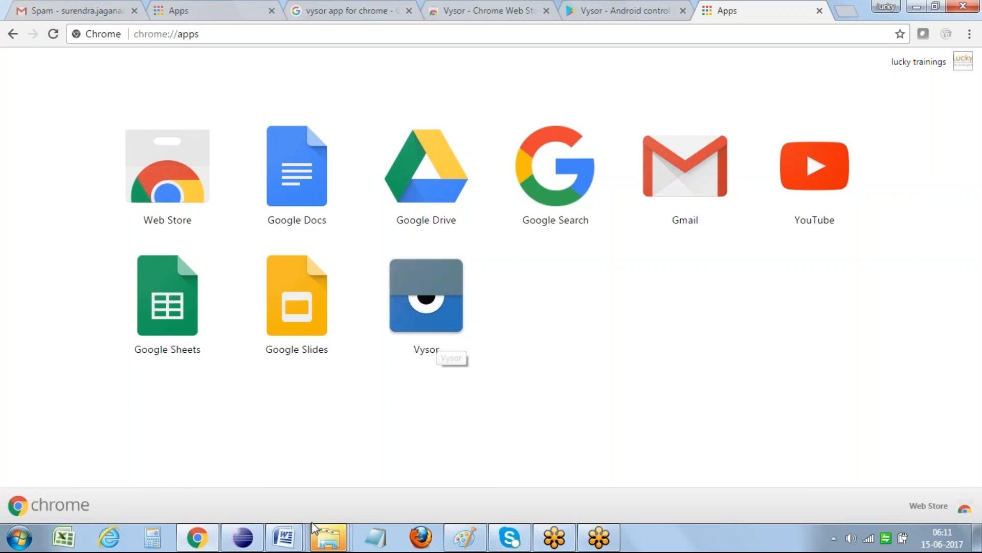
pyautogui.moveTo(284, 538)
pyautogui.click(168, 483)
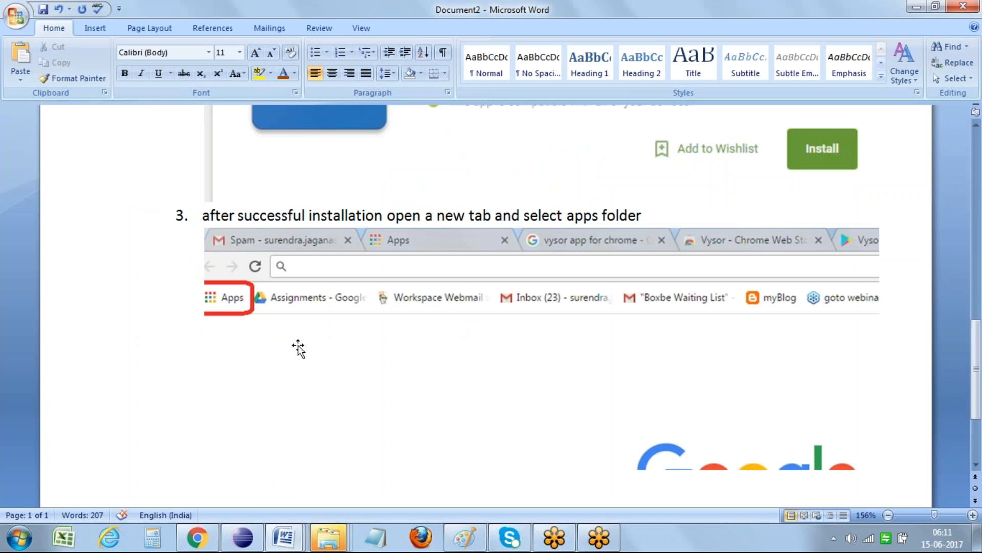
# Step: Add a fourth numbered item reading "below screen will display from where select vysor" below the new tab picture
pyautogui.write('4')
pyautogui.press('BackSpace')
pyautogui.click(341, 52)
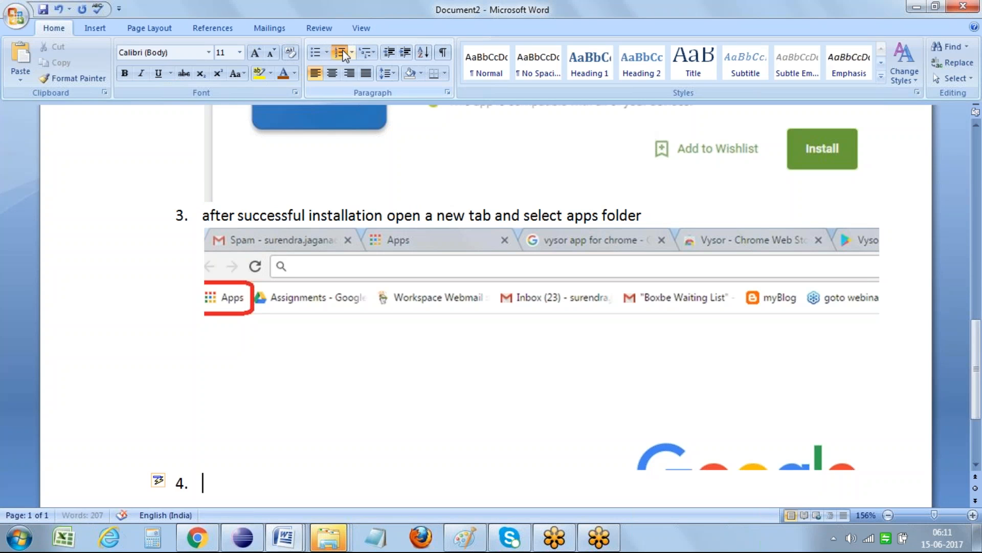
pyautogui.write('below screen will display from where se')
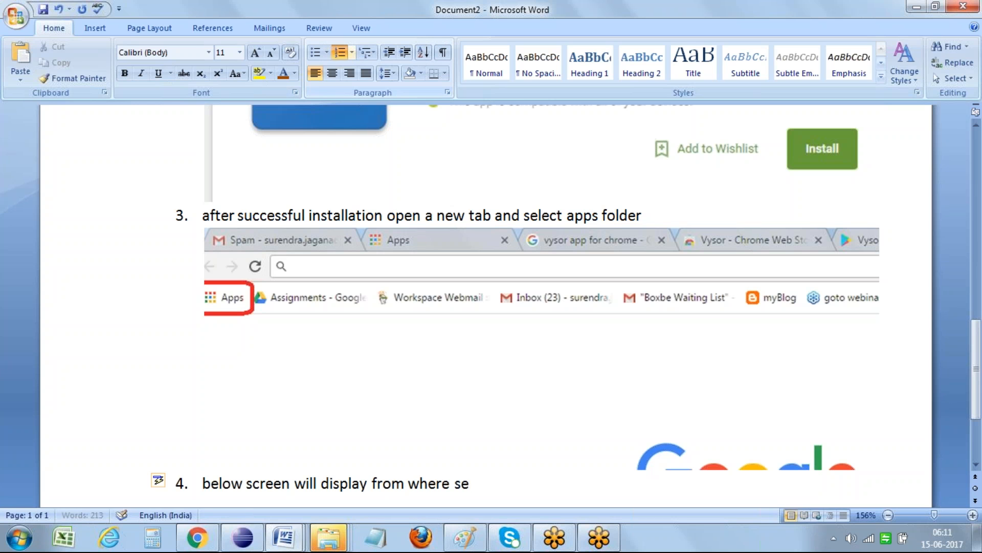
pyautogui.write('lect vysor')
# Step: Paste the capture of Chrome's Apps page on an unnumbered line below the fourth item
pyautogui.press('Return')
pyautogui.press('BackSpace')
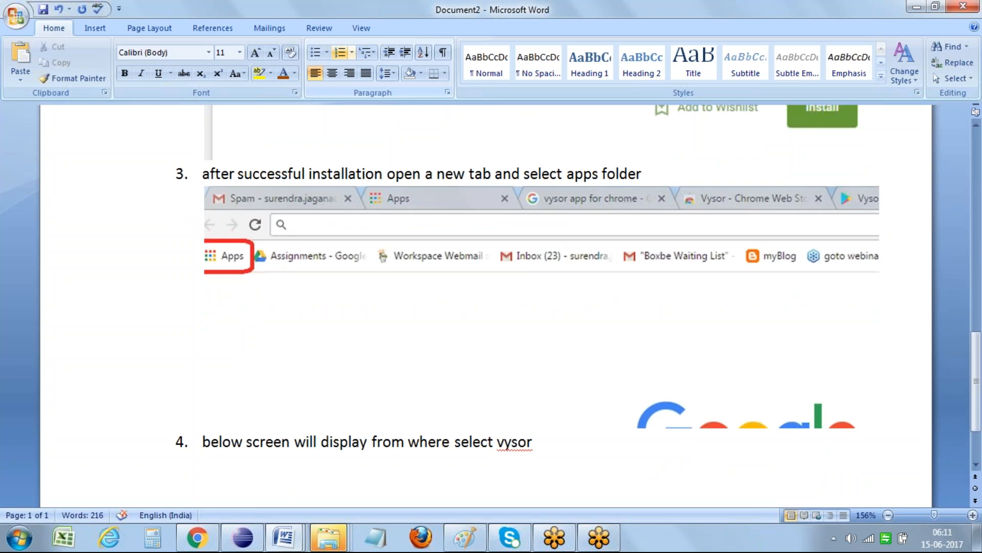
pyautogui.hotkey('ctrl', 'v')
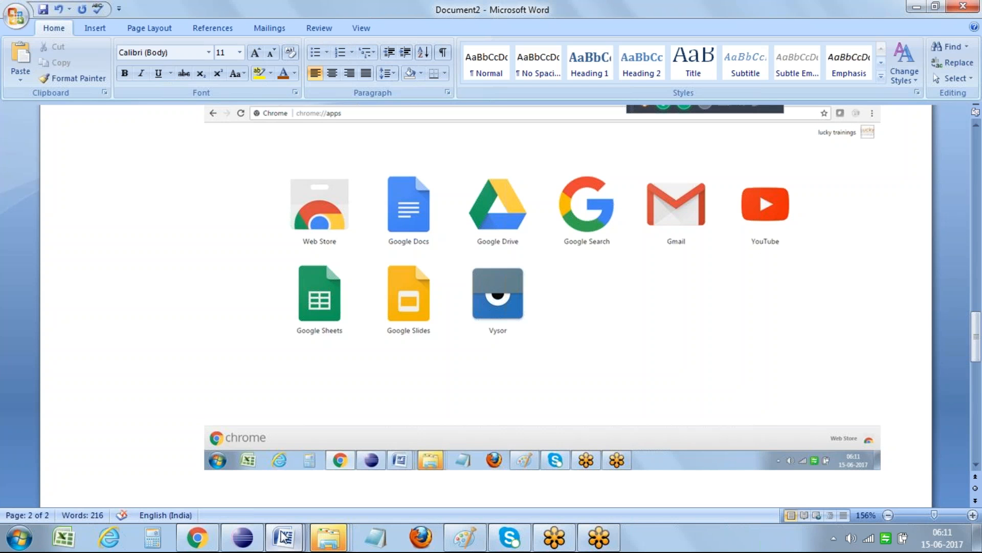
# Step: Launch Vysor from Chrome's Apps page and switch back to the Document2 notes in Word
pyautogui.click(197, 537)
pyautogui.click(460, 304)
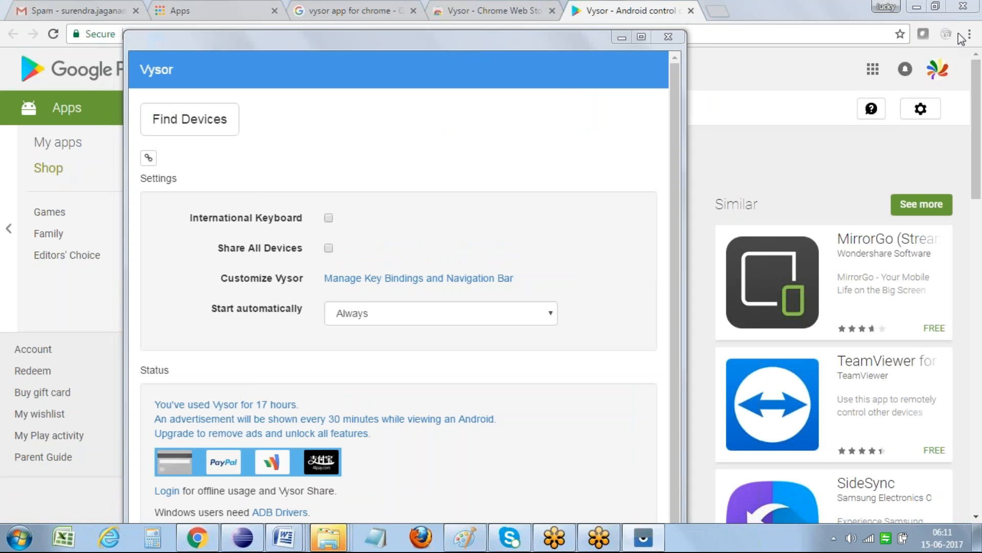
pyautogui.click(295, 537)
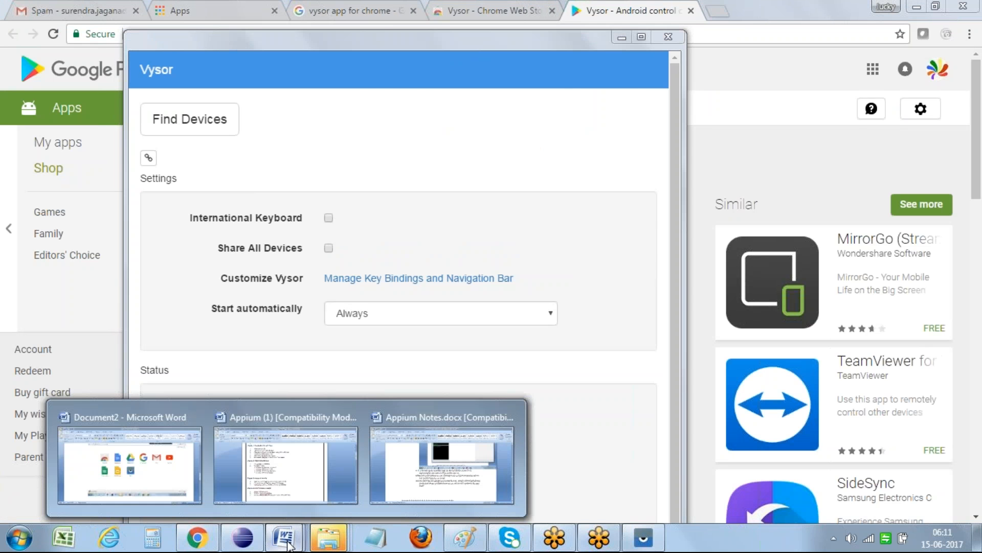
pyautogui.click(154, 450)
# Step: Add a fifth numbered item reading "a new popup window will display" below the Apps page picture
pyautogui.click(339, 52)
pyautogui.write('a ne')
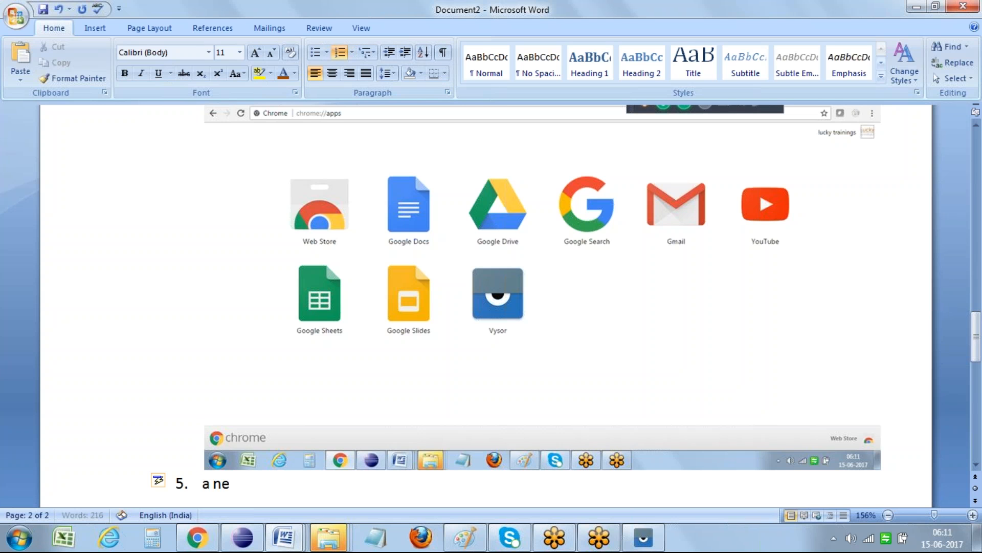
pyautogui.write('w popup win')
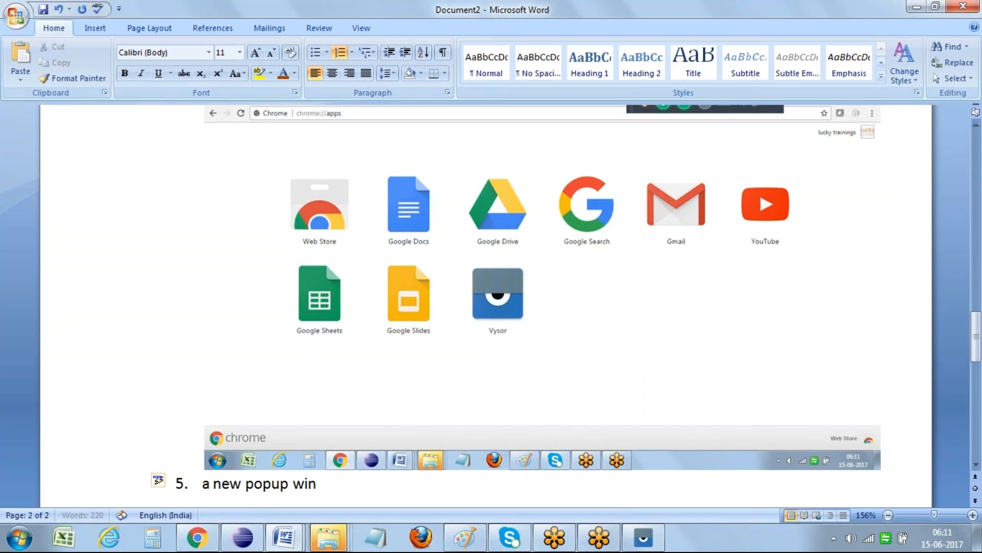
pyautogui.write('dow will display')
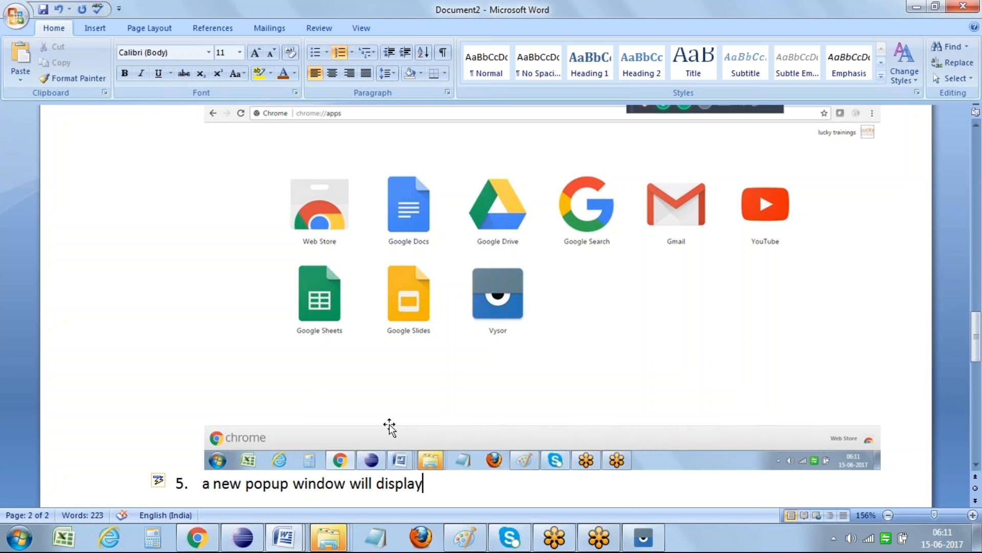
# Step: Highlight the words "steps to add this for" in yellow in the heading above the Chrome browser steps
pyautogui.press('Up')
pyautogui.press('Up')
pyautogui.press('Up')
pyautogui.press('Up')
pyautogui.press('Up')
pyautogui.press('Up')
pyautogui.press('Up')
pyautogui.press('Up')
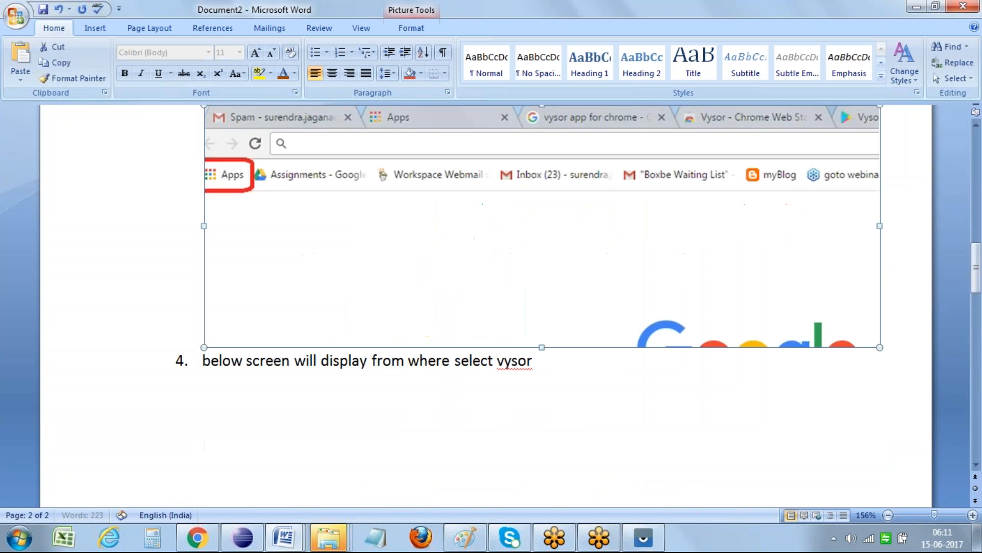
pyautogui.press('Up')
pyautogui.press('Up')
pyautogui.press('Up')
pyautogui.press('Up')
pyautogui.press('Up')
pyautogui.press('Up')
pyautogui.press('Up')
pyautogui.press('Up')
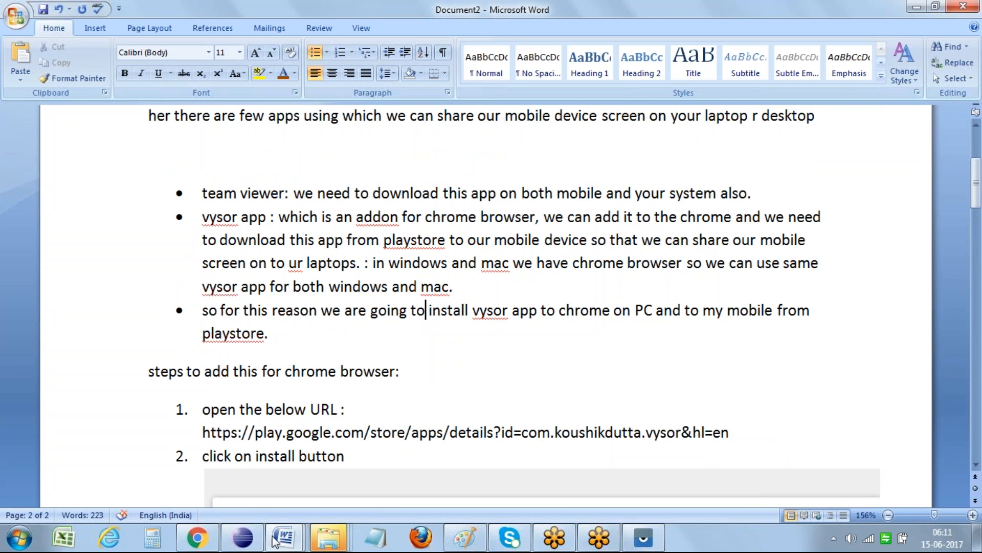
pyautogui.moveTo(148, 369); pyautogui.dragTo(286, 362)
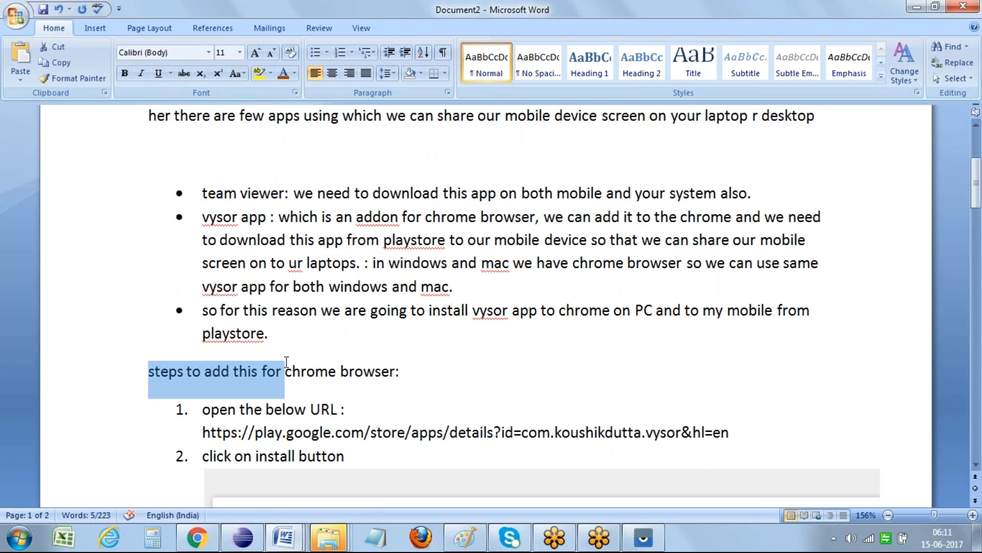
pyautogui.click(270, 74)
pyautogui.click(262, 88)
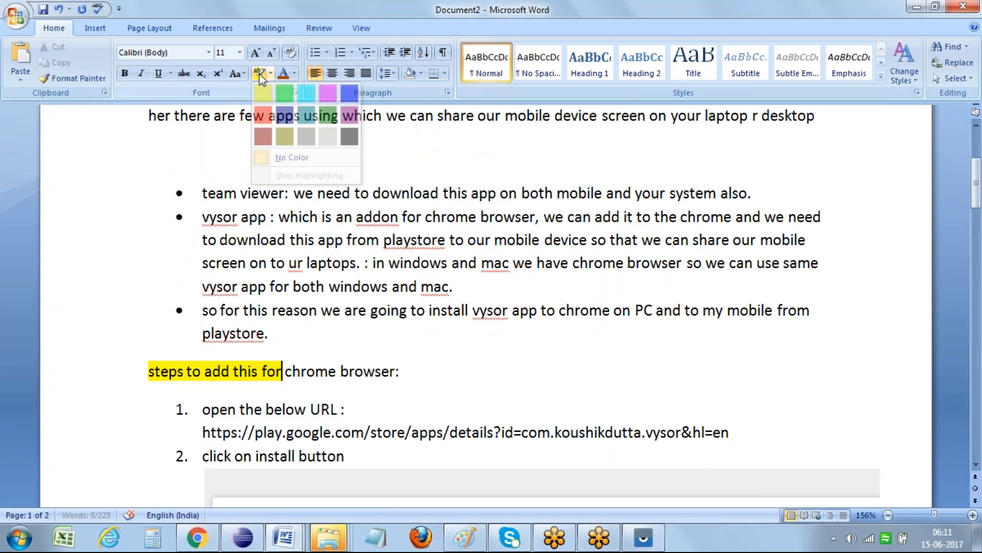
# Step: Insert a copy of the heading "steps to add this for chrome browser:" between the bulleted list and the original heading
pyautogui.click(306, 334)
pyautogui.press('Return')
pyautogui.press('Return')
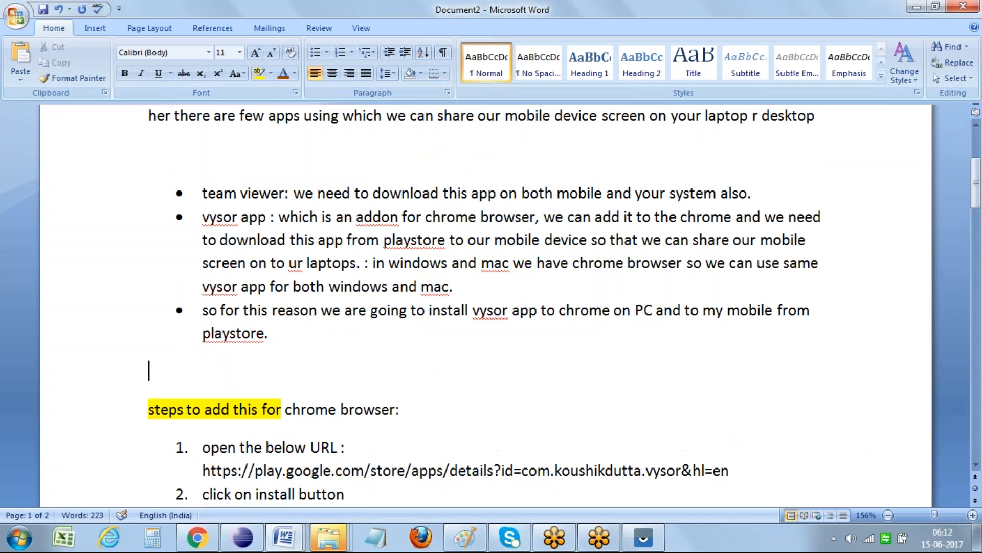
pyautogui.hotkey('shift', 'End')
pyautogui.hotkey('ctrl', 'c')
pyautogui.press('Up')
pyautogui.hotkey('ctrl', 'v')
# Step: Leave a blank line above the copied heading and remove its list indent so it starts at the page margin
pyautogui.click(203, 361)
pyautogui.press('BackSpace')
pyautogui.press('Return')
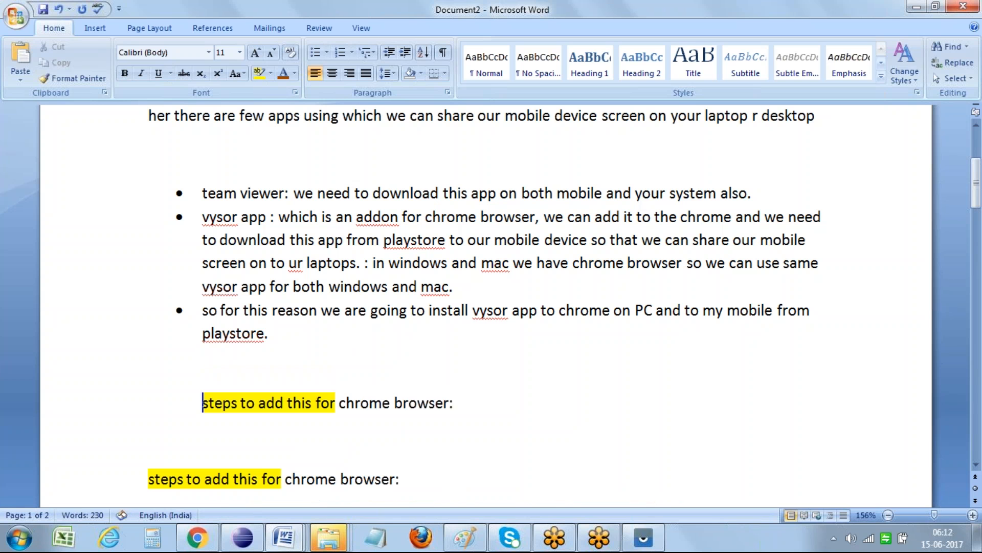
pyautogui.press('BackSpace')
pyautogui.press('BackSpace')
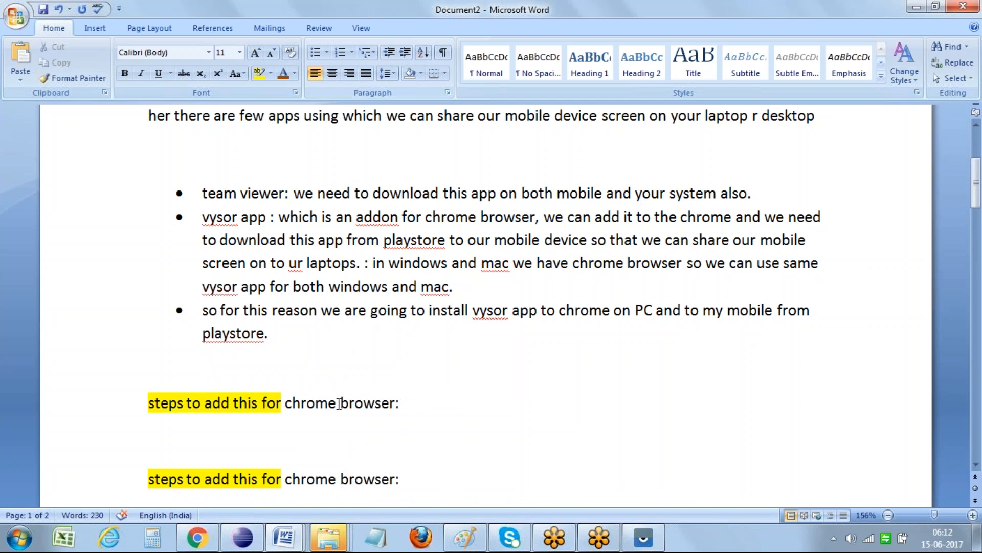
# Step: Change "chrome browser" in the copied heading to "android device"
pyautogui.doubleClick(303, 401)
pyautogui.write('androi')
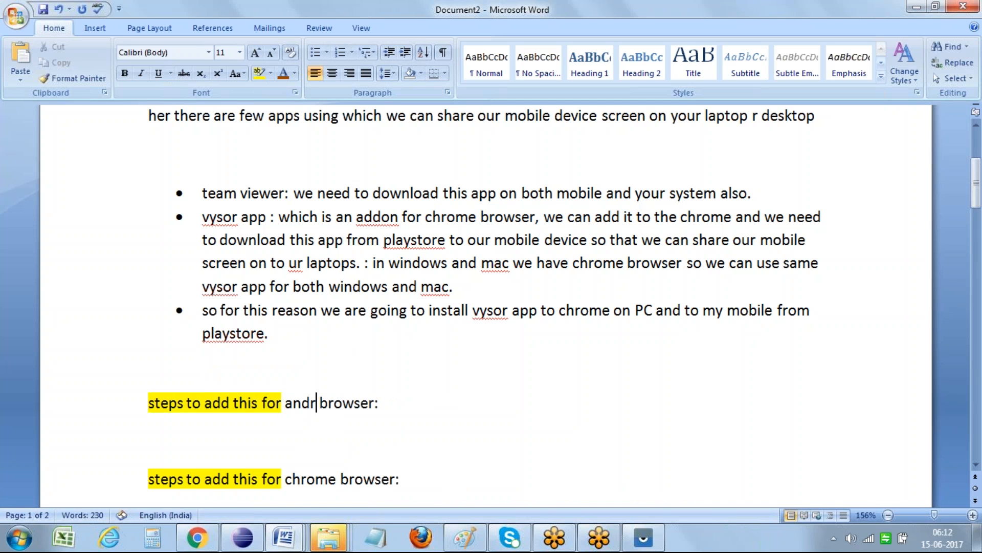
pyautogui.write('d')
pyautogui.click(356, 403)
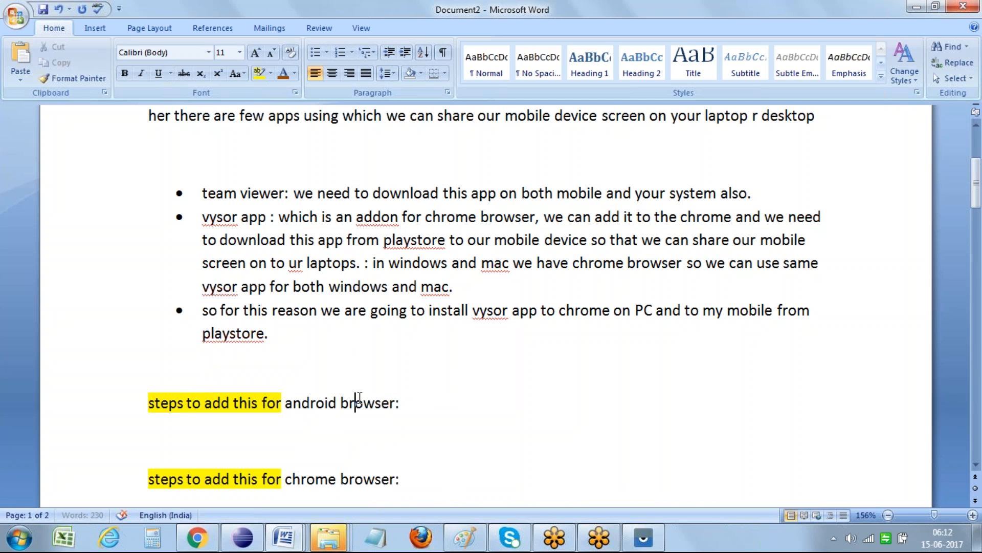
pyautogui.doubleClick(358, 404)
pyautogui.write('device')
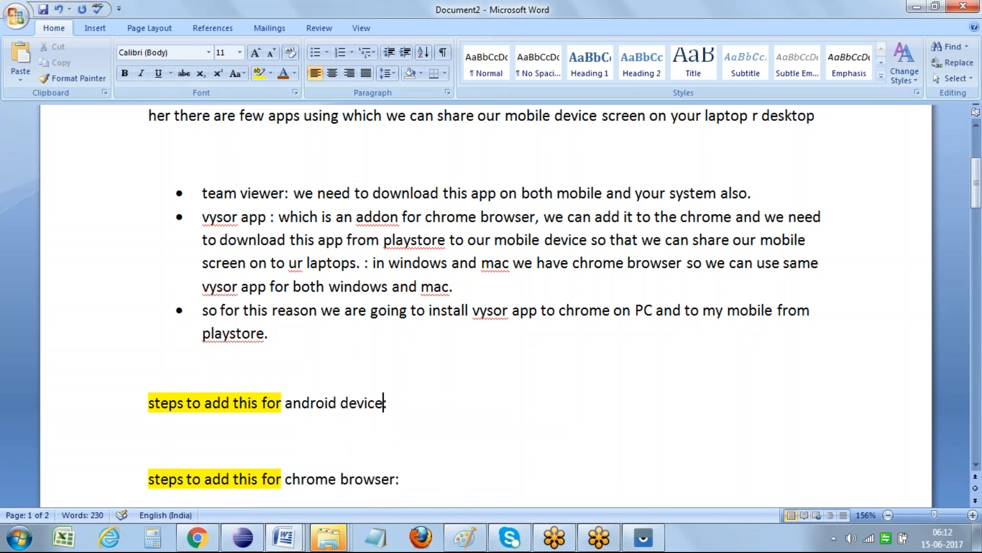
# Step: Start a numbered list under the android device heading with the items "open the playstore" and "enter vysor"
pyautogui.click(411, 404)
pyautogui.press('Return')
pyautogui.click(334, 57)
pyautogui.write('open the playstore')
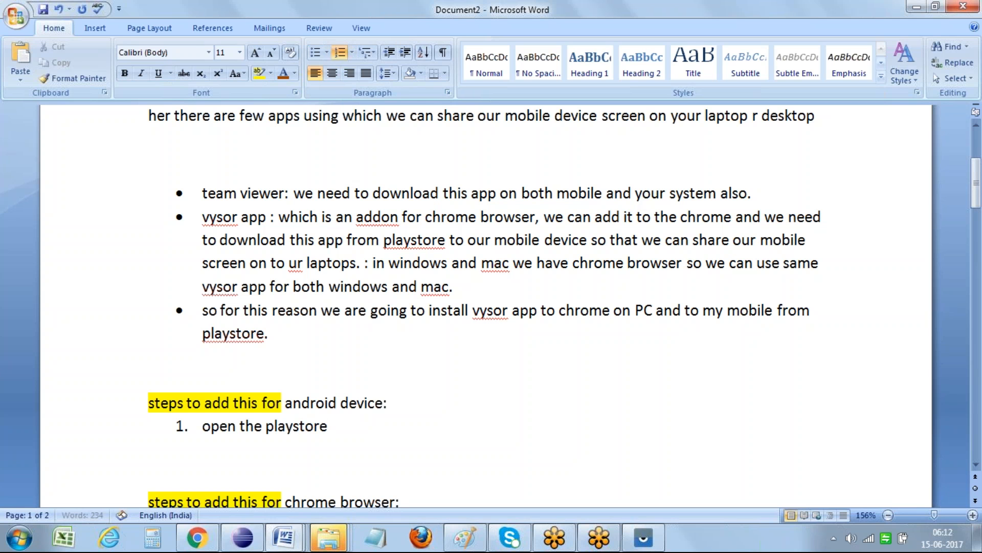
pyautogui.press('Return')
pyautogui.write('enter vysor')
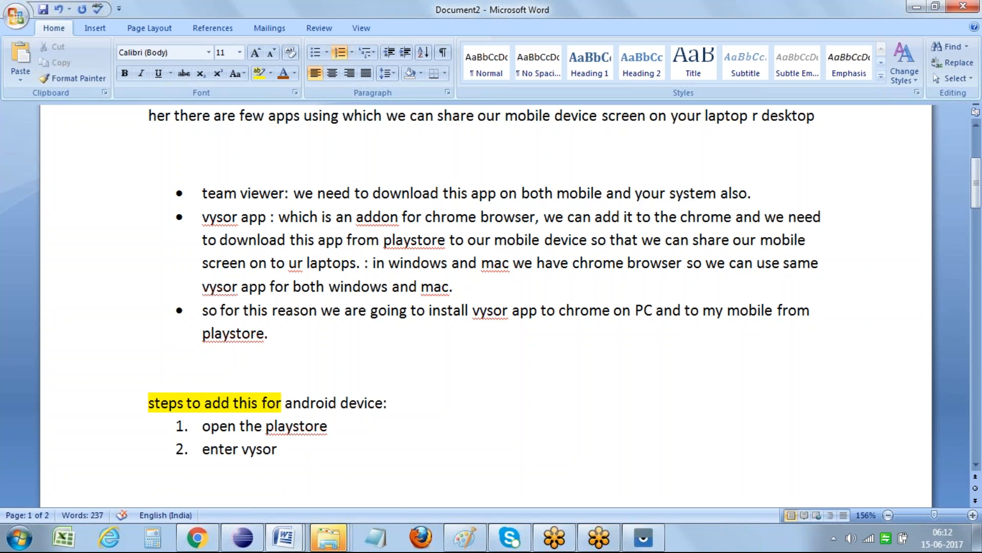
# Step: Check the Vysor icon picture further down and add a third android item reading "select the app which is having below icon"
pyautogui.press('Return')
pyautogui.moveTo(978, 200); pyautogui.dragTo(980, 265)
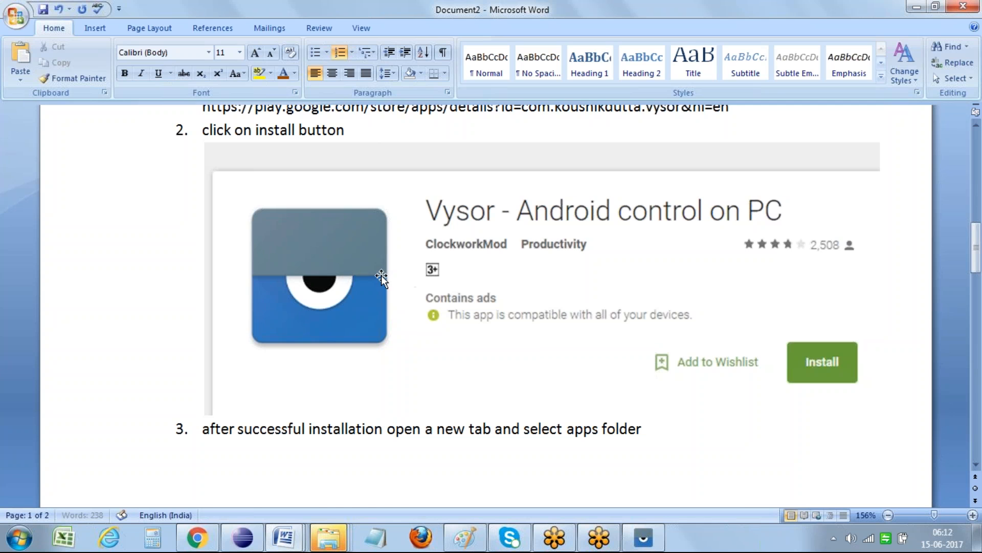
pyautogui.scroll(5, 382, 275)
pyautogui.write('select the app which is having below icon')
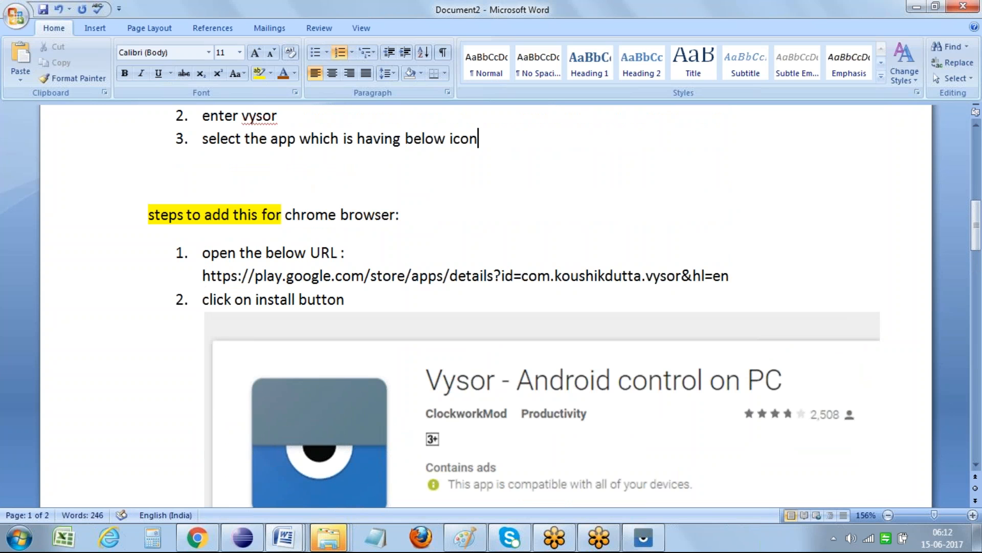
# Step: Add a fourth numbered item to the android device list reading "click on install"
pyautogui.press('Return')
pyautogui.write('cl')
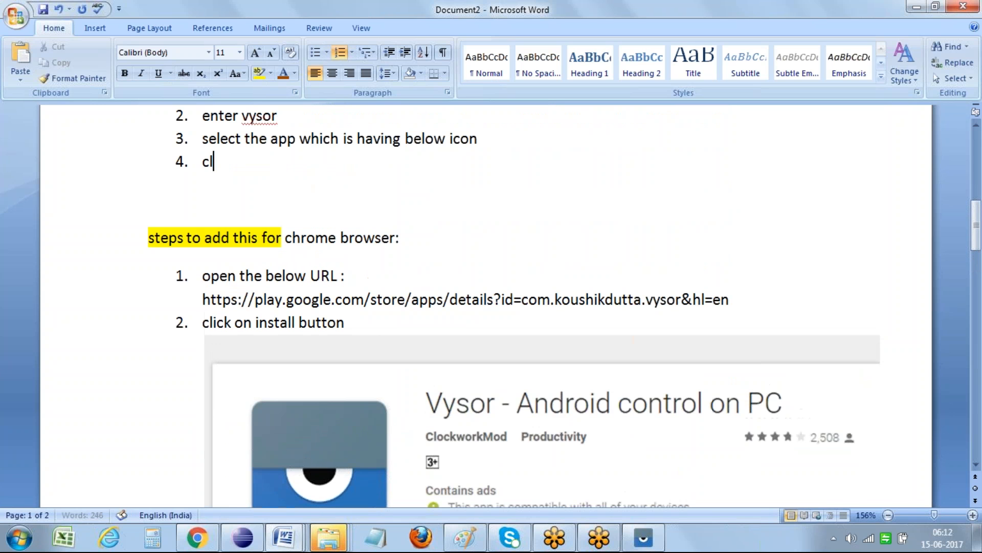
pyautogui.write('ick on install')
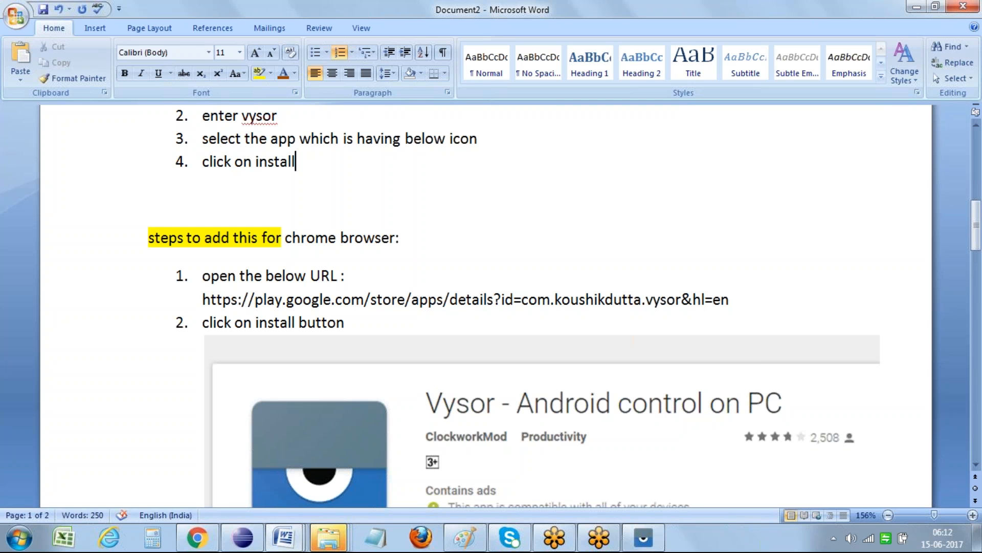
# Step: Capture the Vysor page on Google Play in Chrome and paste the screenshot into a new Paint image, discarding the previous one
pyautogui.press('Down')
pyautogui.press('Down')
pyautogui.press('Down')
pyautogui.press('Down')
pyautogui.press('Down')
pyautogui.press('Down')
pyautogui.click(197, 538)
pyautogui.click(337, 332)
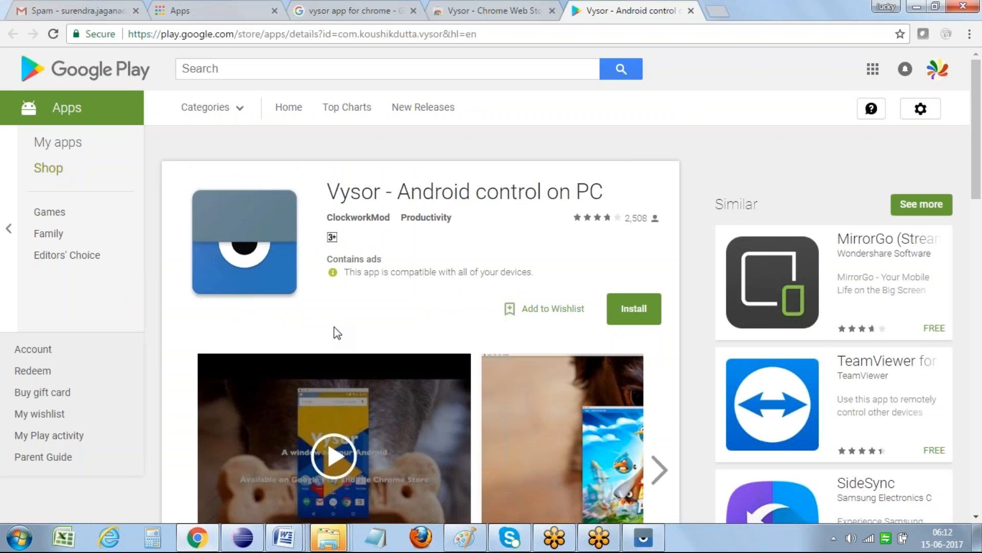
pyautogui.click(474, 541)
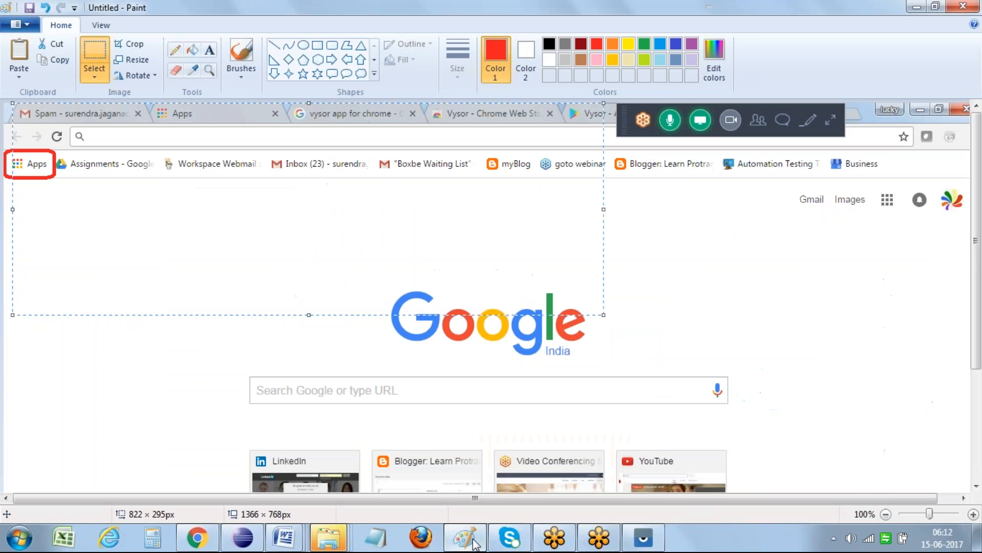
pyautogui.hotkey('ctrl', 'n')
pyautogui.click(519, 269)
pyautogui.hotkey('ctrl', 'v')
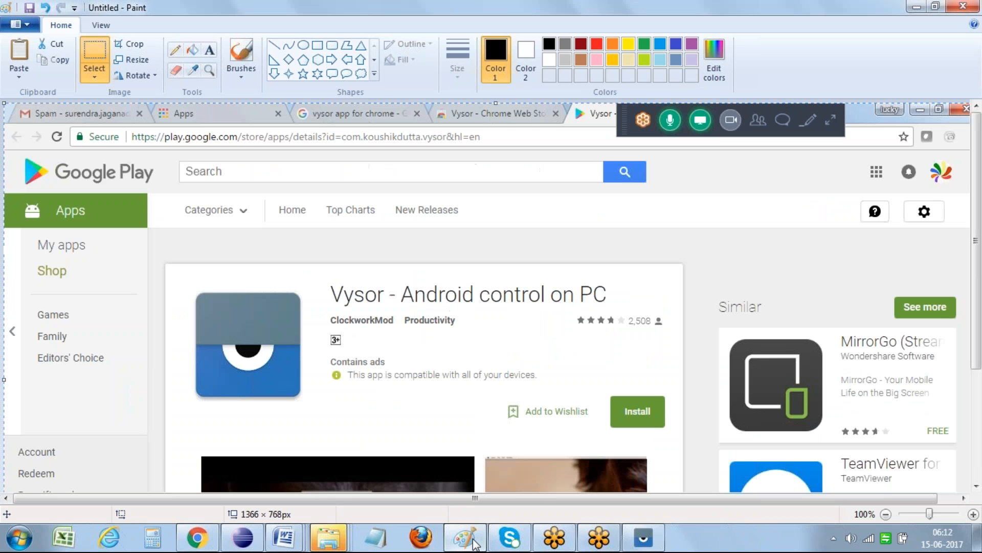
# Step: Copy an area of about 174 × 163 px around the Vysor icon and paste it into Word on a new line under the third android item
pyautogui.click(90, 56)
pyautogui.moveTo(186, 282)
pyautogui.mouseDown()
pyautogui.moveTo(288, 295)
pyautogui.moveTo(311, 399)
pyautogui.mouseUp()
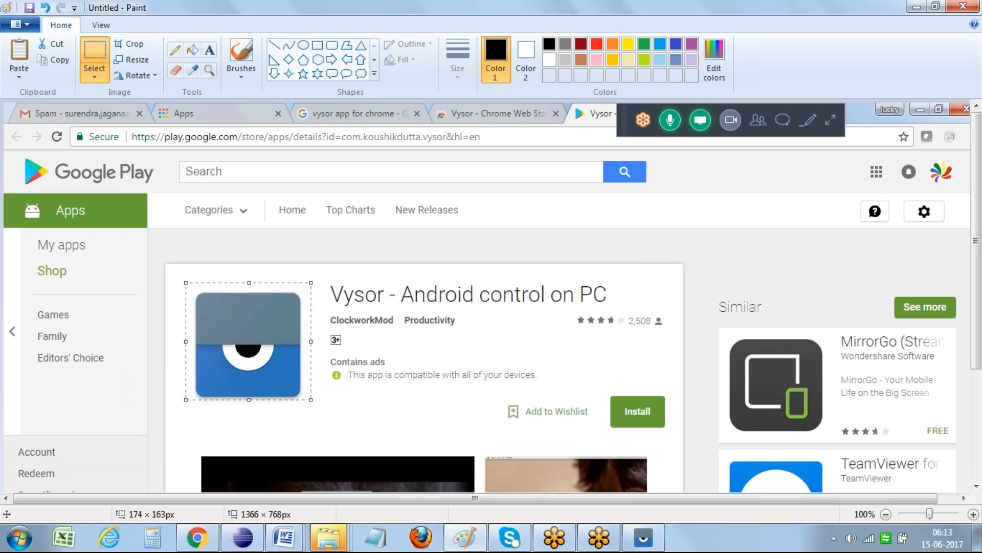
pyautogui.moveTo(284, 537)
pyautogui.click(140, 447)
pyautogui.hotkey('shift', 'Return')
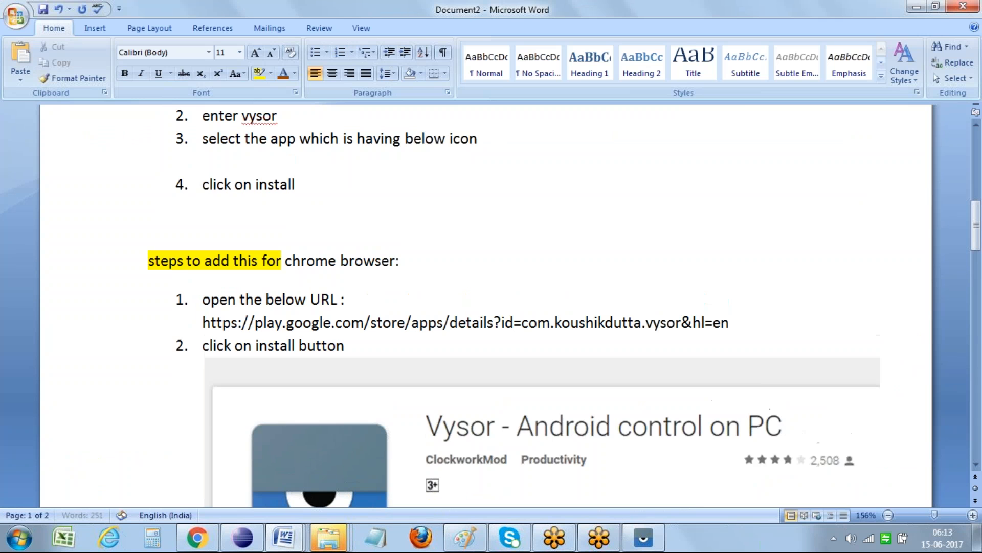
pyautogui.hotkey('ctrl', 'v')
pyautogui.hotkey('ctrl', 's')
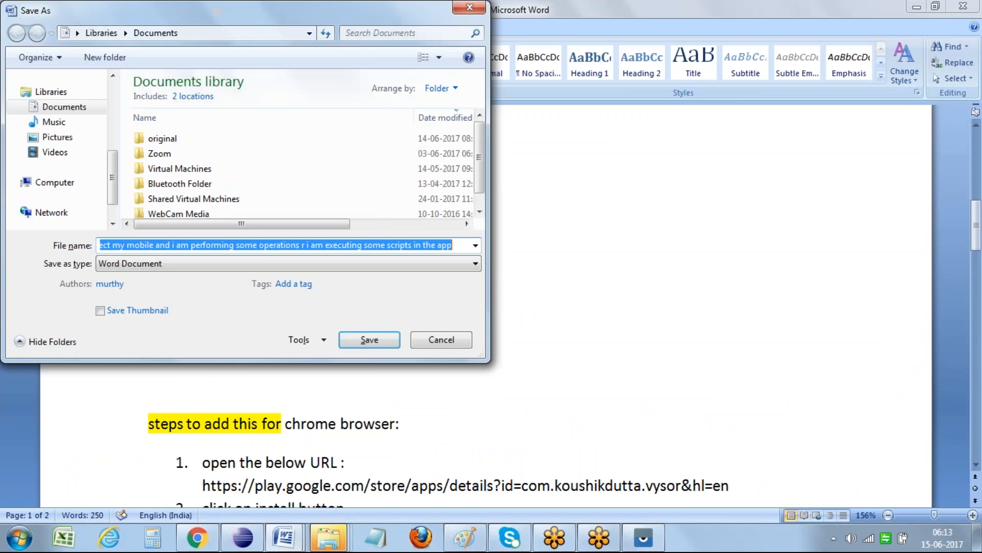
pyautogui.press('Escape')
# Step: Shrink the pasted Vysor icon proportionally to less than half its width
pyautogui.click(341, 233)
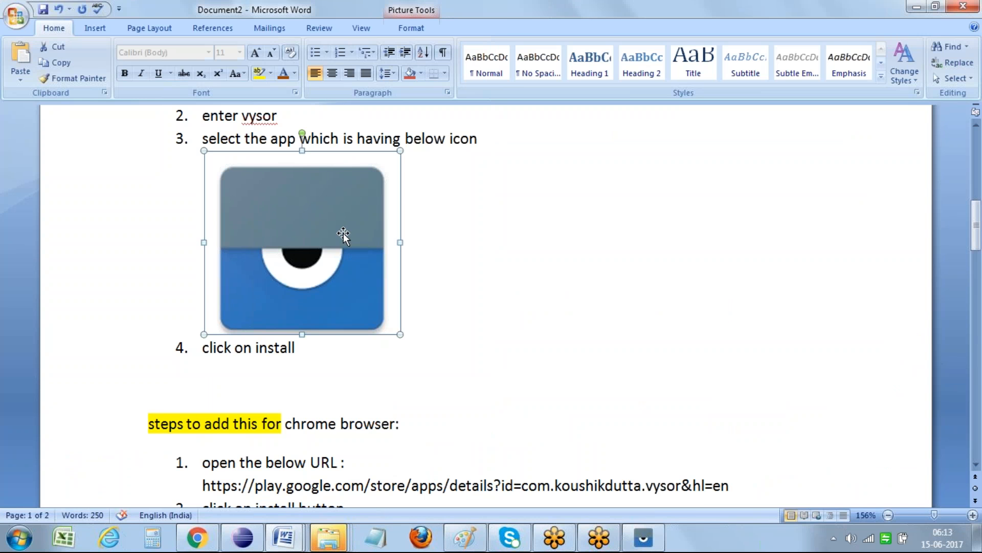
pyautogui.moveTo(400, 333); pyautogui.dragTo(329, 268)
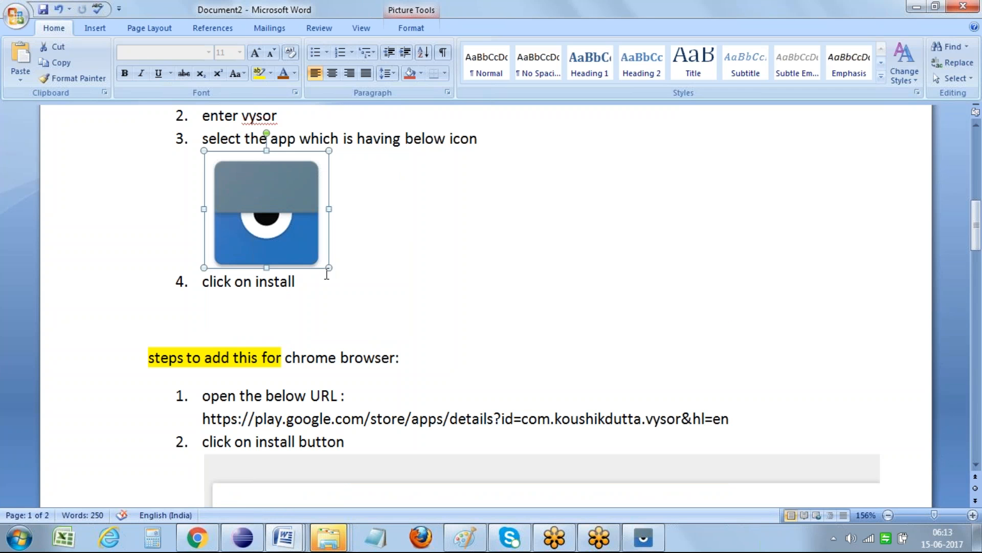
pyautogui.moveTo(322, 262); pyautogui.dragTo(293, 233)
pyautogui.click(370, 264)
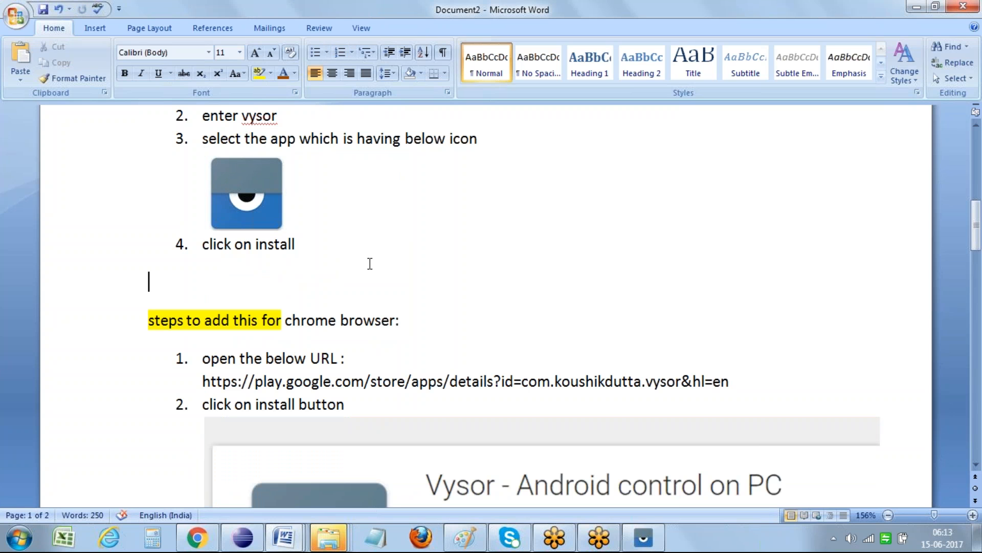
# Step: Add the heading "How to share mobile screen:" after the fifth chrome item and highlight its first words, "How to share m", in yellow
pyautogui.click(370, 264)
pyautogui.scroll(-10, 370, 263)
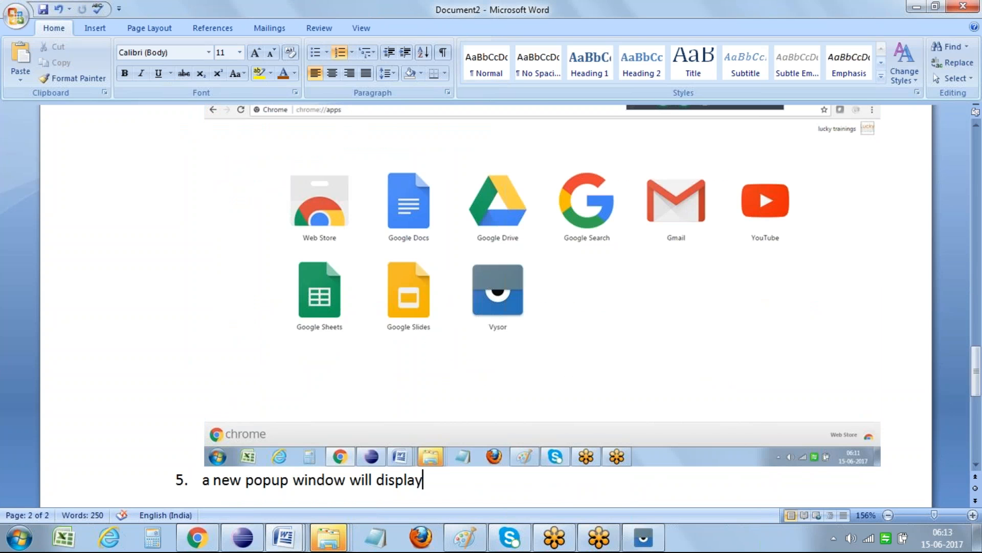
pyautogui.press('Return')
pyautogui.press('Return')
pyautogui.write('How to share mobile screen:')
pyautogui.press('Return')
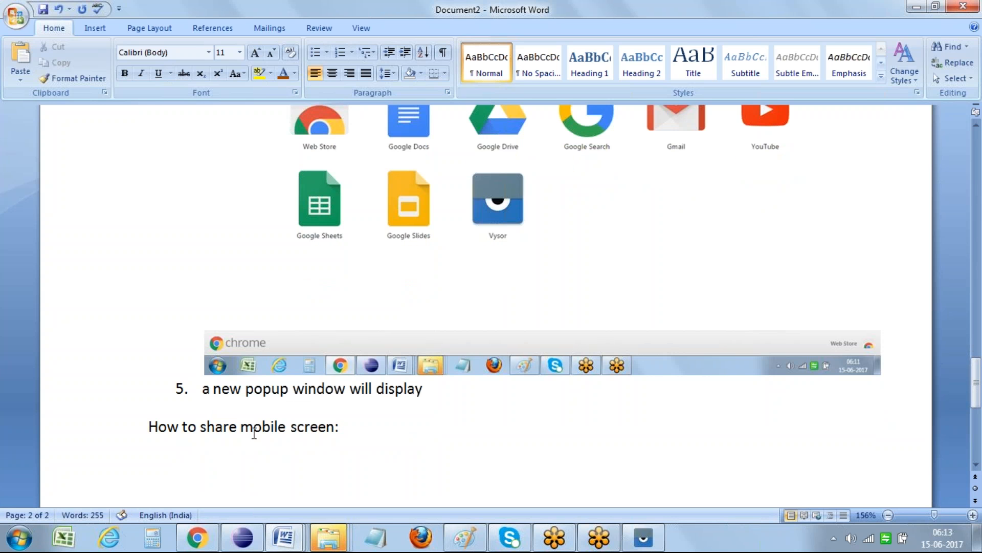
pyautogui.moveTo(254, 432); pyautogui.dragTo(148, 427)
pyautogui.click(259, 73)
# Step: Append "as below" to the fifth chrome item and start a blank line beneath it
pyautogui.click(453, 389)
pyautogui.write('as below')
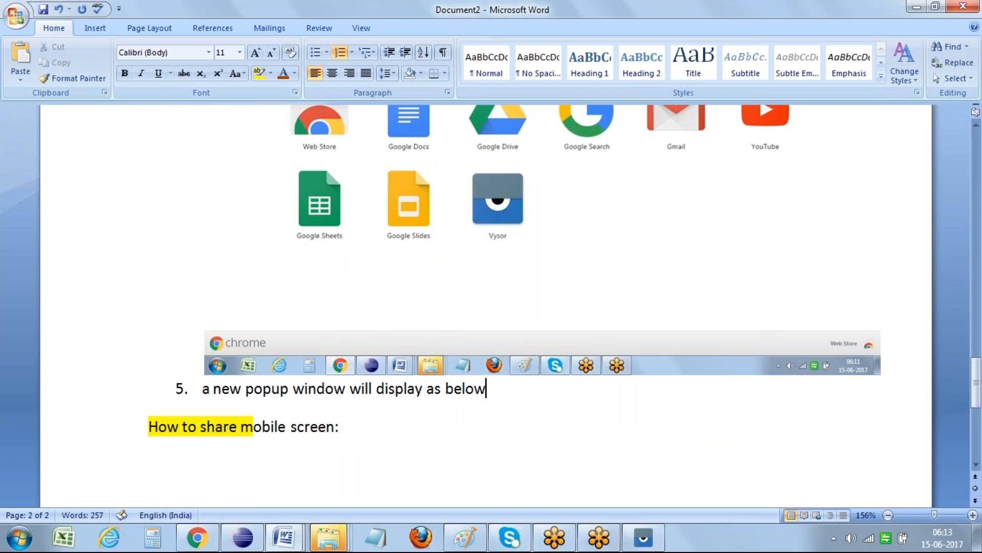
pyautogui.press('Return')
pyautogui.press('Return')
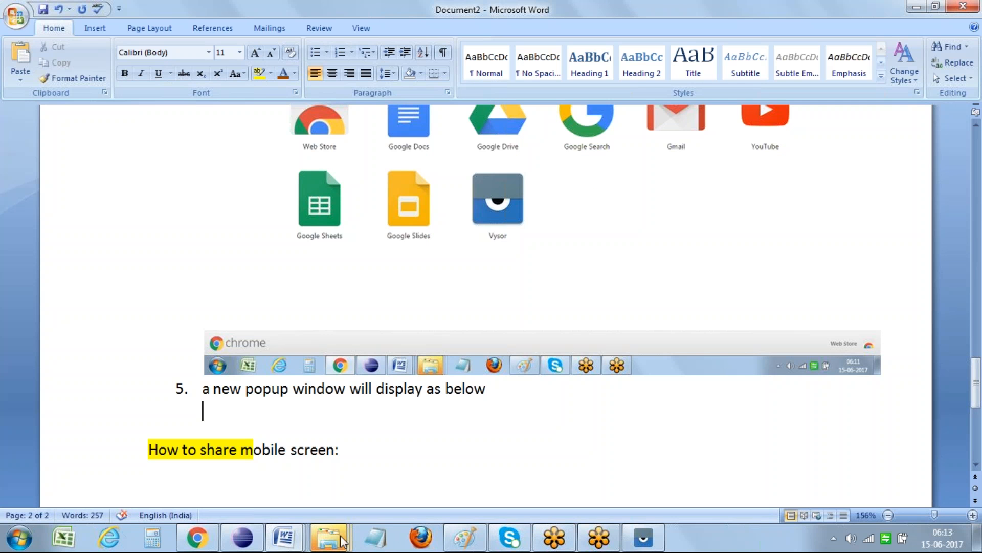
# Step: Capture the Vysor window over the Google Play page and paste the screenshot under the fifth item in the Word document
pyautogui.click(194, 547)
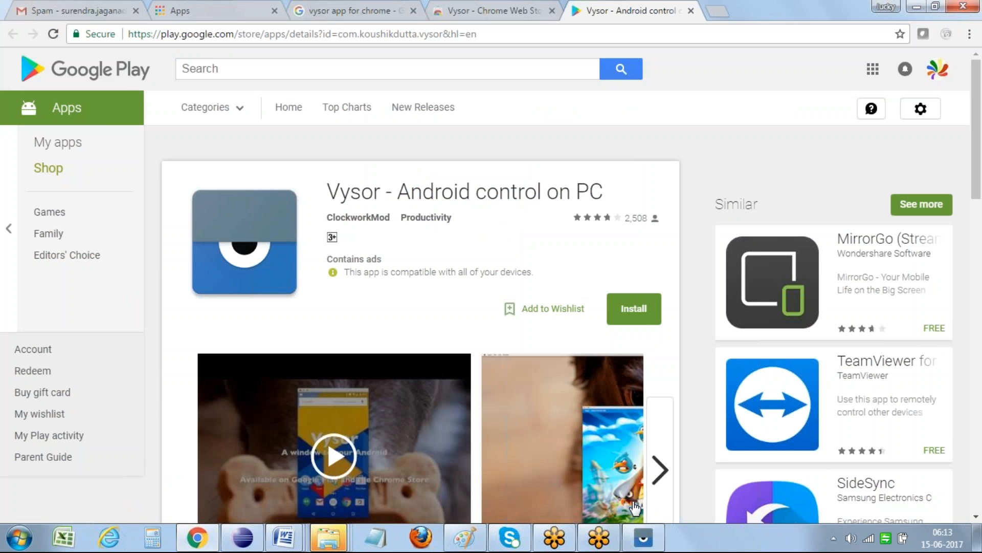
pyautogui.click(643, 537)
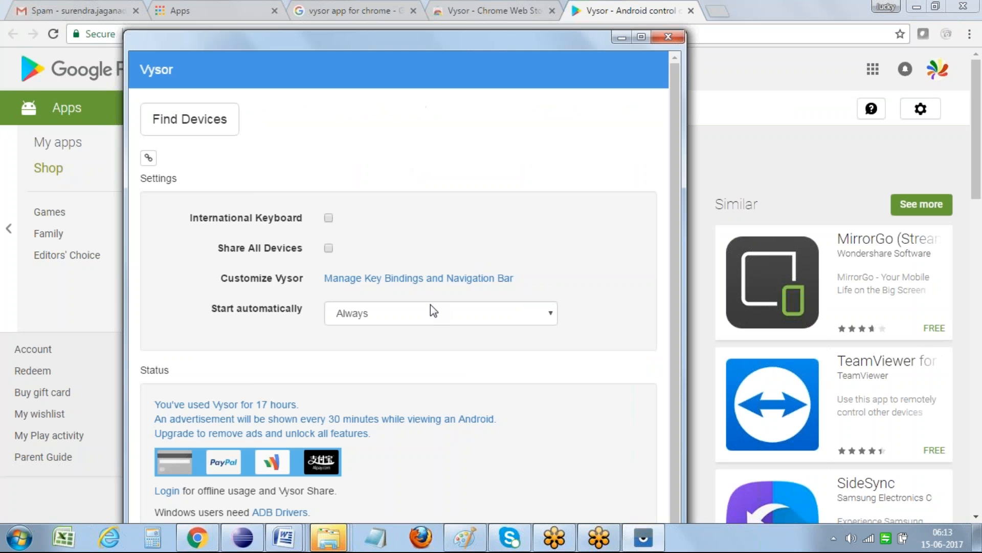
pyautogui.moveTo(283, 537)
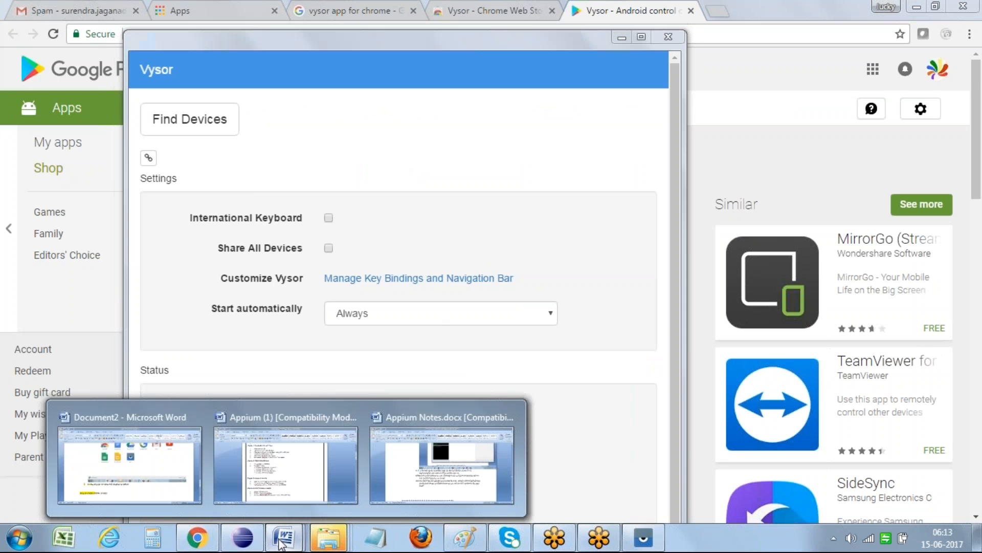
pyautogui.click(148, 474)
pyautogui.hotkey('ctrl', 'v')
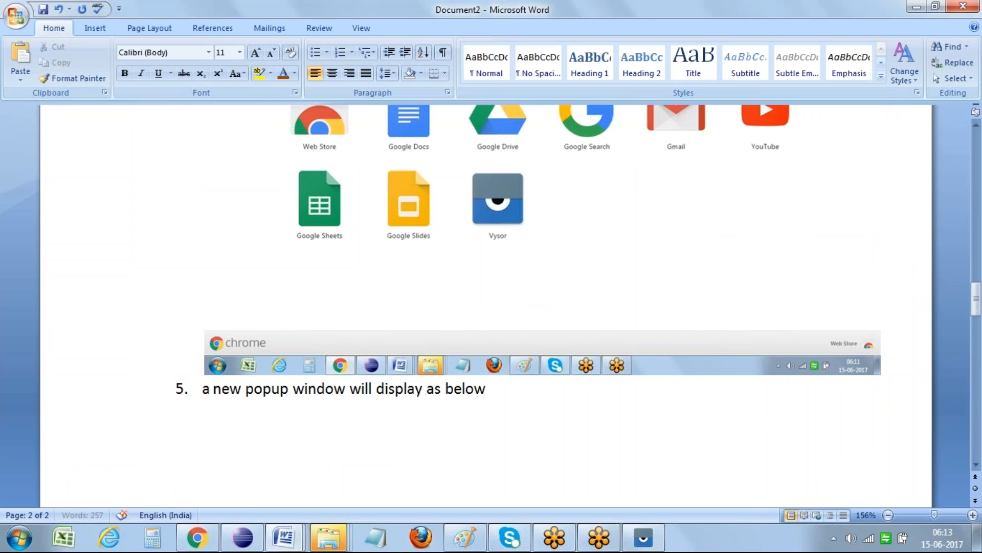
# Step: Below the sharing heading, write "steps:" and a numbered item reading "from the above popup click on find devices button"
pyautogui.press('Return')
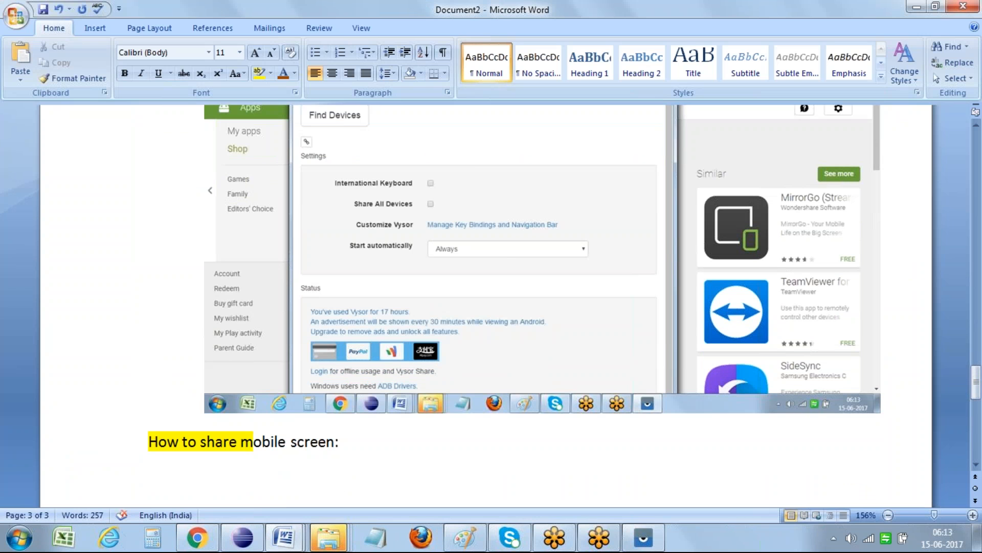
pyautogui.write('steps:')
pyautogui.press('Return')
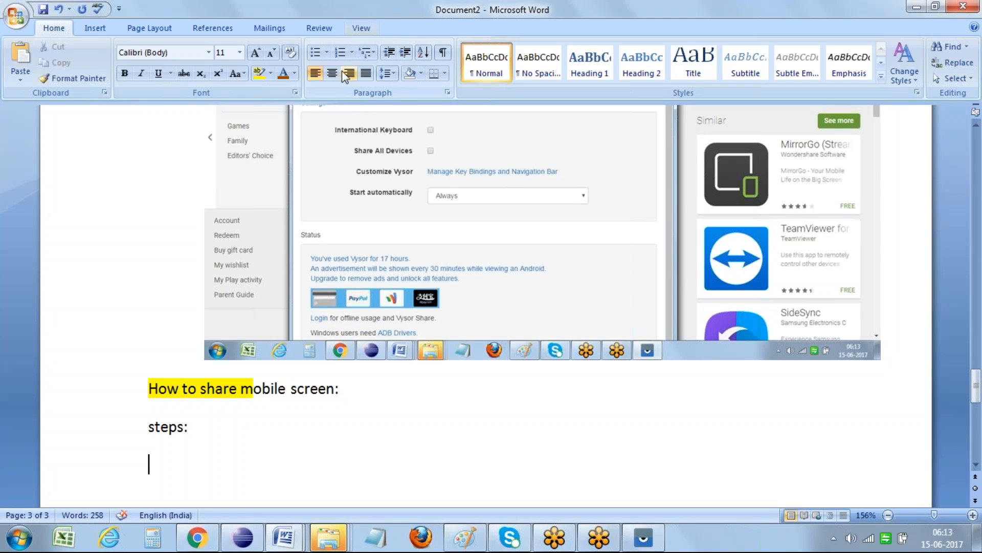
pyautogui.click(340, 52)
pyautogui.write('F')
pyautogui.press('BackSpace')
pyautogui.write('from the above popup click on find devices  button')
# Step: Capture the open Vysor window and paste the screenshot into a new Paint image, discarding the previous one
pyautogui.click(643, 537)
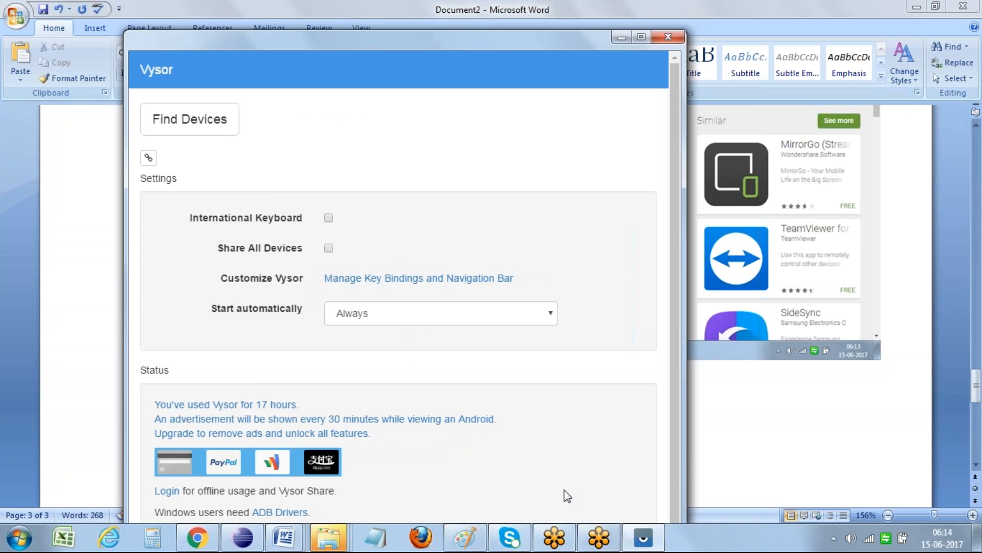
pyautogui.click(465, 537)
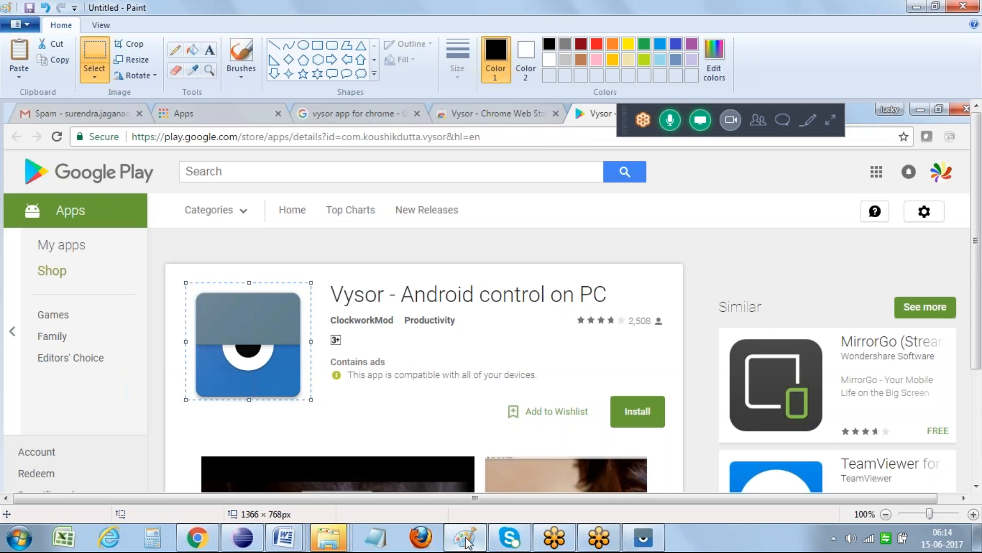
pyautogui.hotkey('ctrl', 'n')
pyautogui.press('Right')
pyautogui.press('Return')
pyautogui.hotkey('ctrl', 'v')
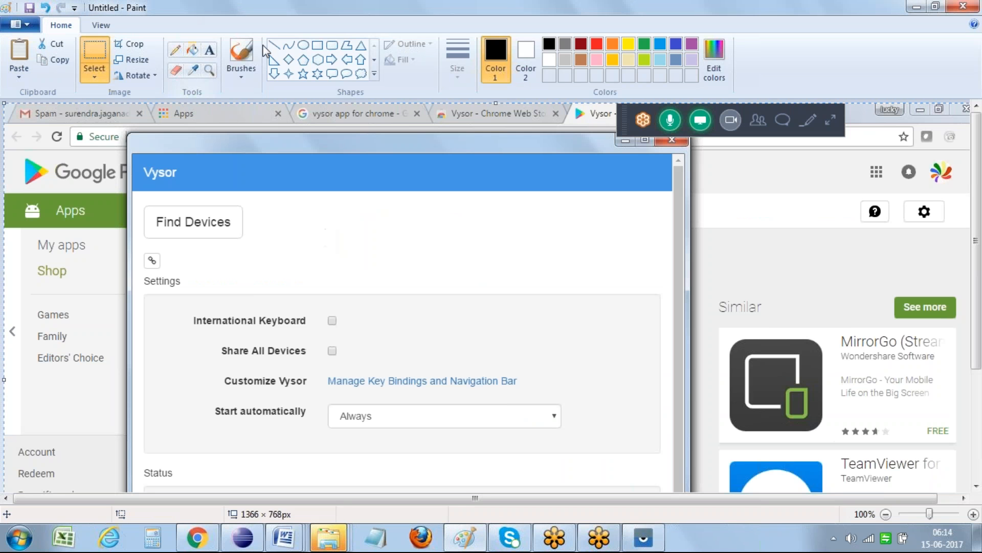
# Step: Draw a red rounded rectangle around the Find Devices button in the screenshot
pyautogui.click(332, 45)
pyautogui.click(597, 44)
pyautogui.moveTo(138, 201); pyautogui.dragTo(264, 236)
# Step: Copy the Vysor window area with the marked button and paste it into Word under the find devices item
pyautogui.click(94, 58)
pyautogui.moveTo(134, 137)
pyautogui.mouseDown()
pyautogui.moveTo(373, 355)
pyautogui.moveTo(648, 481)
pyautogui.mouseUp()
pyautogui.moveTo(284, 537)
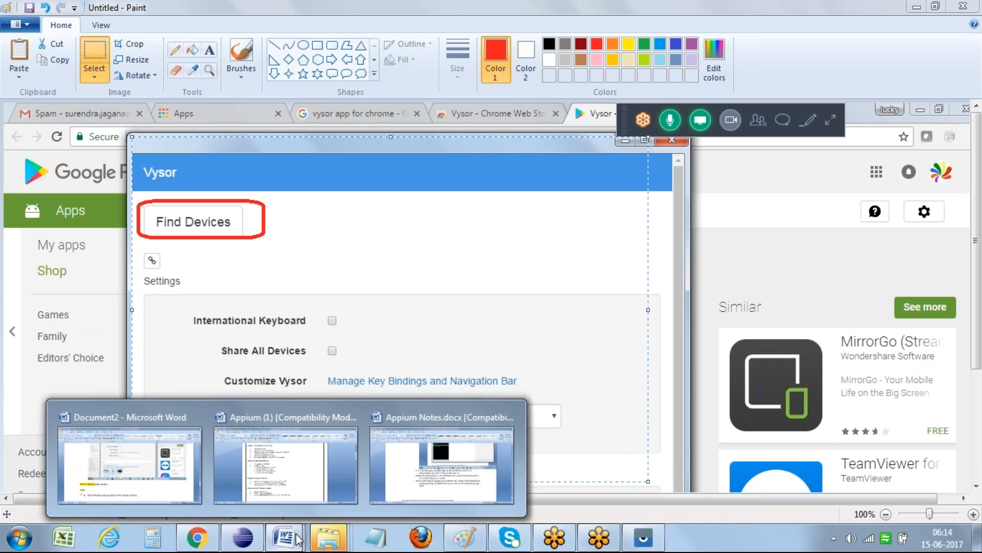
pyautogui.click(147, 454)
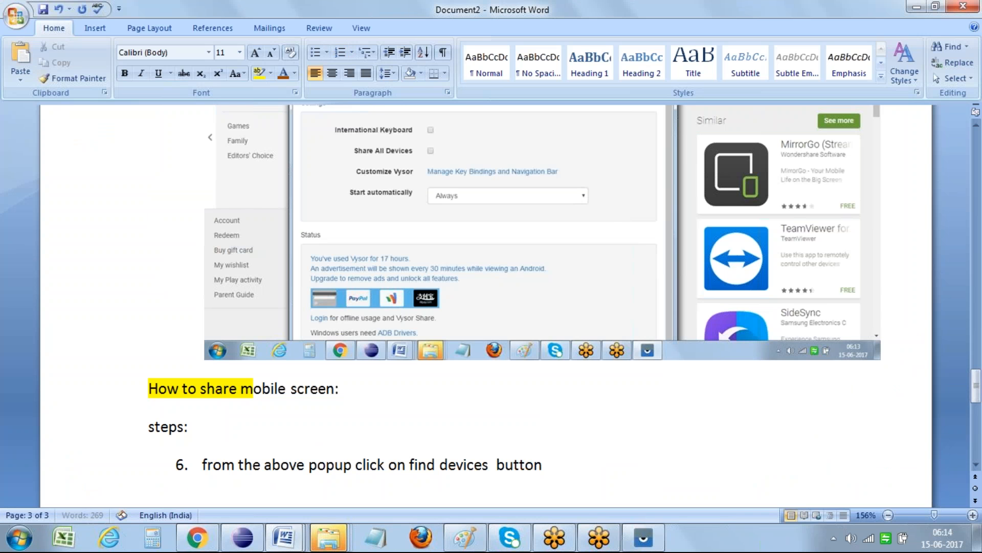
pyautogui.hotkey('ctrl', 'v')
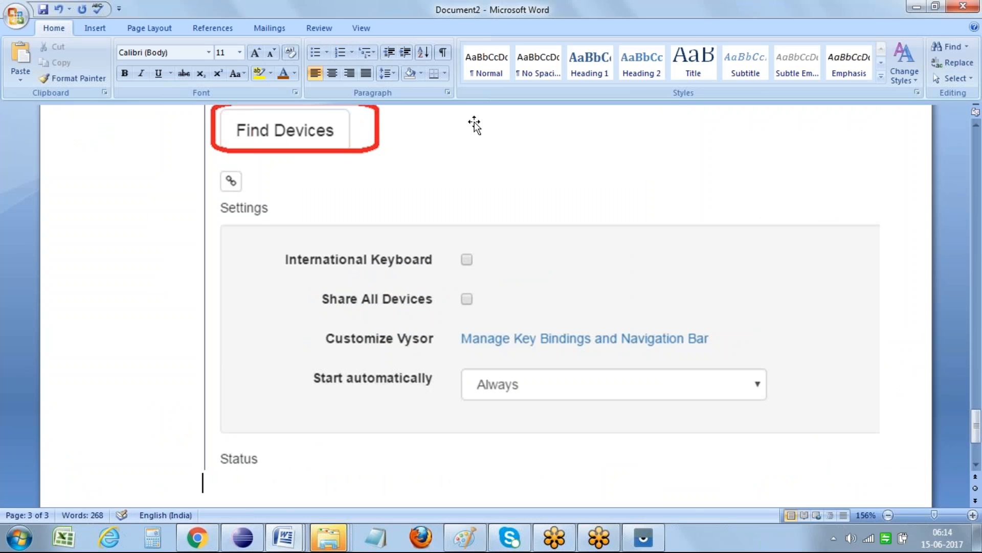
# Step: Start another numbered item below the picture, then search for devices in Vysor and select "Android from Android"
pyautogui.click(339, 53)
pyautogui.click(643, 537)
pyautogui.click(198, 122)
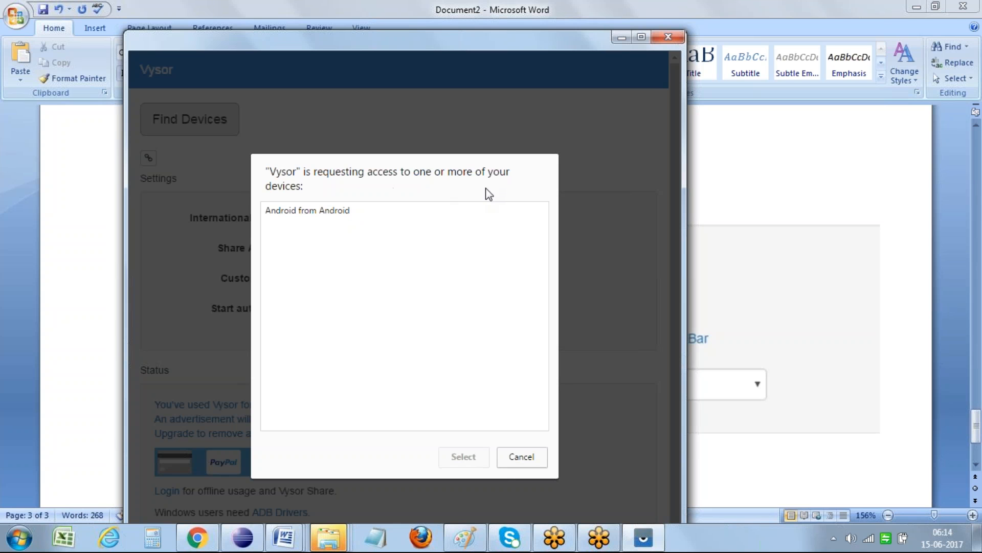
pyautogui.click(298, 219)
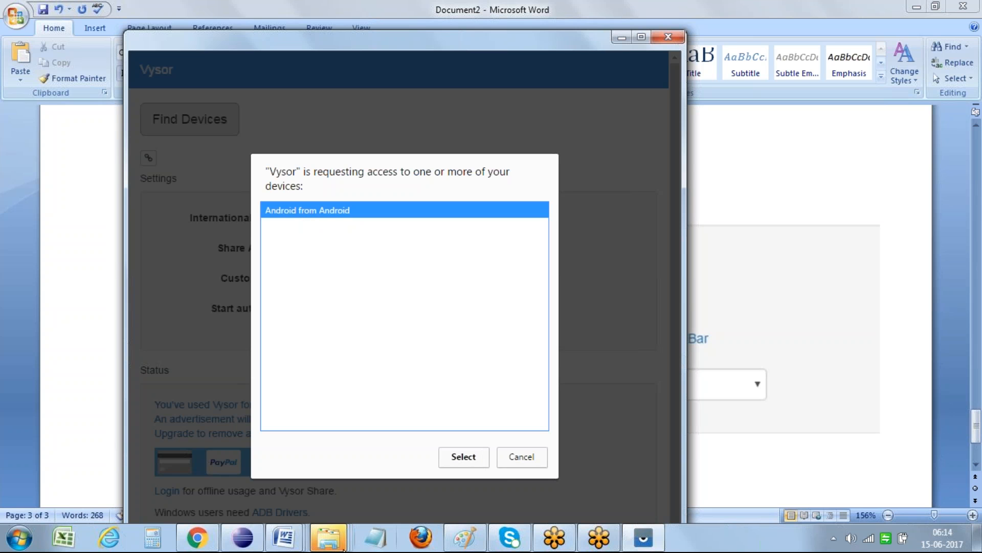
# Step: Write "List of devices connected to our mobile will display from where select the desired device and click on select button" as the new Word item
pyautogui.moveTo(301, 546)
pyautogui.click(165, 463)
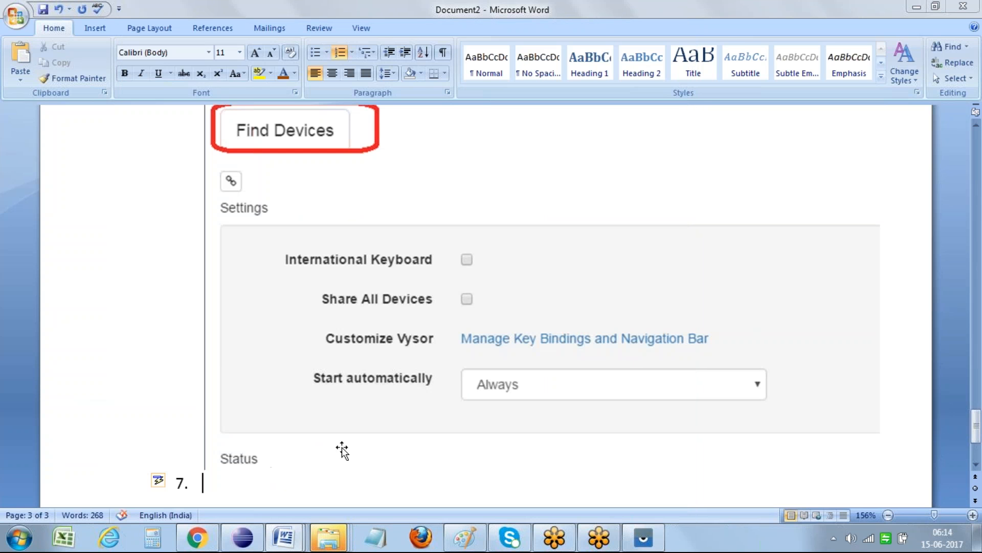
pyautogui.write('List of devices connecteds')
pyautogui.press('BackSpace')
pyautogui.write('to our mobil')
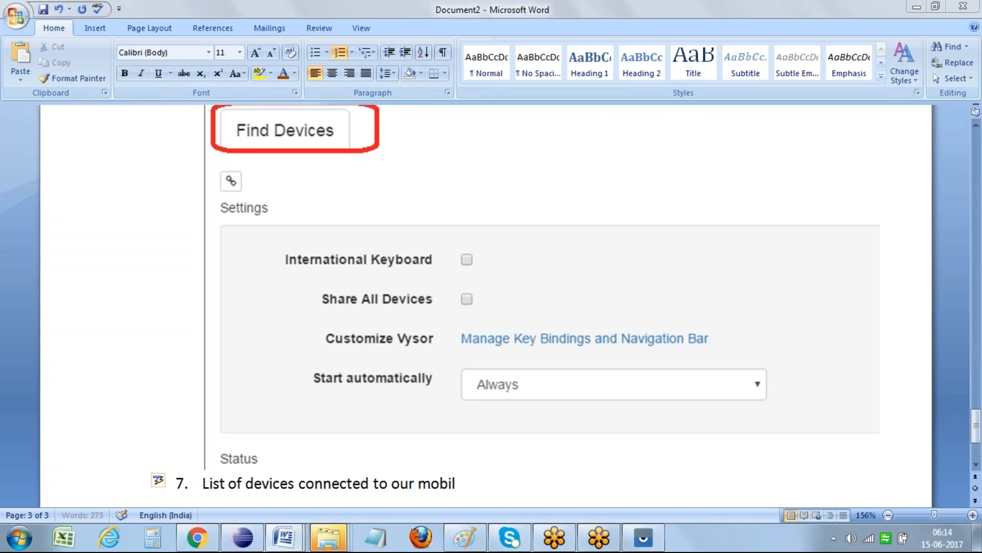
pyautogui.write('e will display from where select the desired ')
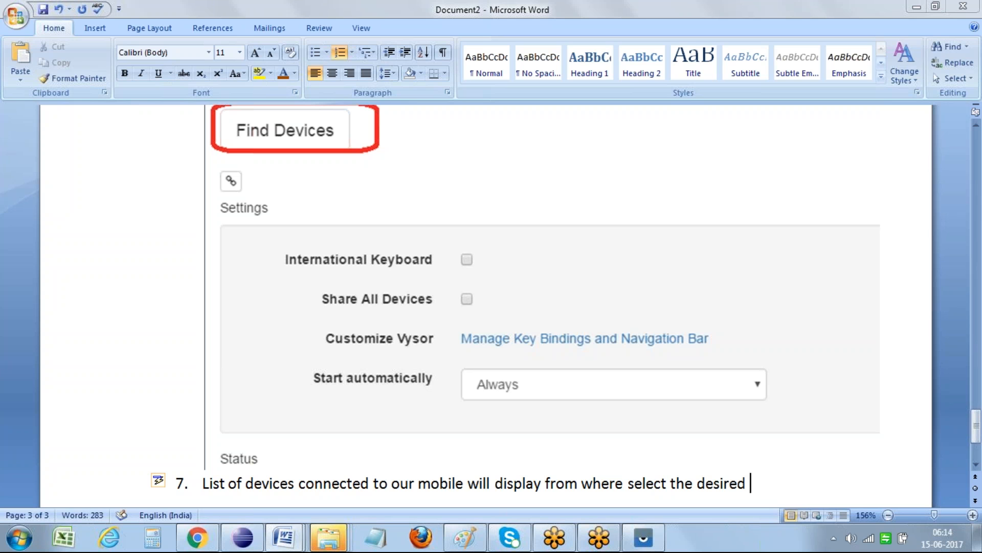
pyautogui.write('device and click on select button')
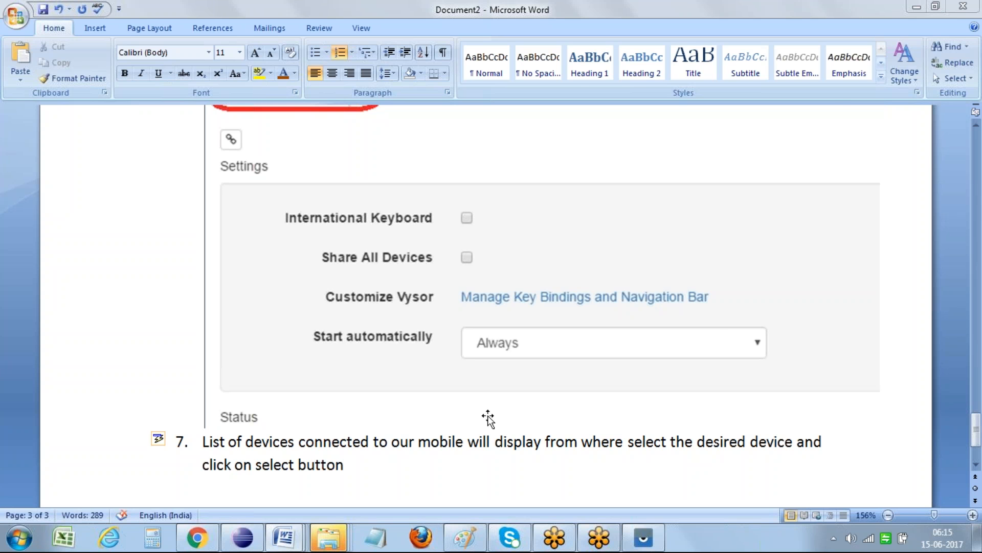
pyautogui.click(464, 535)
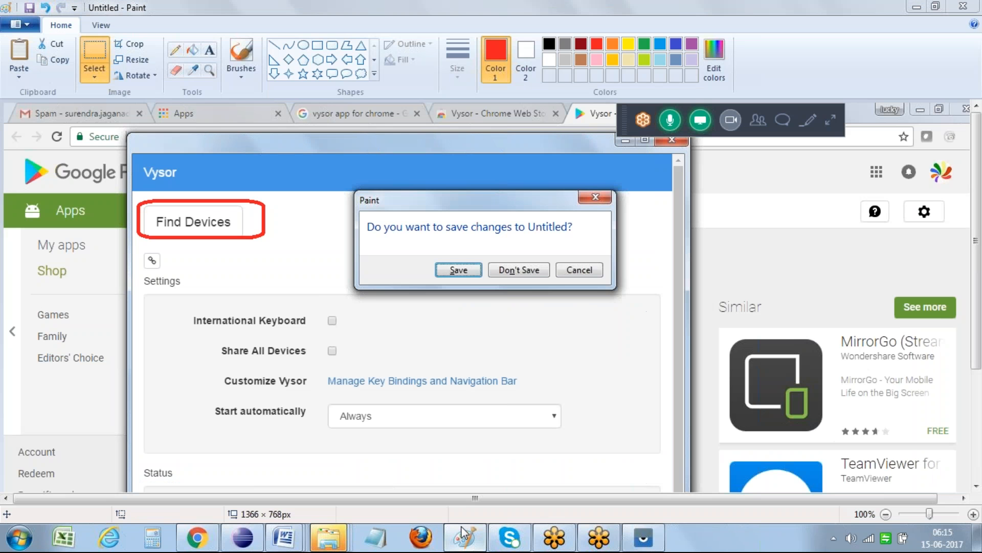
pyautogui.hotkey('ctrl', 'v')
pyautogui.moveTo(979, 220); pyautogui.dragTo(981, 301)
# Step: Draw red rectangles around "Android from Android" (about 211 × 60 px) and the Select button (about 85 × 71 px)
pyautogui.click(318, 47)
pyautogui.click(597, 44)
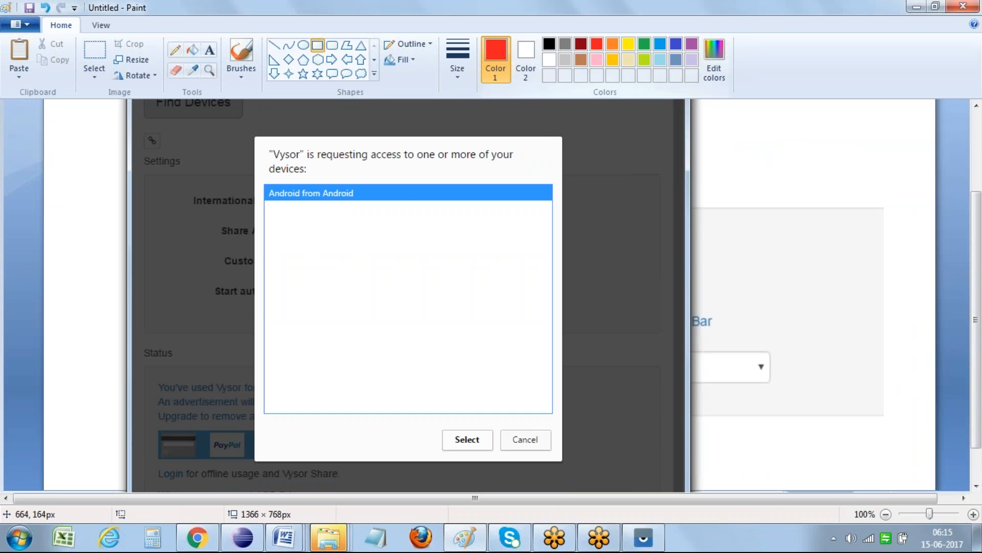
pyautogui.moveTo(261, 178); pyautogui.dragTo(413, 220)
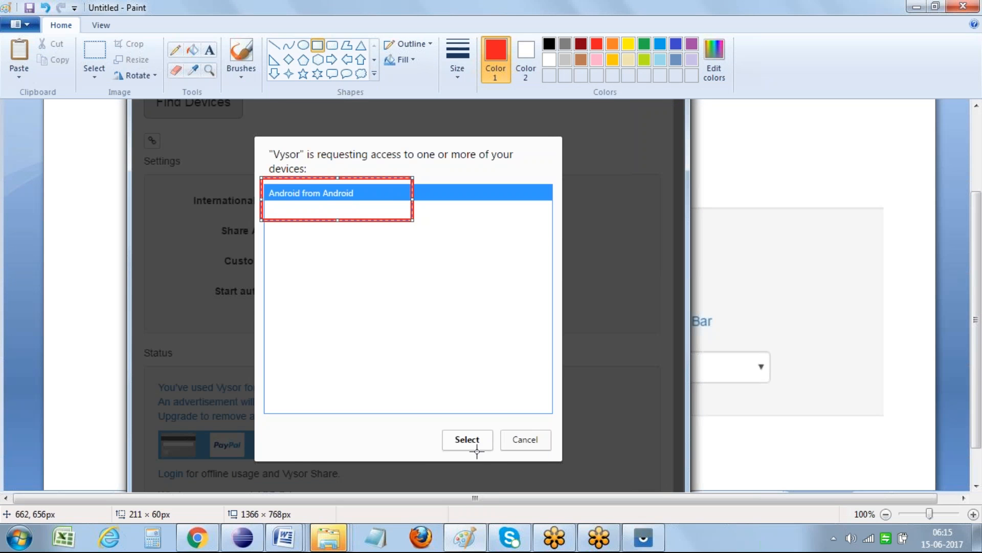
pyautogui.moveTo(435, 413)
pyautogui.mouseDown()
pyautogui.moveTo(507, 466)
pyautogui.moveTo(495, 464)
pyautogui.mouseUp()
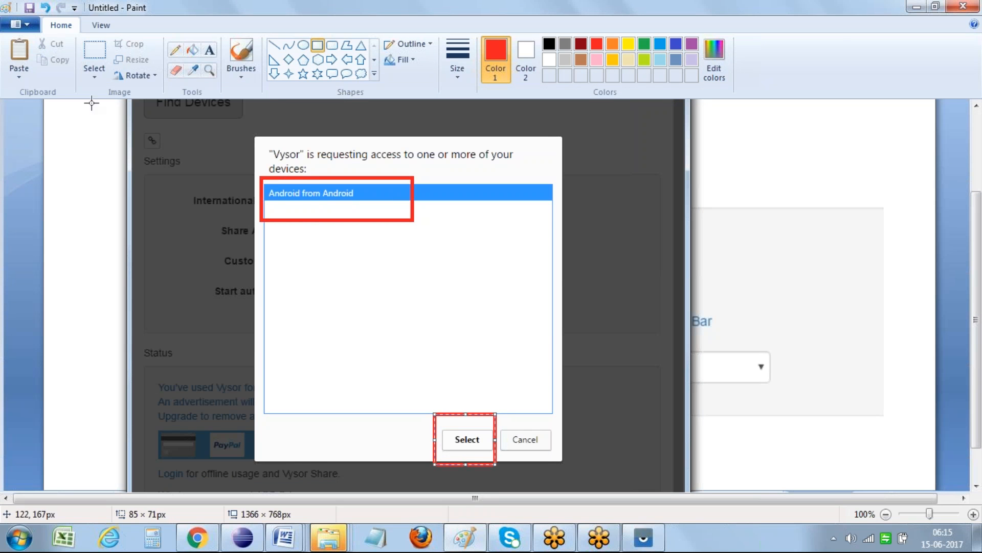
# Step: Copy the dialog area with both red rectangles (about 566 × 502 px) from the Paint image and paste it below the last Word item
pyautogui.click(91, 56)
pyautogui.moveTo(178, 120)
pyautogui.mouseDown()
pyautogui.moveTo(249, 110)
pyautogui.moveTo(571, 393)
pyautogui.moveTo(584, 480)
pyautogui.mouseUp()
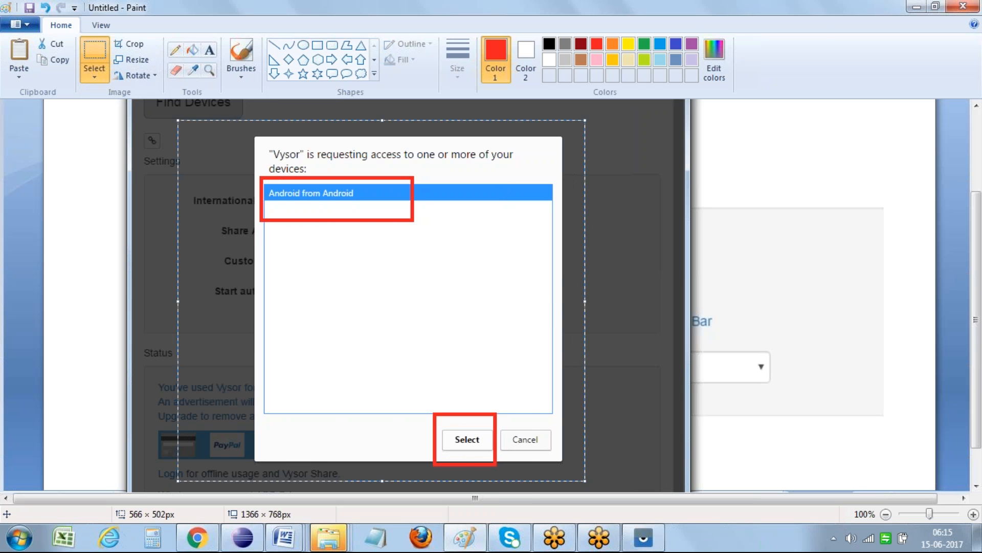
pyautogui.click(284, 538)
pyautogui.click(143, 469)
pyautogui.press('Return')
pyautogui.press('BackSpace')
pyautogui.hotkey('ctrl', 'v')
pyautogui.press('Return')
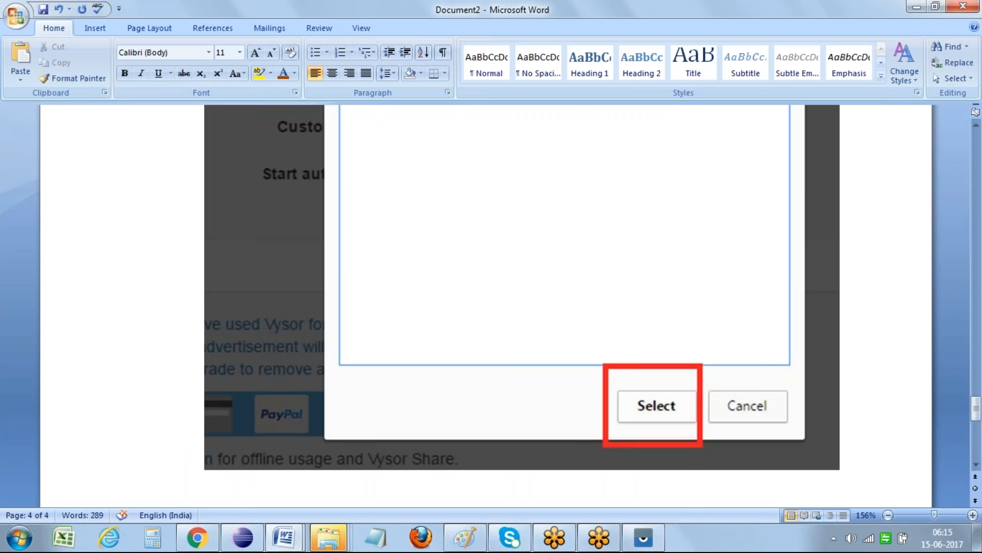
pyautogui.click(649, 544)
pyautogui.click(462, 456)
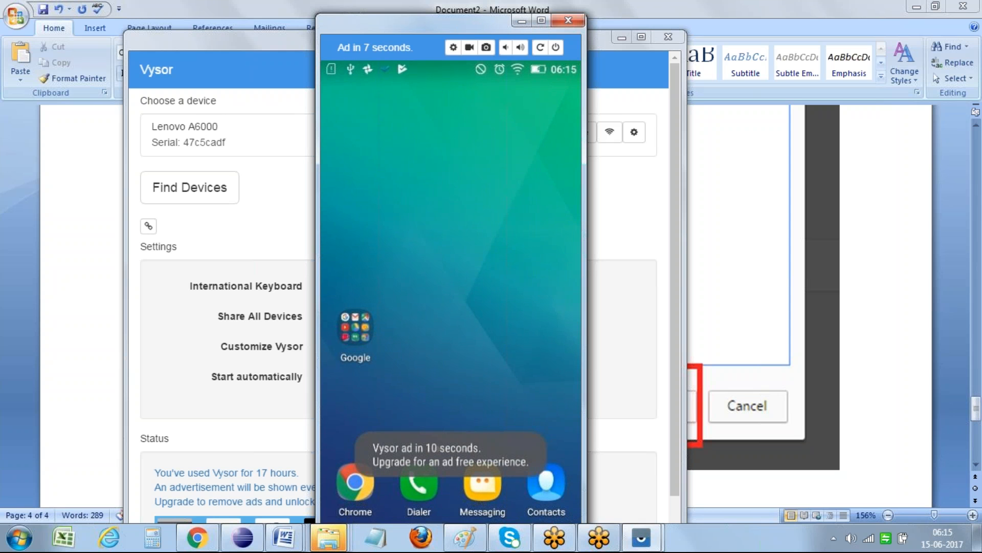
pyautogui.click(892, 433)
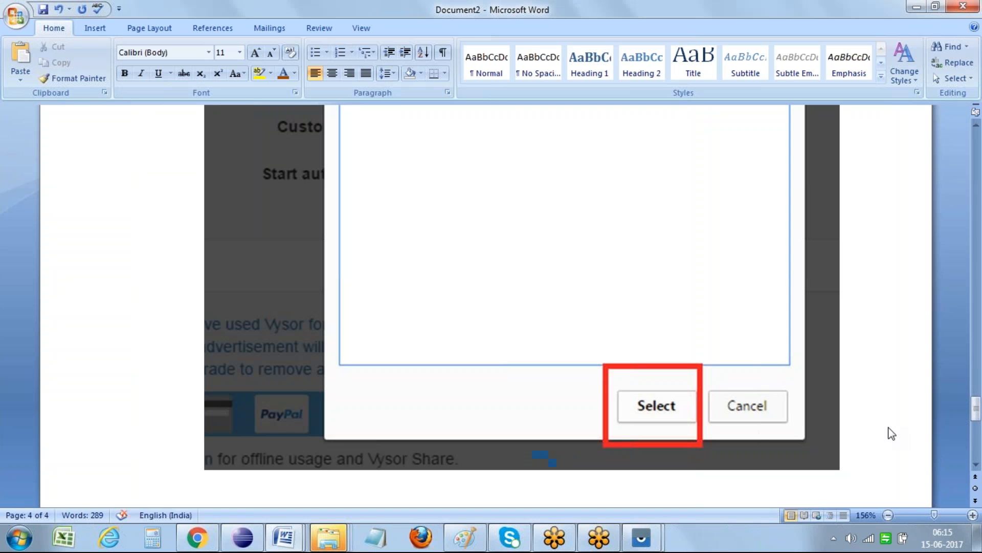
pyautogui.click(340, 53)
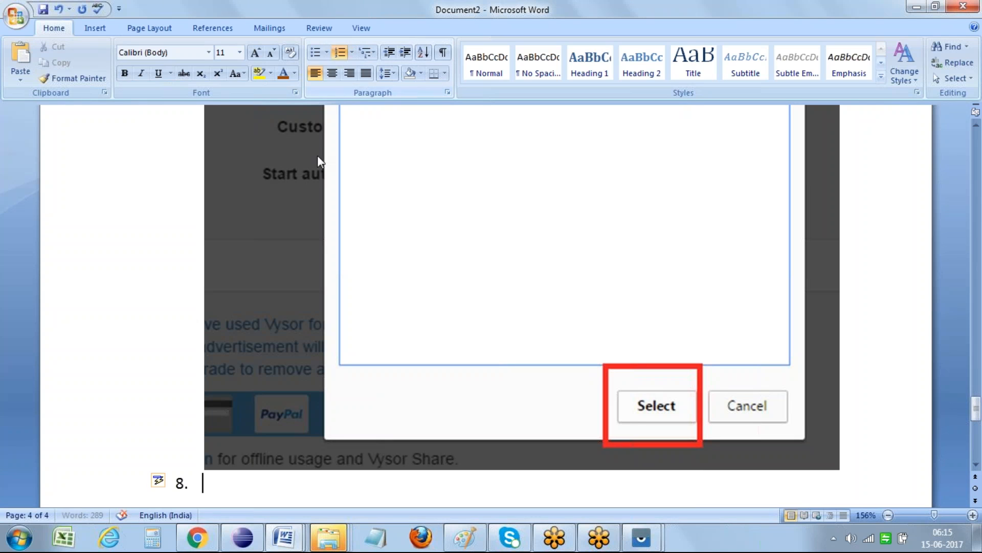
pyautogui.write('a new popup will display in few seconds which has our mobile')
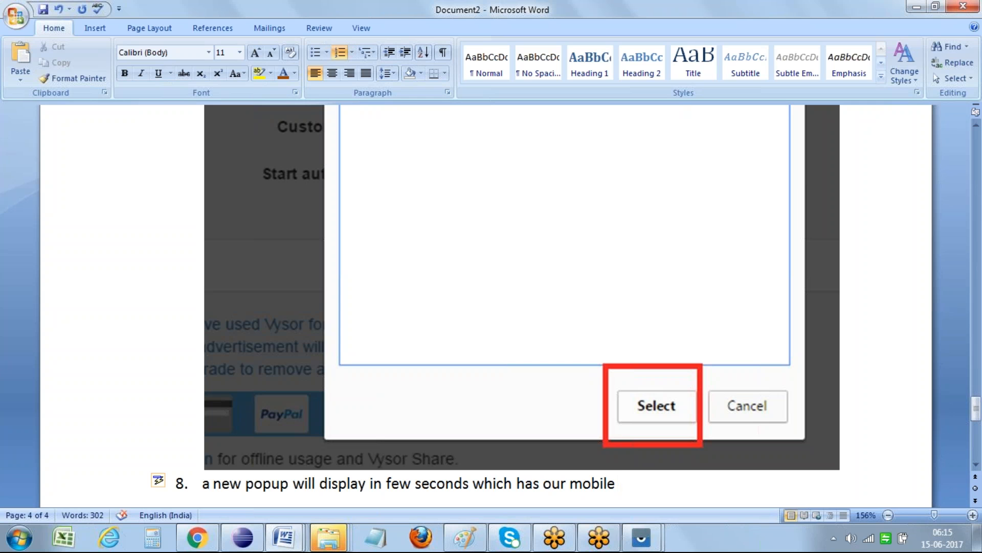
# Step: Bring up the Lenovo A6000 window, place it in the screen's upper-left corner, and close the Fullscreen Mode message and the Settings dialog
pyautogui.moveTo(641, 537)
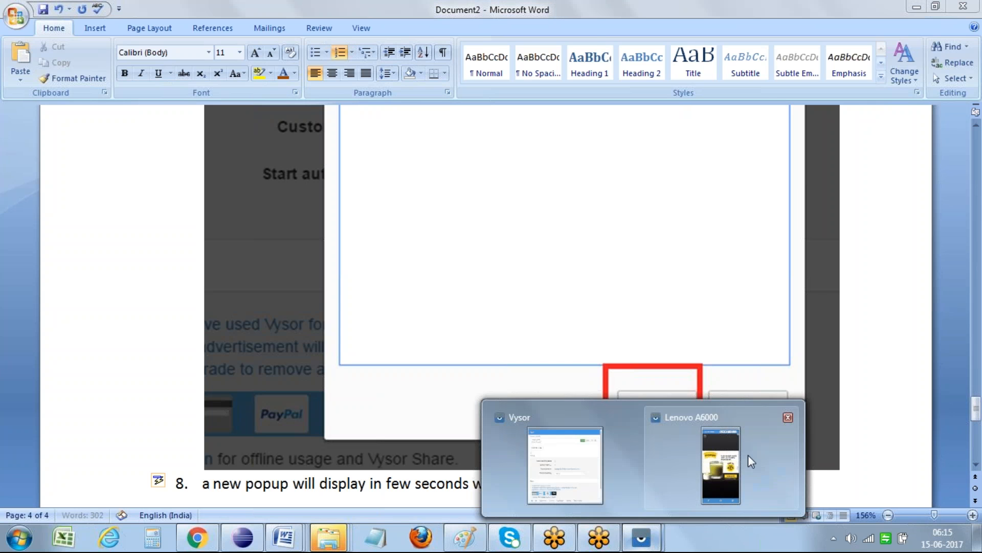
pyautogui.click(750, 454)
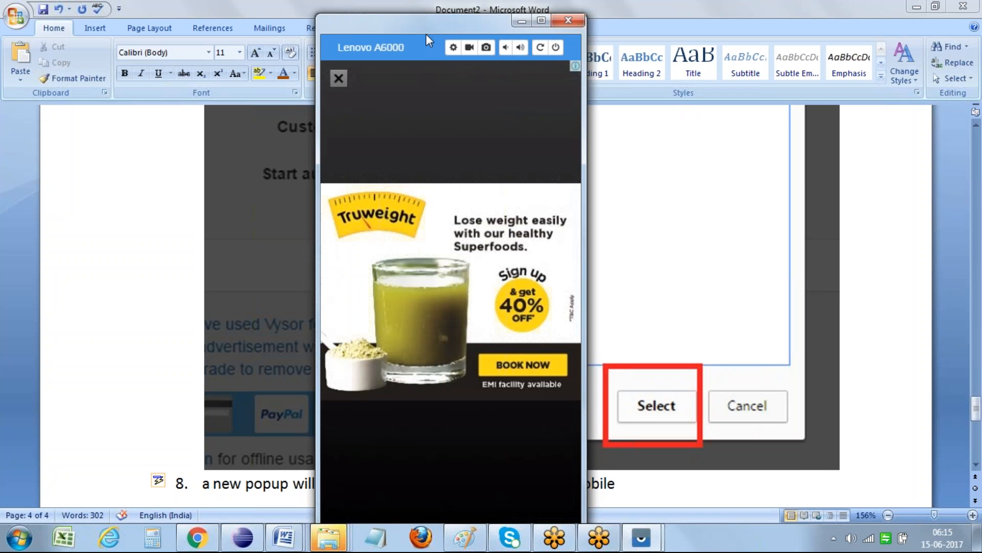
pyautogui.moveTo(425, 29); pyautogui.dragTo(406, 26)
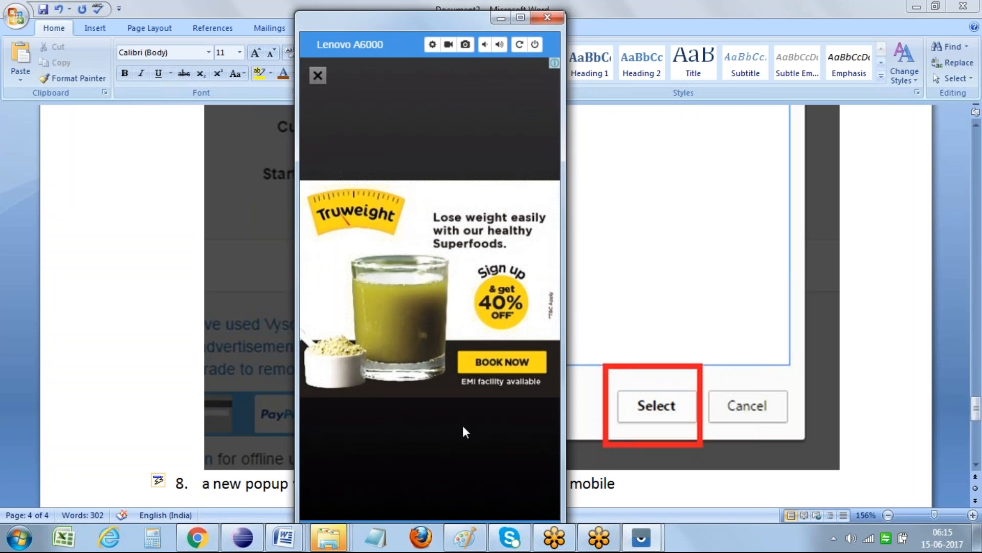
pyautogui.moveTo(434, 20); pyautogui.dragTo(321, 1)
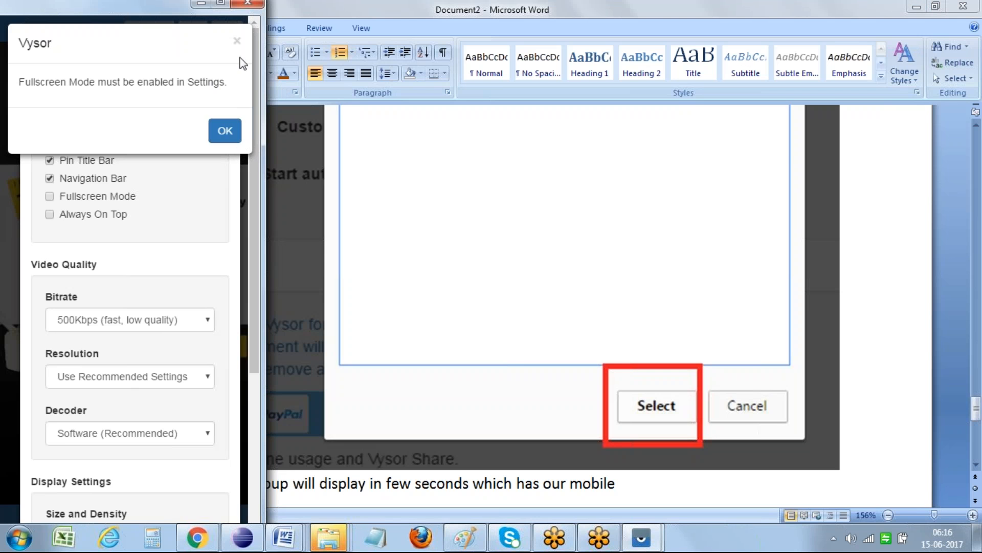
pyautogui.click(239, 40)
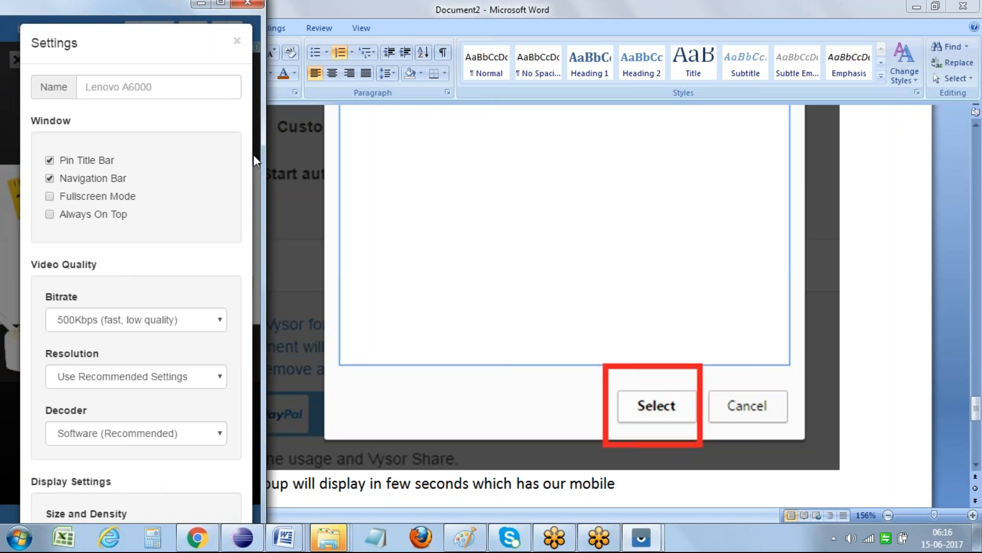
pyautogui.click(237, 40)
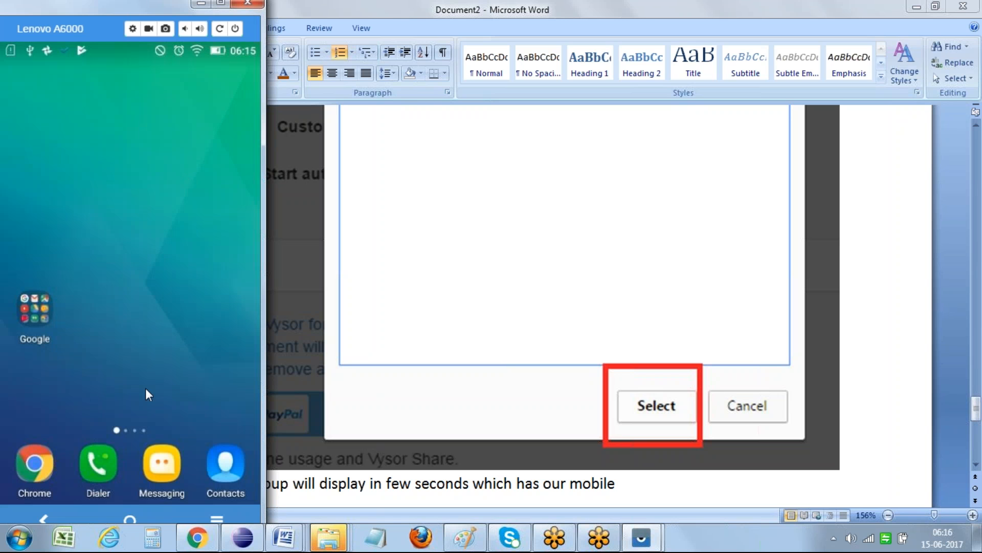
# Step: Launch YouTube from the Google folder on the mirrored phone, and minimize the phone window
pyautogui.click(35, 319)
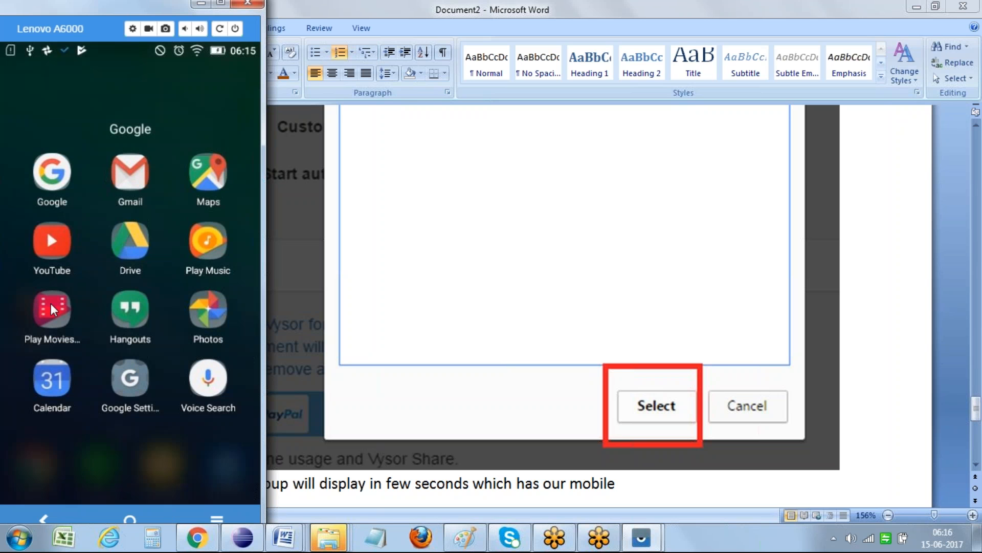
pyautogui.click(67, 237)
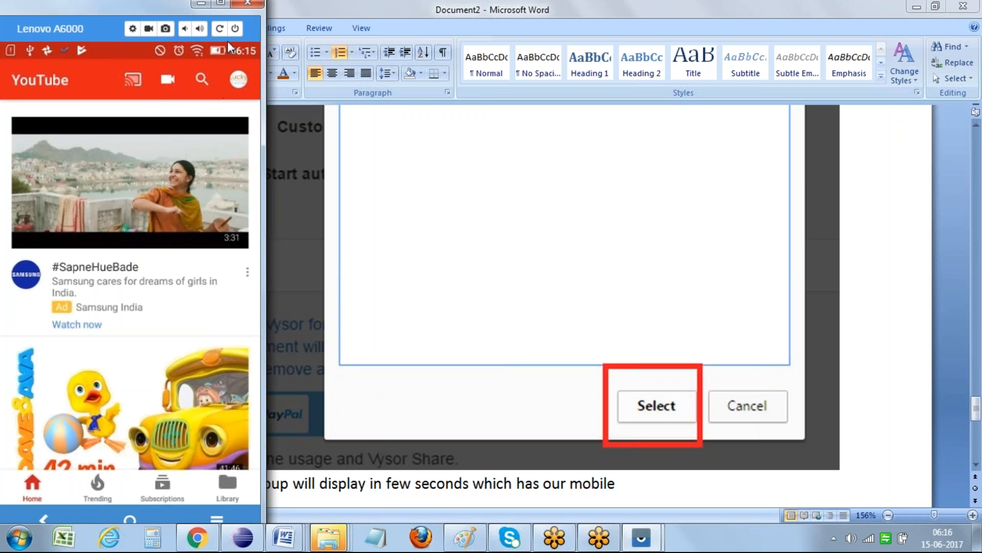
pyautogui.click(200, 4)
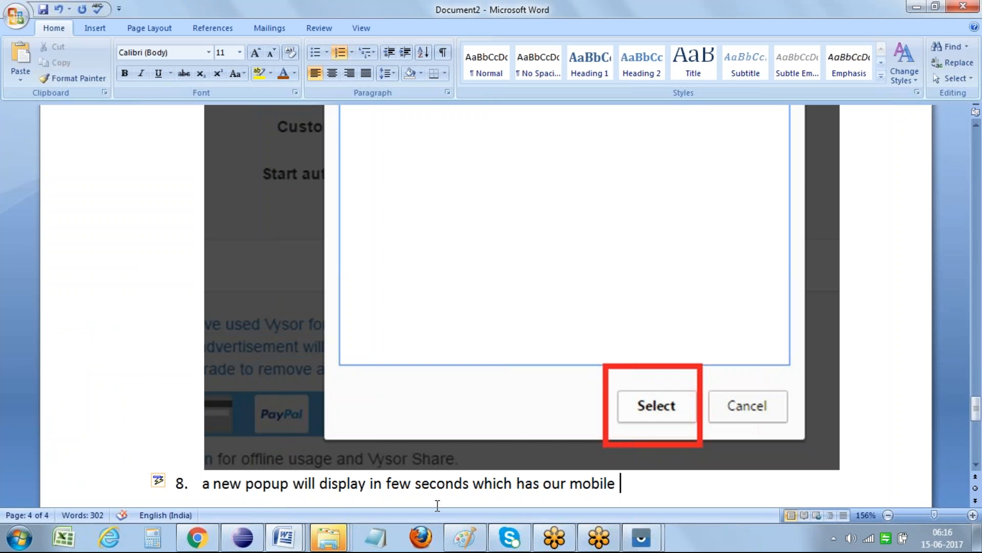
# Step: Paste the screenshot of the mirrored phone screen below the popup item in the Word notes
pyautogui.press('Return')
pyautogui.press('BackSpace')
pyautogui.hotkey('ctrl', 'v')
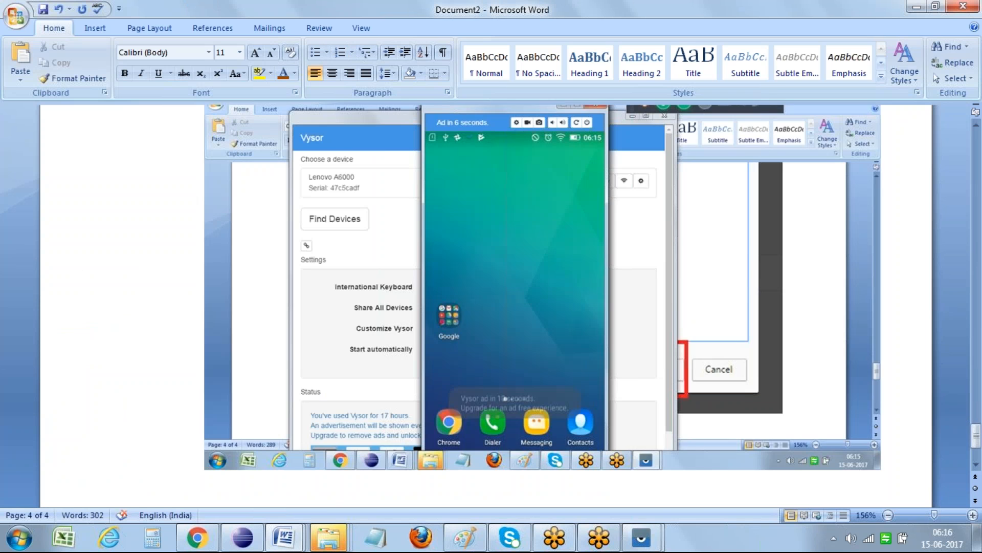
pyautogui.press('Up')
pyautogui.press('Up')
pyautogui.press('Down')
pyautogui.press('Down')
# Step: Add a numbered item below the picture reading "we can perform any operation on mobile from the PC itself"
pyautogui.press('Return')
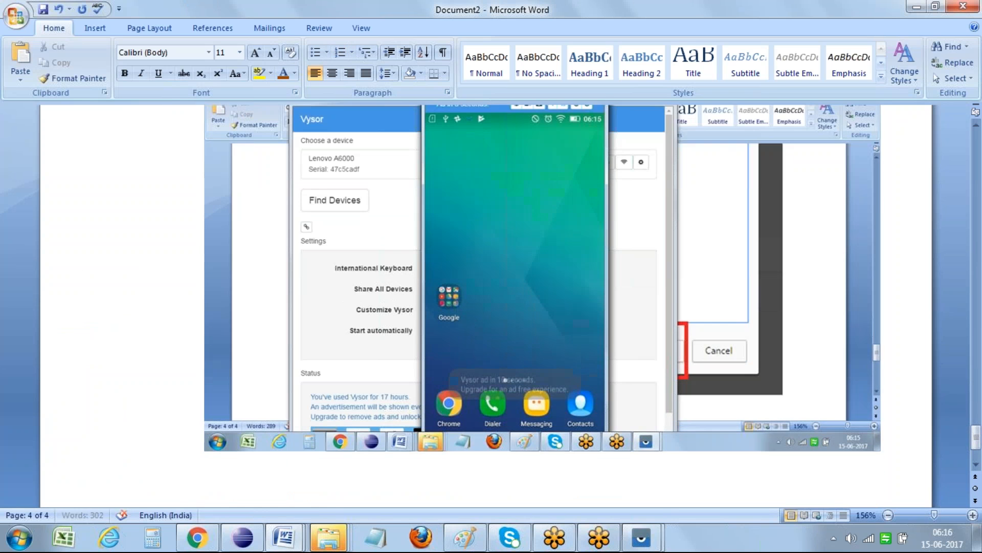
pyautogui.click(340, 52)
pyautogui.write('we')
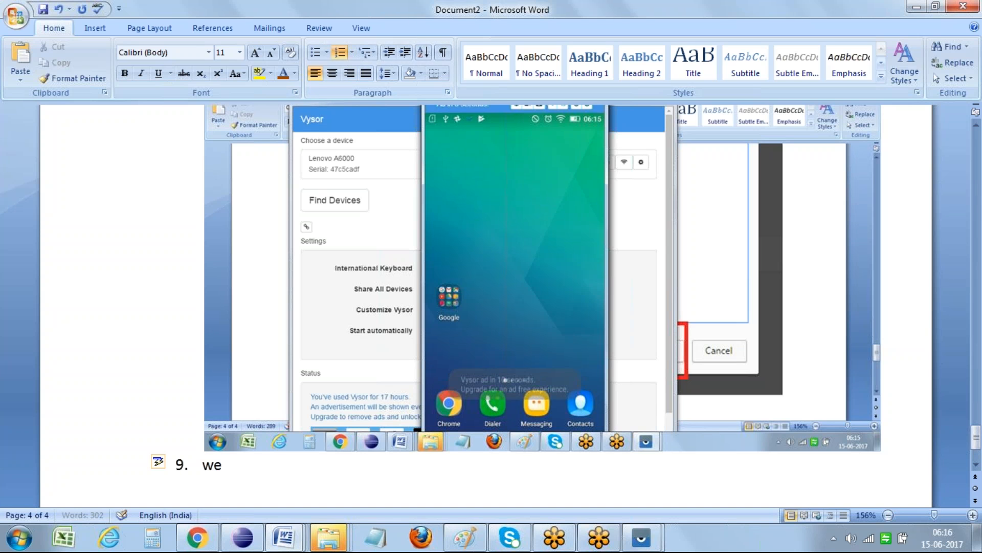
pyautogui.write(' can perform any')
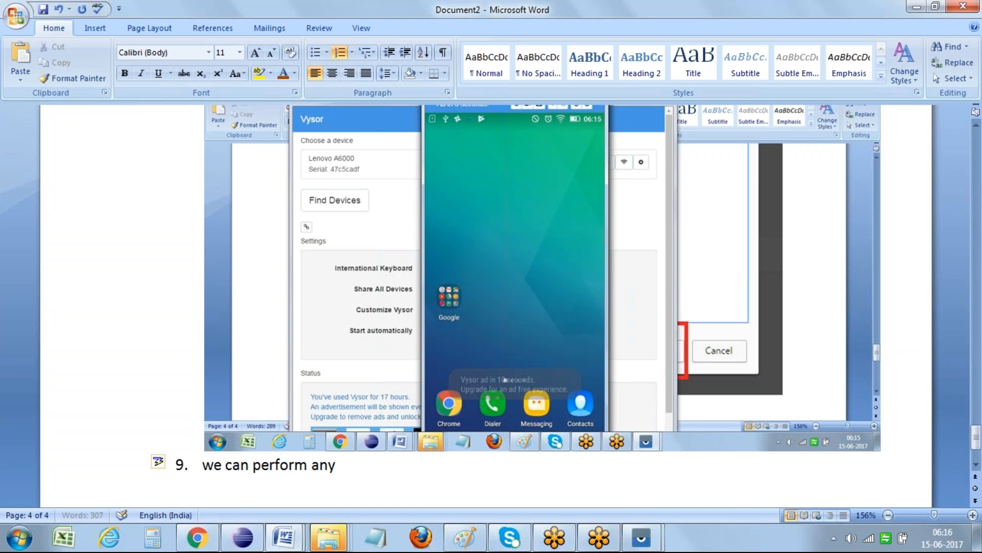
pyautogui.write(' operation on')
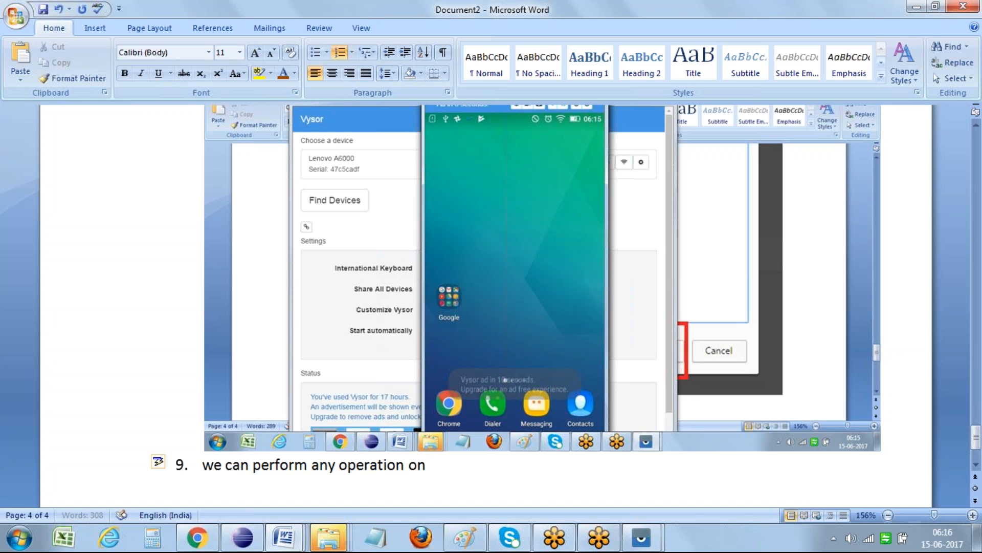
pyautogui.write(' mobile from the P')
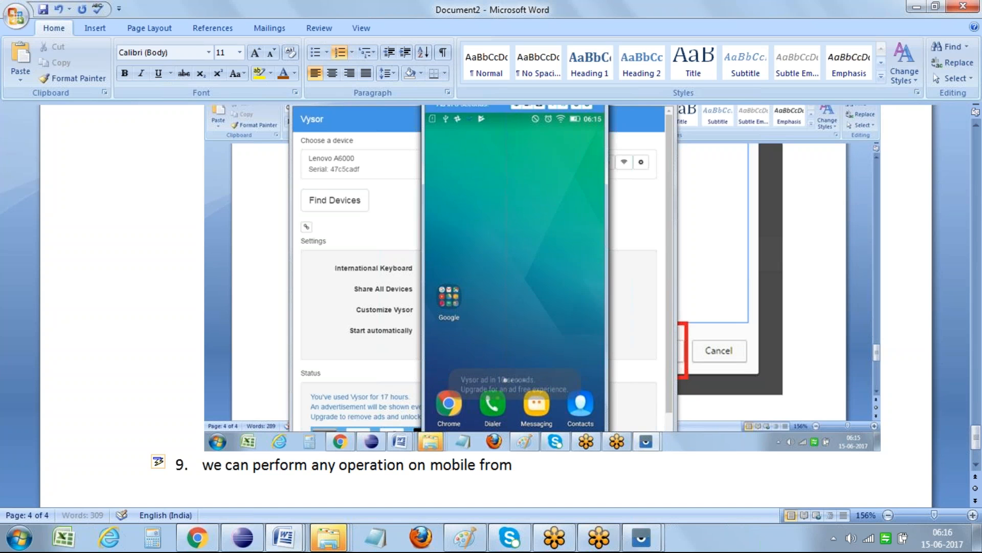
pyautogui.write('tself')
# Step: Cut all the Vysor notes from Document2 and paste them into Appium Notes.docx below the tap and sendkeys bullet
pyautogui.hotkey('shift', 'pageup')
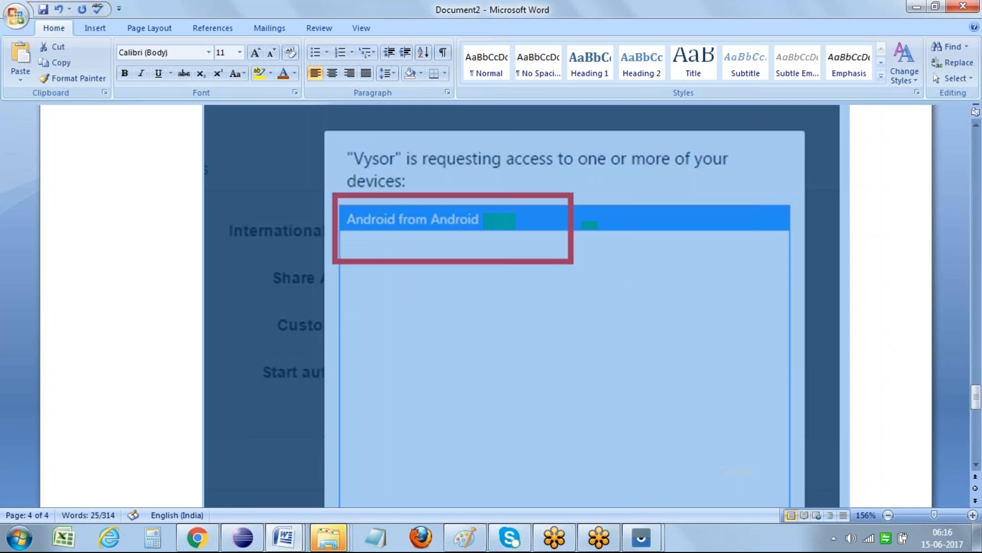
pyautogui.hotkey('shift', 'pageup')
pyautogui.hotkey('shift', 'pageup')
pyautogui.hotkey('shift', 'pageup')
pyautogui.hotkey('shift', 'pageup')
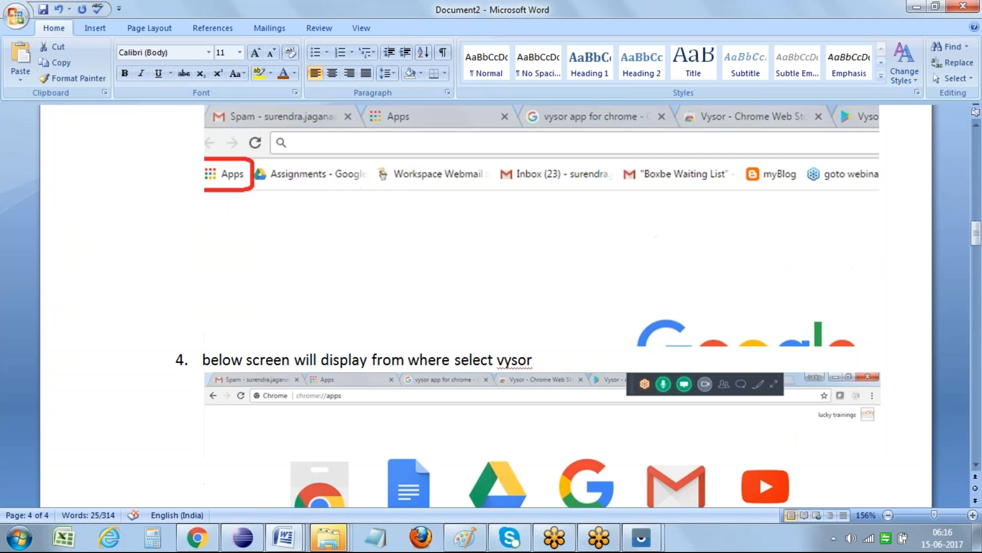
pyautogui.hotkey('shift', 'pageup')
pyautogui.hotkey('shift', 'pageup')
pyautogui.hotkey('ctrl', 'x')
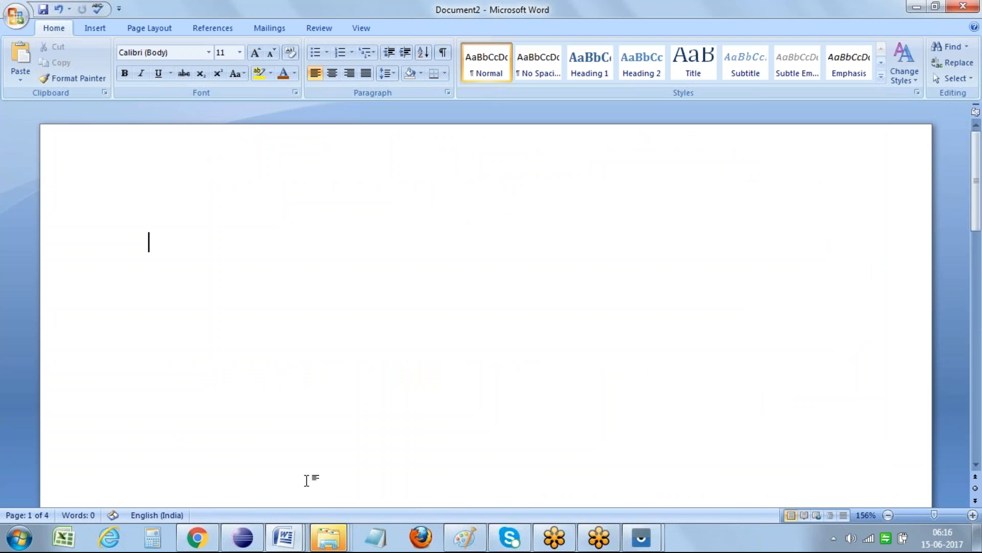
pyautogui.moveTo(283, 541)
pyautogui.click(440, 460)
pyautogui.hotkey('ctrl', 'v')
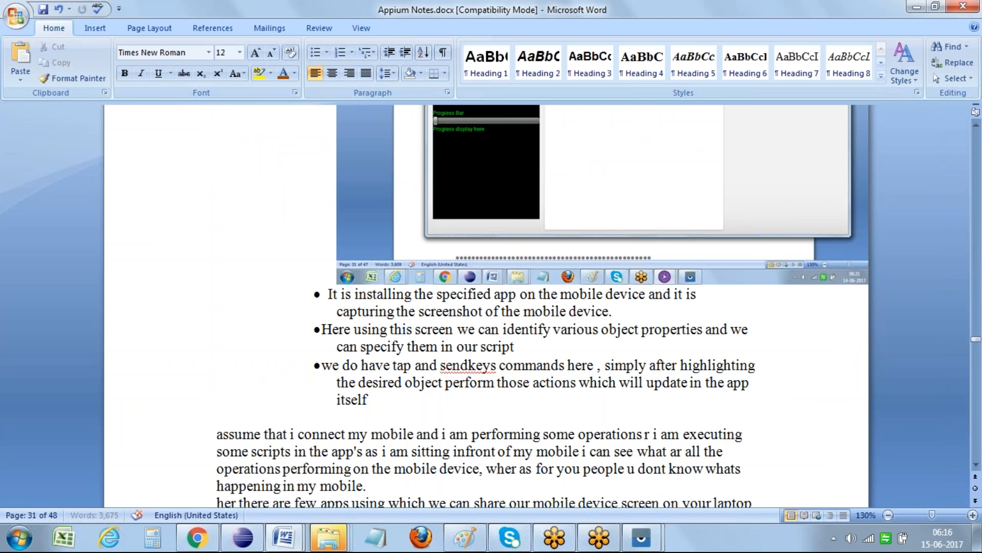
# Step: Return to the start of the pasted notes and insert an empty line above "assume that i connect my mobile"
pyautogui.press('Up')
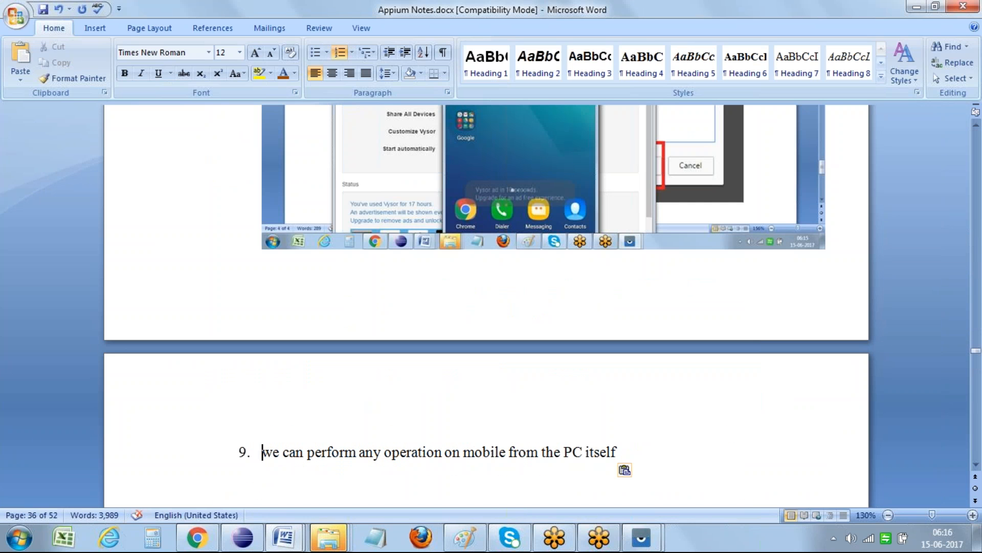
pyautogui.press('Up')
pyautogui.press('Up')
pyautogui.press('Up')
pyautogui.press('Up')
pyautogui.press('Up')
pyautogui.press('Up')
pyautogui.press('Up')
pyautogui.press('Up')
pyautogui.press('Up')
pyautogui.press('Up')
pyautogui.press('Up')
pyautogui.press('Up')
pyautogui.press('Up')
pyautogui.press('Up')
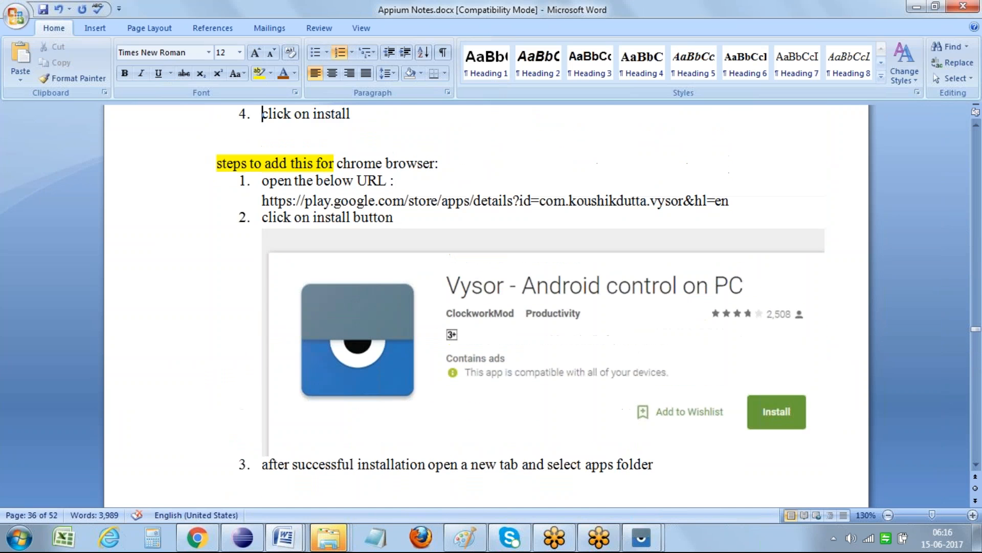
pyautogui.press('Up')
pyautogui.press('Up')
pyautogui.press('Up')
pyautogui.press('Up')
pyautogui.press('Up')
pyautogui.press('Up')
pyautogui.press('Up')
pyautogui.press('Up')
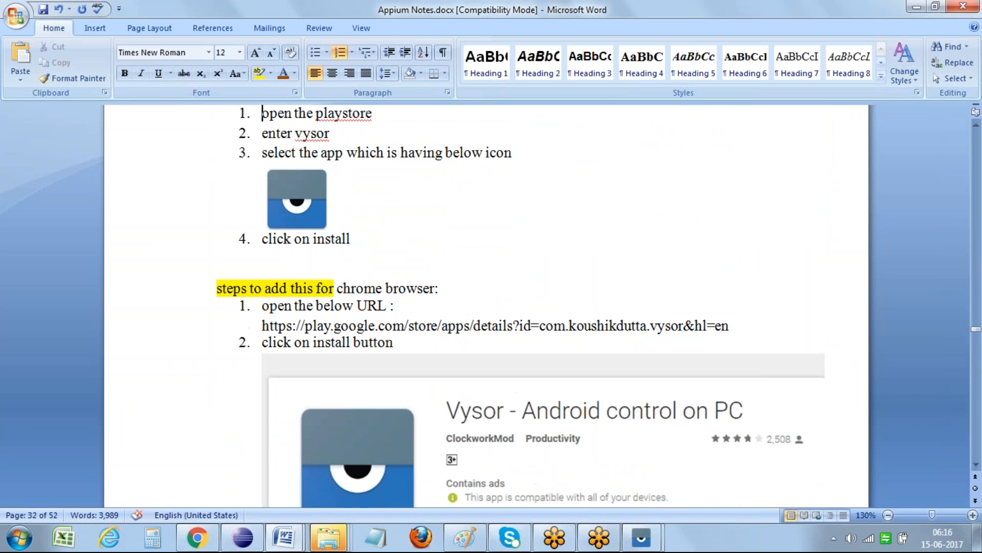
pyautogui.press('Up')
pyautogui.press('Up')
pyautogui.press('Up')
pyautogui.press('Up')
pyautogui.press('Up')
pyautogui.press('Up')
pyautogui.press('Up')
pyautogui.press('Up')
pyautogui.press('Up')
pyautogui.press('Up')
pyautogui.press('Up')
pyautogui.press('Up')
pyautogui.press('Up')
pyautogui.press('Up')
pyautogui.press('Up')
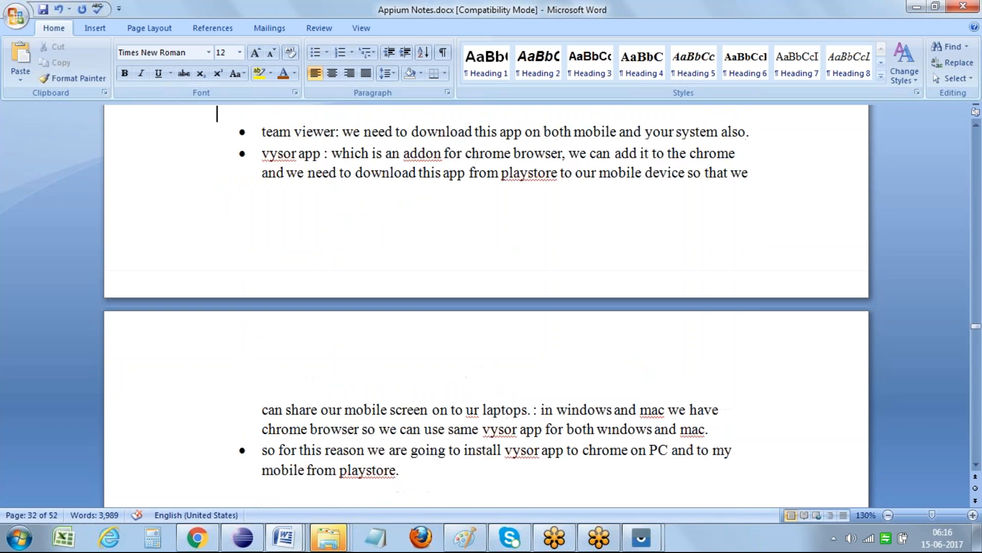
pyautogui.press('Up')
pyautogui.press('Up')
pyautogui.press('Up')
pyautogui.press('Up')
pyautogui.press('Up')
pyautogui.press('Up')
pyautogui.press('Up')
pyautogui.press('Up')
pyautogui.press('Up')
pyautogui.press('Up')
pyautogui.press('Up')
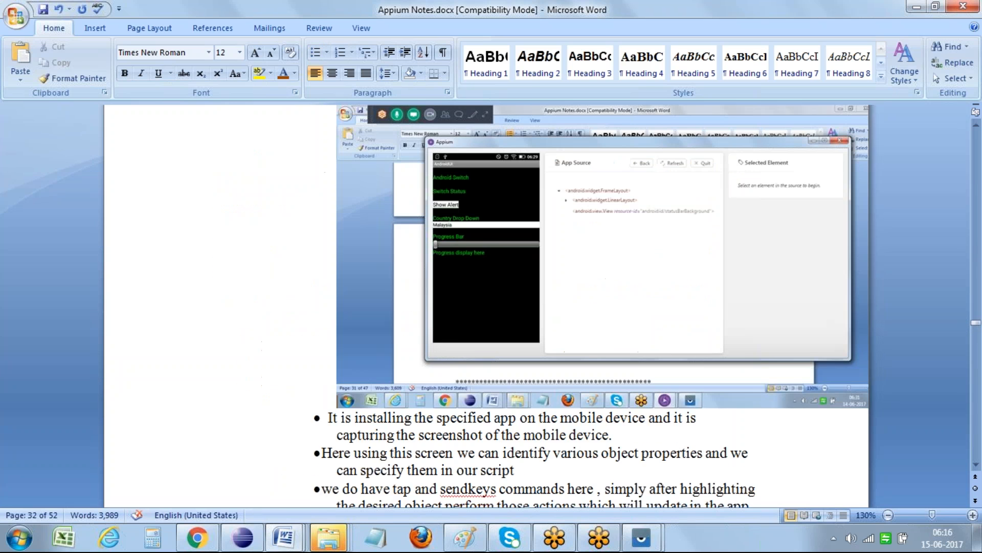
pyautogui.press('Up')
pyautogui.press('Down')
pyautogui.press('Down')
pyautogui.press('Down')
pyautogui.press('Down')
pyautogui.press('Down')
pyautogui.press('Down')
pyautogui.press('Down')
pyautogui.press('Down')
pyautogui.press('Down')
pyautogui.press('Down')
pyautogui.press('Down')
pyautogui.press('Down')
pyautogui.press('Down')
pyautogui.press('Down')
pyautogui.press('Down')
pyautogui.press('Down')
pyautogui.press('Down')
pyautogui.press('Down')
pyautogui.press('Down')
pyautogui.press('Up')
pyautogui.press('Up')
pyautogui.press('Up')
pyautogui.press('Up')
pyautogui.press('Up')
pyautogui.press('Up')
pyautogui.press('Down')
pyautogui.press('Return')
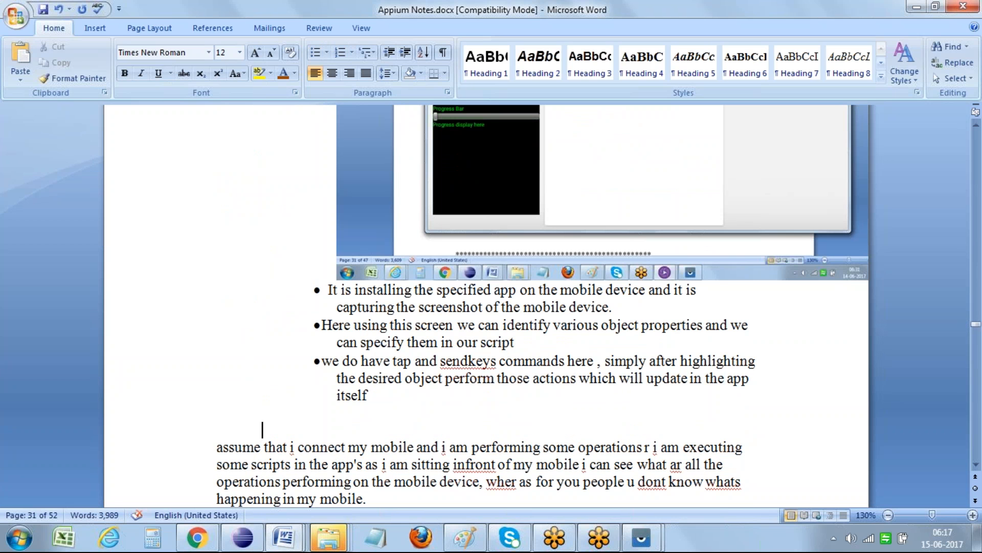
# Step: Remove the new line's indent and write "Sharing mobile on your PC:" as the heading of the pasted notes
pyautogui.click(389, 52)
pyautogui.click(389, 52)
pyautogui.write('S')
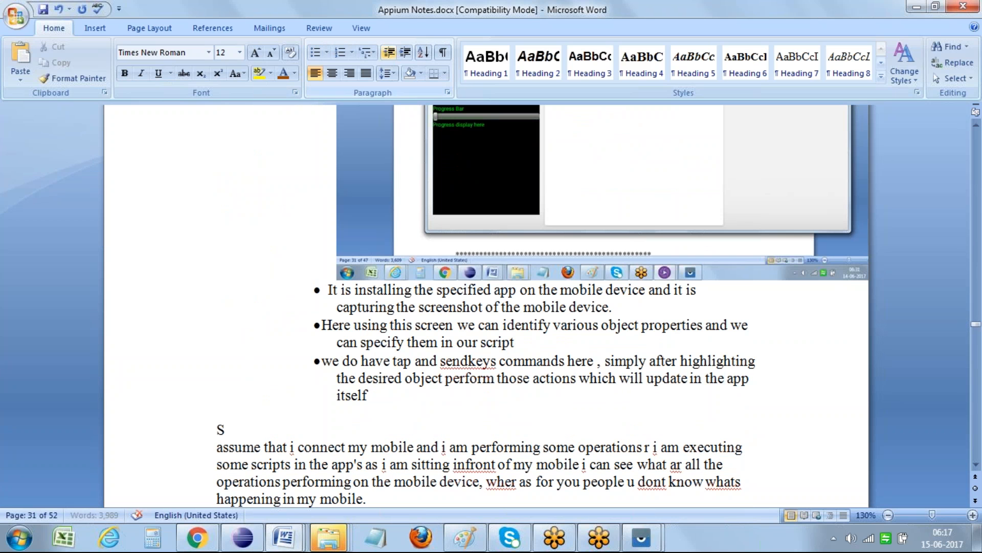
pyautogui.write('haring mobil')
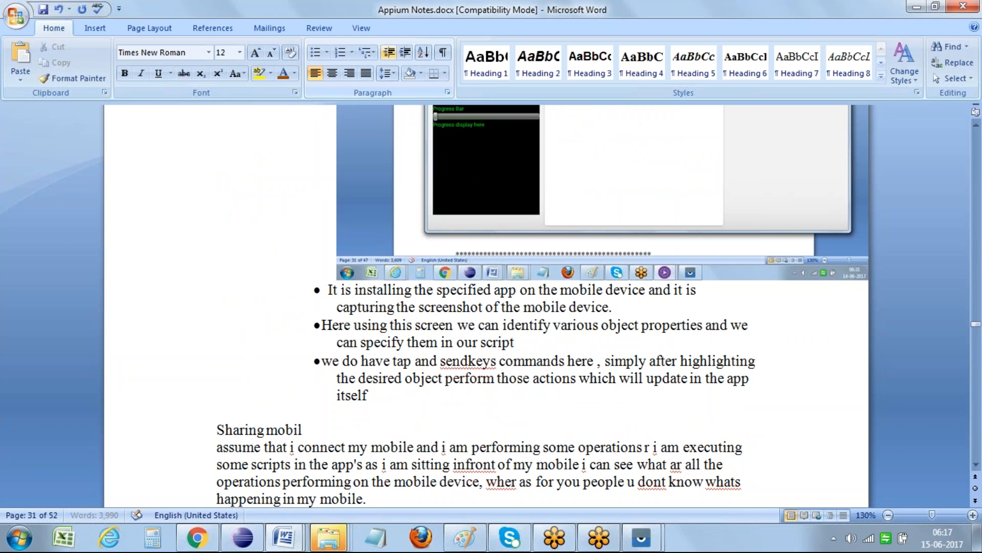
pyautogui.write('e on your PC:')
# Step: Add an empty line below the heading and capitalise the first word of the following paragraph as "Assume"
pyautogui.press('Return')
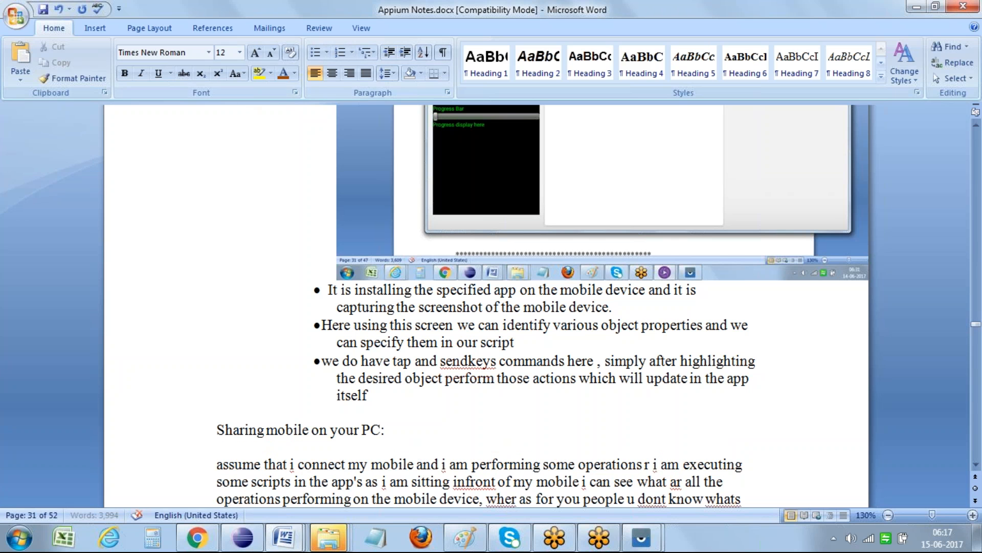
pyautogui.press('Delete')
pyautogui.write('A')
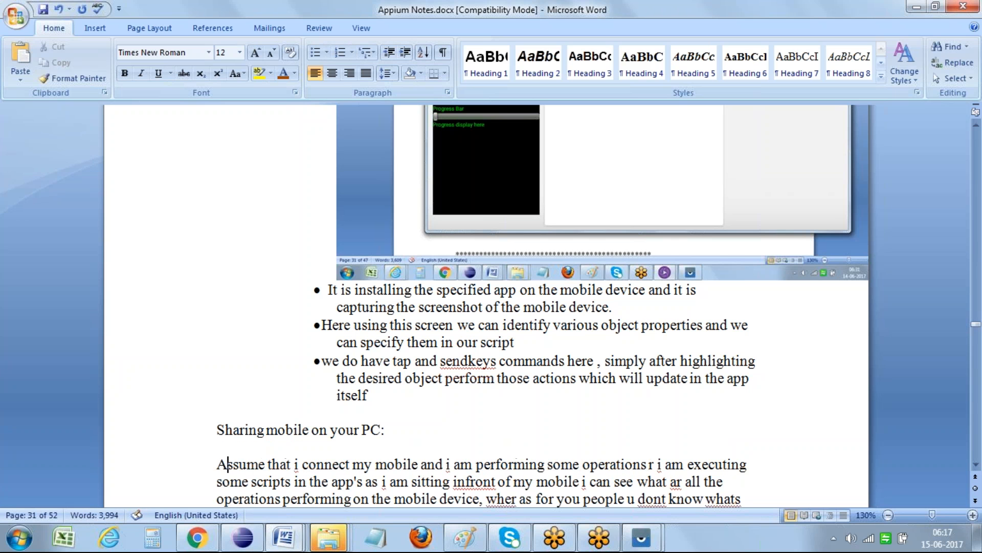
# Step: Make the heading "Sharing mobile on your PC:" bold with yellow highlighting and save the document
pyautogui.moveTo(217, 464); pyautogui.dragTo(294, 464)
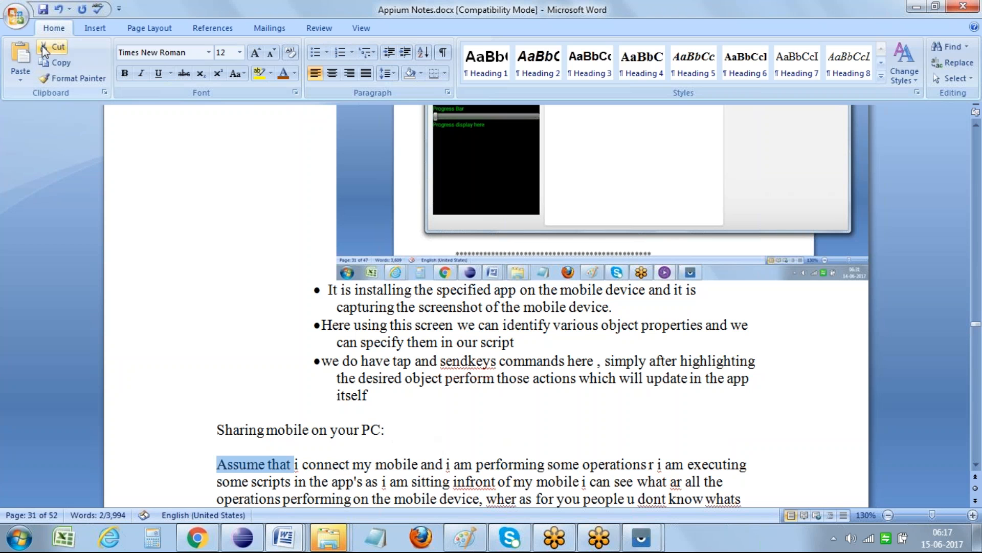
pyautogui.click(76, 78)
pyautogui.moveTo(398, 430); pyautogui.dragTo(228, 426)
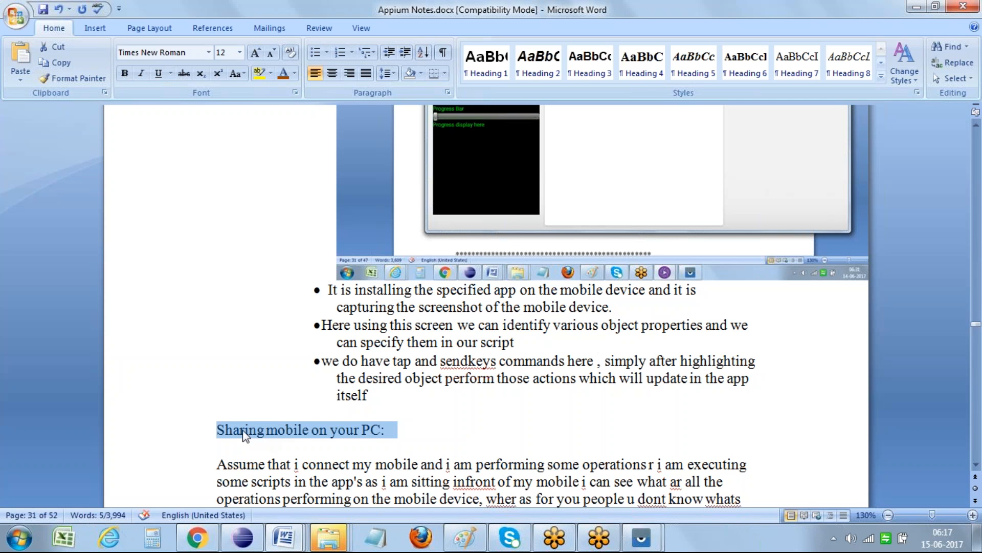
pyautogui.click(265, 73)
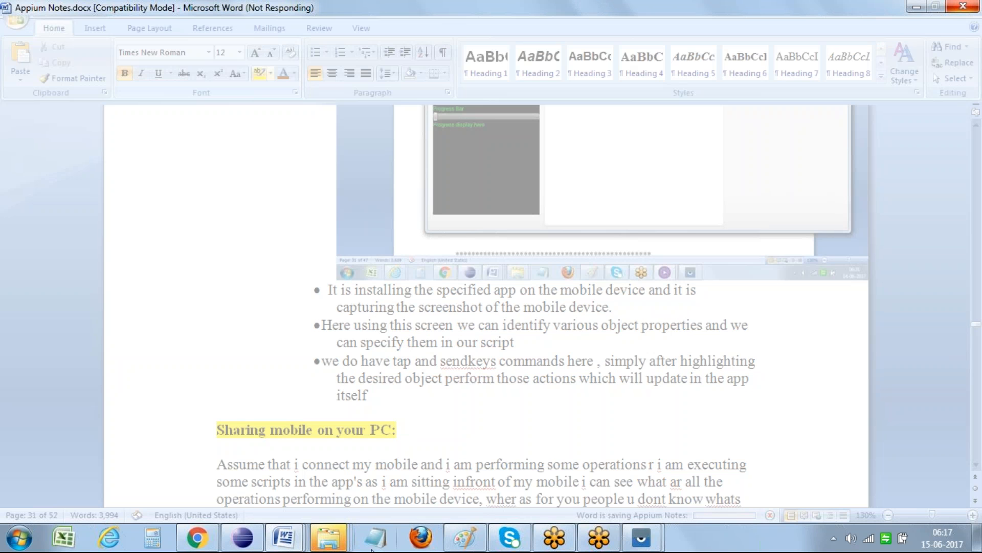
pyautogui.moveTo(288, 546)
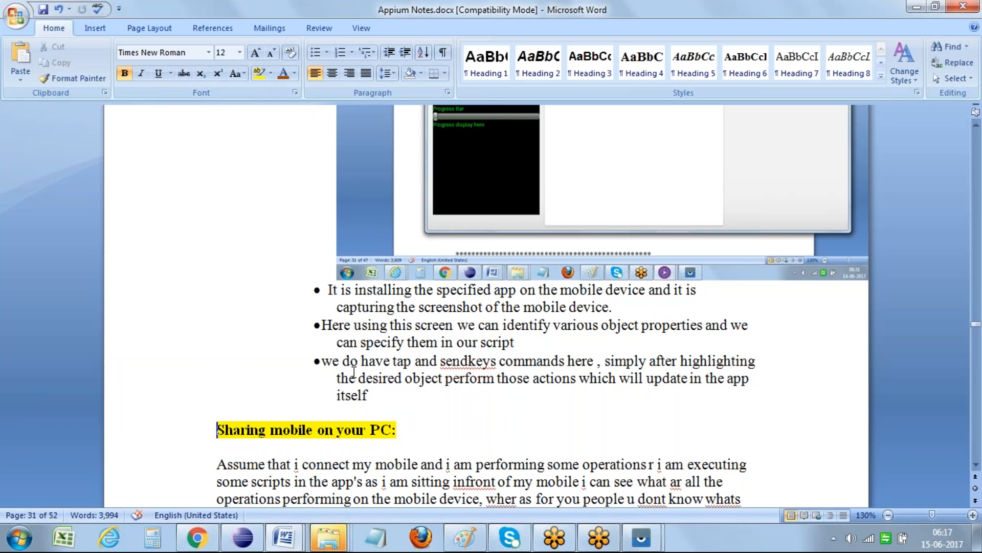
# Step: Read through the pasted notes from the heading down to the steps for the android device and chrome browser
pyautogui.press('Down')
pyautogui.press('Down')
pyautogui.press('Down')
pyautogui.press('Down')
pyautogui.press('Down')
pyautogui.press('Down')
pyautogui.press('Down')
pyautogui.press('Down')
pyautogui.press('Down')
pyautogui.press('Down')
pyautogui.press('Down')
pyautogui.press('Down')
pyautogui.press('Down')
pyautogui.press('Down')
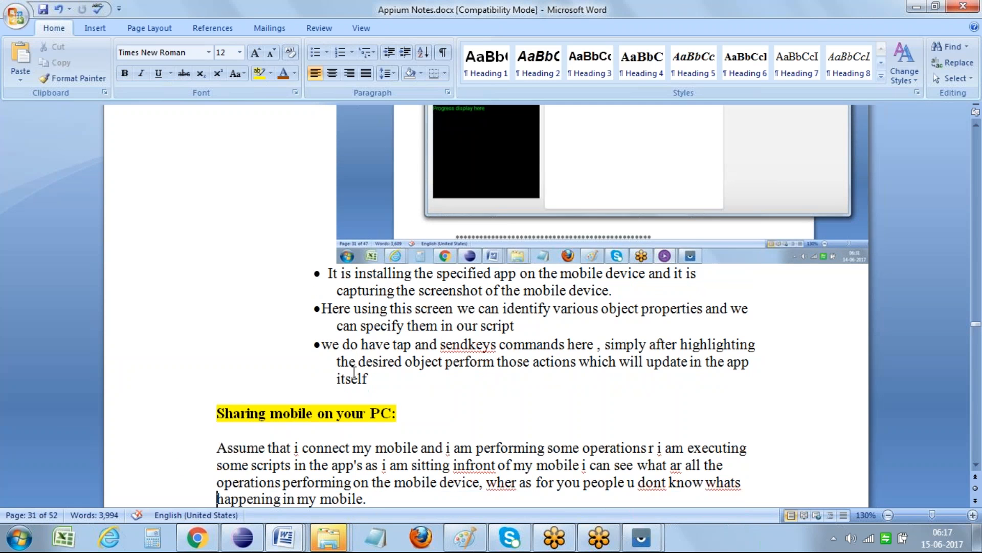
pyautogui.press('Down')
pyautogui.press('Down')
pyautogui.press('Down')
pyautogui.press('Down')
pyautogui.press('Down')
pyautogui.press('Down')
pyautogui.press('Down')
pyautogui.press('Down')
pyautogui.press('Down')
pyautogui.press('Down')
pyautogui.press('Down')
pyautogui.press('Down')
pyautogui.press('Down')
pyautogui.press('Down')
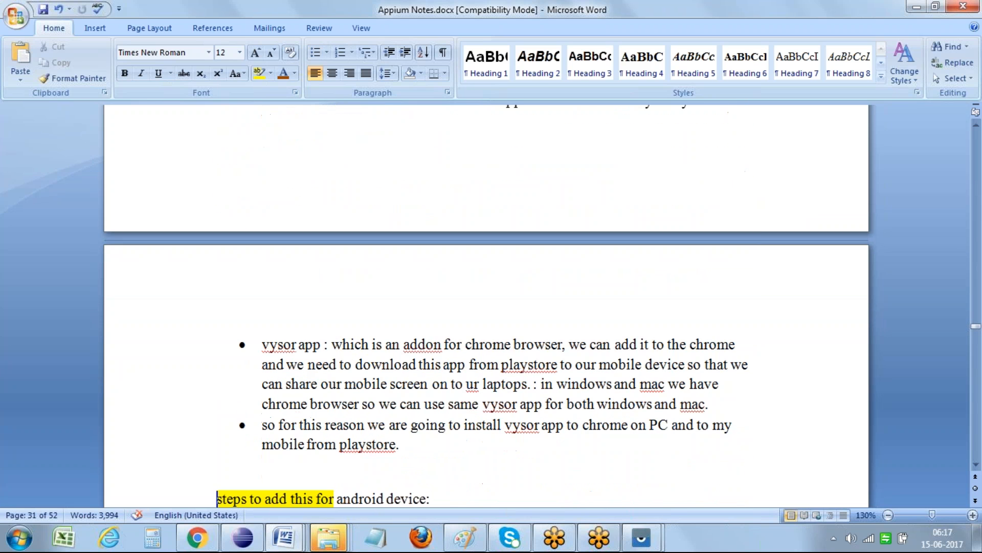
pyautogui.press('Down')
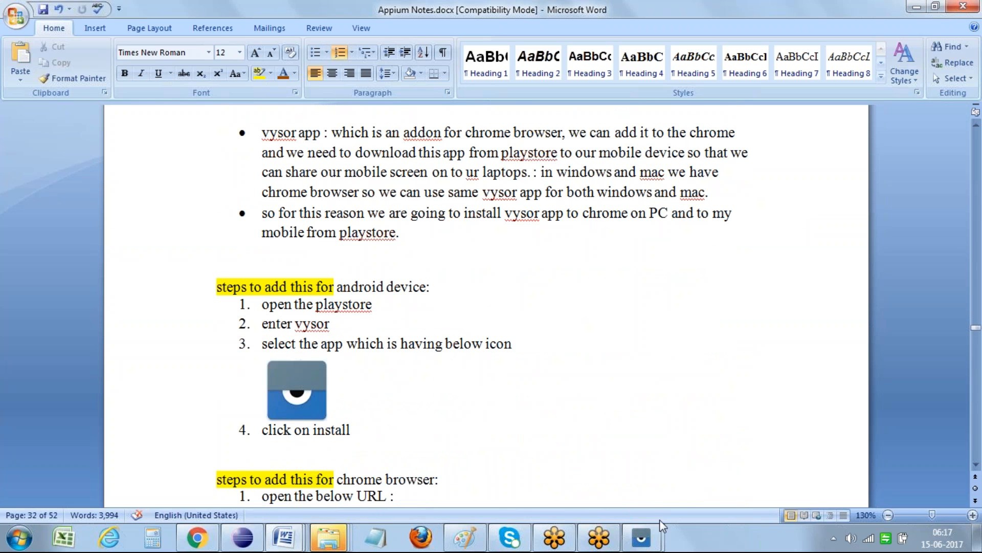
# Step: Switch to the Vysor window and operate the mirrored phone: go home, open Messaging and the Dialer, and browse the home screens
pyautogui.moveTo(644, 535)
pyautogui.click(708, 484)
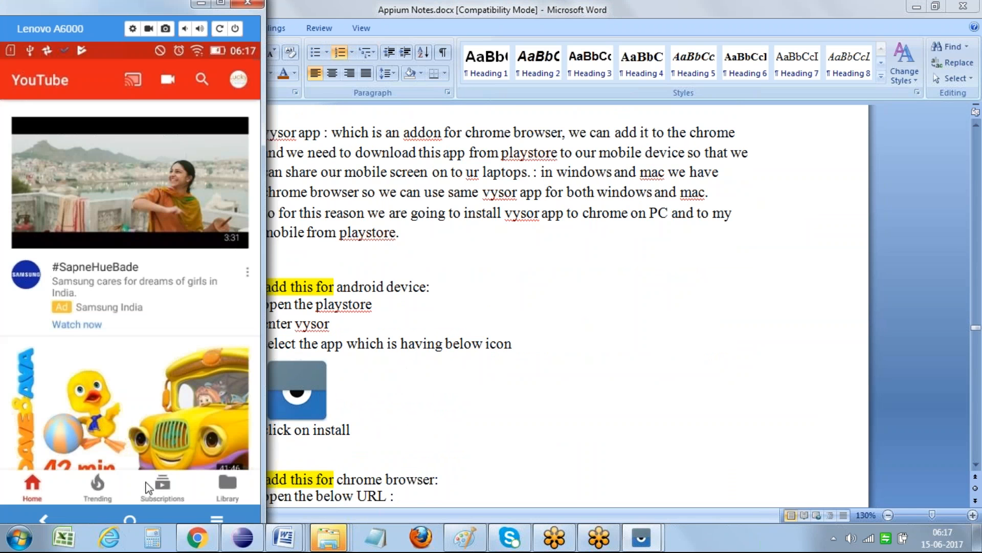
pyautogui.click(131, 518)
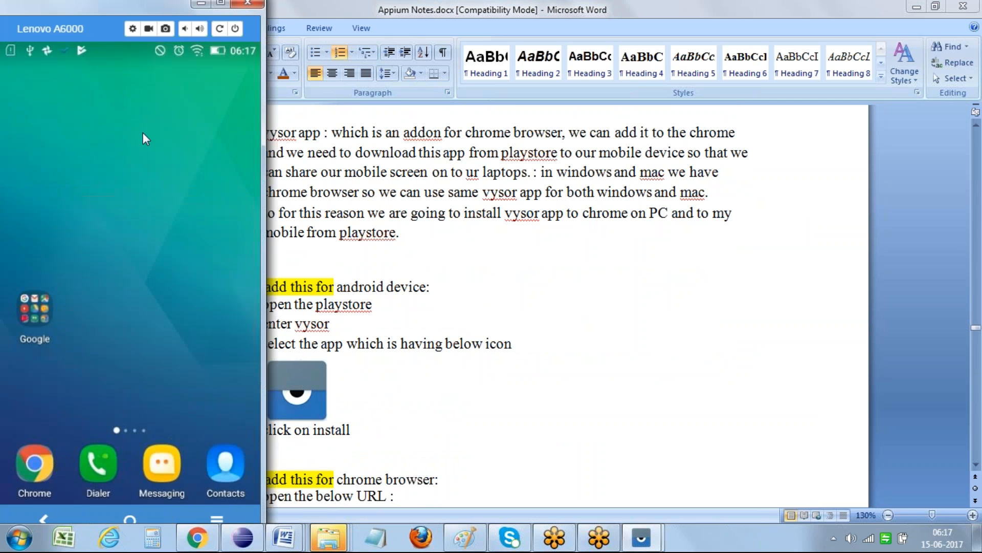
pyautogui.click(167, 459)
pyautogui.click(136, 521)
pyautogui.click(97, 475)
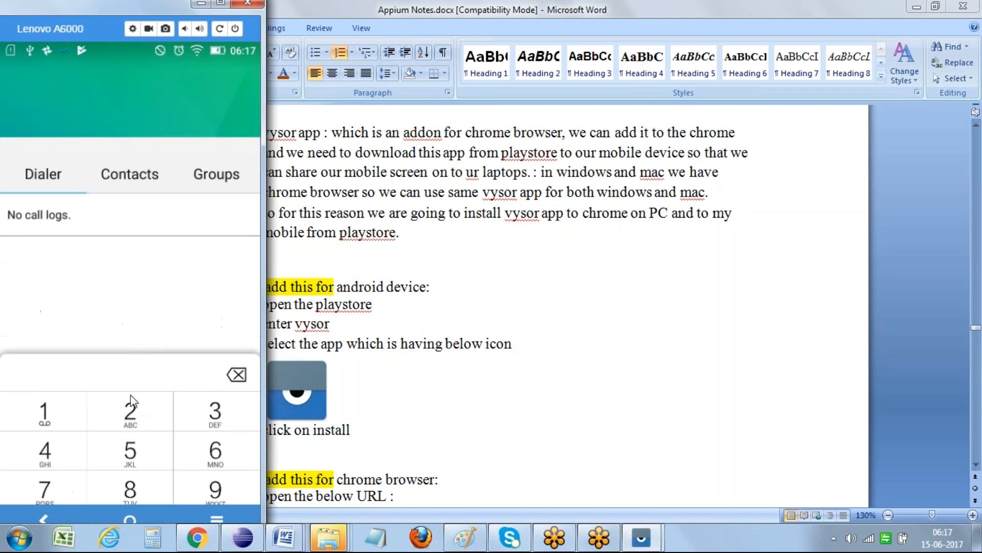
pyautogui.scroll(-1, 99, 225)
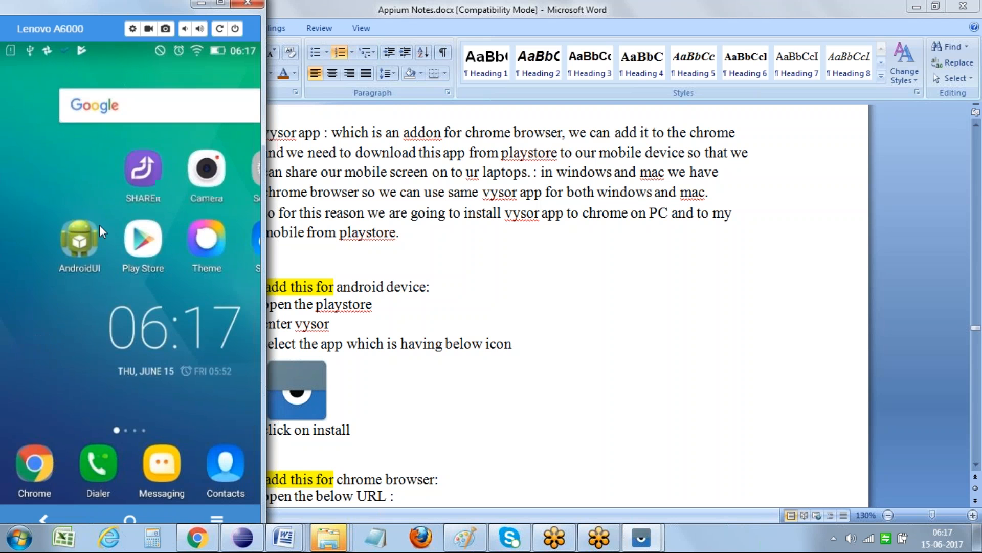
pyautogui.scroll(-1, 100, 226)
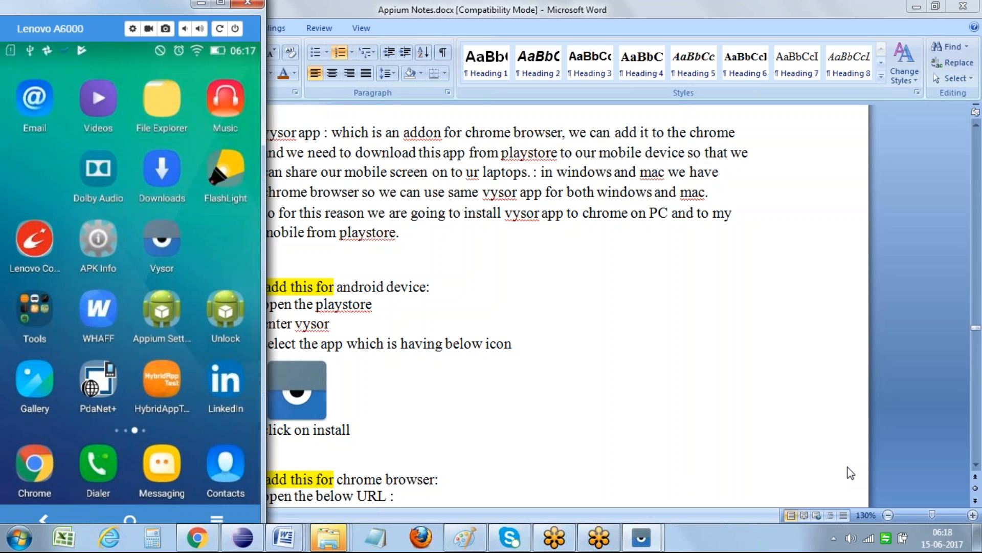
# Step: Return to Appium Notes.docx and review the remaining Vysor notes through item 9 about operating the mobile from the PC
pyautogui.click(609, 355)
pyautogui.press('Down')
pyautogui.press('Down')
pyautogui.press('Down')
pyautogui.press('Down')
pyautogui.press('Down')
pyautogui.press('Down')
pyautogui.press('Down')
pyautogui.press('Down')
pyautogui.press('Down')
pyautogui.press('Down')
pyautogui.press('Down')
pyautogui.press('Down')
pyautogui.press('Down')
pyautogui.press('Down')
pyautogui.press('Down')
pyautogui.press('Down')
pyautogui.press('Down')
pyautogui.press('Down')
pyautogui.press('Down')
pyautogui.press('Down')
pyautogui.press('Down')
pyautogui.press('Down')
pyautogui.press('Down')
pyautogui.press('Up')
pyautogui.press('Up')
pyautogui.press('Up')
pyautogui.press('Up')
pyautogui.press('Up')
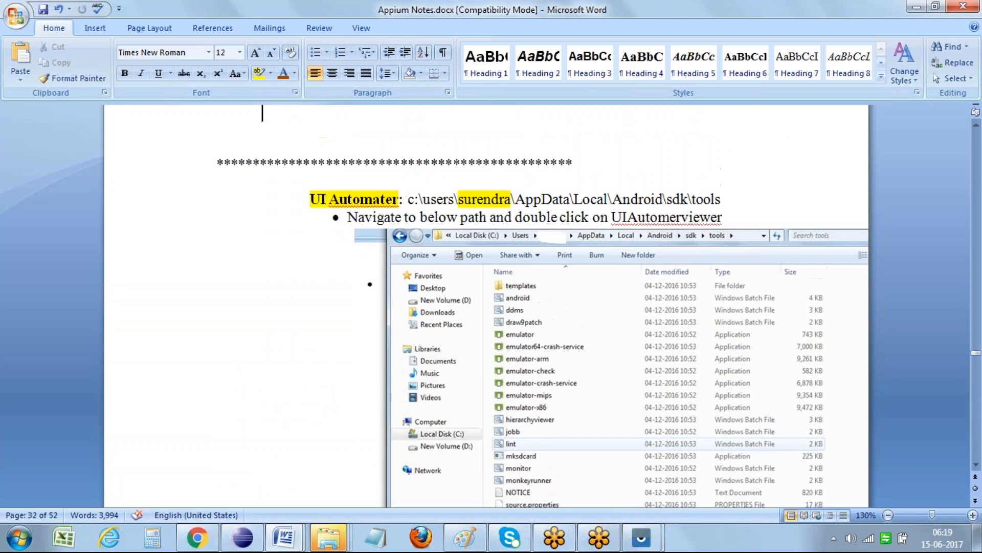
pyautogui.press('Up')
pyautogui.press('Up')
pyautogui.press('Up')
pyautogui.press('Down')
pyautogui.press('Down')
pyautogui.press('Down')
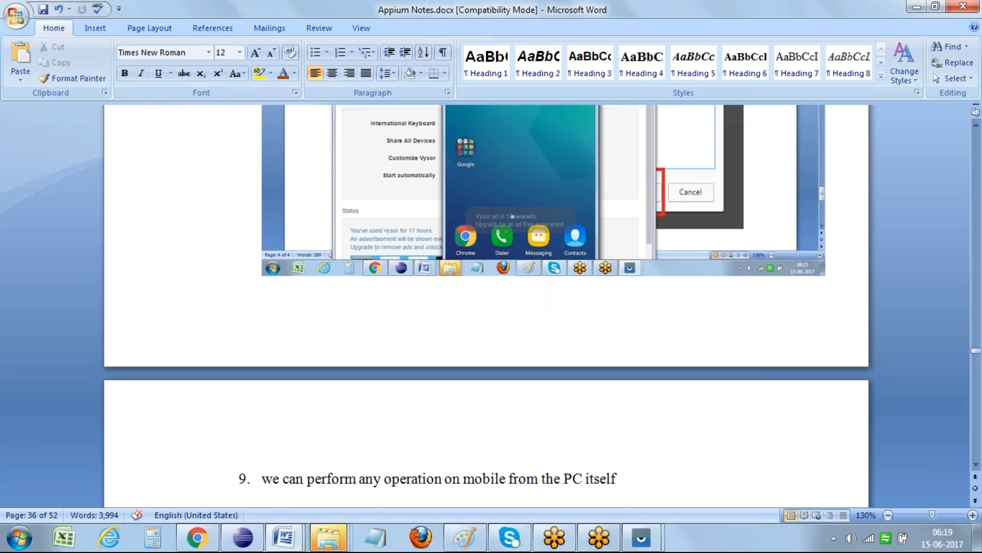
pyautogui.scroll(-2, 489, 296)
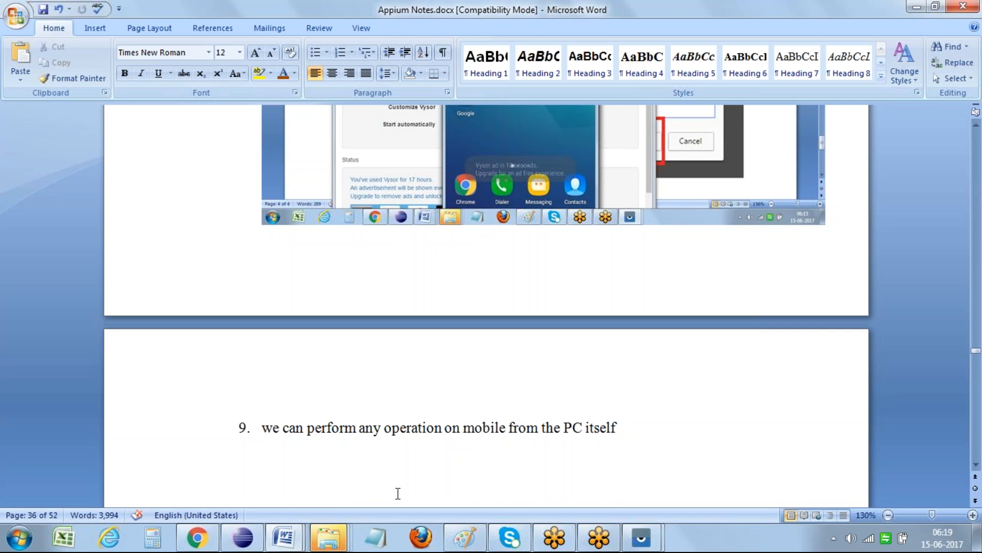
# Step: Switch to the Appium (1) document and select the Chapter 4 Object identification topics to review them
pyautogui.click(281, 538)
pyautogui.click(342, 439)
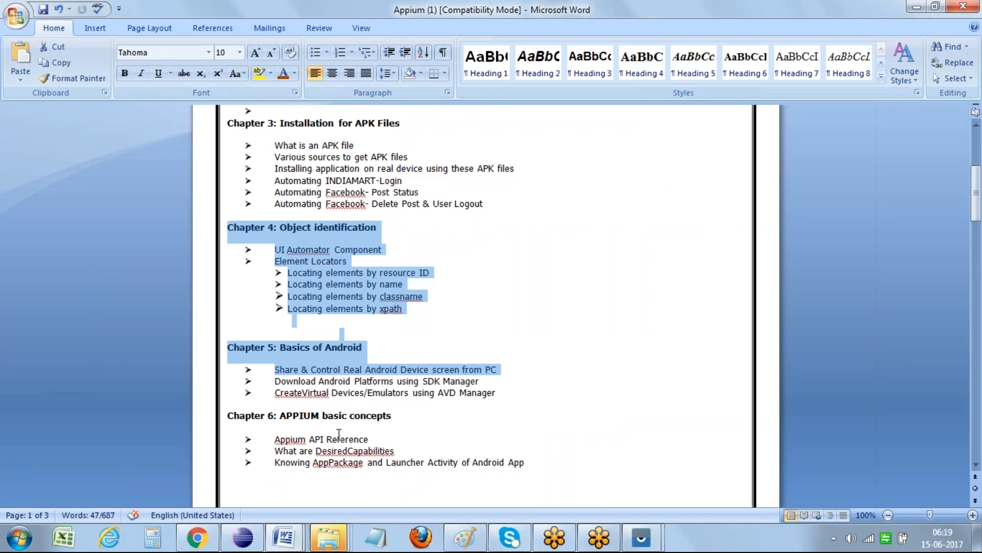
pyautogui.click(260, 257)
pyautogui.moveTo(269, 227); pyautogui.dragTo(428, 309)
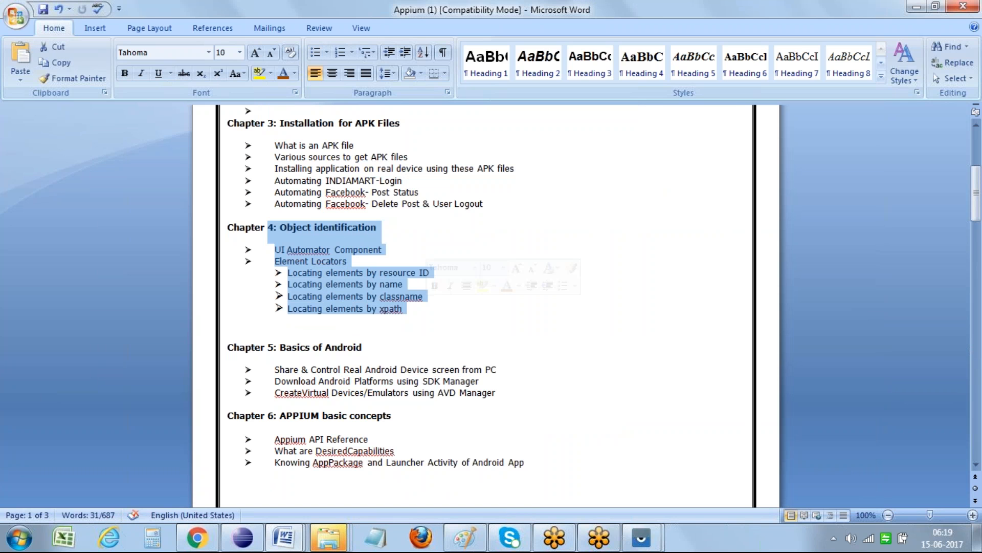
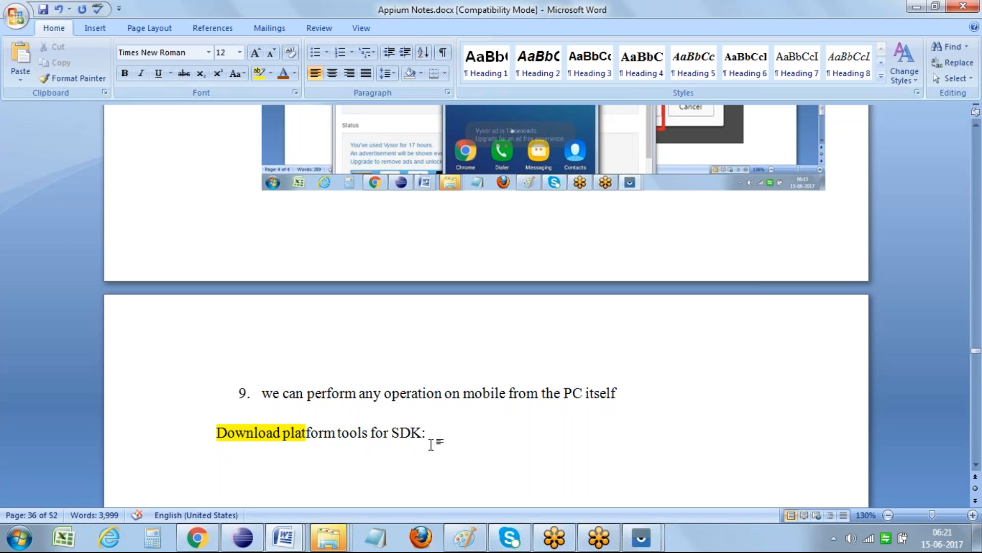
# Step: Highlight the rest of the "Download platform tools for SDK:" heading in yellow and save the document
pyautogui.keyDown('shift'); pyautogui.click(305, 427); pyautogui.keyUp('shift')
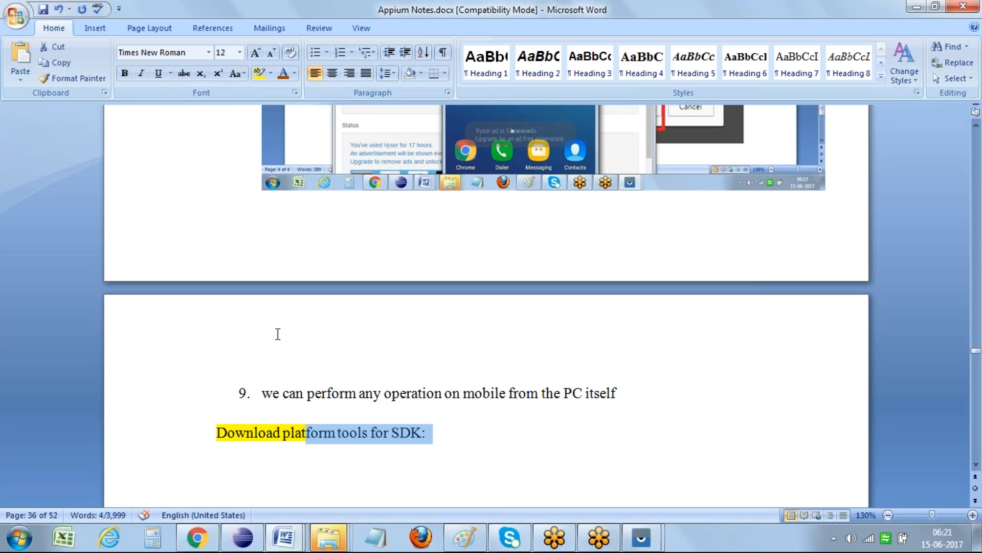
pyautogui.click(259, 75)
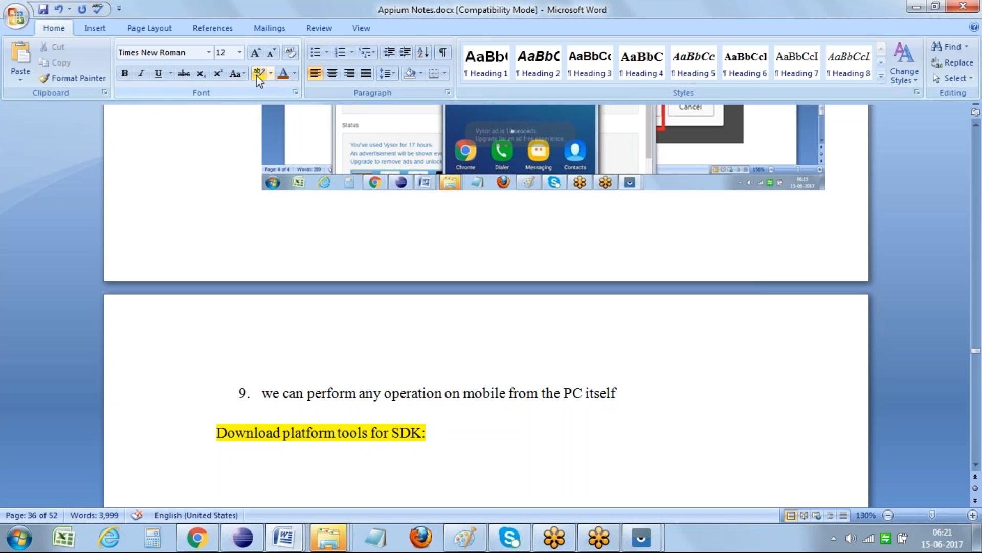
pyautogui.hotkey('ctrl', 's')
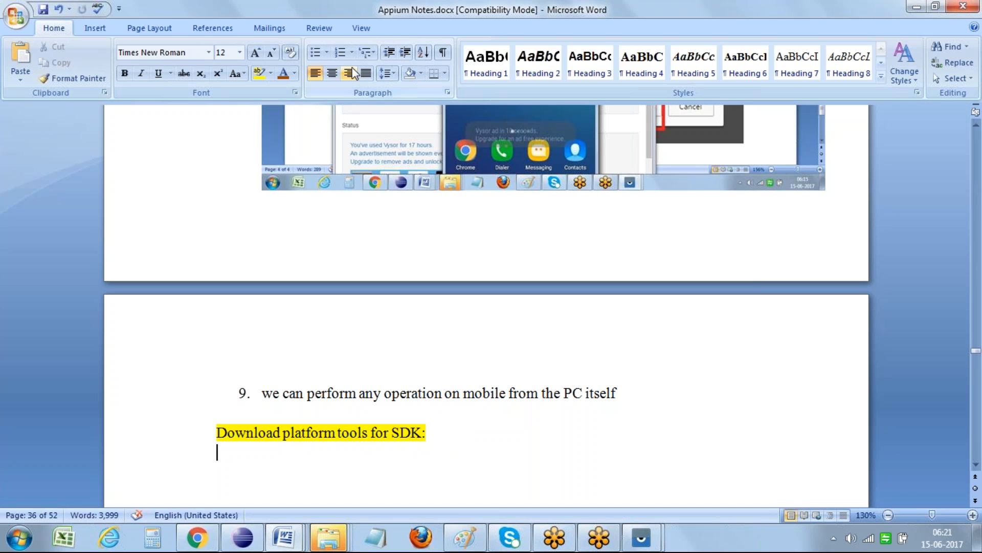
# Step: Write "steps:" below the "Download platform tools for SDK:" heading and start a new line
pyautogui.write('steps')
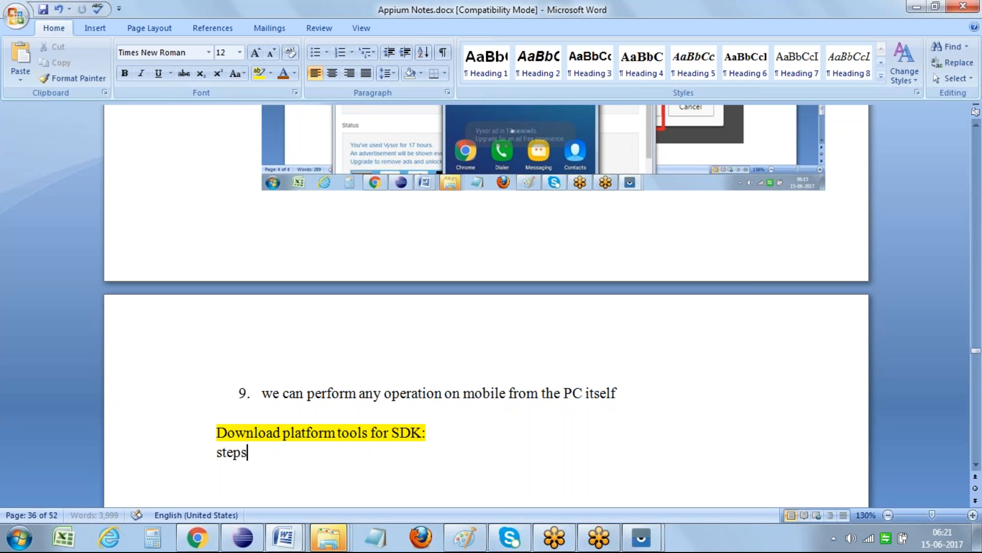
pyautogui.write(':')
pyautogui.press('Return')
pyautogui.moveTo(307, 393); pyautogui.dragTo(384, 393)
pyautogui.moveTo(220, 449); pyautogui.dragTo(220, 473)
pyautogui.click(354, 225)
pyautogui.press('Up')
pyautogui.press('Up')
pyautogui.press('Up')
pyautogui.press('Up')
pyautogui.moveTo(292, 114); pyautogui.dragTo(340, 149)
pyautogui.press('Down')
pyautogui.press('Down')
pyautogui.press('Down')
pyautogui.press('Down')
pyautogui.press('Down')
pyautogui.press('Down')
pyautogui.press('Down')
pyautogui.press('Down')
pyautogui.press('Down')
pyautogui.press('Up')
pyautogui.click(337, 60)
pyautogui.press('BackSpace')
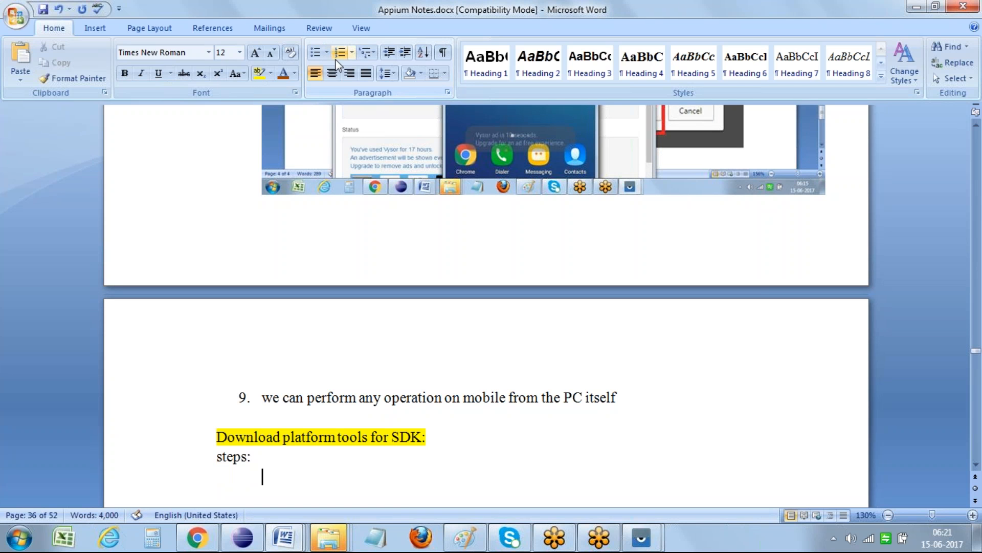
# Step: Add a bullet below "steps:" reading "open the command prompt and enter android , click on enter button"
pyautogui.click(316, 55)
pyautogui.moveTo(289, 475); pyautogui.dragTo(246, 476)
pyautogui.write('open the command prompt and enter android')
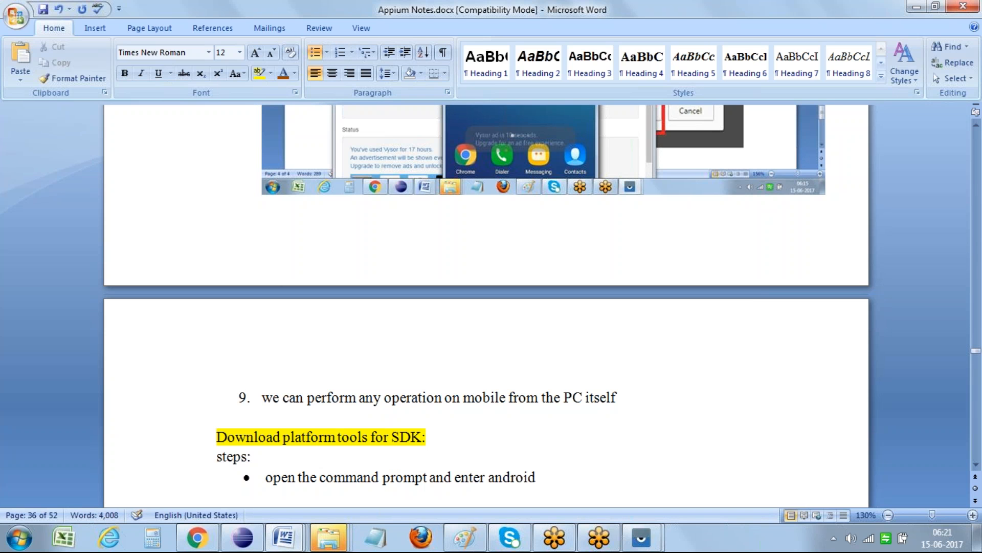
pyautogui.write(' , click on enter button')
# Step: Open a Windows command prompt, run the android command to launch the SDK Manager, and return to the notes
pyautogui.press('super')
pyautogui.write('cmd')
pyautogui.press('Return')
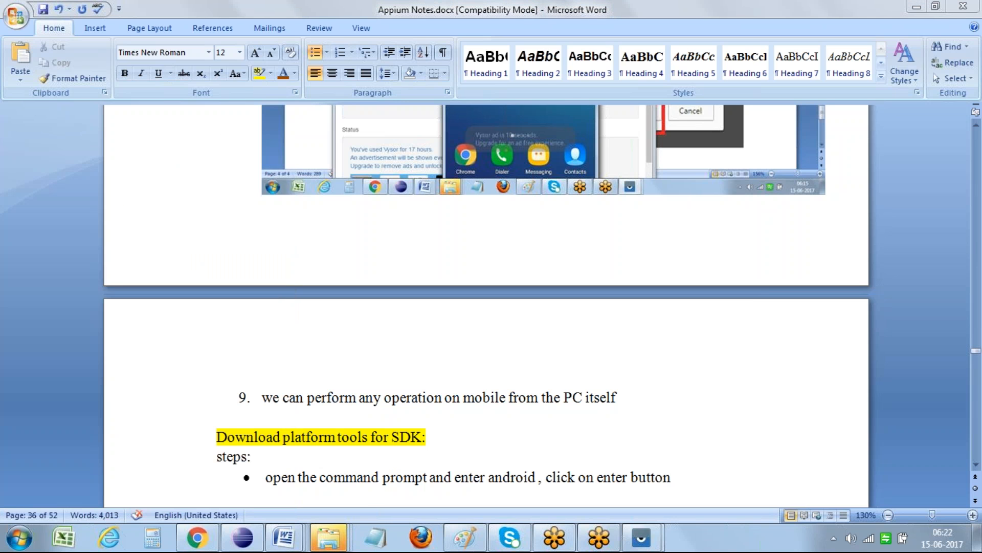
pyautogui.write('android')
pyautogui.press('Return')
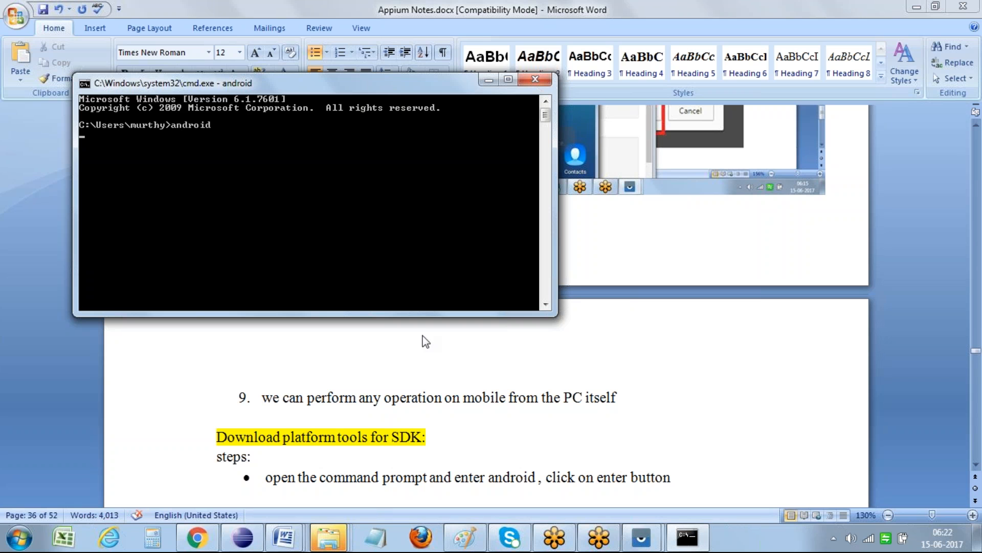
pyautogui.click(456, 384)
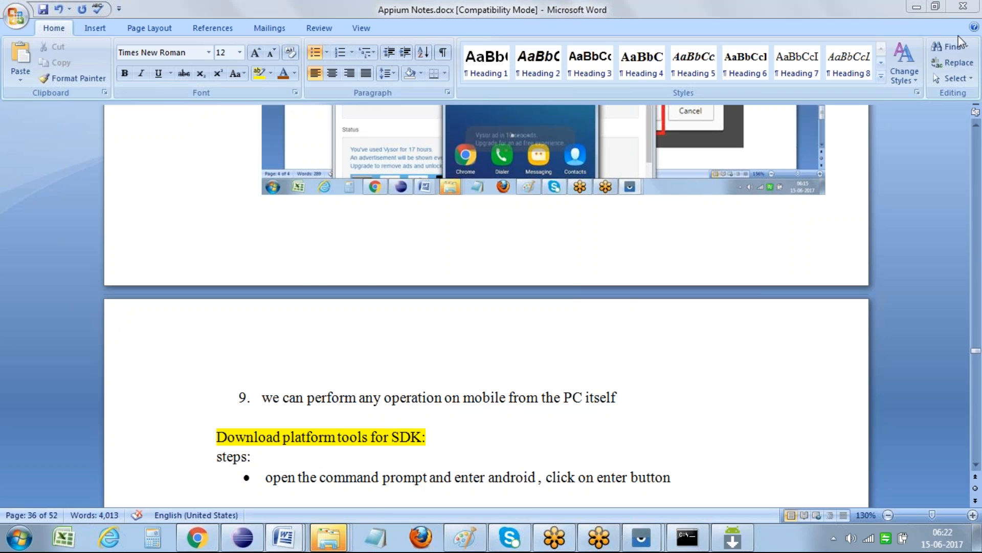
# Step: Check the Chapter 5 topics in the Appium (1) document and return to Appium Notes.docx
pyautogui.moveTo(283, 537)
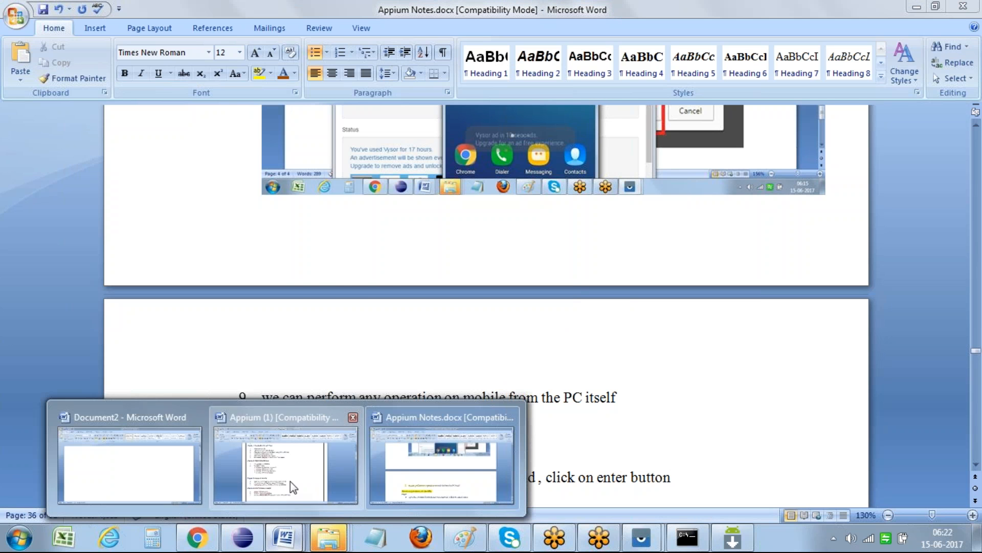
pyautogui.click(290, 481)
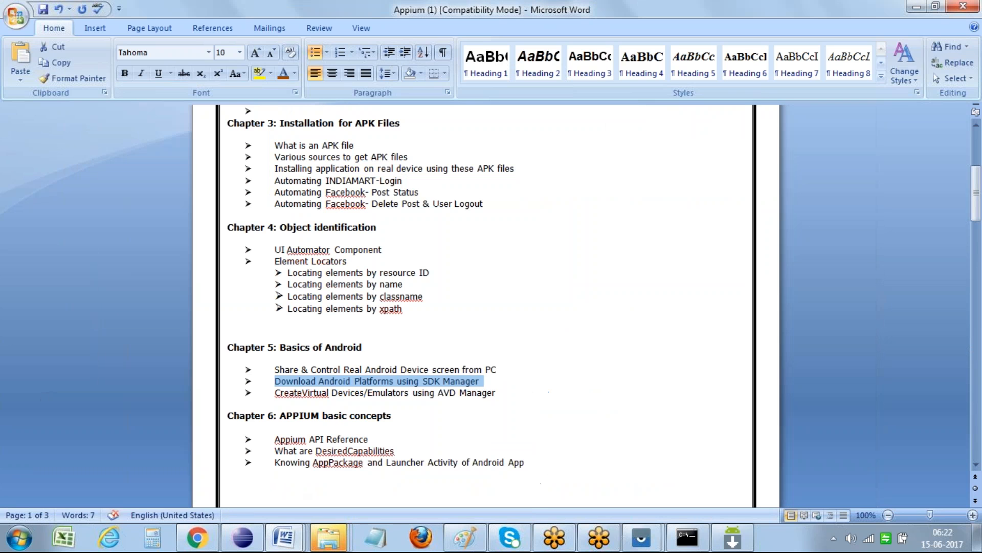
pyautogui.click(283, 537)
pyautogui.click(371, 469)
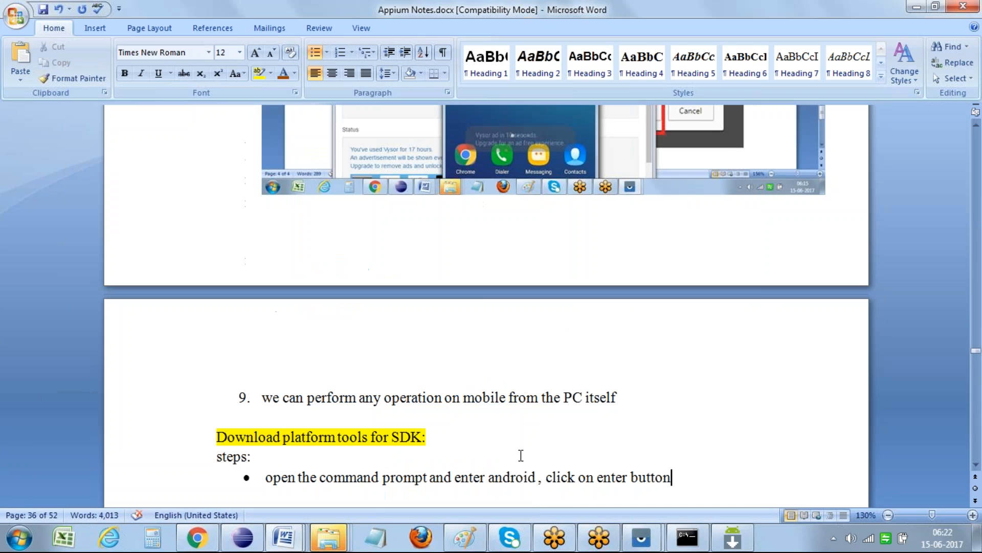
# Step: Check the Android SDK Manager window and add the bullet "after few seconds android SDK manager will display as below" to the notes
pyautogui.click(733, 538)
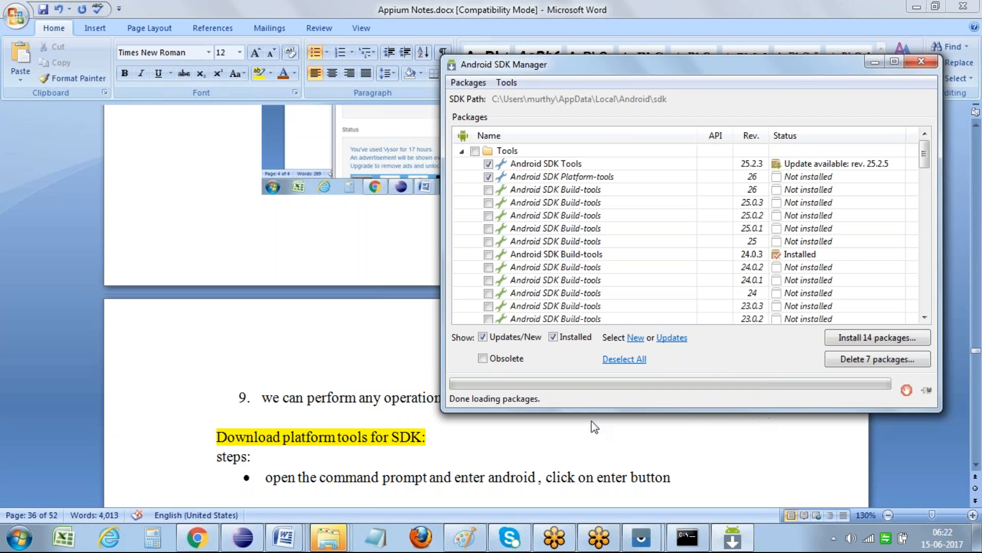
pyautogui.click(727, 496)
pyautogui.press('Return')
pyautogui.write('after few seconds android')
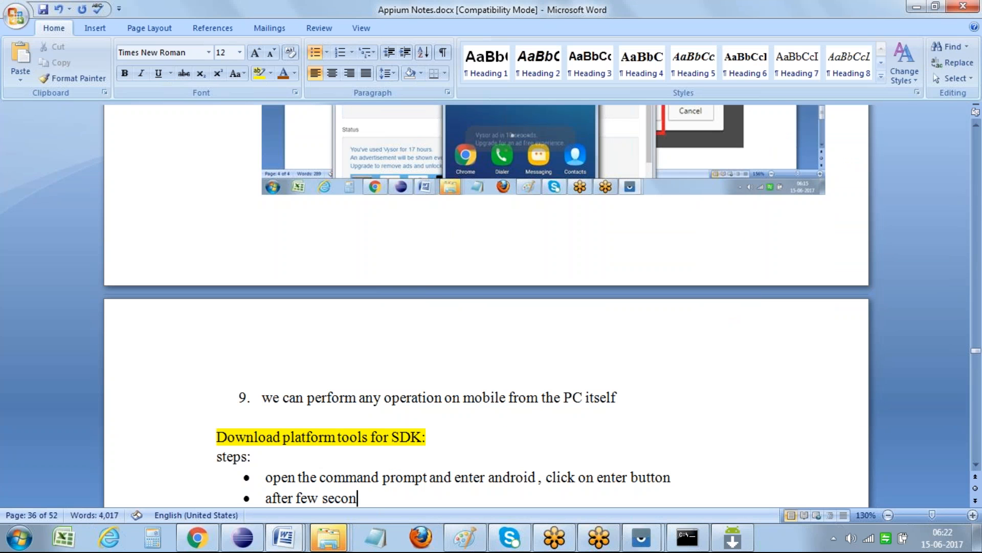
pyautogui.write(' SDK manager will display')
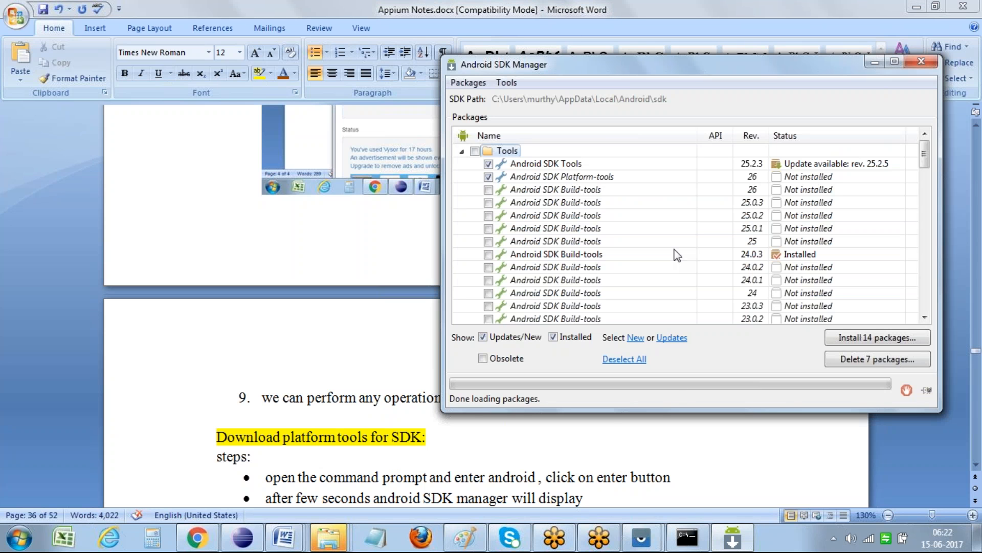
pyautogui.click(605, 494)
pyautogui.write('as below')
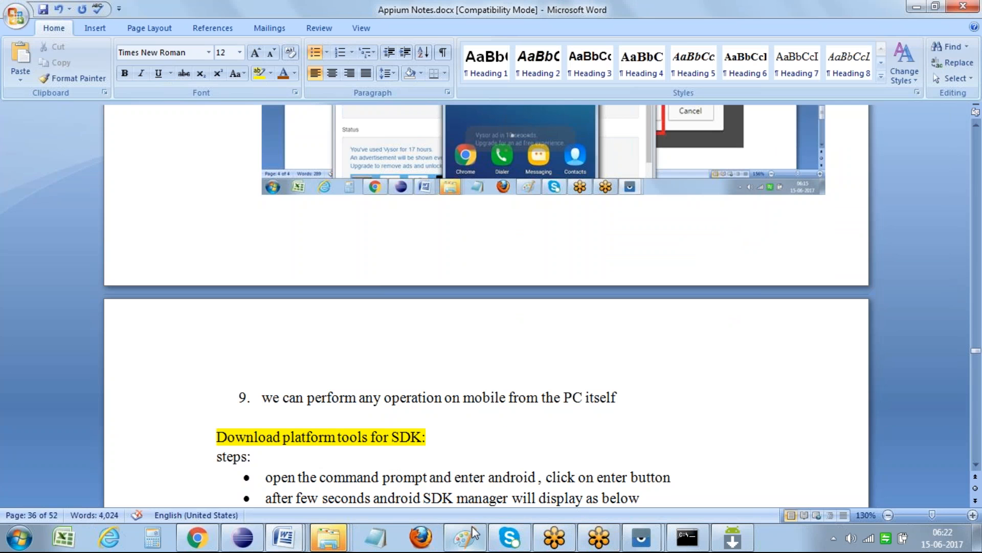
# Step: Switch to Paint and start a new blank picture
pyautogui.click(466, 537)
pyautogui.hotkey('ctrl', 'n')
pyautogui.click(520, 270)
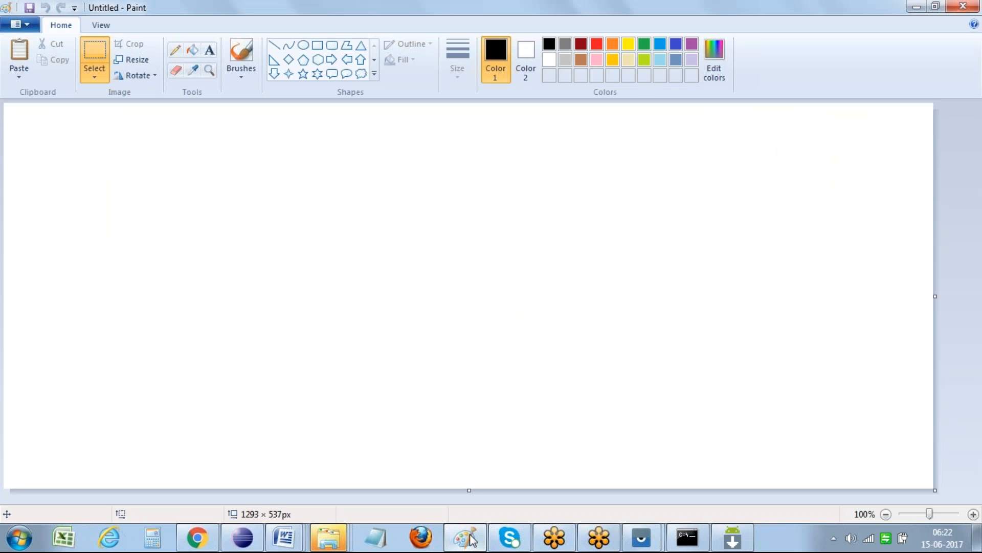
# Step: Paste the captured screenshot into the blank picture and select the area of the Android SDK Manager window
pyautogui.hotkey('ctrl', 'v')
pyautogui.moveTo(980, 212); pyautogui.dragTo(980, 252)
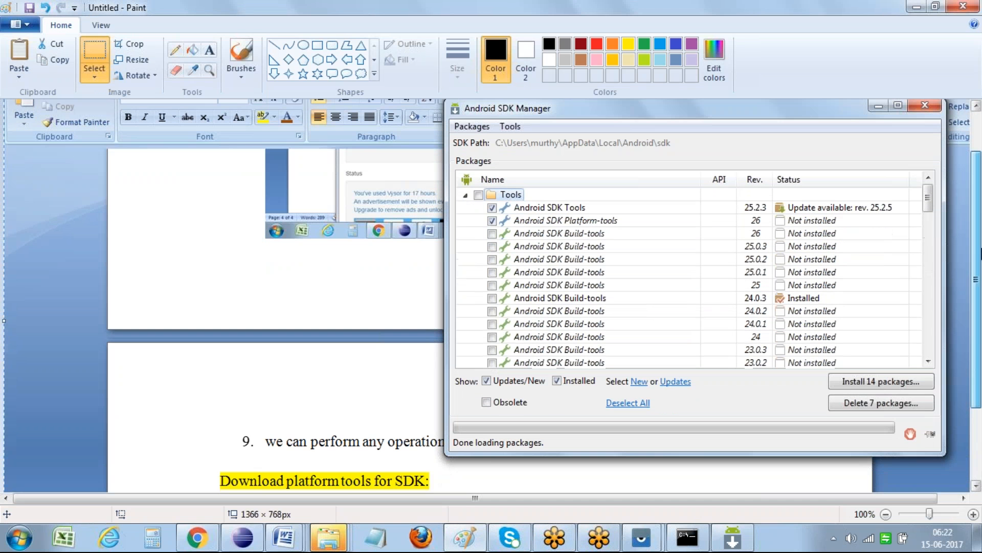
pyautogui.click(83, 61)
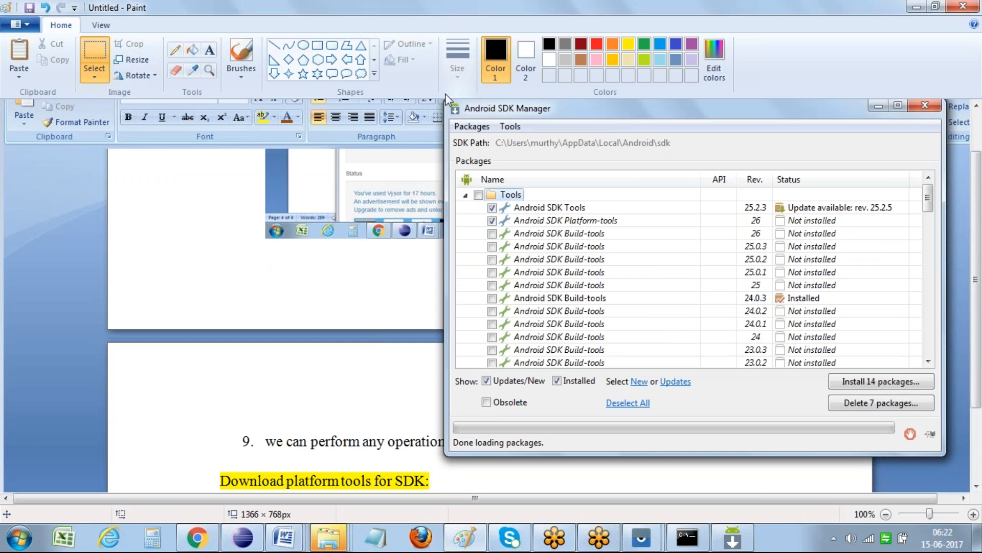
pyautogui.moveTo(447, 100); pyautogui.dragTo(941, 445)
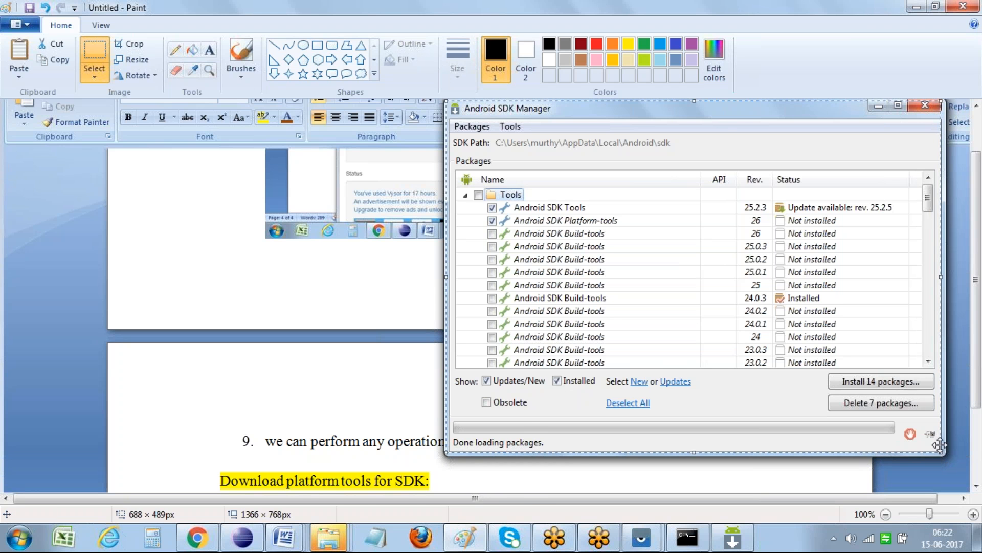
# Step: Switch to Appium Notes.docx in Word, paste the SDK Manager picture under the last bullet and start a new bullet below it
pyautogui.click(283, 538)
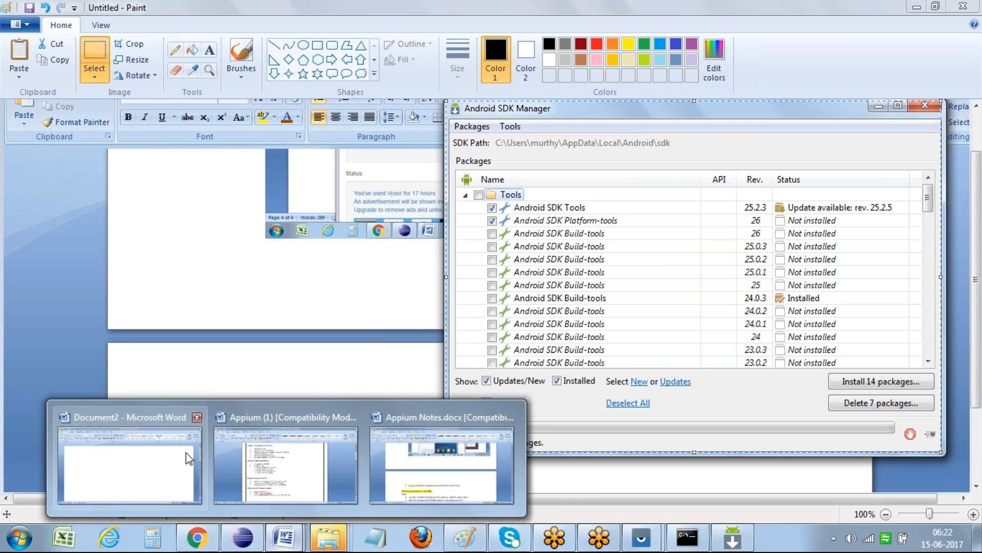
pyautogui.click(388, 470)
pyautogui.press('BackSpace')
pyautogui.hotkey('ctrl', 'v')
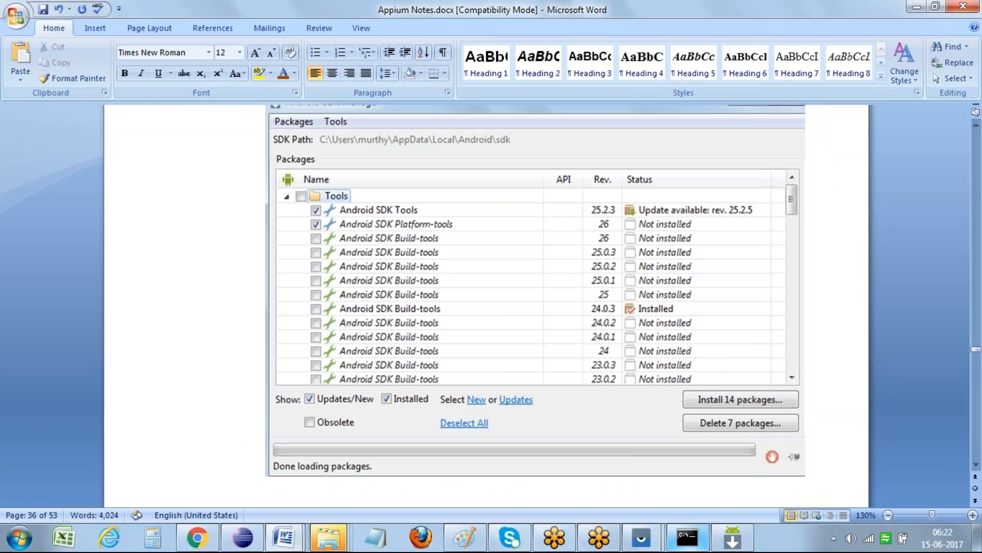
pyautogui.click(312, 53)
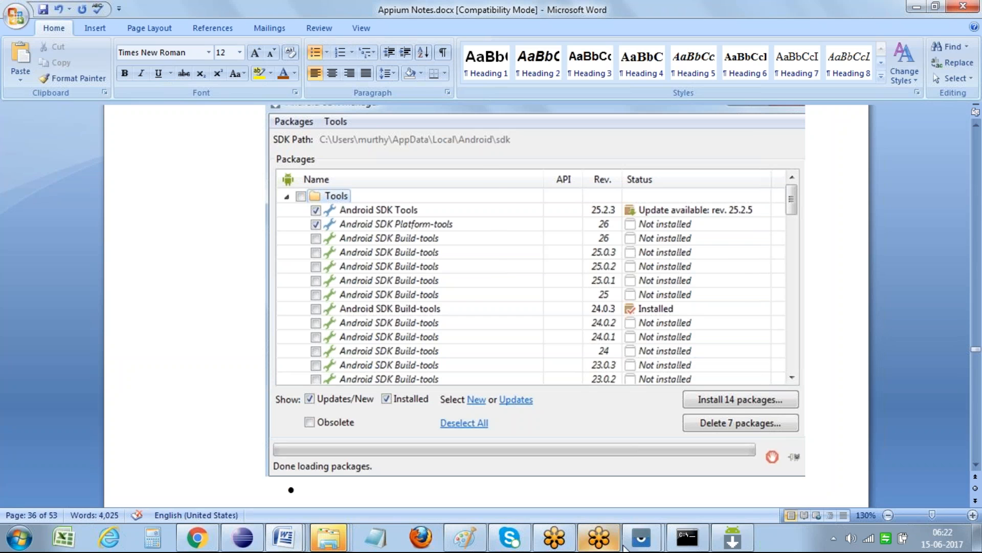
# Step: Check the Android versions listed in the SDK Manager and write the bullet "from this SDK manager we can find list of Andriod version's"
pyautogui.click(732, 536)
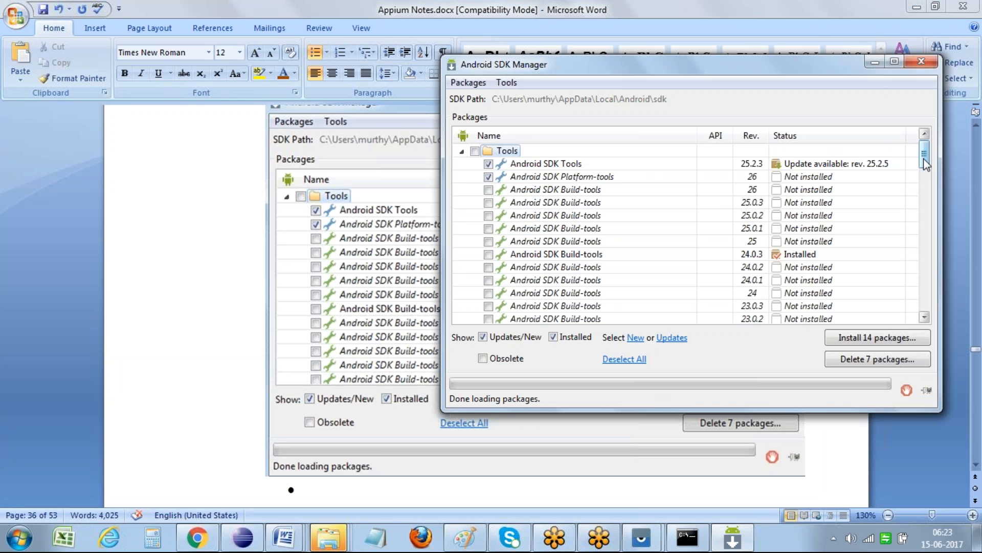
pyautogui.moveTo(923, 158); pyautogui.dragTo(930, 198)
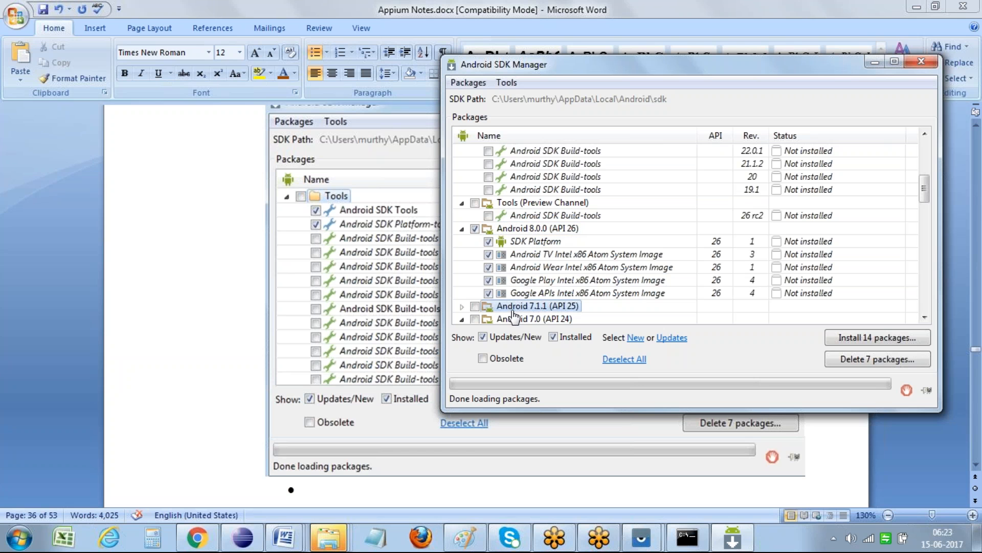
pyautogui.click(574, 322)
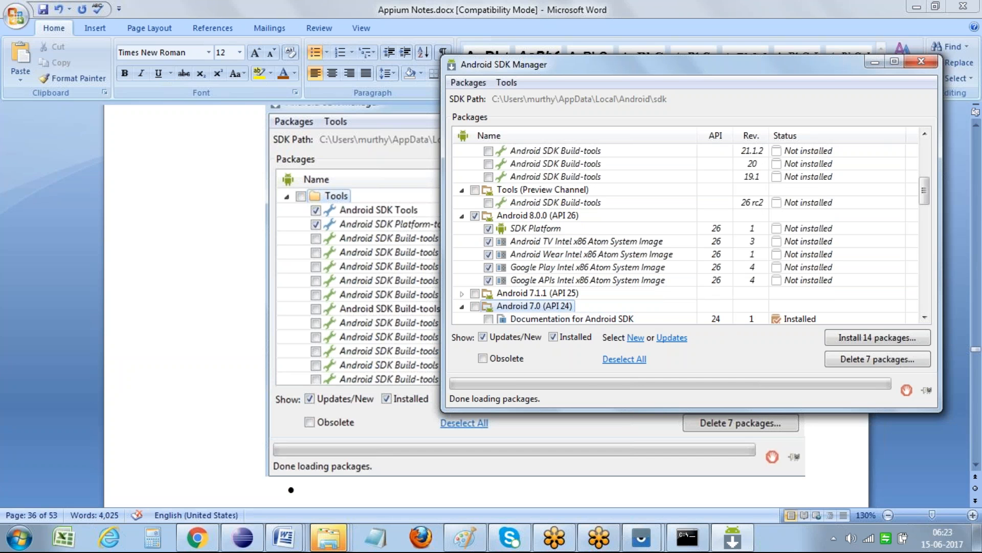
pyautogui.click(345, 482)
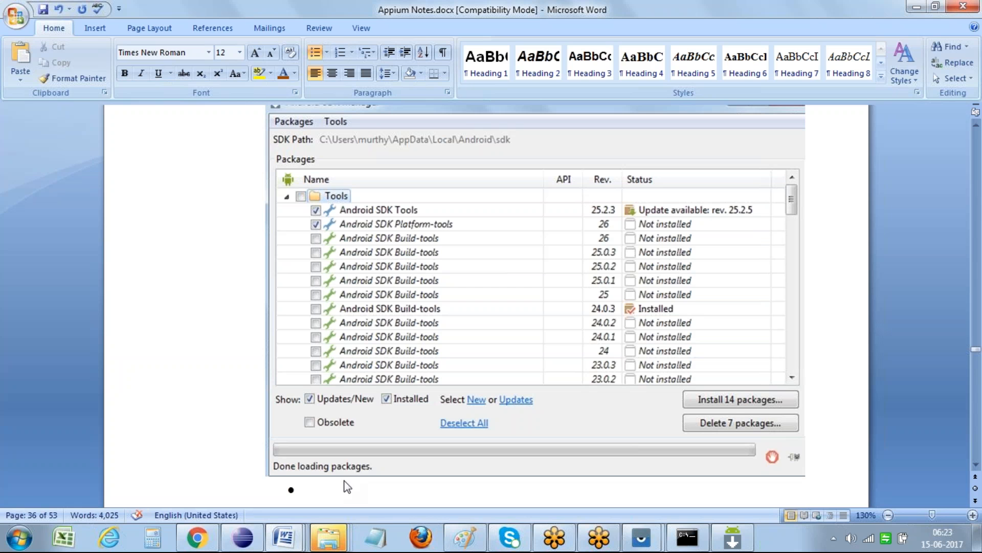
pyautogui.write('from this SDK manager we can find list of')
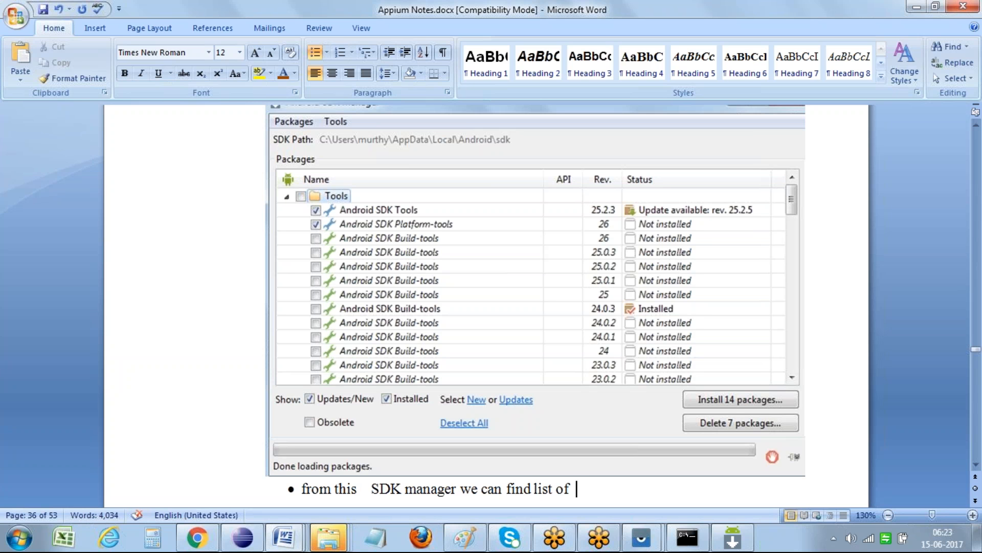
pyautogui.hotkey('shift', 'Home')
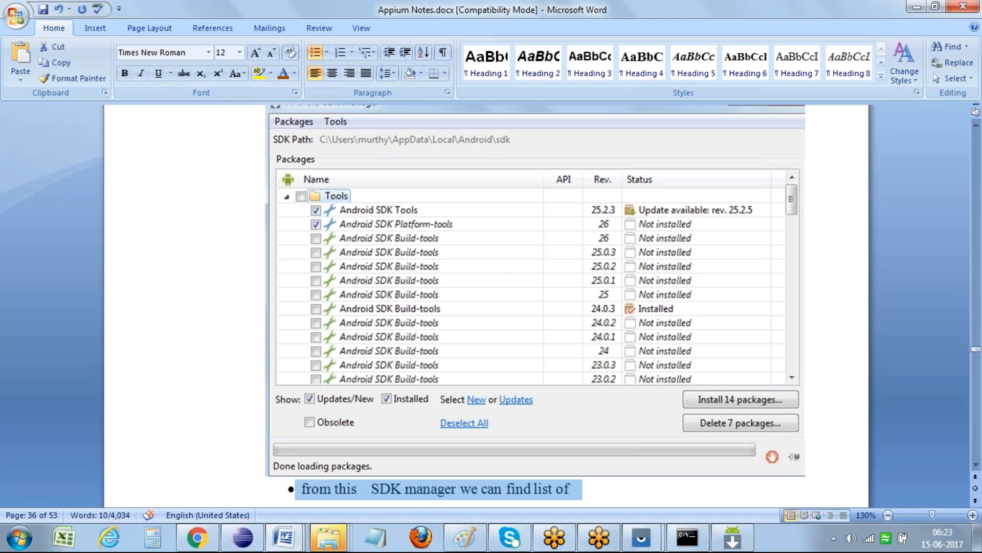
pyautogui.press('End')
pyautogui.write("Andriod version's")
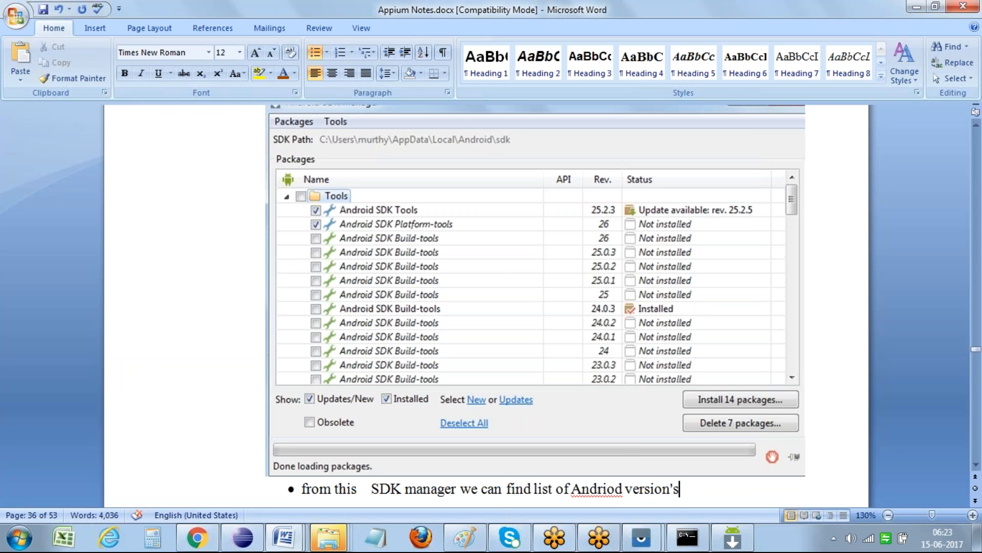
# Step: Correct "Andriod" to "Android" in the last bullet and continue it with ". in which select the folder which is 2nd latest version"
pyautogui.rightClick(609, 490)
pyautogui.click(664, 310)
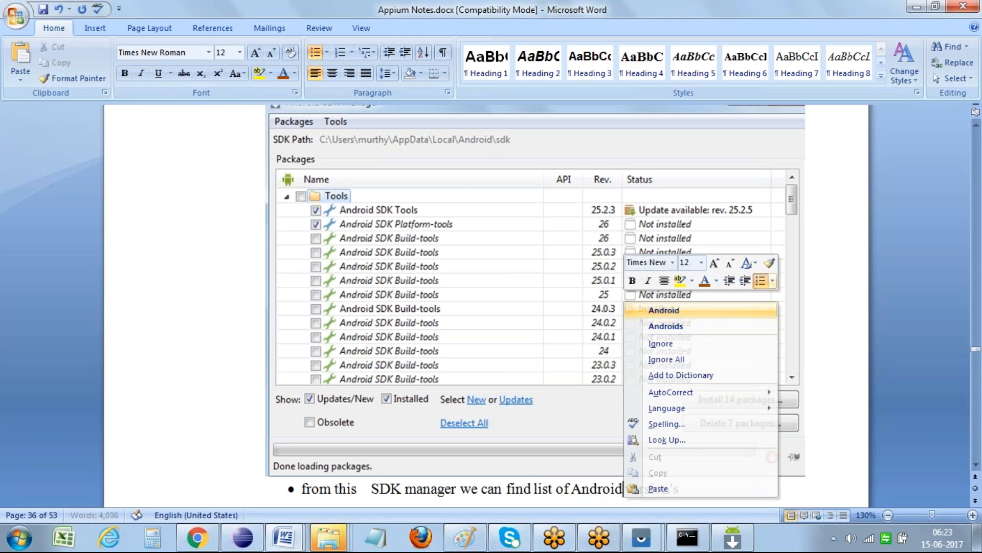
pyautogui.write('. in which sele')
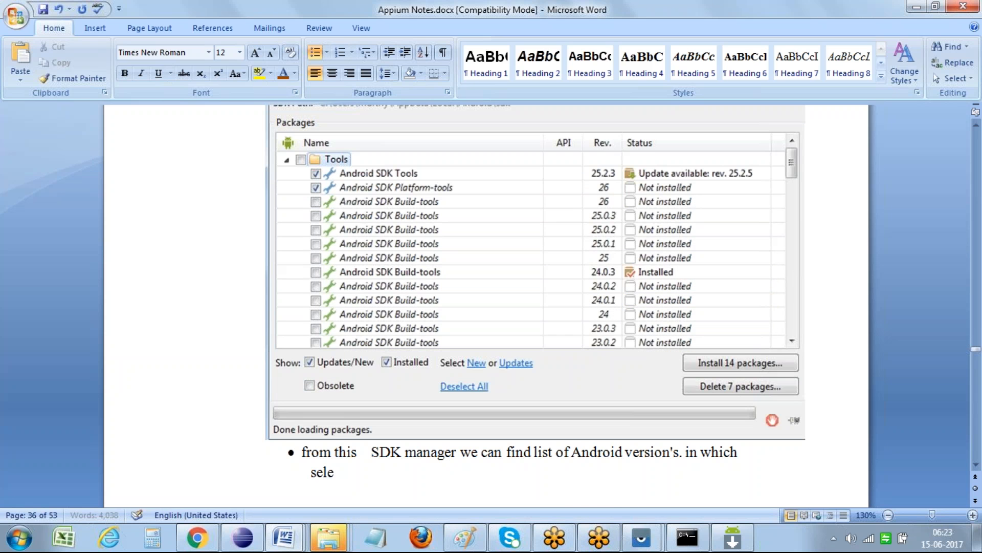
pyautogui.write('ct the folder ')
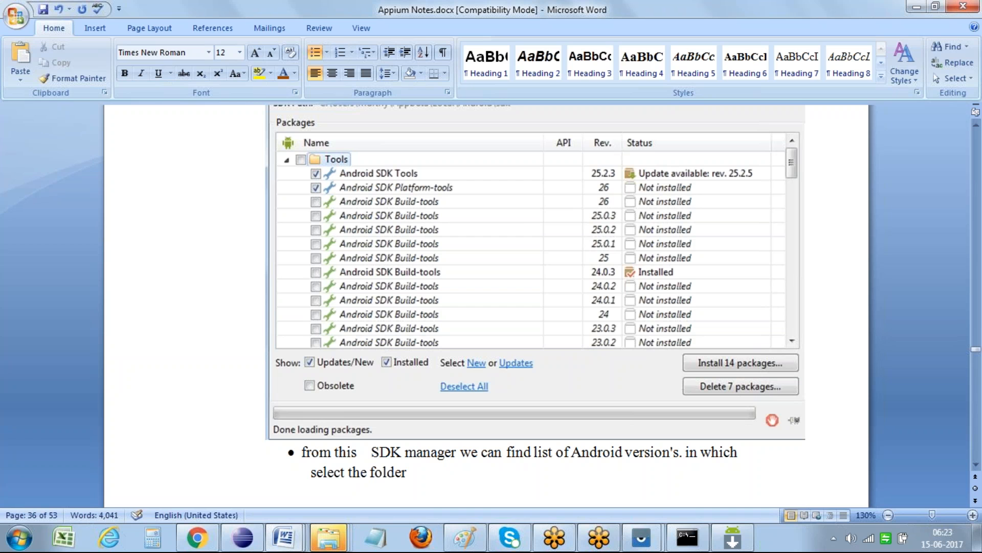
pyautogui.write('which is 2nd latest version')
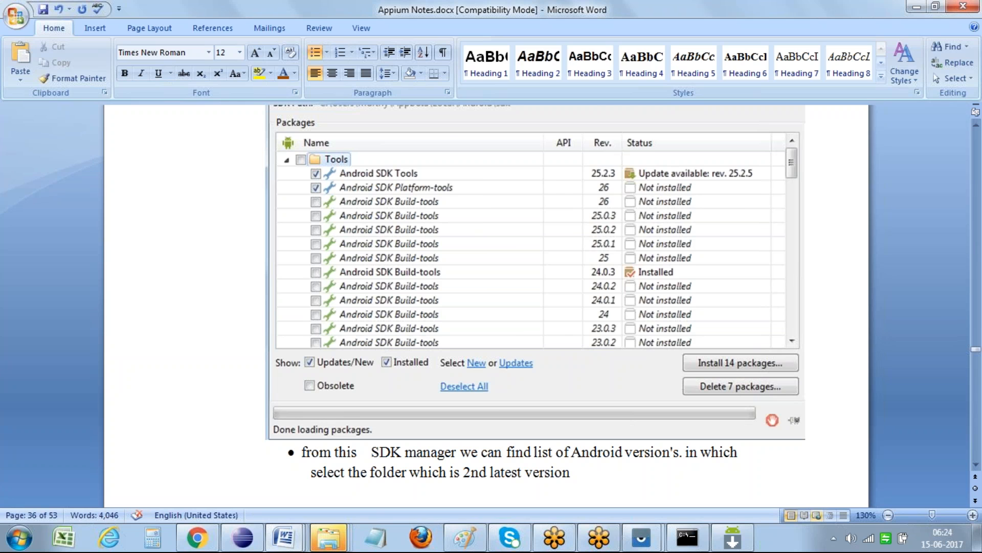
# Step: Check the Android 7.1.1 (API 25) folder in the Android SDK Manager and return to the end of the notes' last bullet
pyautogui.click(751, 530)
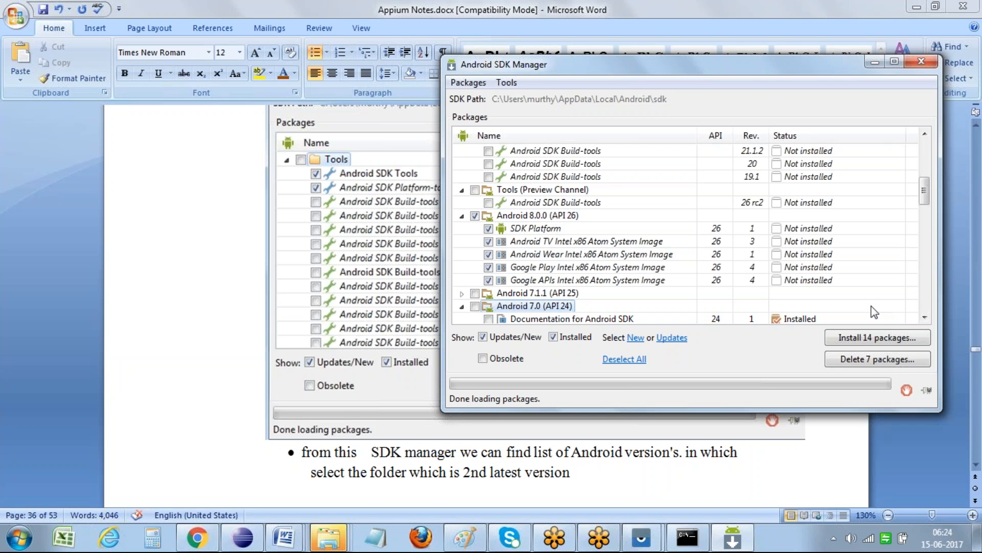
pyautogui.click(539, 295)
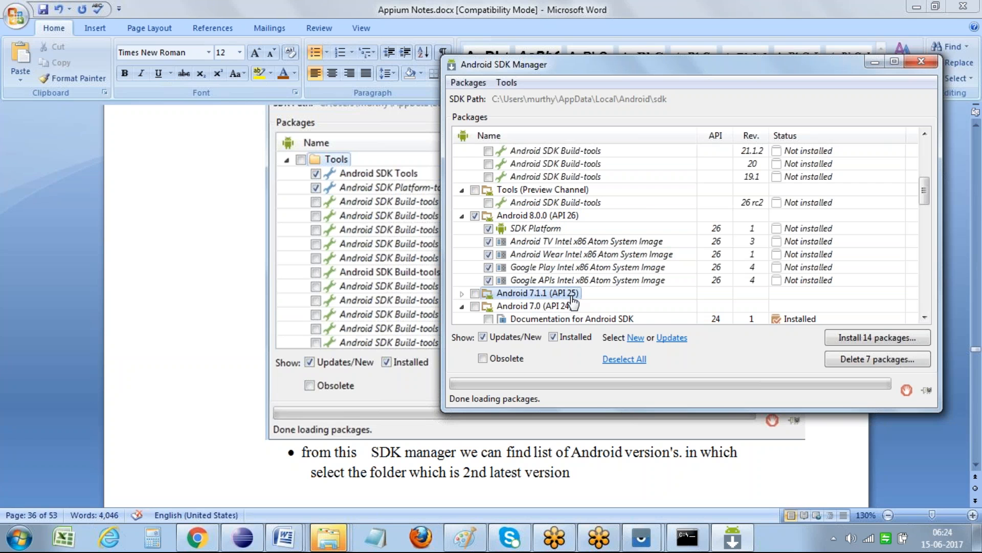
pyautogui.click(585, 477)
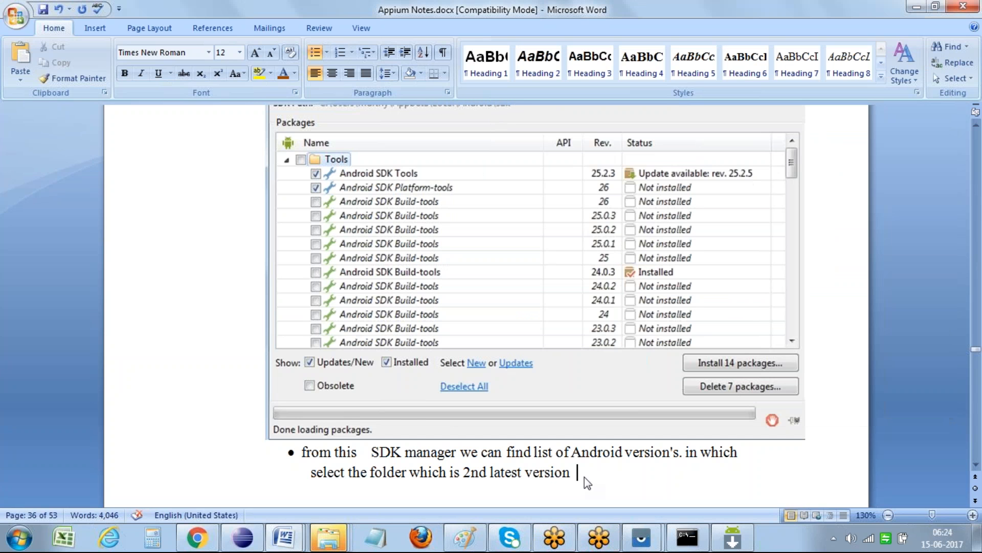
# Step: Add an unbulleted line below the bullet reading "why we are selecting 2nd folder???"
pyautogui.press('Return')
pyautogui.press('BackSpace')
pyautogui.write('why we are selectinf')
pyautogui.press('BackSpace')
pyautogui.write('g 2nd folder???')
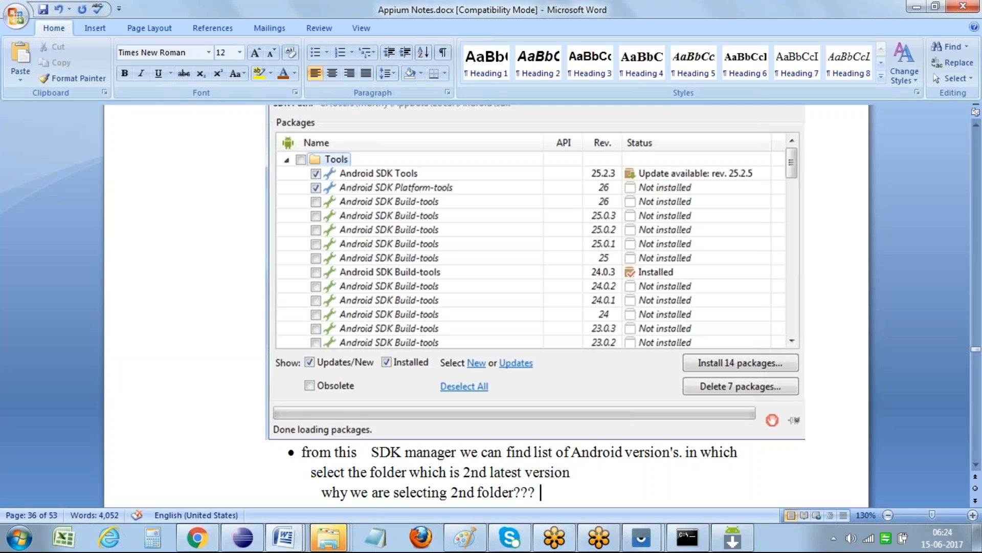
# Step: Insert "why not latest version" before the question marks and prefix the question line with "Q)"
pyautogui.press('Num_Lock')
pyautogui.press('BackSpace')
pyautogui.write('why not')
pyautogui.write(' latest')
pyautogui.write('version')
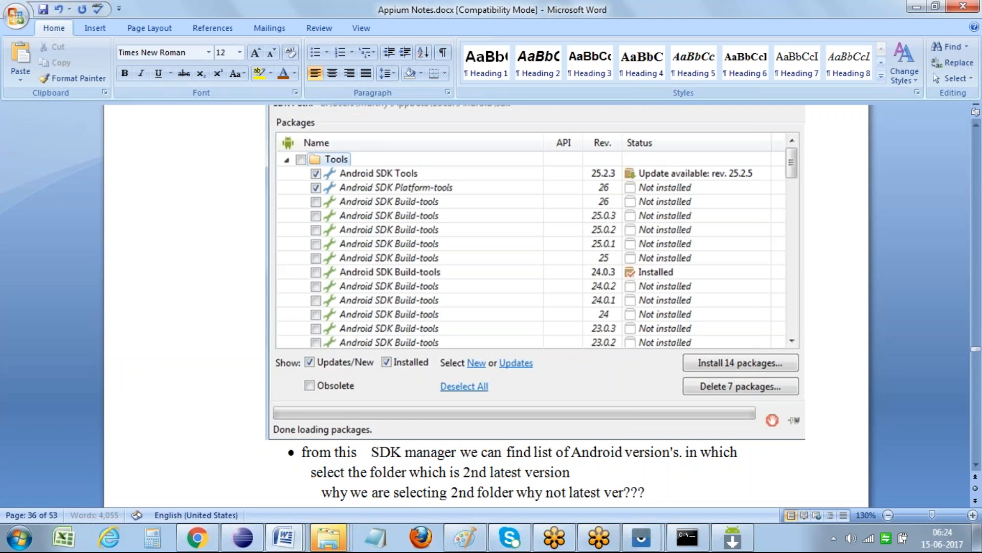
pyautogui.press('Down')
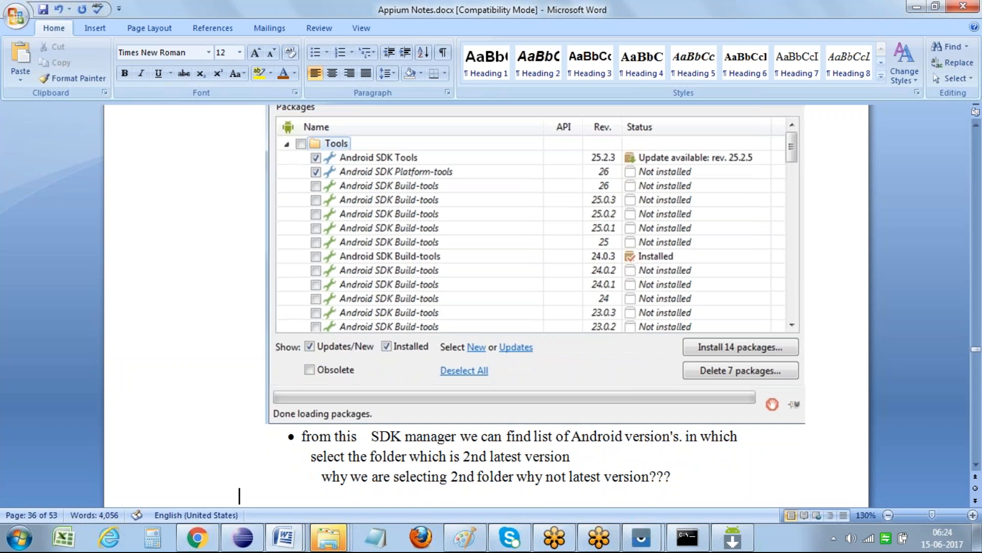
pyautogui.write('Q)')
pyautogui.press('Delete')
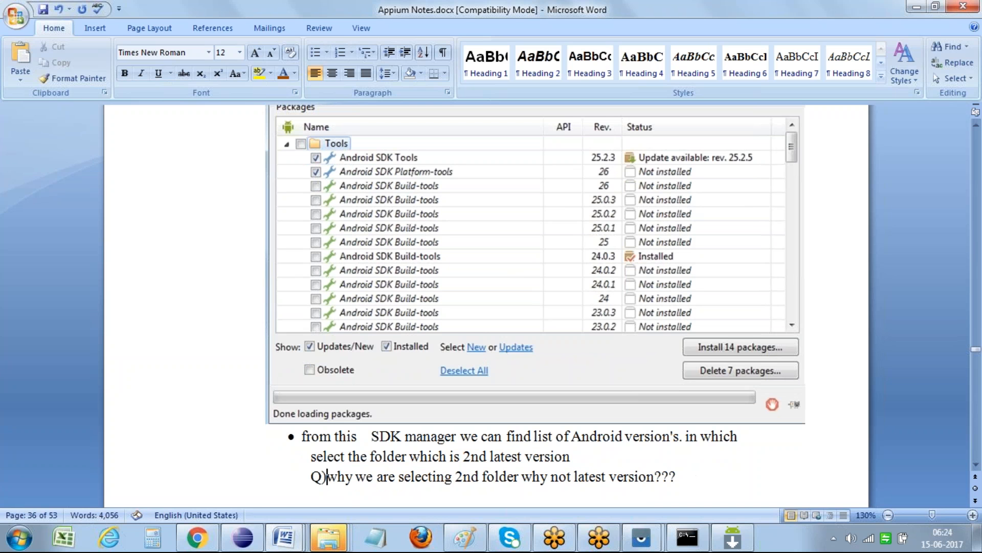
# Step: Start the answer below the question with "A) Usually the latest Android OS will comes with new mobile devices"
pyautogui.press('End')
pyautogui.press('Down')
pyautogui.write('A) Usually the latest an')
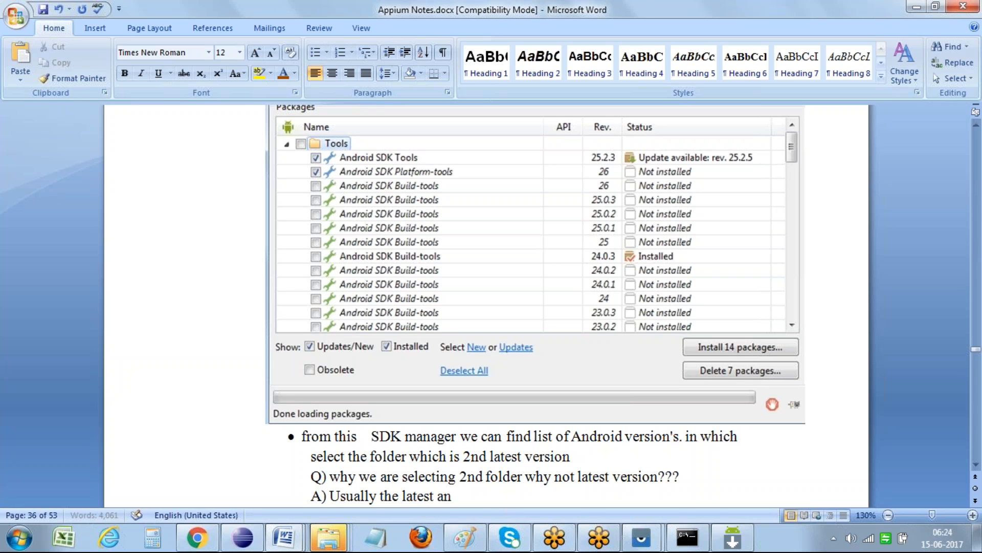
pyautogui.press('BackSpace')
pyautogui.press('BackSpace')
pyautogui.write('Android OS will comes with ne')
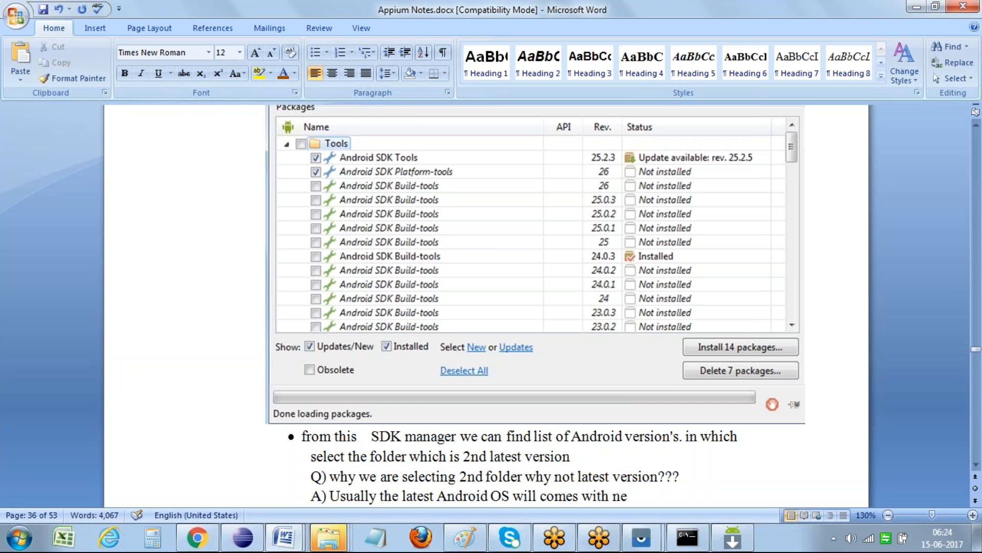
pyautogui.write('w m')
pyautogui.write('obile devices')
# Step: Continue the answer with "if u r using a phone which has older OS it will bit diffcult to execute"
pyautogui.write(' if u r using a o')
pyautogui.write('o')
pyautogui.write('phone whi')
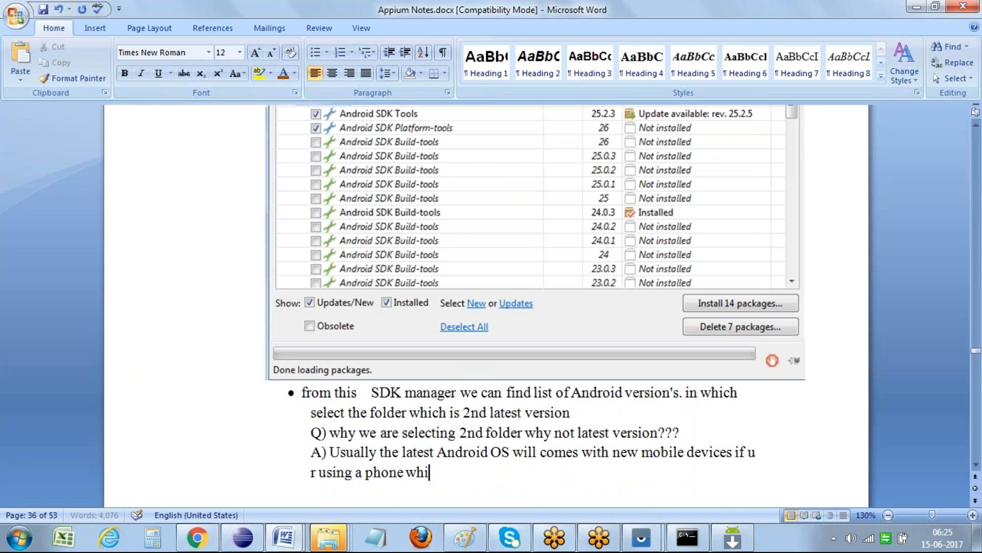
pyautogui.write('ch has older OS it w')
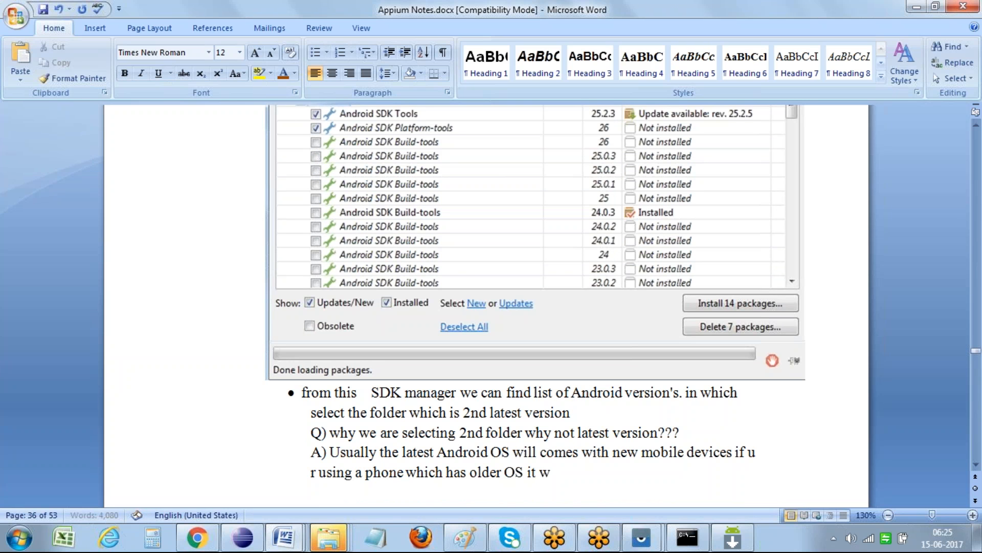
pyautogui.write('ill bit diffcui')
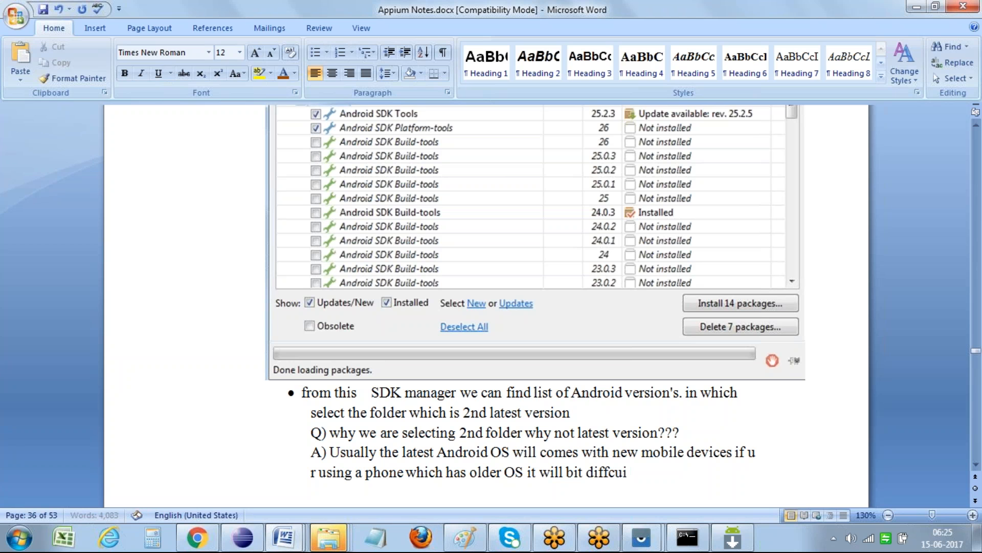
pyautogui.press('BackSpace')
pyautogui.write('lt to execute')
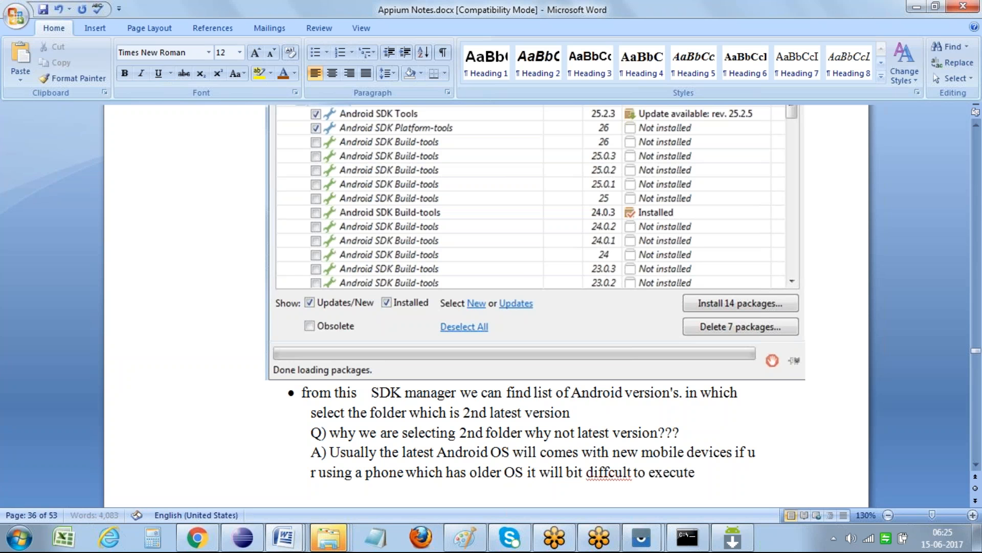
# Step: Finish and save the answer with "hence we are going for previous release", and correct the misspelled "diffcult" to "difficult"
pyautogui.write(' hence we are goi')
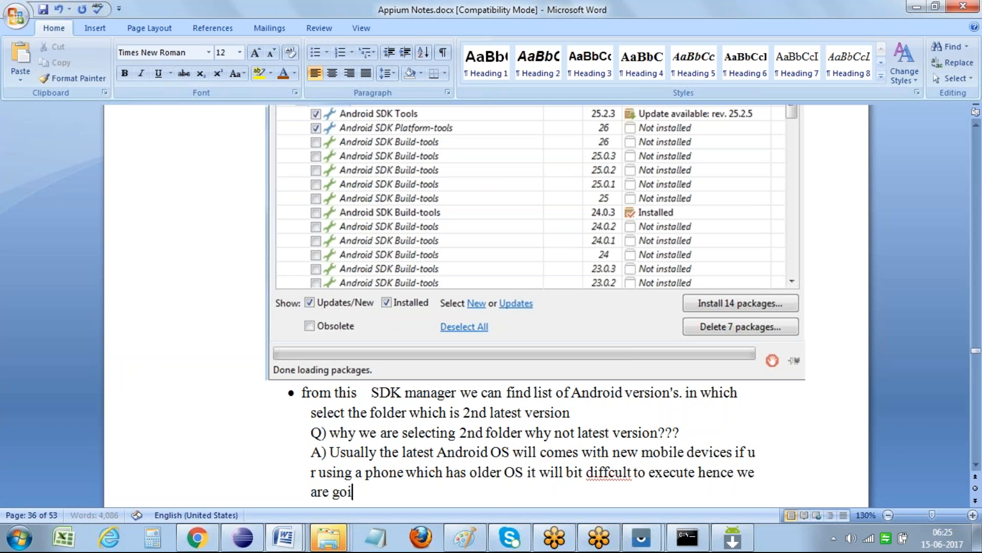
pyautogui.write('ng for previo')
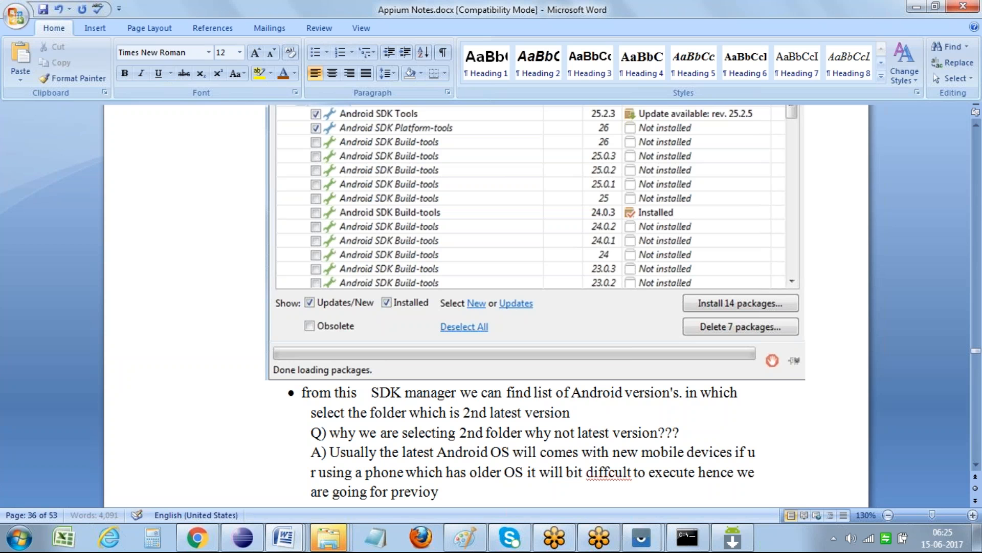
pyautogui.write('us release')
pyautogui.hotkey('ctrl', 's')
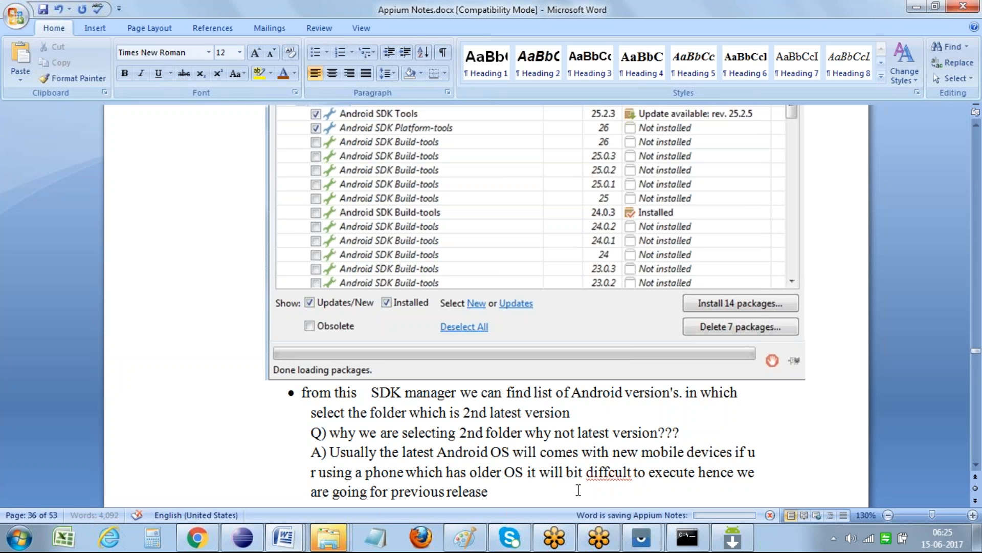
pyautogui.rightClick(627, 471)
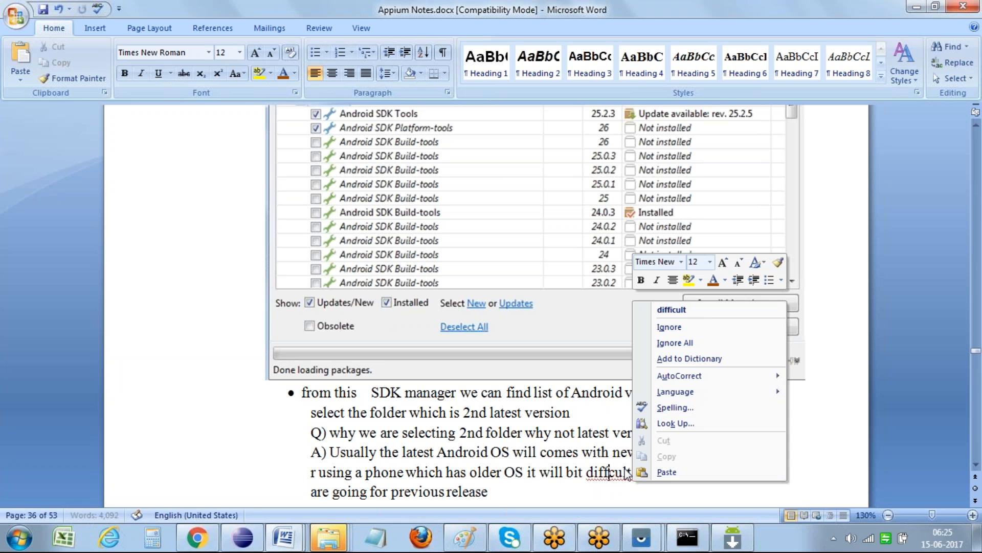
pyautogui.click(670, 309)
# Step: In the Android SDK Manager, deselect Android 8.0.0 (API 26) and select Android 7.1.1 (API 25), collapsing the expanded folders around it
pyautogui.click(724, 543)
pyautogui.click(474, 216)
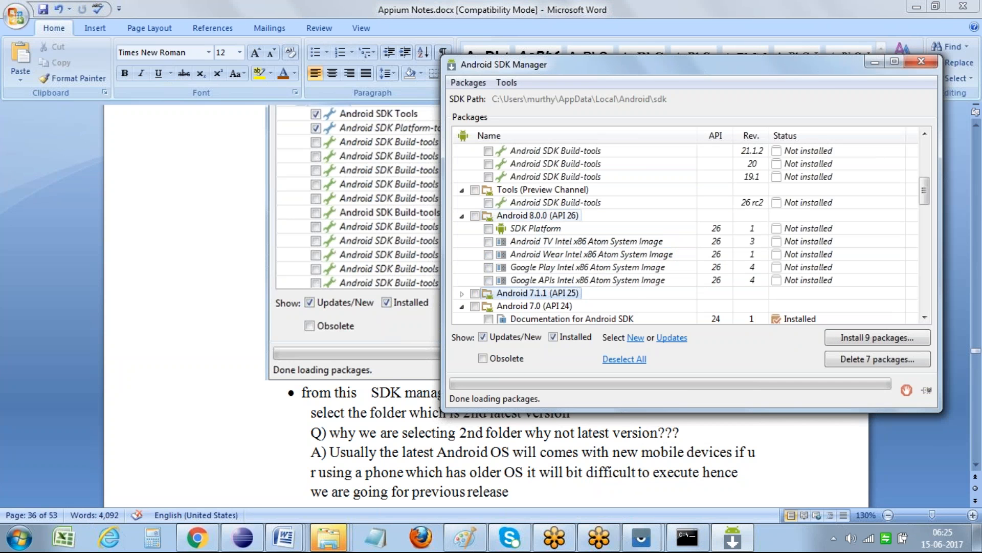
pyautogui.click(462, 190)
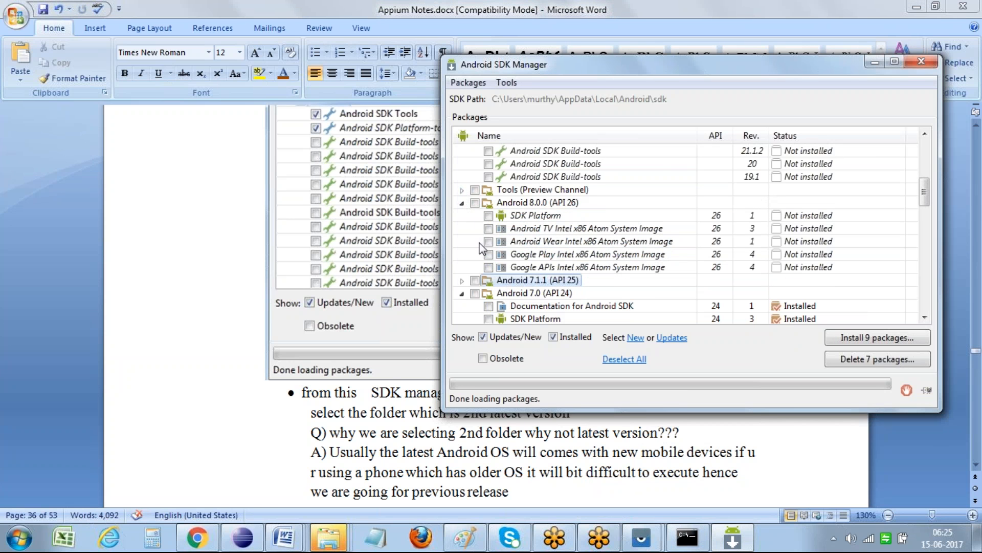
pyautogui.click(462, 203)
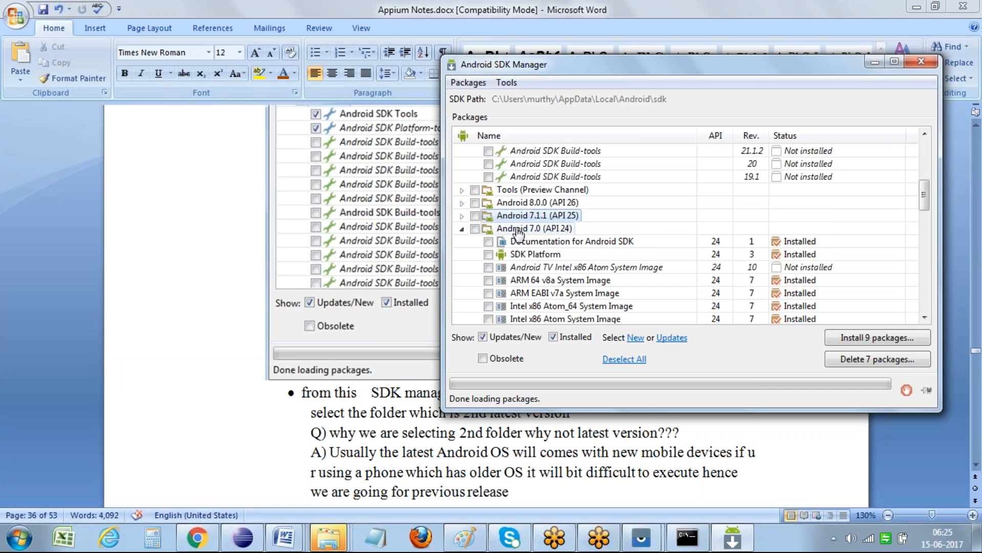
pyautogui.click(474, 216)
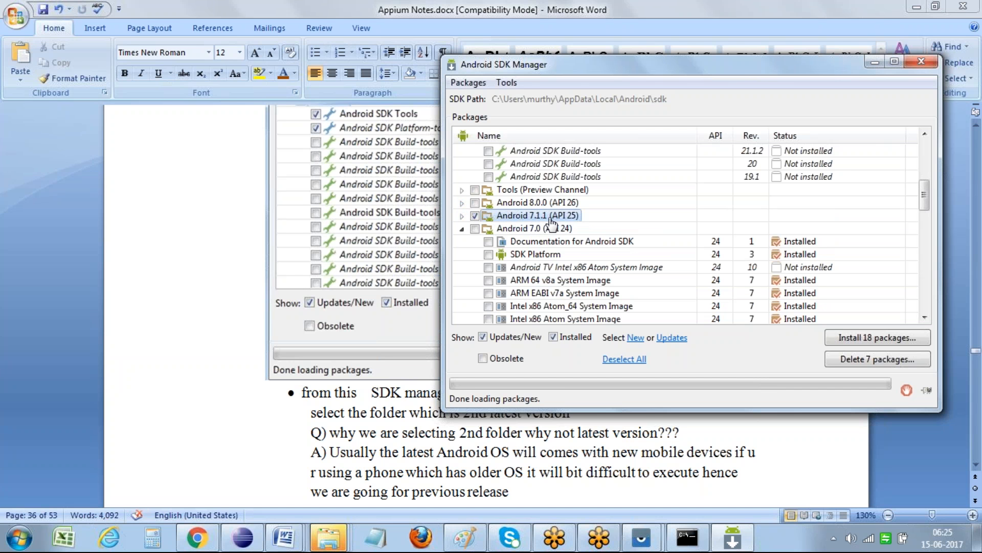
pyautogui.click(462, 229)
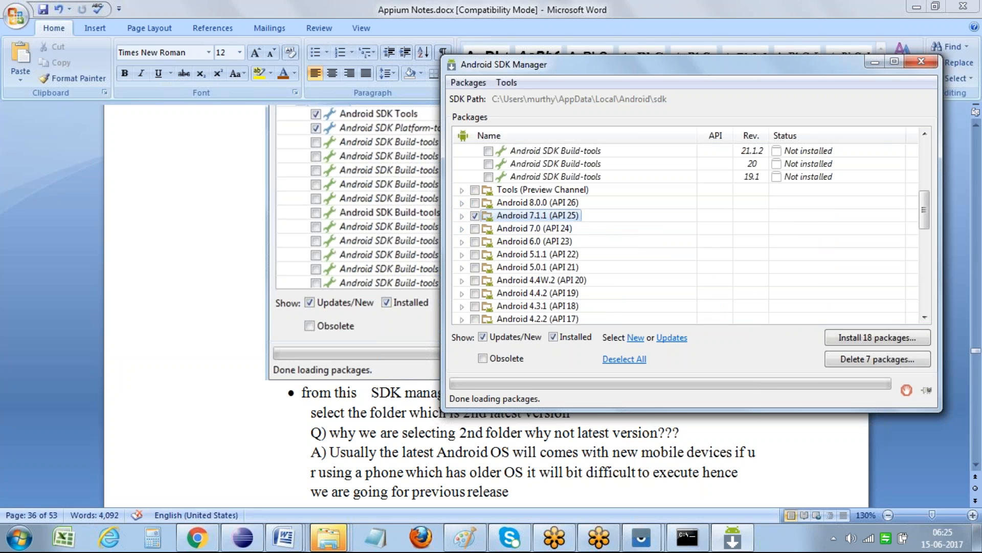
# Step: Review the checked packages in the Tools folder and in the Extras folder of the package list
pyautogui.moveTo(924, 212); pyautogui.dragTo(932, 150)
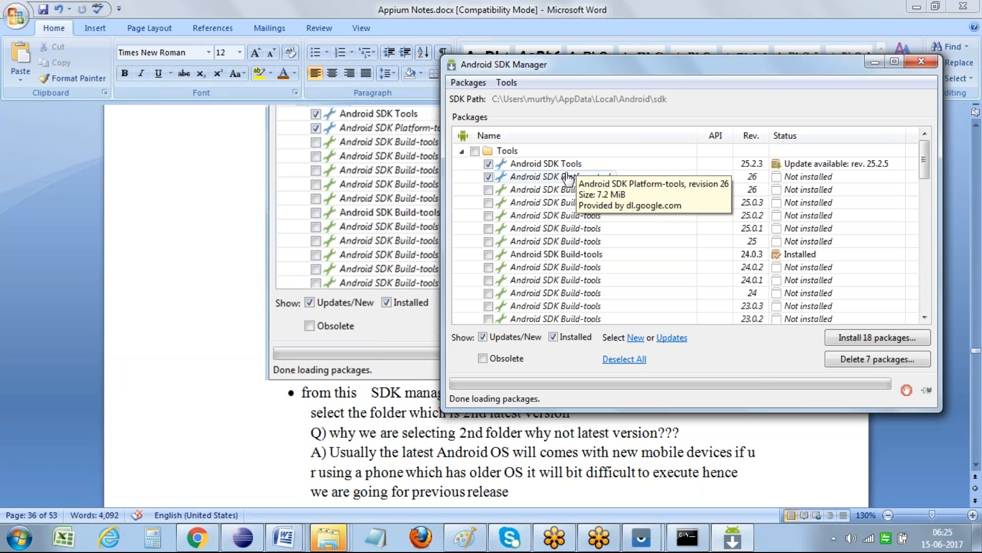
pyautogui.click(463, 151)
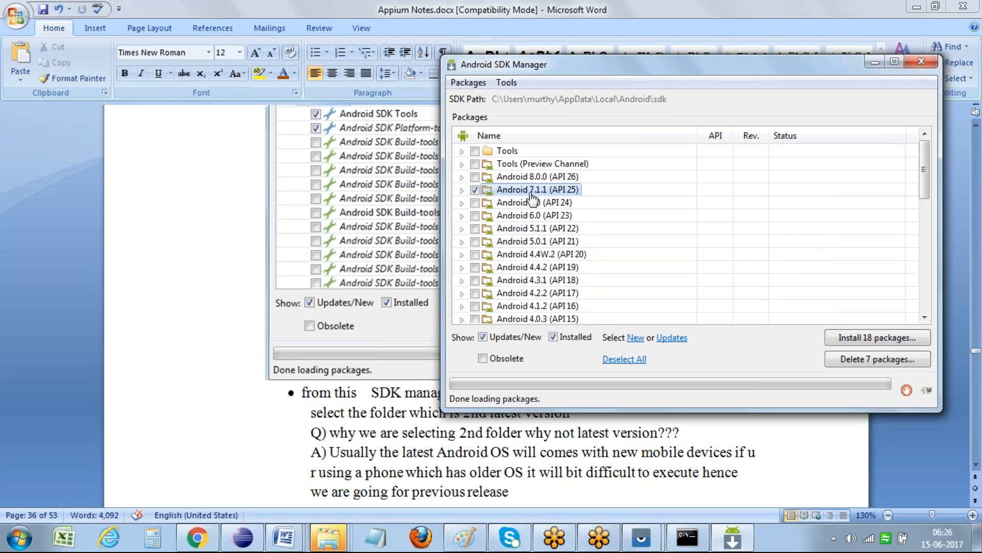
pyautogui.click(462, 151)
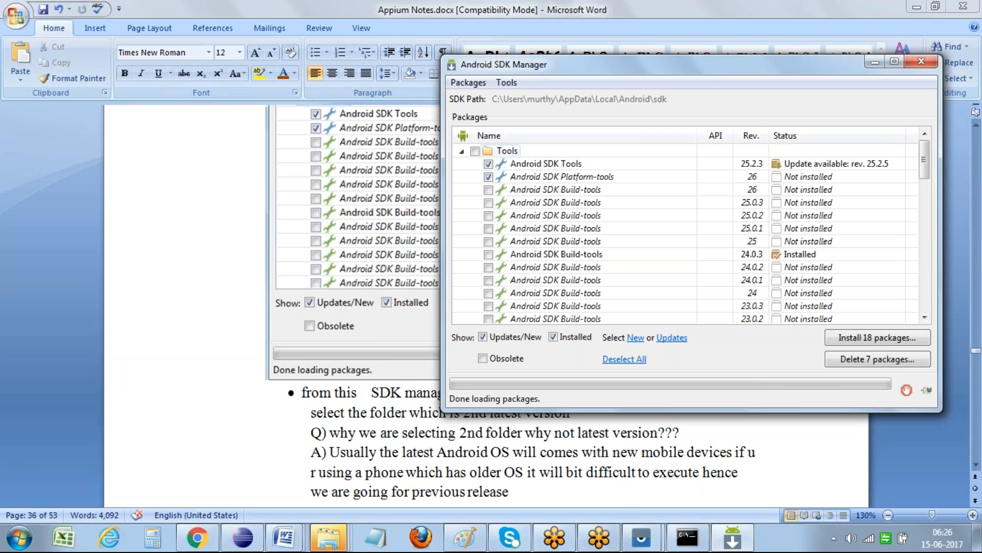
pyautogui.click(462, 151)
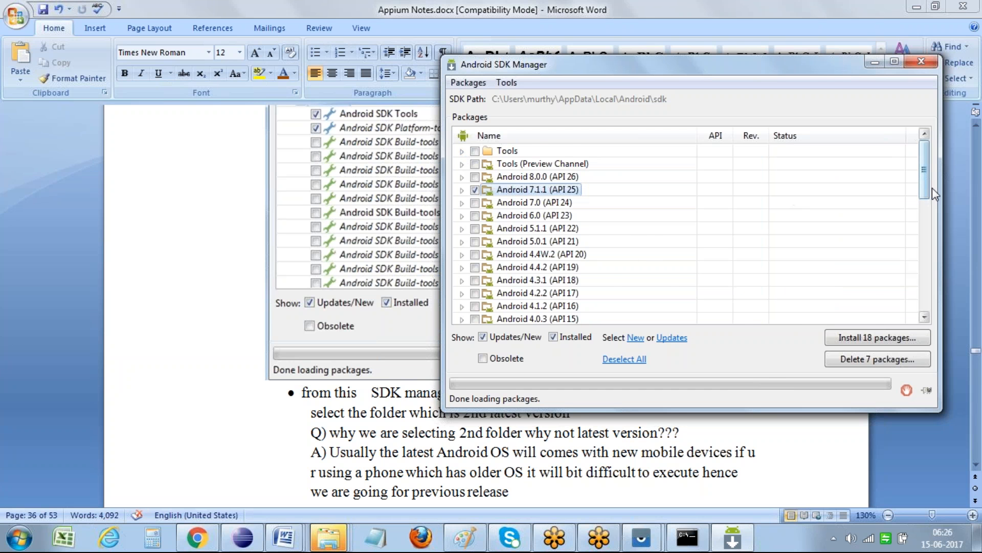
pyautogui.moveTo(923, 191); pyautogui.dragTo(938, 276)
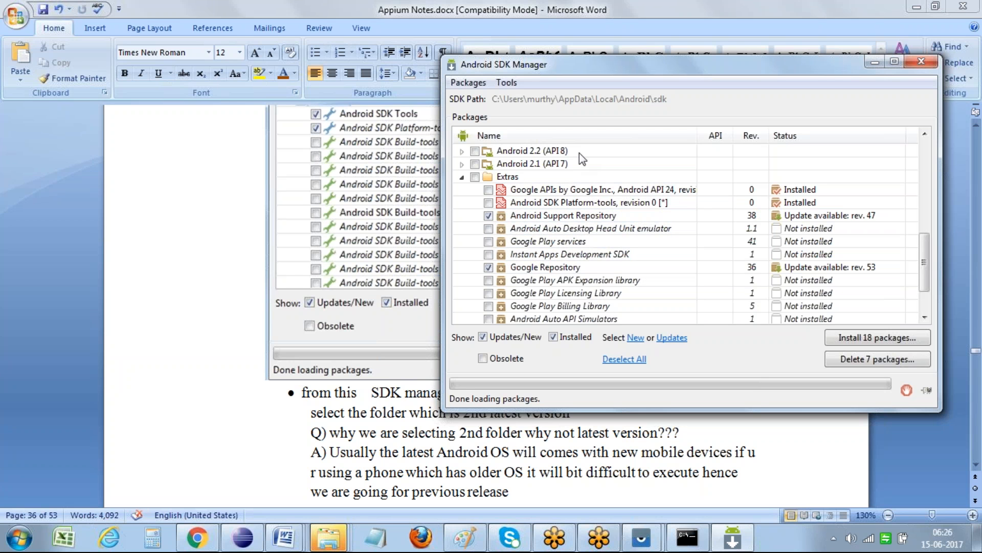
pyautogui.moveTo(922, 262)
pyautogui.mouseDown()
pyautogui.moveTo(926, 287)
pyautogui.moveTo(926, 270)
pyautogui.mouseUp()
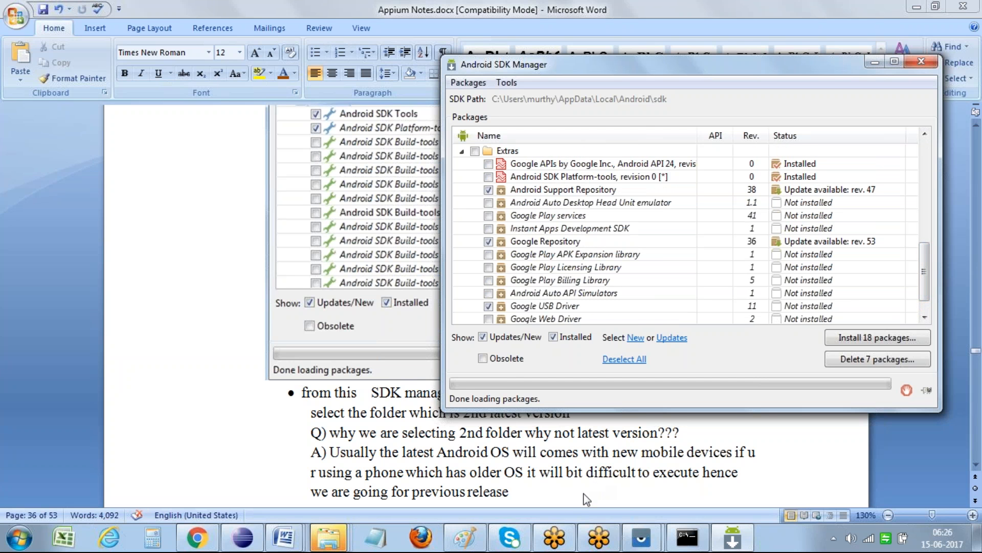
# Step: Below the answer, add the bullet "From the extra folder select the checkboxes which are installed in the below image:"
pyautogui.click(568, 501)
pyautogui.press('Return')
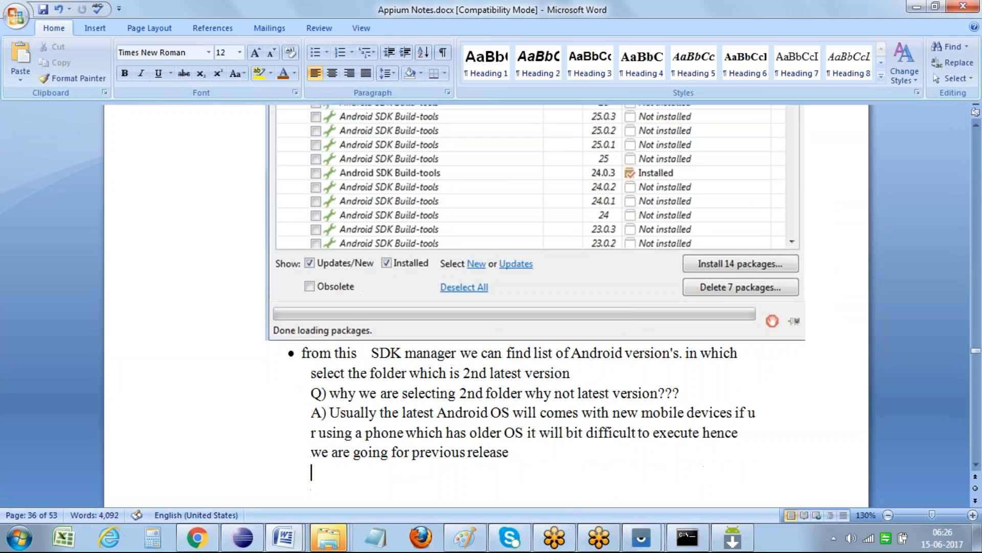
pyautogui.click(317, 53)
pyautogui.write('F')
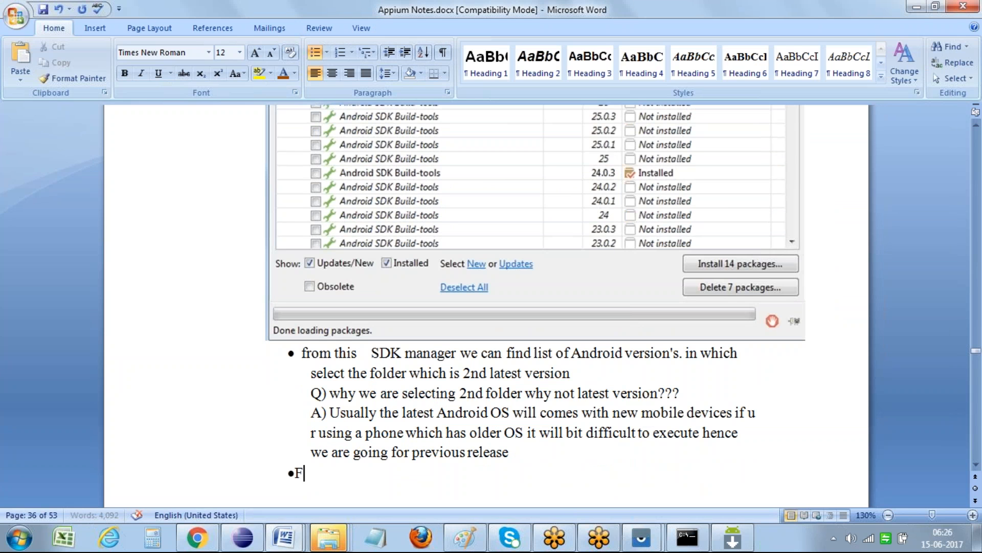
pyautogui.write('rom the extra folder select the checkboxes which wa')
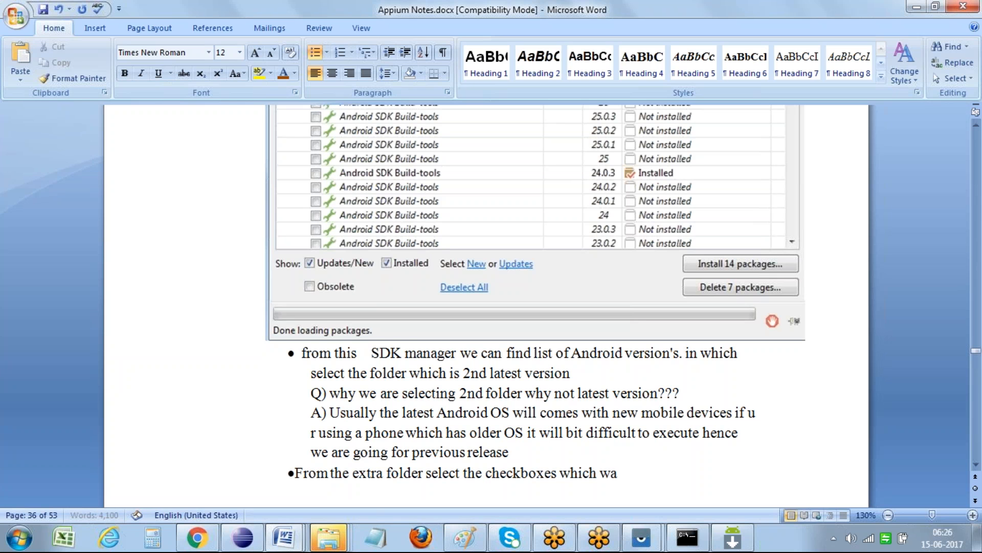
pyautogui.write('re i')
pyautogui.press('BackSpace')
pyautogui.press('BackSpace')
pyautogui.press('BackSpace')
pyautogui.write('are installed n')
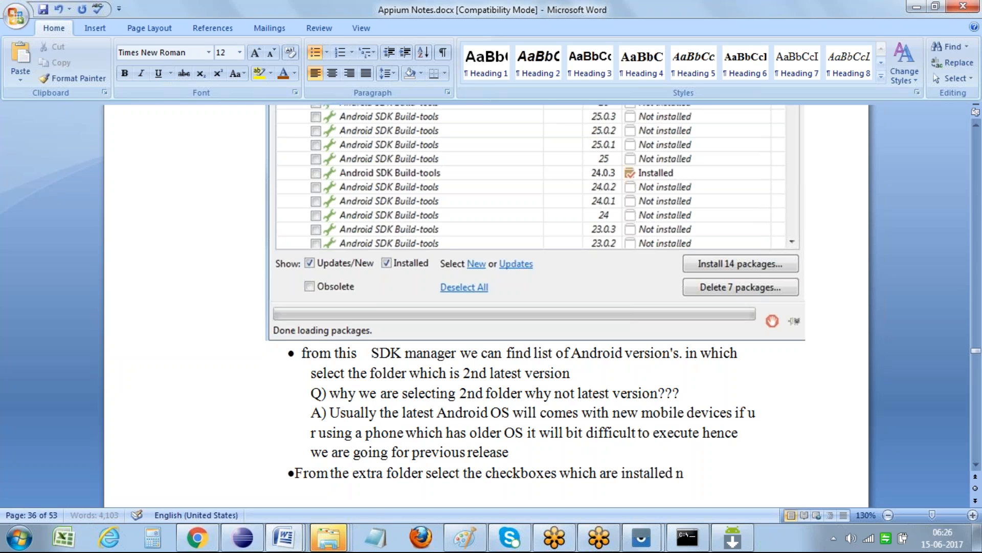
pyautogui.write('in the below image:')
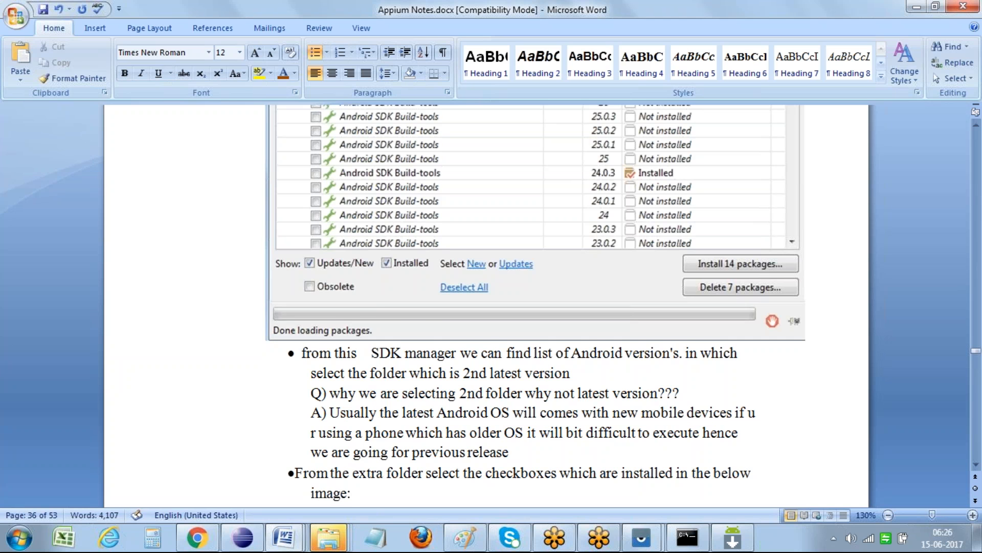
# Step: Paste the copied screenshot of the Extras package selection below the new bullet
pyautogui.press('Return')
pyautogui.press('Return')
pyautogui.hotkey('ctrl', 'v')
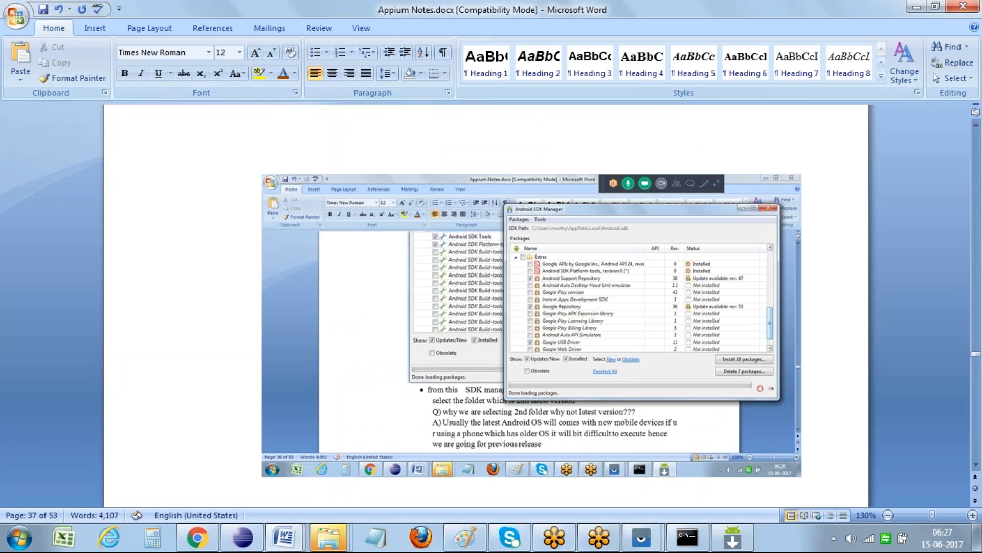
# Step: Add the bullet "Finally click on Install", checking the install button's label in the Android SDK Manager
pyautogui.click(315, 53)
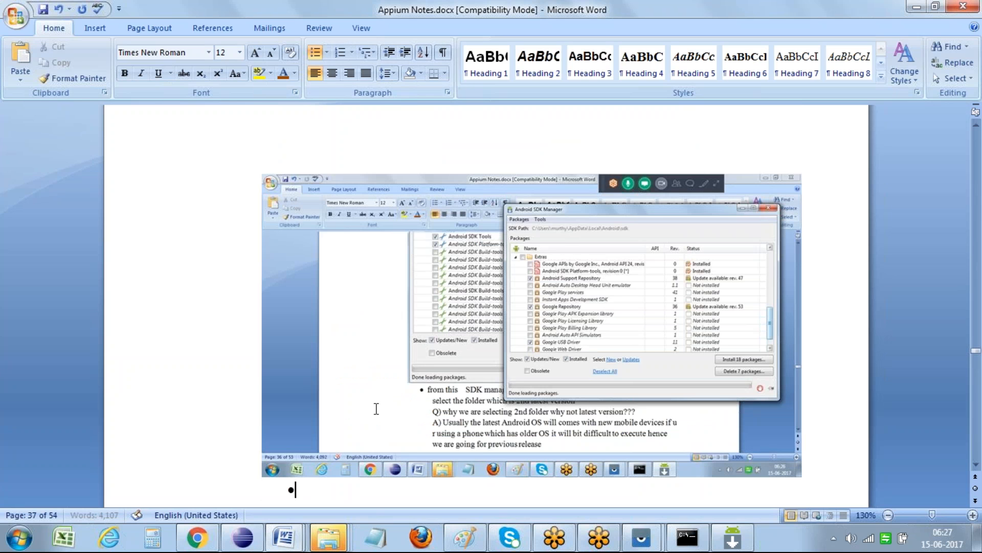
pyautogui.write('Finally click on')
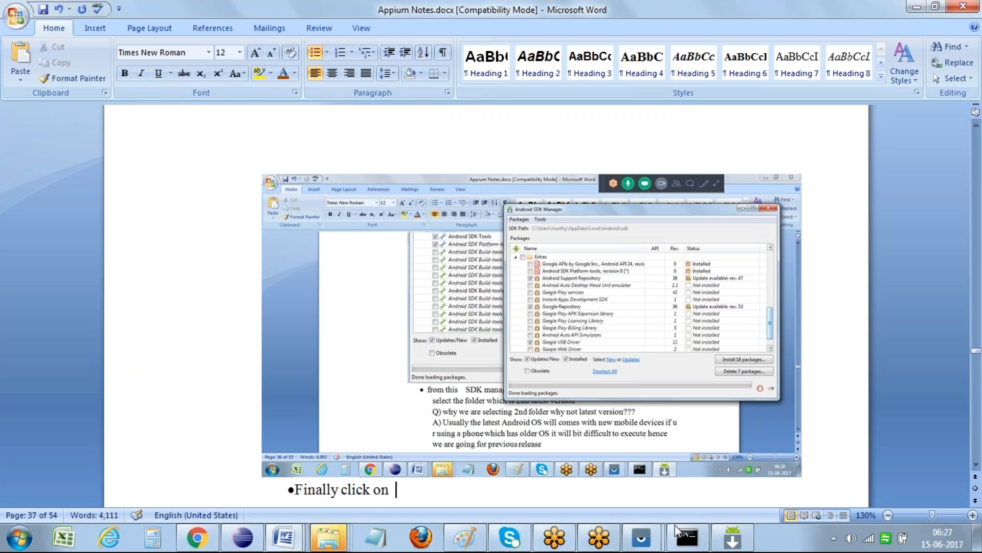
pyautogui.click(733, 538)
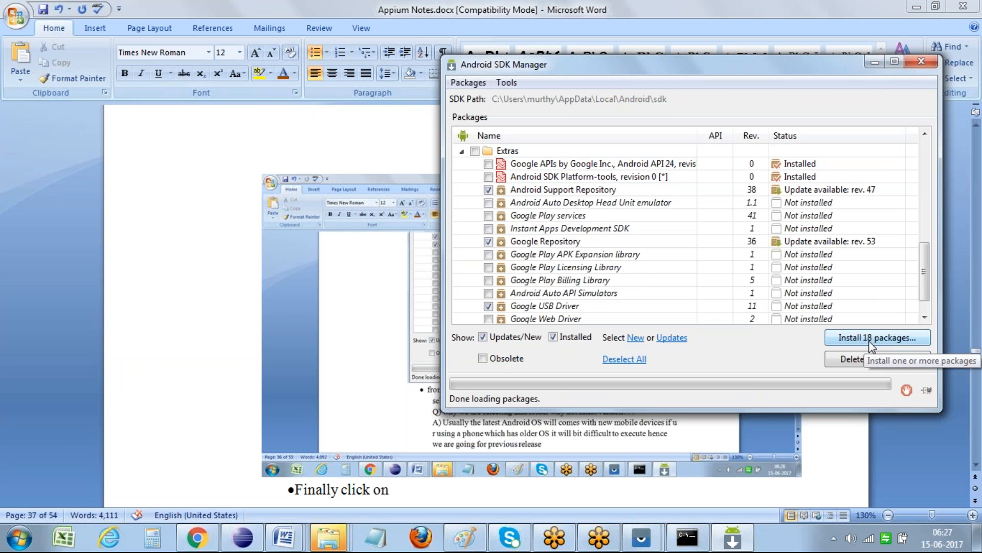
pyautogui.click(434, 494)
pyautogui.write('Install')
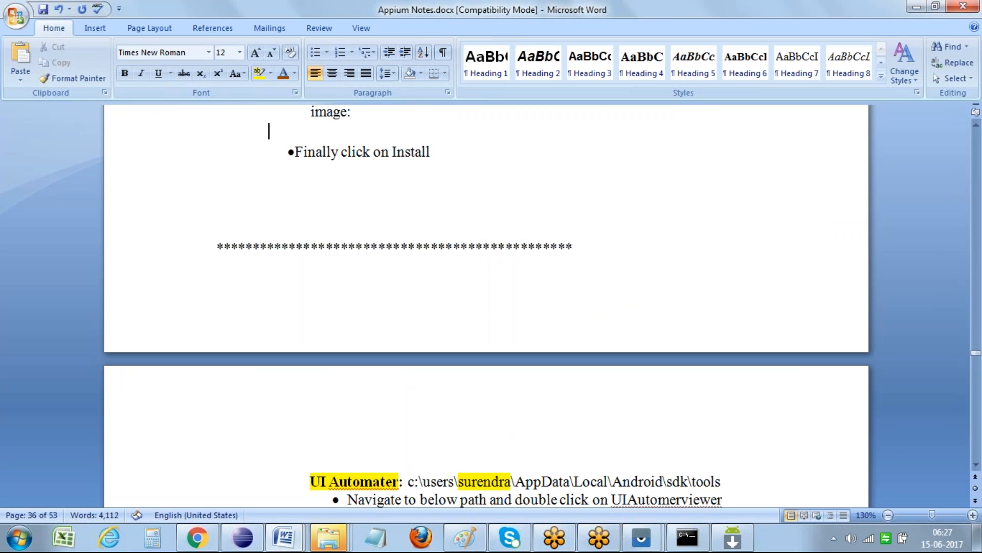
# Step: Continue the bullet with "18 pacakges button for me its displaying as 18 where as for you it might increase the count but go for install packages."
pyautogui.scroll(-5, 352, 220)
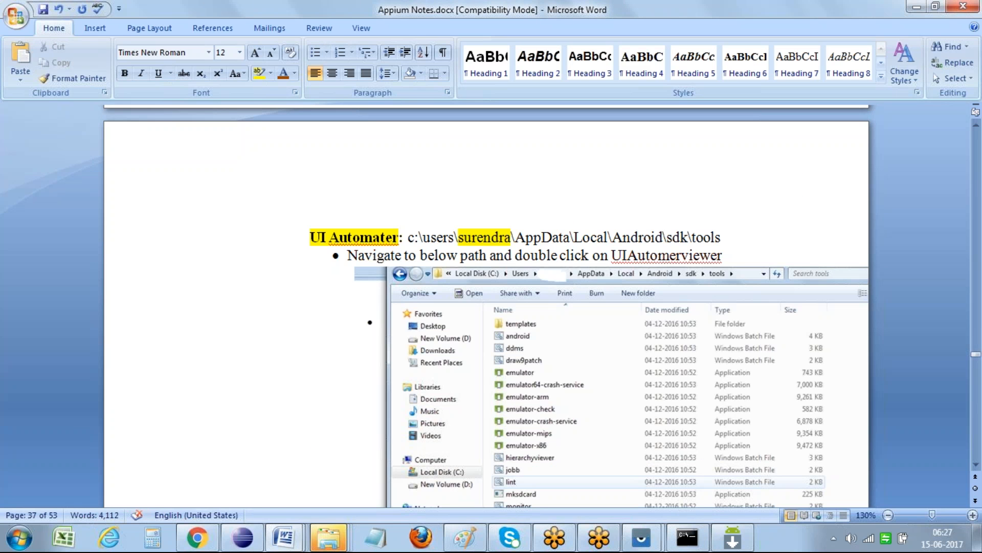
pyautogui.scroll(5, 352, 220)
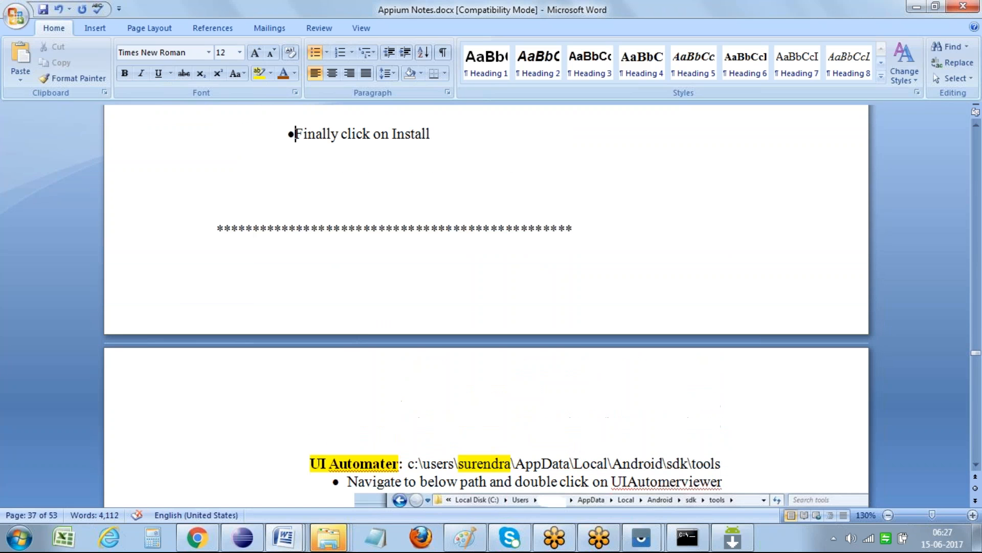
pyautogui.press('Num_Lock')
pyautogui.press('pageup')
pyautogui.press('pageup')
pyautogui.press('pagedown')
pyautogui.press('pagedown')
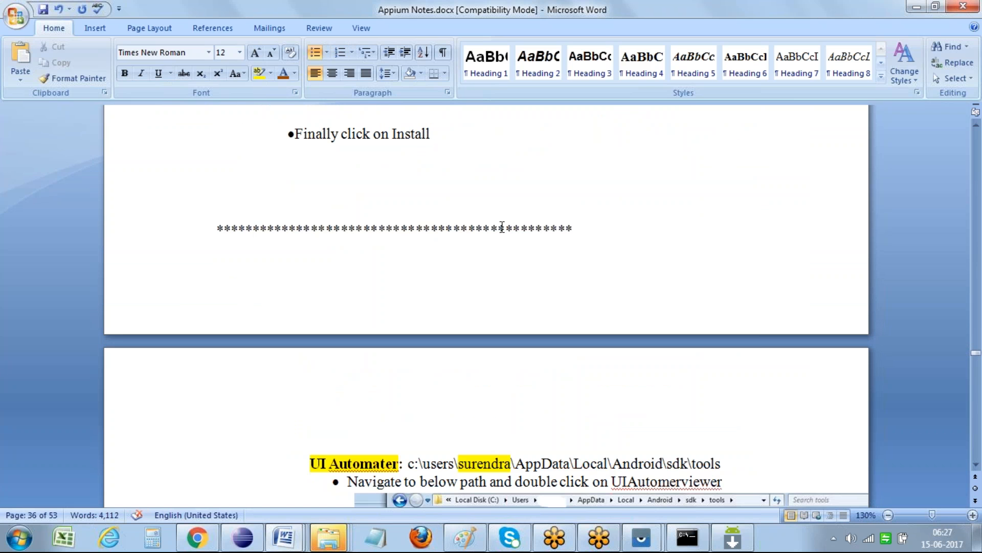
pyautogui.write('18 pacakges button for me its displaying as 18 where as for you it might increase the cou')
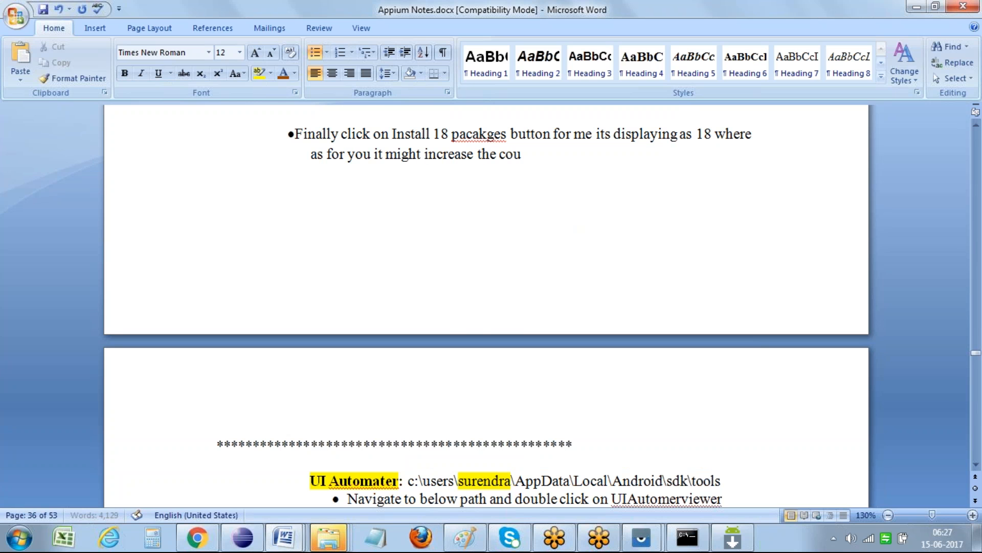
pyautogui.write('nt but go for install packages.')
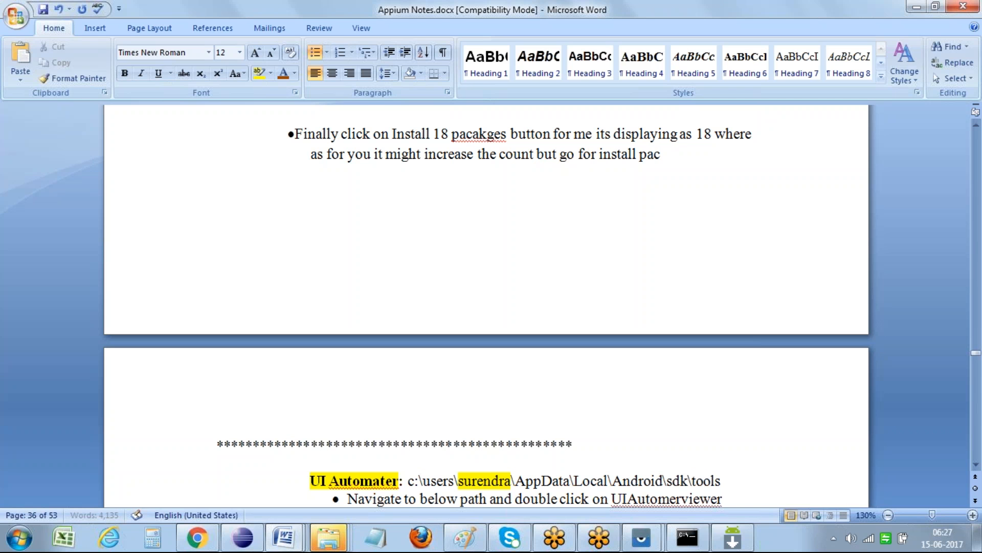
# Step: Switch to the Android SDK Manager, deselect all packages in the Extras folder and collapse the folder
pyautogui.click(737, 545)
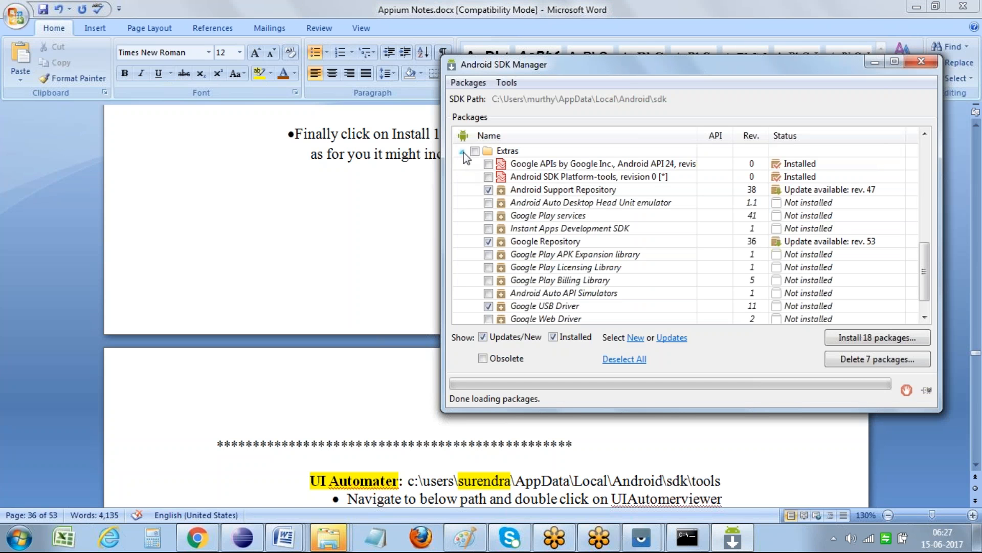
pyautogui.click(475, 152)
pyautogui.click(462, 151)
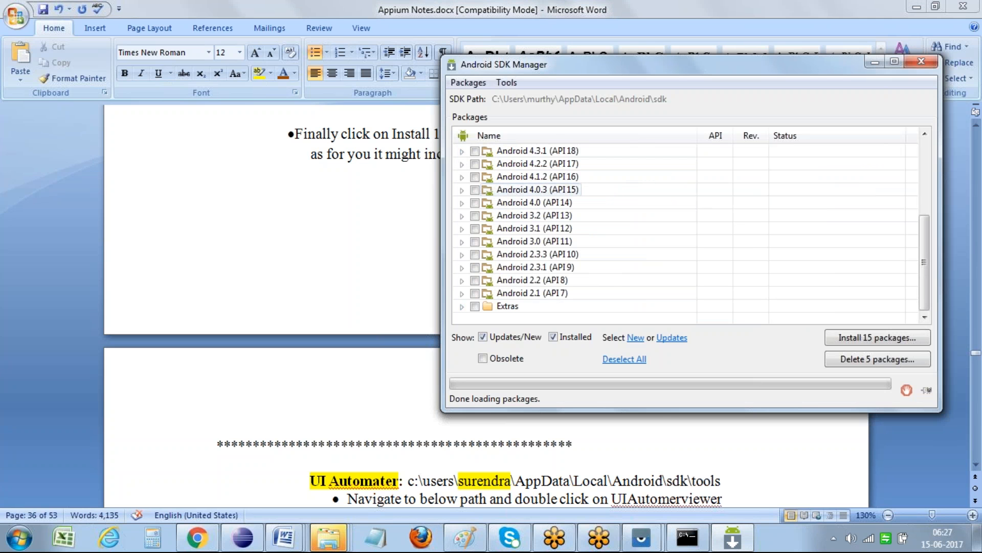
# Step: Select Android 4.4.2 (API 19) in the package list and close the Android SDK Manager without installing
pyautogui.moveTo(931, 274); pyautogui.dragTo(942, 213)
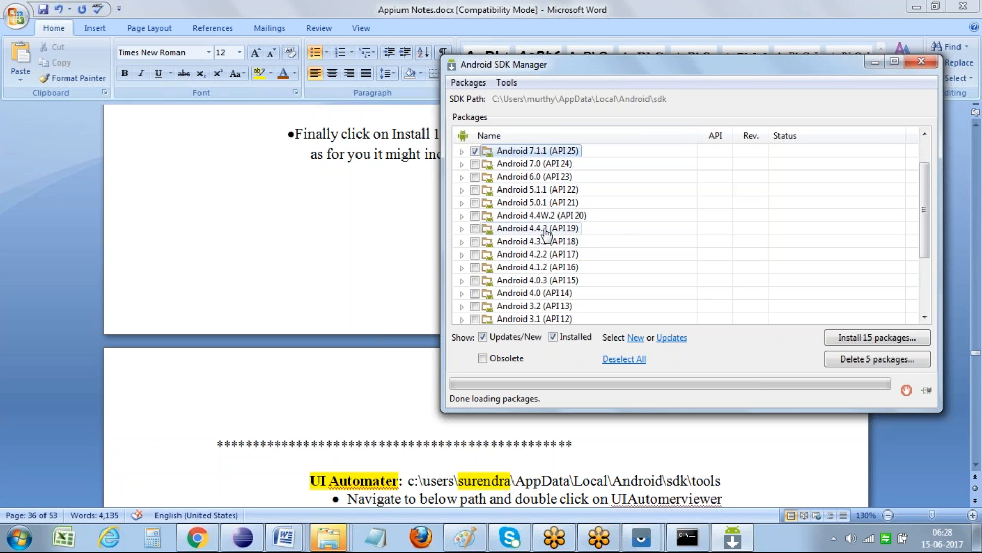
pyautogui.click(474, 229)
pyautogui.click(922, 60)
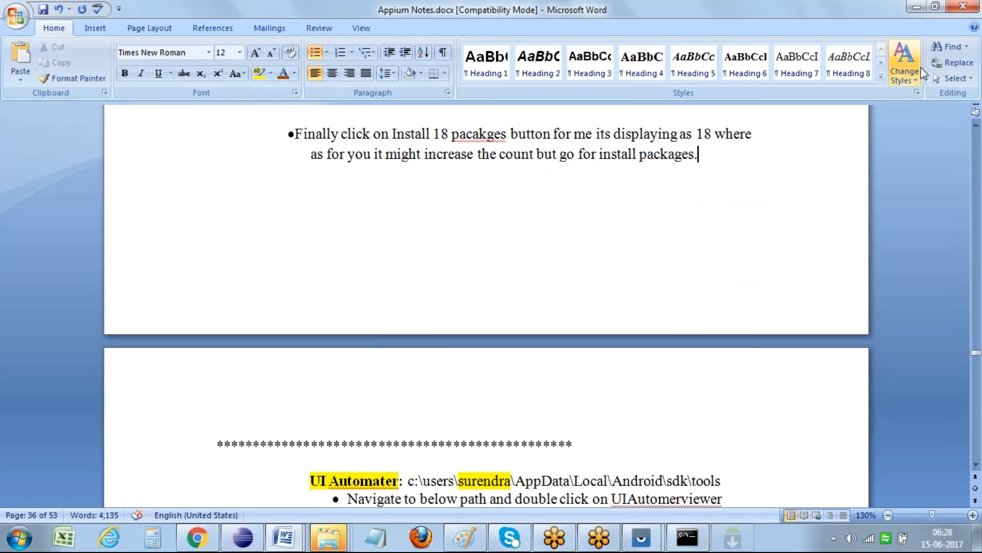
# Step: Add the bullet "It will take sometime to finish once it was done then goto below path to checkout whether all got installed or not"
pyautogui.click(733, 177)
pyautogui.press('Return')
pyautogui.write('It')
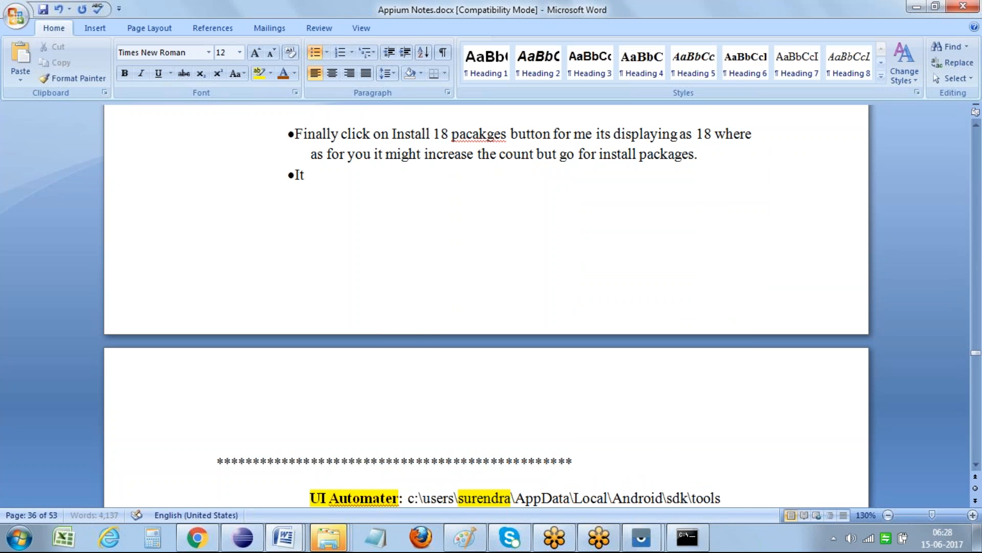
pyautogui.write(' will take ')
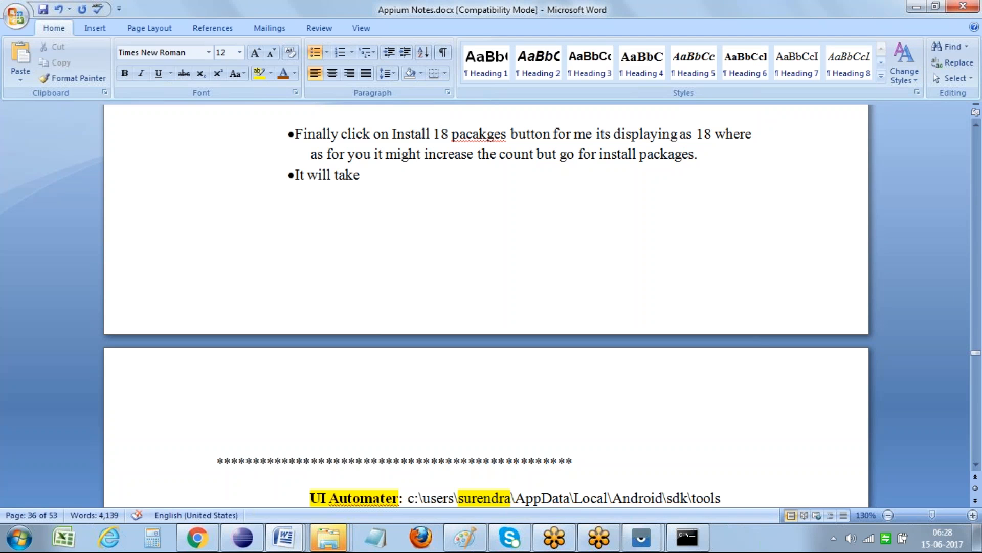
pyautogui.write('sometime t')
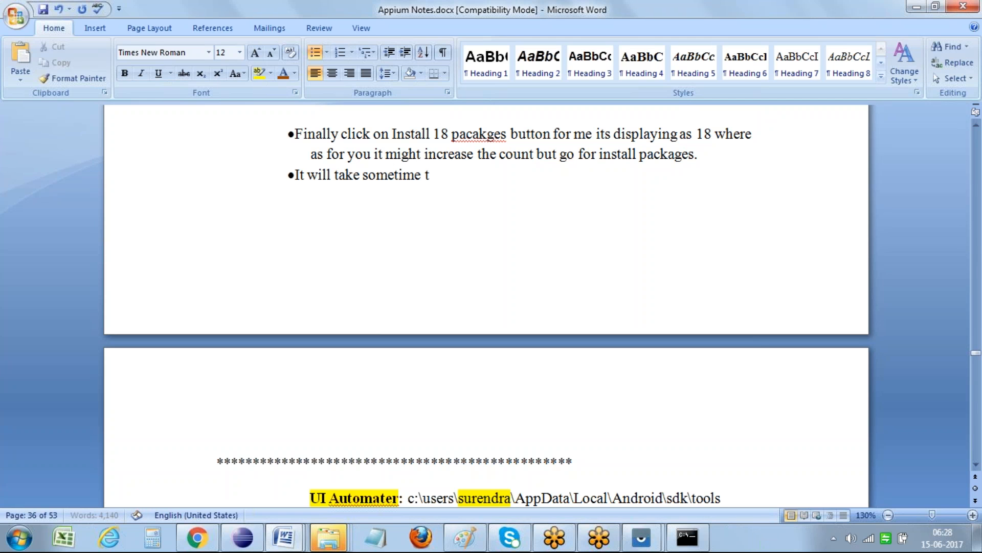
pyautogui.write('o finsh once it was d')
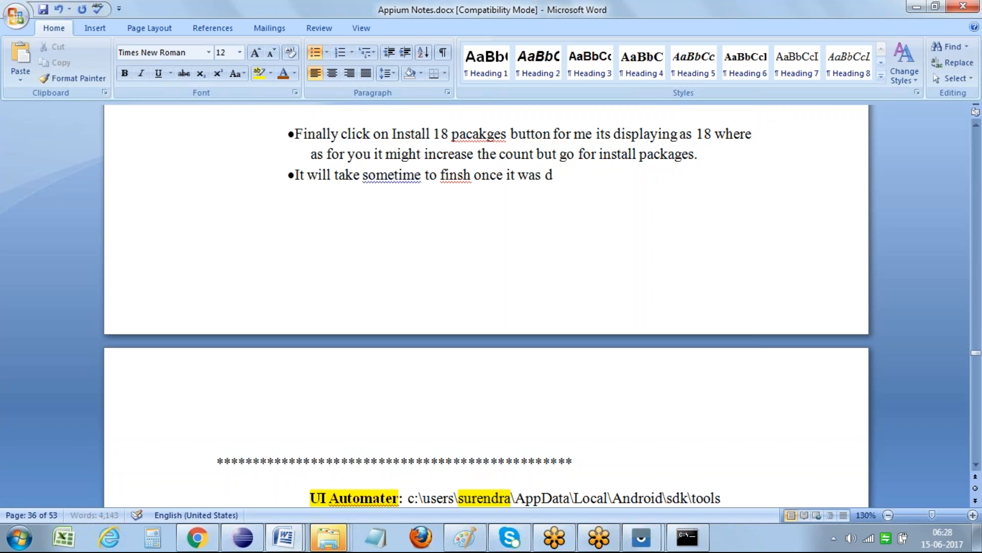
pyautogui.write('one then go')
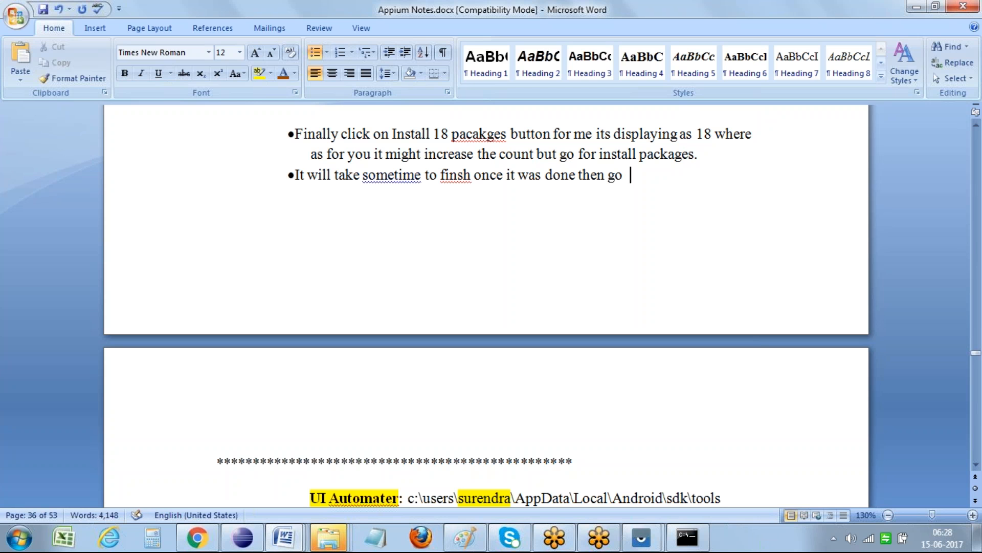
pyautogui.press('BackSpace')
pyautogui.write('to below path to check')
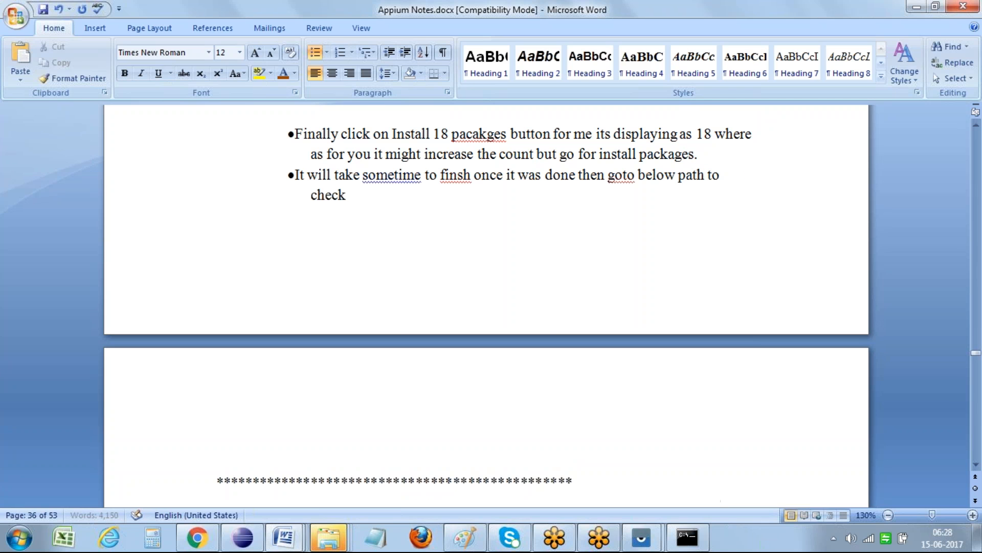
pyautogui.write('out whether all got installed or not')
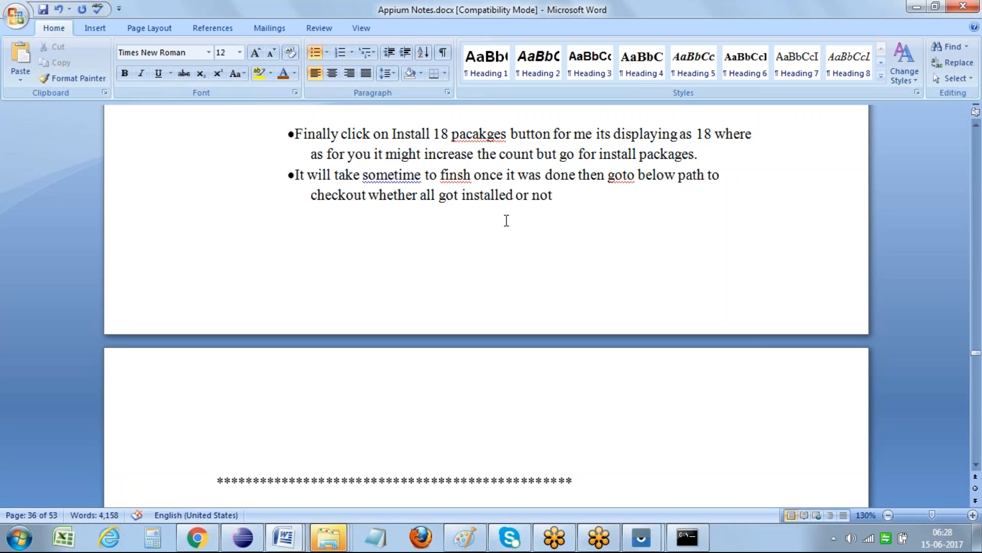
pyautogui.click(460, 176)
pyautogui.write('i')
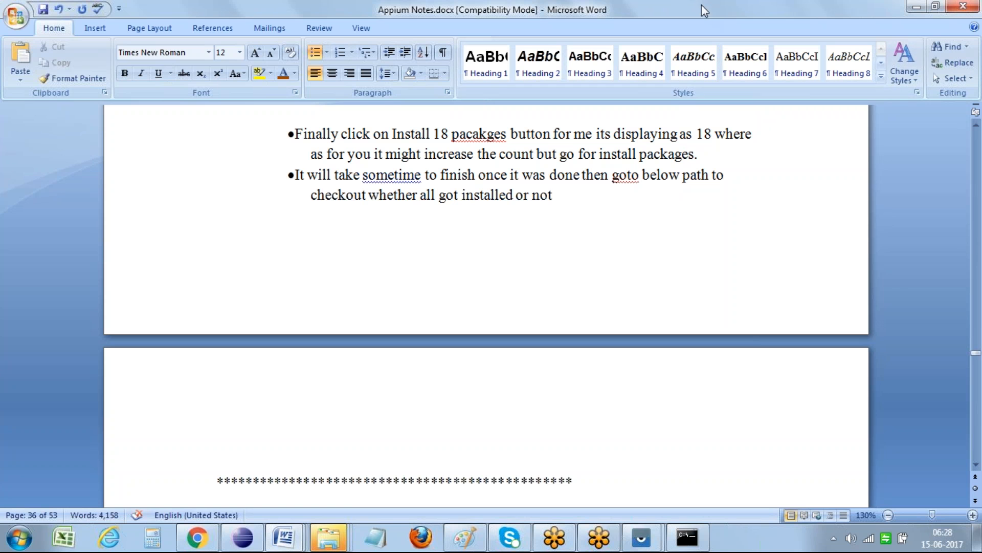
# Step: Switch to Windows Explorer, open the Android\sdk folder inside AppData\Local, and point out its tools and platform-tools folders
pyautogui.click(698, 46)
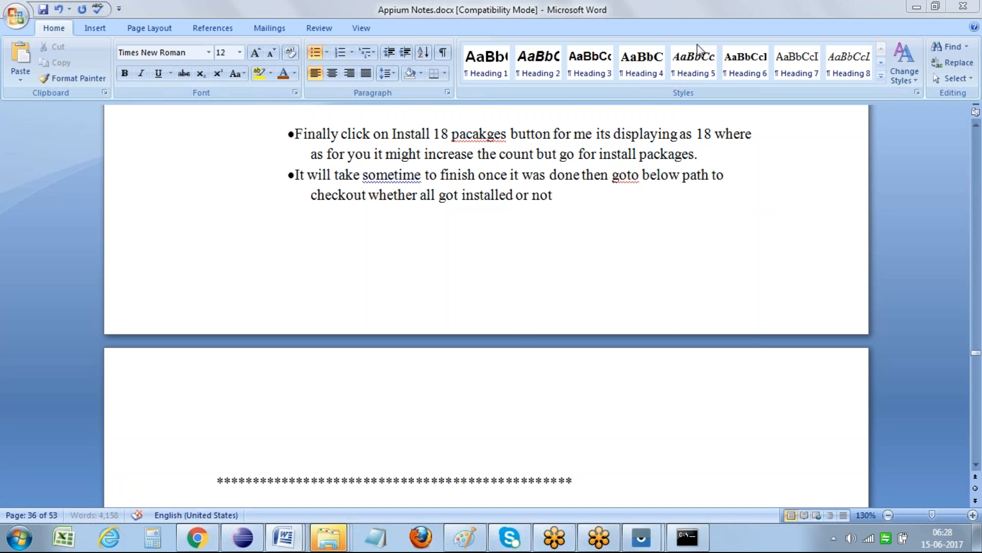
pyautogui.hotkey('alt', 'Tab')
pyautogui.click(527, 185)
pyautogui.write('an')
pyautogui.press('Return')
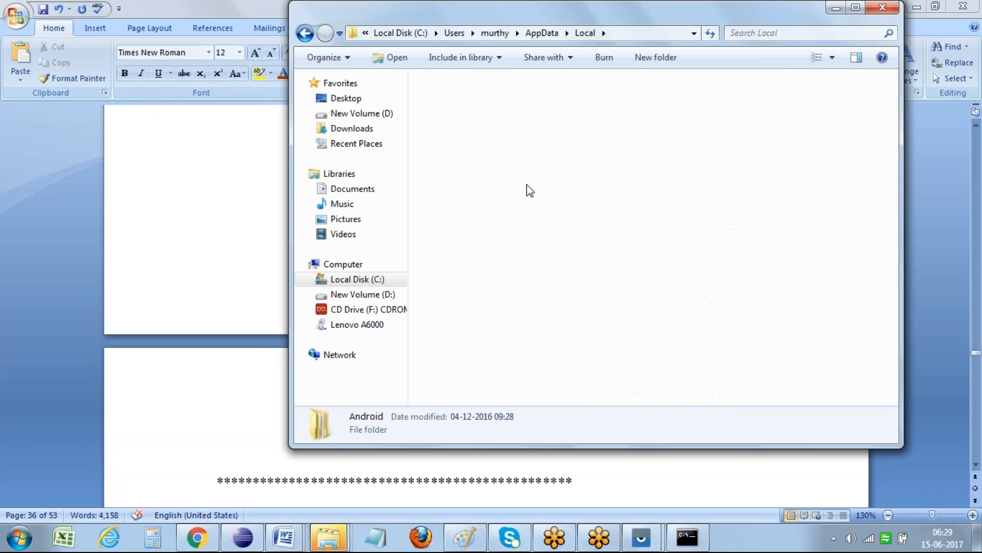
pyautogui.click(447, 102)
pyautogui.doubleClick(447, 102)
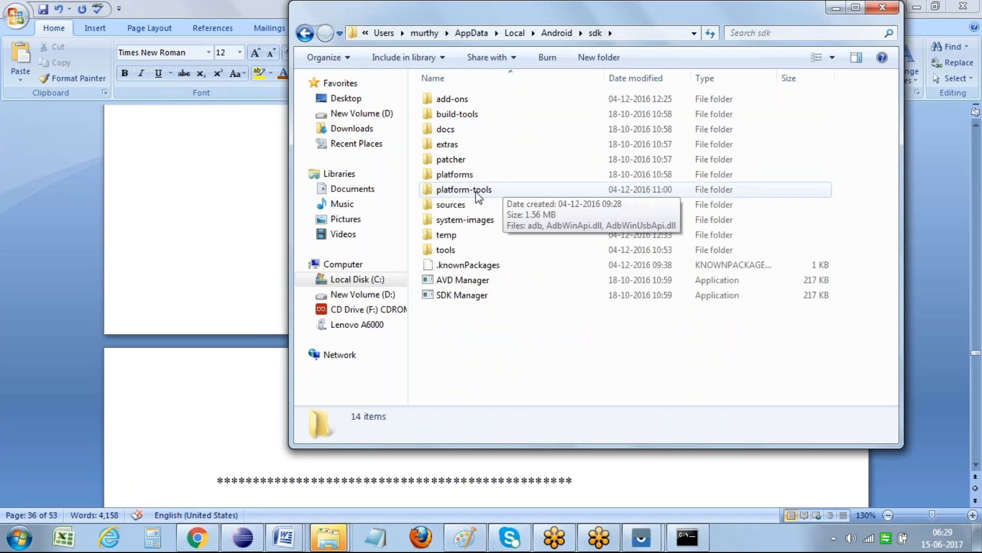
pyautogui.click(454, 251)
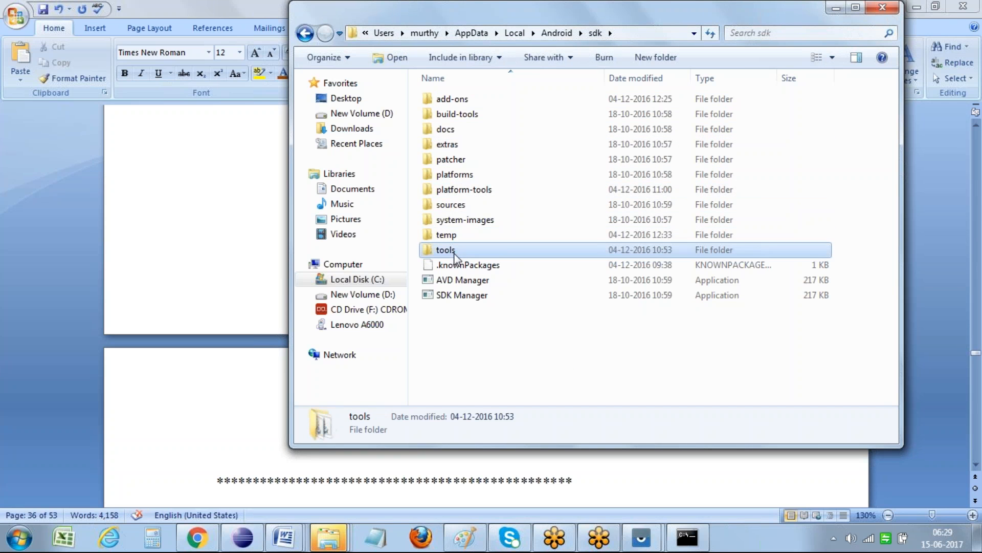
pyautogui.click(451, 189)
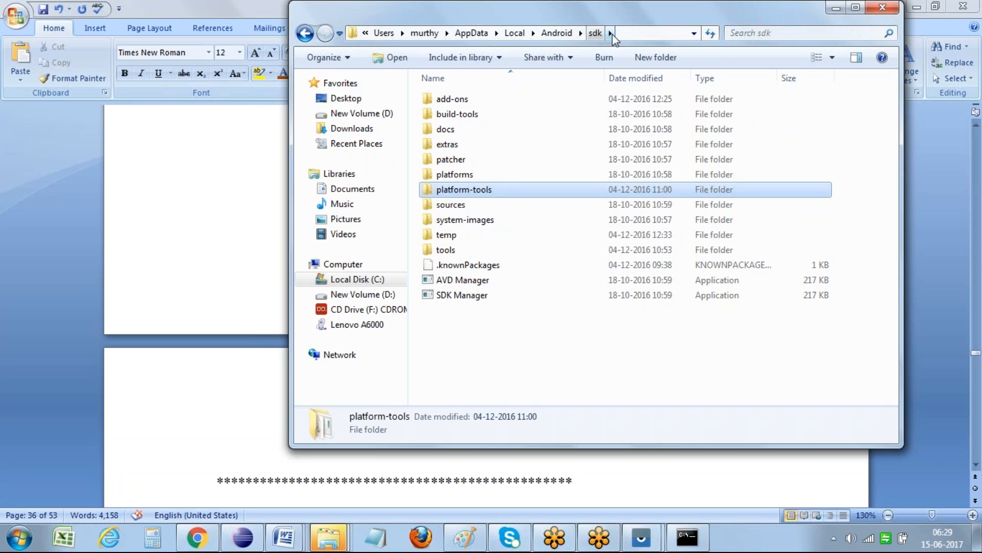
# Step: Copy the sdk folder's path from Windows Explorer, paste it below the last bullet in the Word notes, and replace the account name in it
pyautogui.click(634, 41)
pyautogui.hotkey('ctrl', 'c')
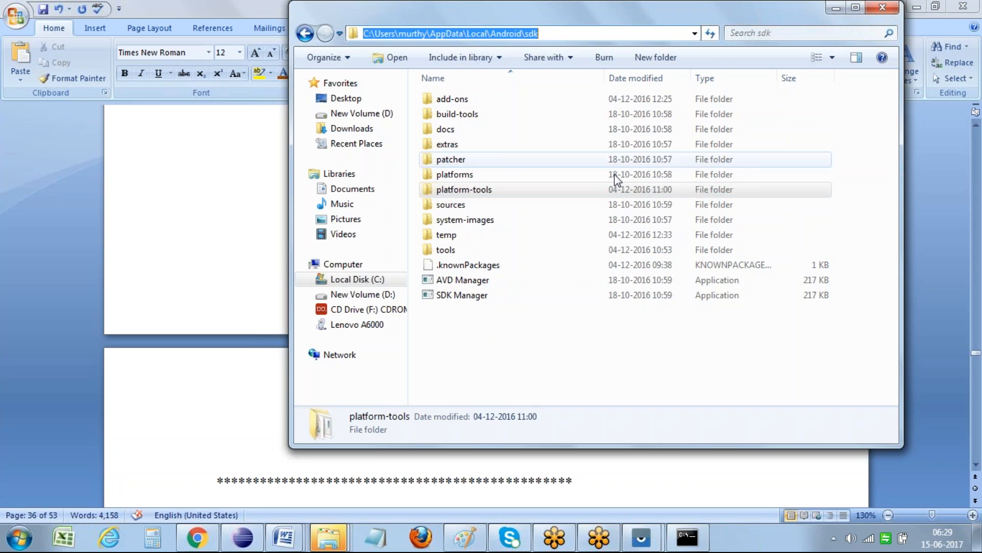
pyautogui.click(198, 281)
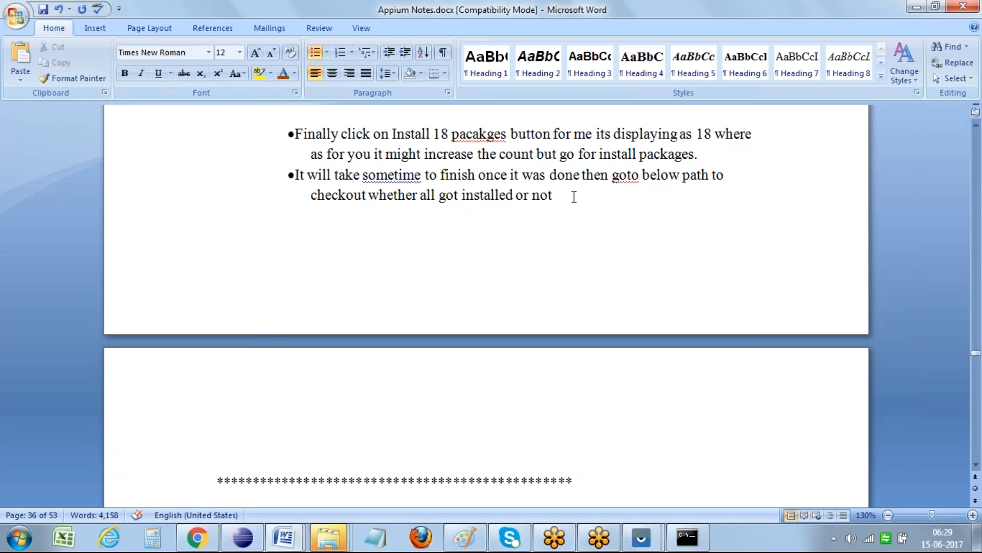
pyautogui.press('Return')
pyautogui.press('BackSpace')
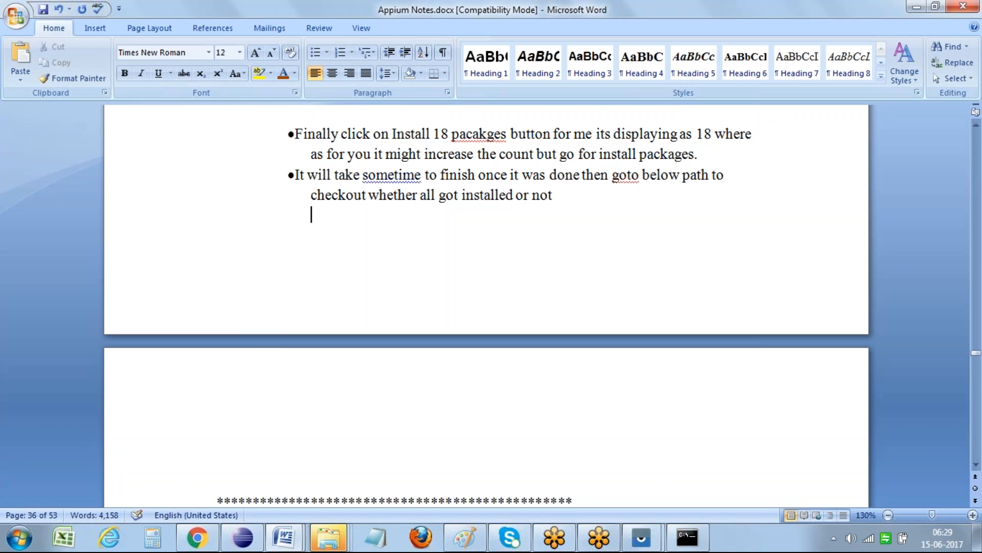
pyautogui.hotkey('ctrl', 'v')
pyautogui.doubleClick(403, 211)
pyautogui.write('surendre')
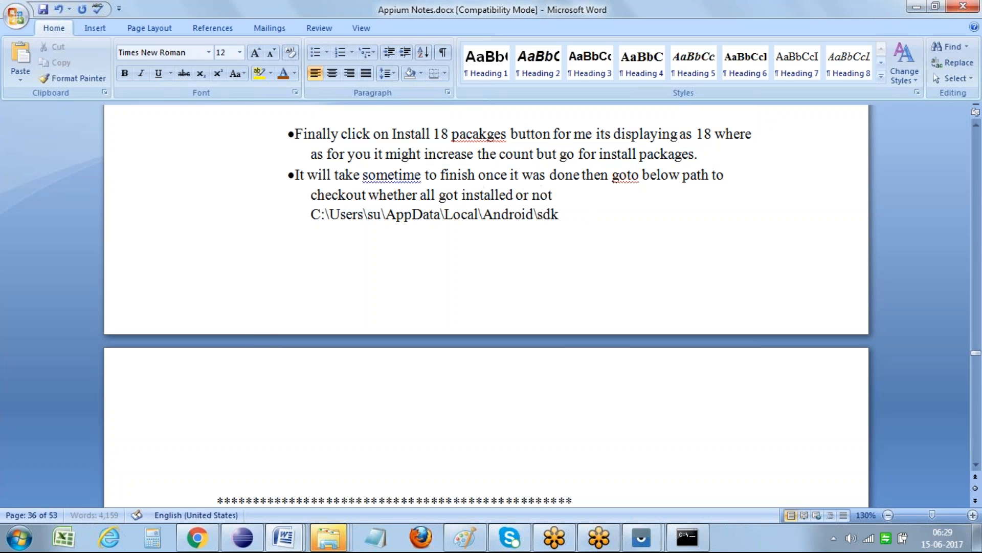
pyautogui.press('BackSpace')
pyautogui.write('a')
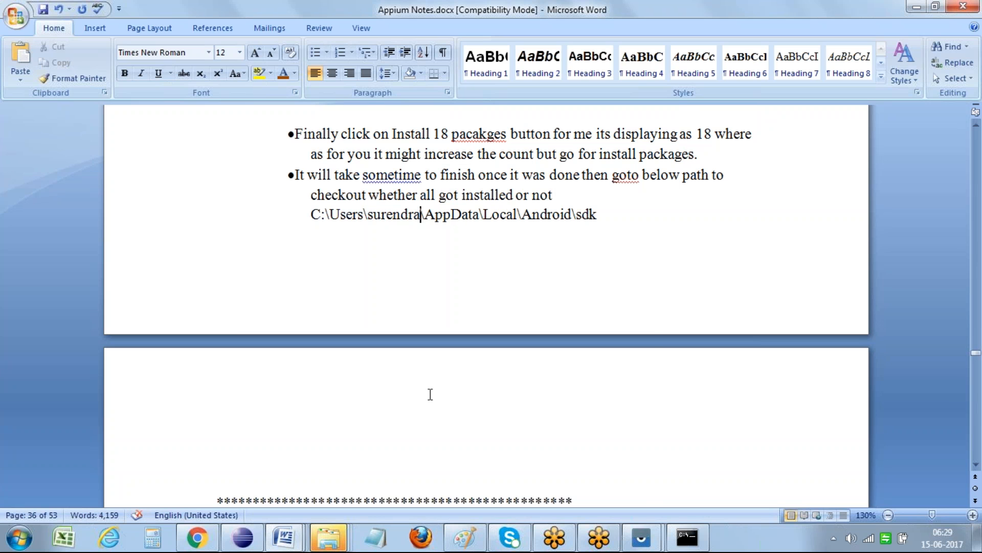
# Step: Bring up the GoToMeeting Recording Manager window and close it
pyautogui.click(554, 537)
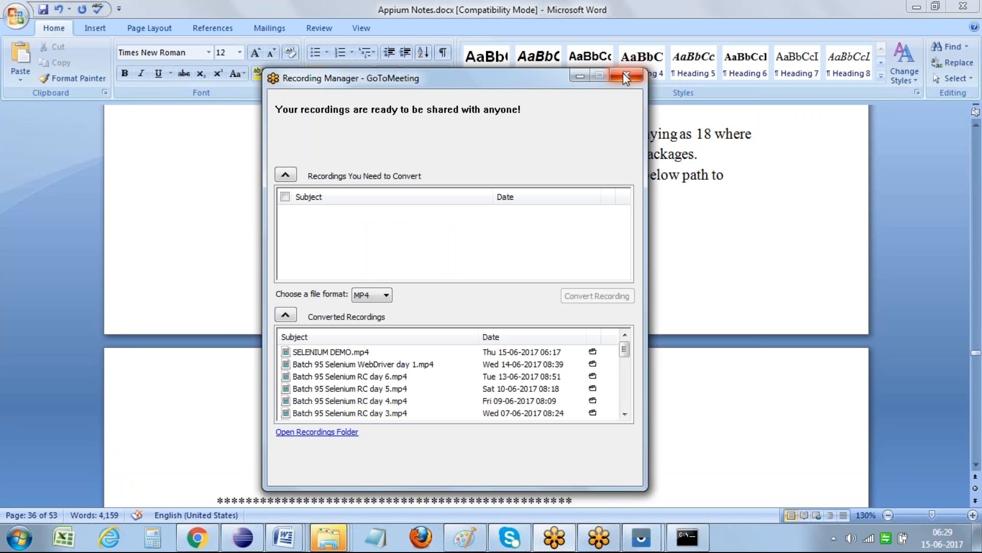
pyautogui.click(627, 77)
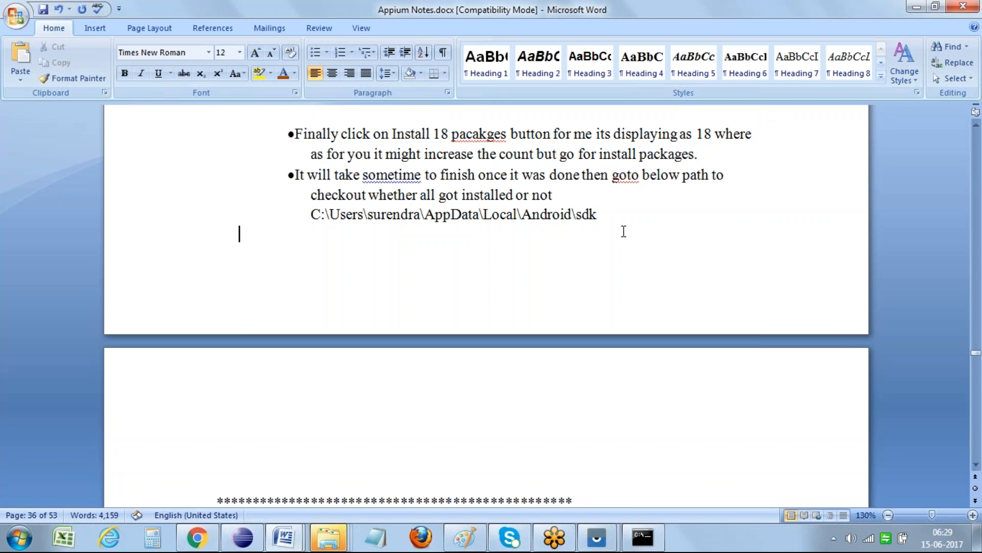
# Step: Review the "Download platform tools for SDK" section of the notes from the pasted path up to its heading and back
pyautogui.hotkey('ctrl', 'shift', 'Up')
pyautogui.hotkey('ctrl', 'shift', 'Up')
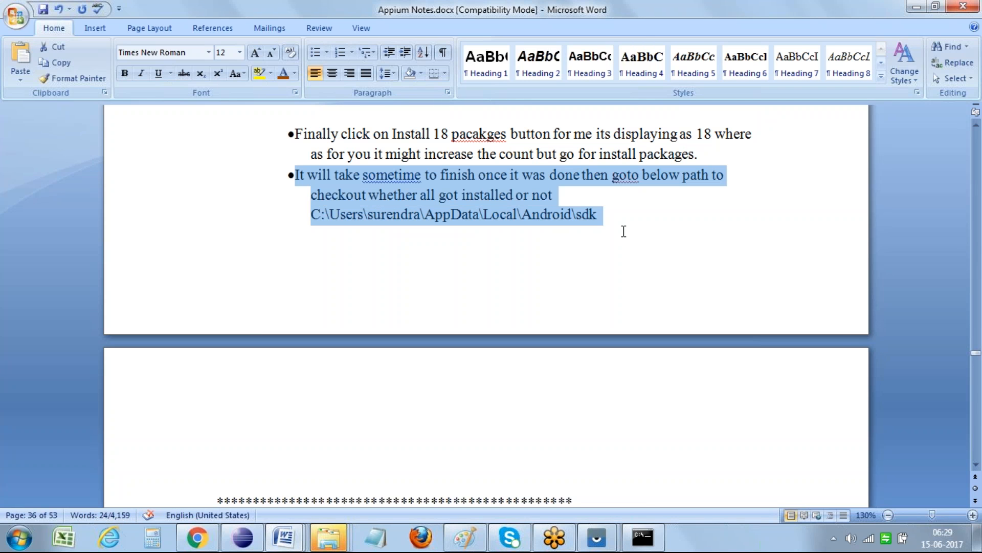
pyautogui.hotkey('shift', 'Up')
pyautogui.hotkey('shift', 'Up')
pyautogui.hotkey('shift', 'Up')
pyautogui.hotkey('shift', 'Up')
pyautogui.hotkey('shift', 'Up')
pyautogui.hotkey('shift', 'Up')
pyautogui.hotkey('shift', 'Up')
pyautogui.hotkey('shift', 'Up')
pyautogui.hotkey('shift', 'Up')
pyautogui.hotkey('shift', 'Up')
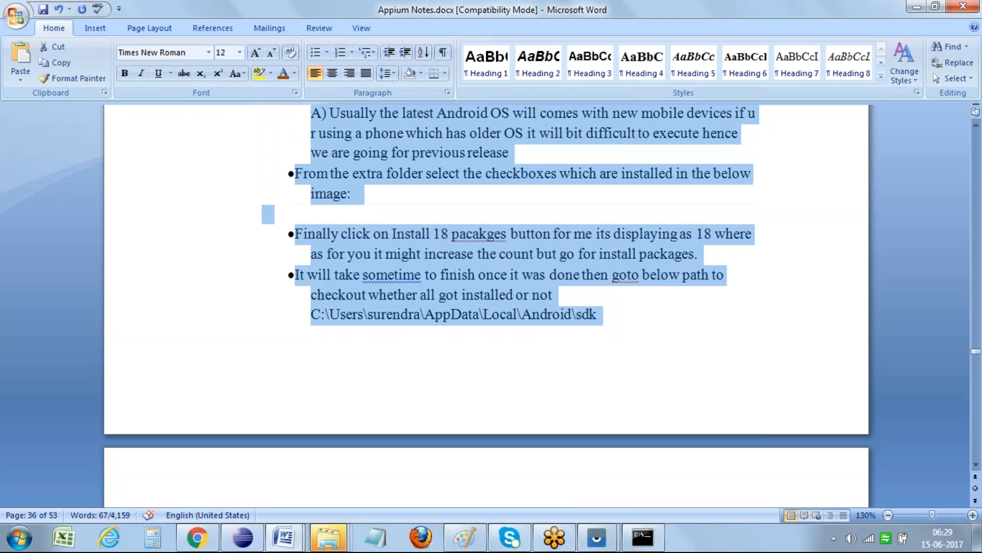
pyautogui.press('Up')
pyautogui.press('Up')
pyautogui.press('Up')
pyautogui.press('Up')
pyautogui.press('Up')
pyautogui.press('Up')
pyautogui.press('Up')
pyautogui.press('Up')
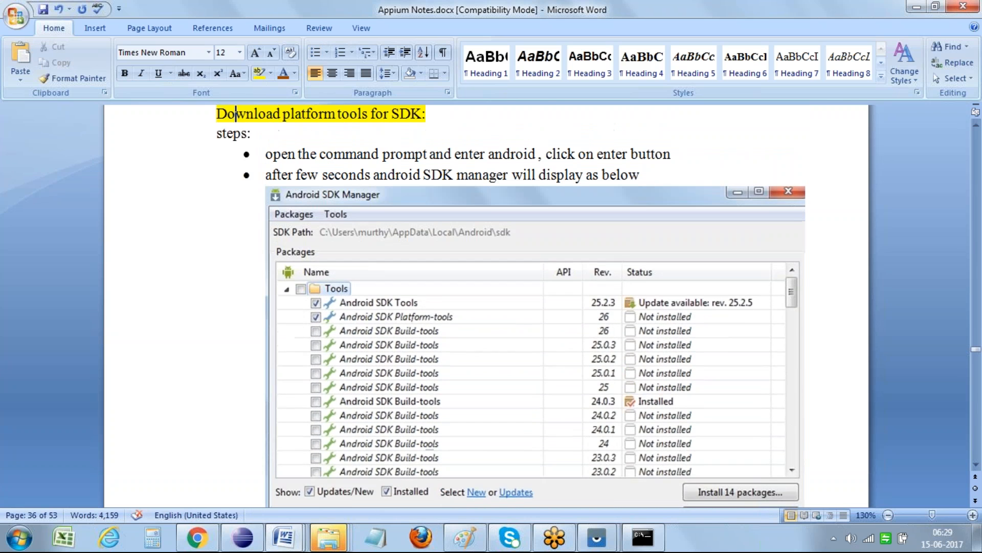
pyautogui.press('Up')
pyautogui.press('Up')
pyautogui.press('Down')
pyautogui.press('Down')
pyautogui.press('Down')
pyautogui.press('Down')
pyautogui.press('Down')
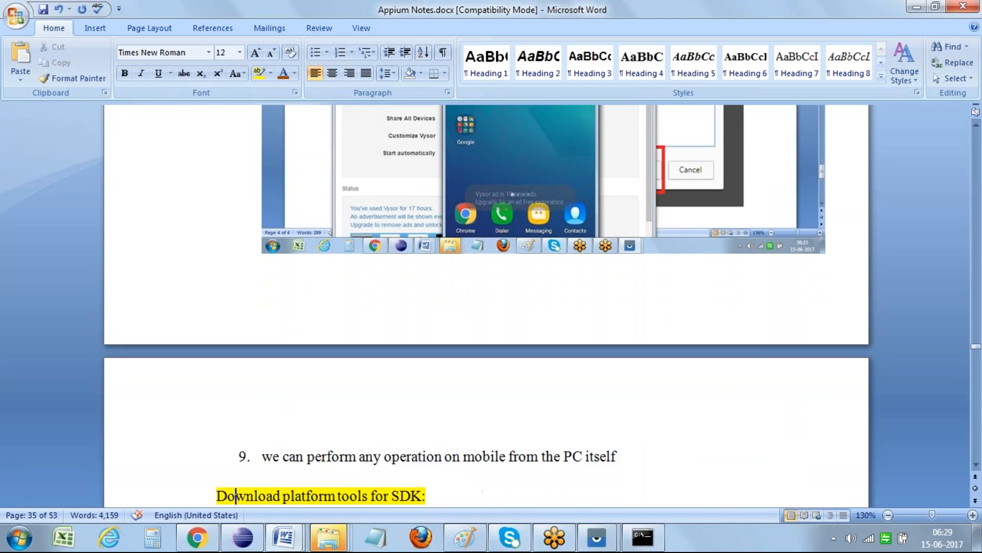
pyautogui.press('Down')
pyautogui.press('Down')
pyautogui.press('Down')
pyautogui.press('Down')
pyautogui.press('Down')
pyautogui.press('Down')
pyautogui.press('Down')
pyautogui.press('Down')
pyautogui.press('Down')
pyautogui.press('Down')
pyautogui.press('Down')
pyautogui.press('Down')
pyautogui.press('Down')
pyautogui.press('Down')
pyautogui.press('Down')
pyautogui.press('Down')
pyautogui.press('Down')
pyautogui.press('Down')
pyautogui.press('Down')
pyautogui.press('Down')
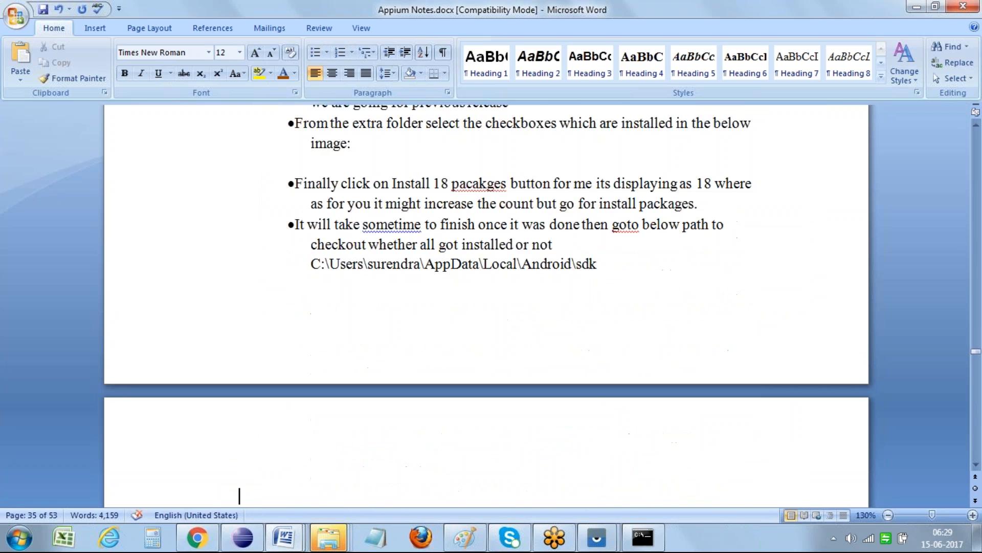
# Step: Add the heading "How can we identify object properties:" below the sdk path and highlight "How can we identify object" in yellow
pyautogui.press('Down')
pyautogui.press('Up')
pyautogui.press('Up')
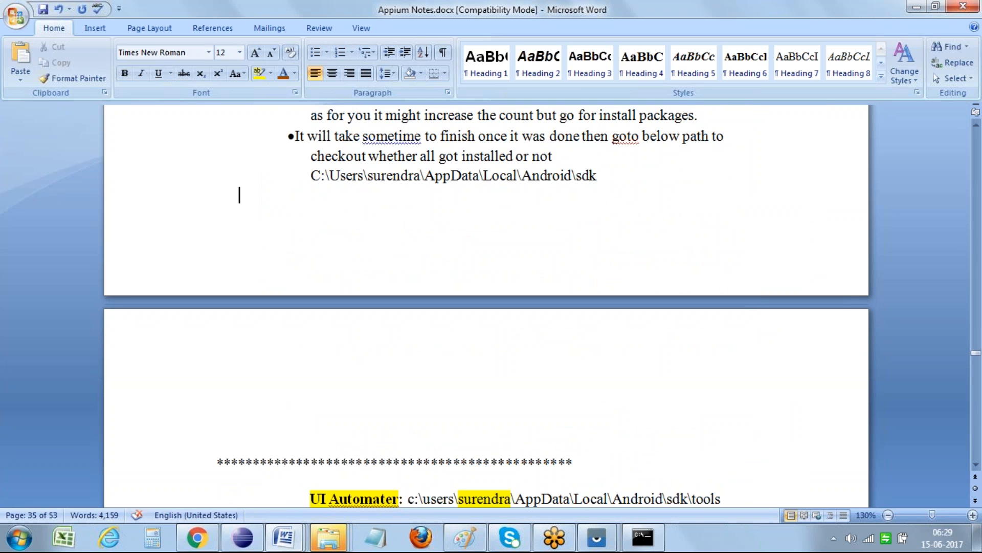
pyautogui.write('How can we i')
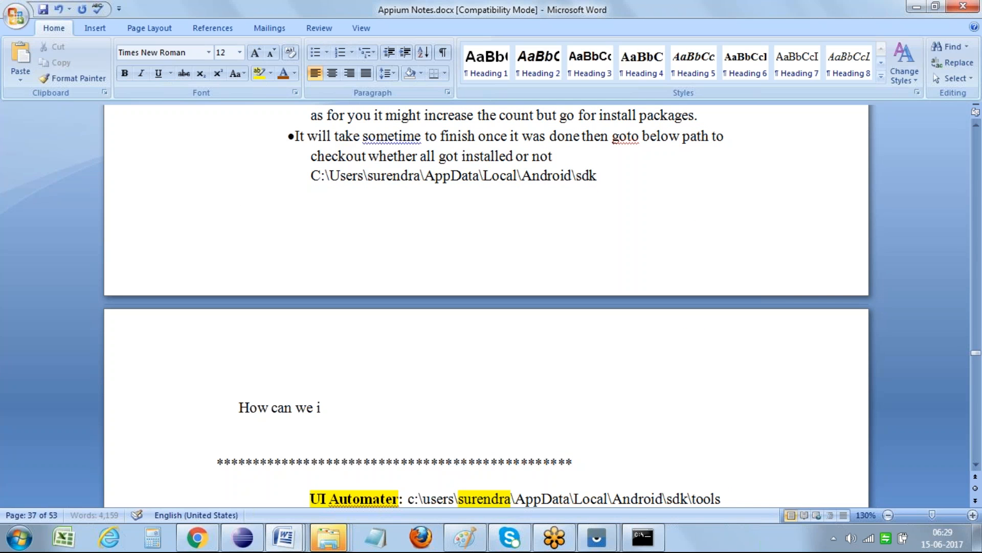
pyautogui.write('dentify object pr')
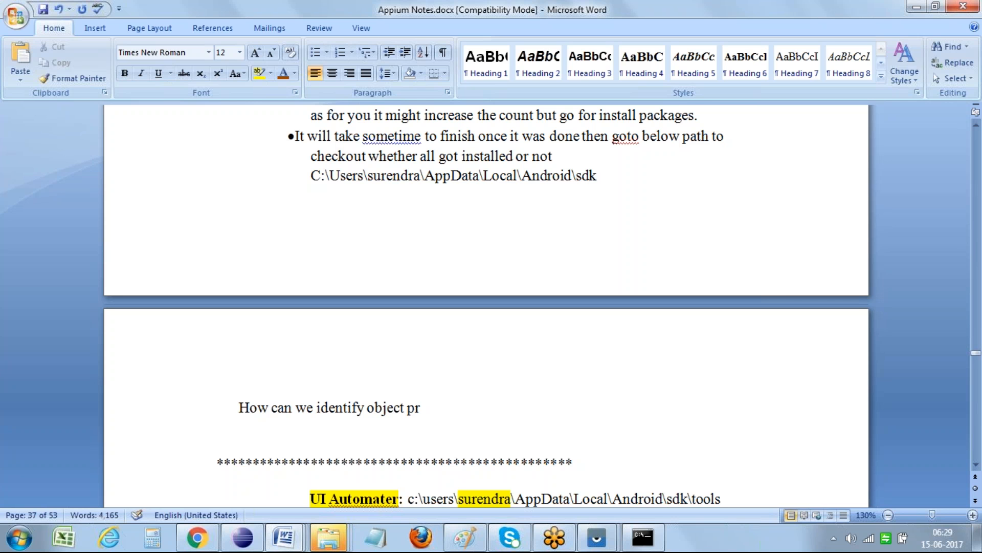
pyautogui.write('operties:')
pyautogui.moveTo(238, 408); pyautogui.dragTo(406, 409)
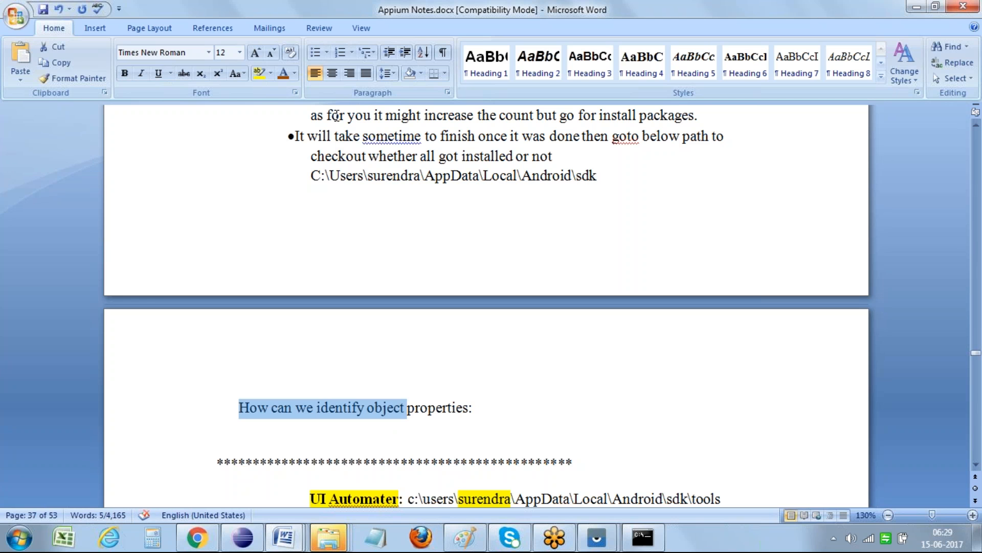
pyautogui.click(256, 73)
# Step: Below the heading, add the lines "2ways:", "1) APPIUM desktop: Desired capabilites" and "2) UI Automater"
pyautogui.press('Return')
pyautogui.write('2ways:')
pyautogui.press('Return')
pyautogui.write('1) APPIUM desk')
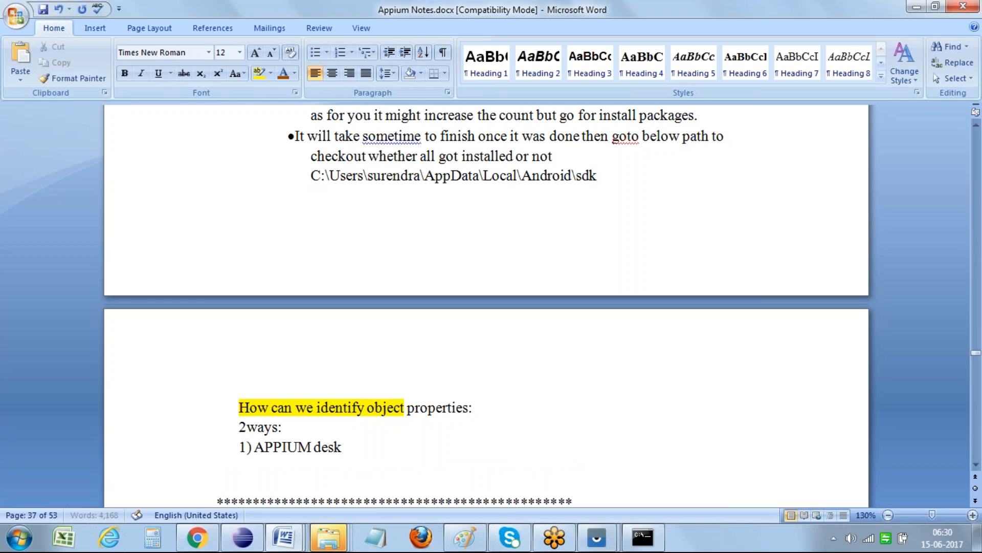
pyautogui.write('top: ')
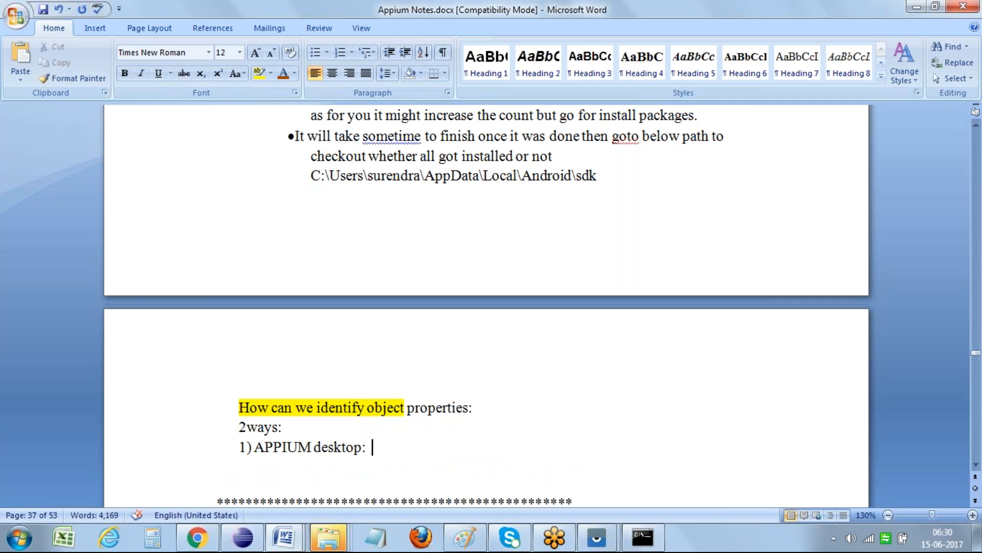
pyautogui.write('Desi')
pyautogui.write('red capabili')
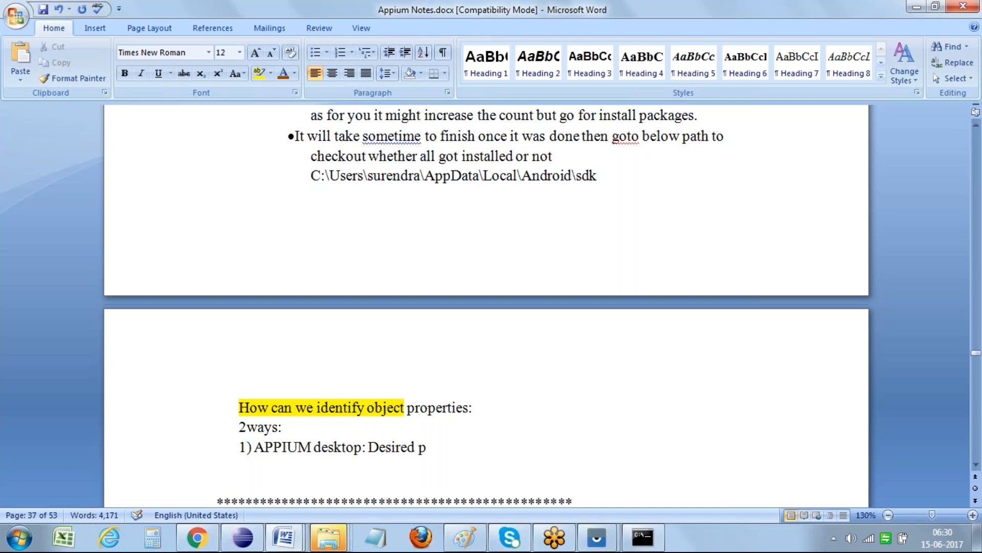
pyautogui.write('tes')
pyautogui.press('Return')
pyautogui.write('2)')
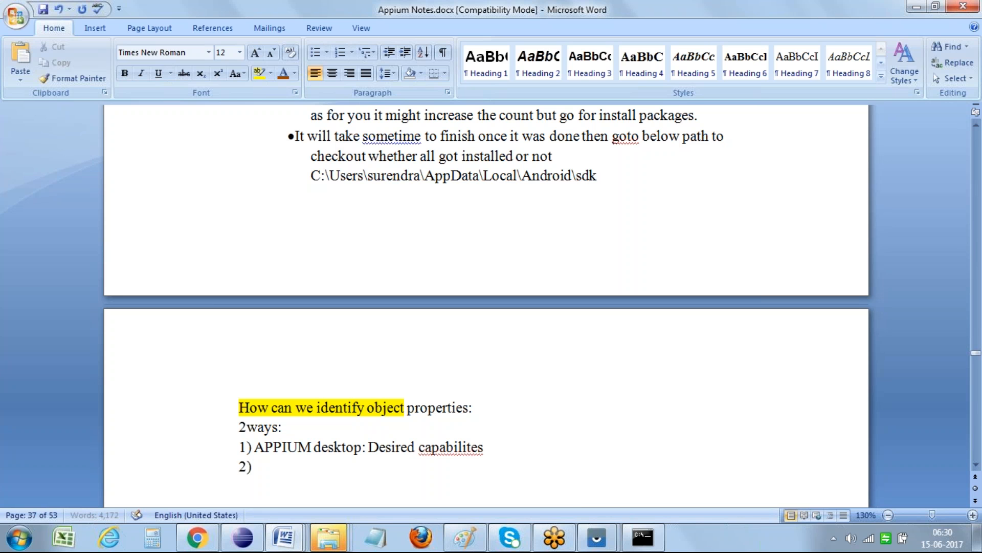
pyautogui.write(' UI Automater')
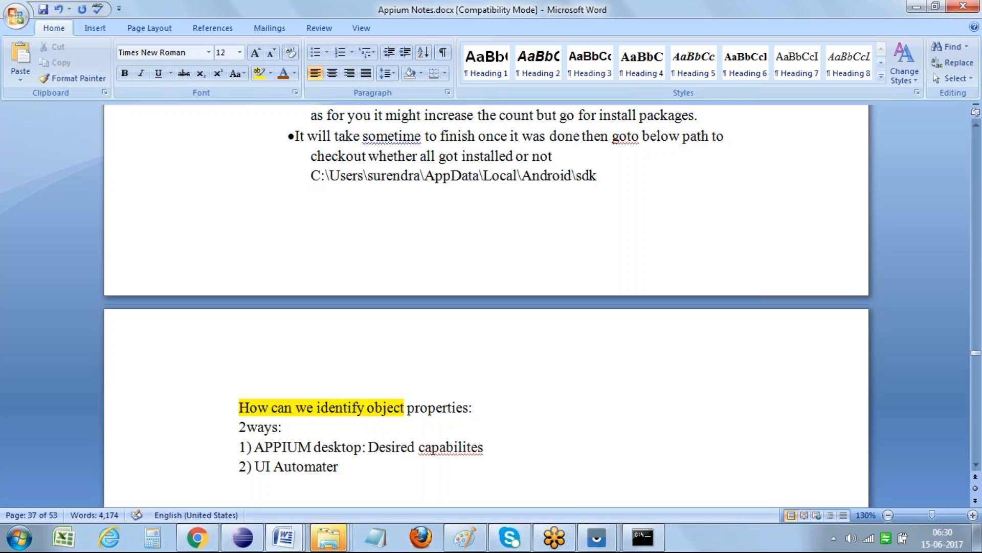
# Step: Correct "capabilites" to "capabilities" and check the spelling suggestions for "Automater" without applying any
pyautogui.click(447, 448)
pyautogui.rightClick(447, 448)
pyautogui.click(530, 285)
pyautogui.rightClick(324, 469)
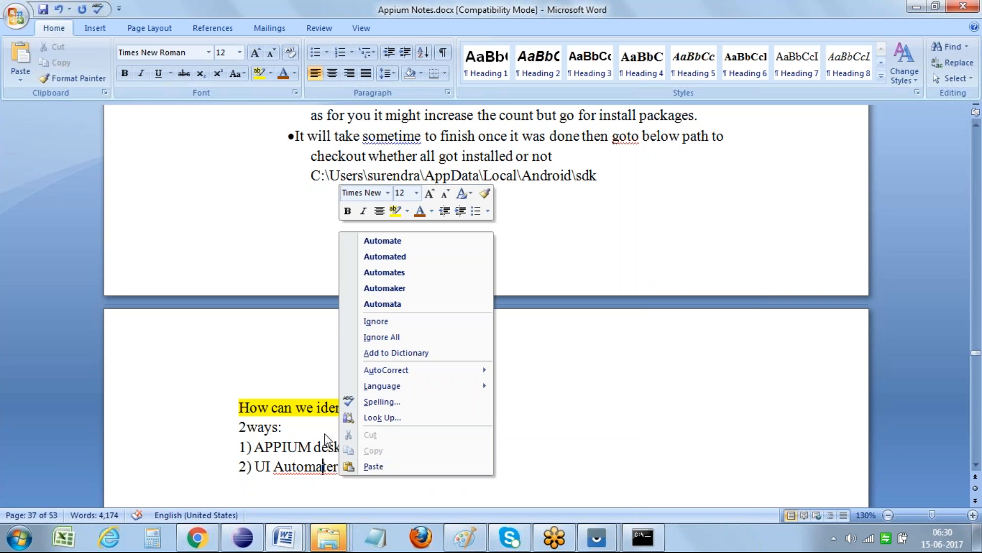
pyautogui.click(622, 371)
# Step: Insert a blank line after "2ways:" and extra blank lines between "UI Automater" and the row of asterisks
pyautogui.click(321, 428)
pyautogui.press('Return')
pyautogui.press('Down')
pyautogui.press('Down')
pyautogui.press('Down')
pyautogui.press('Down')
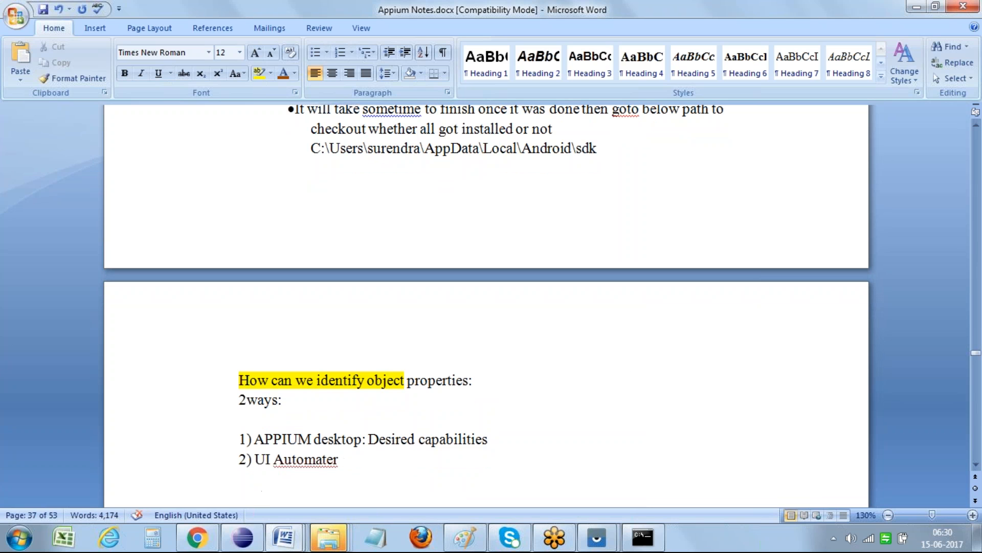
pyautogui.press('BackSpace')
pyautogui.press('Return')
pyautogui.press('Return')
pyautogui.press('Return')
pyautogui.press('Up')
pyautogui.press('Up')
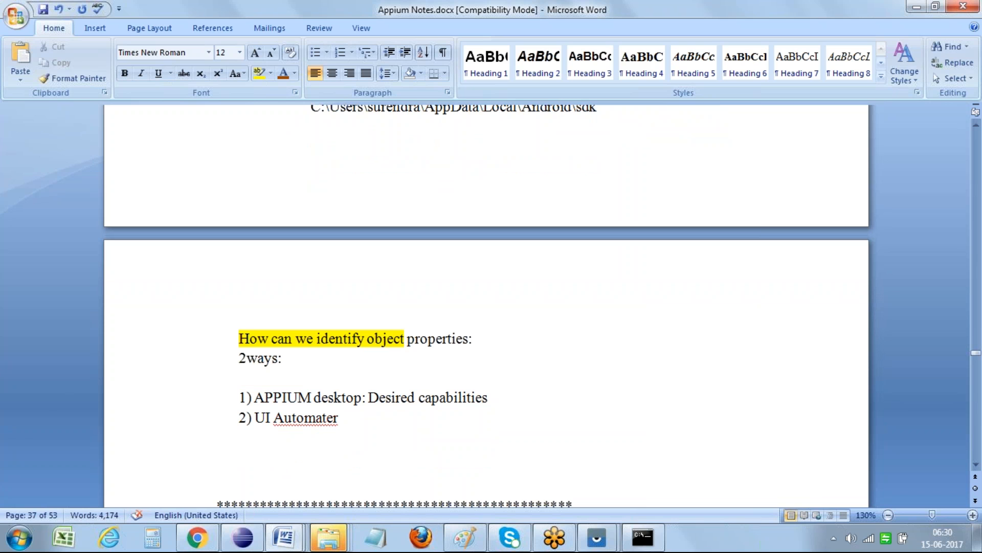
pyautogui.press('BackSpace')
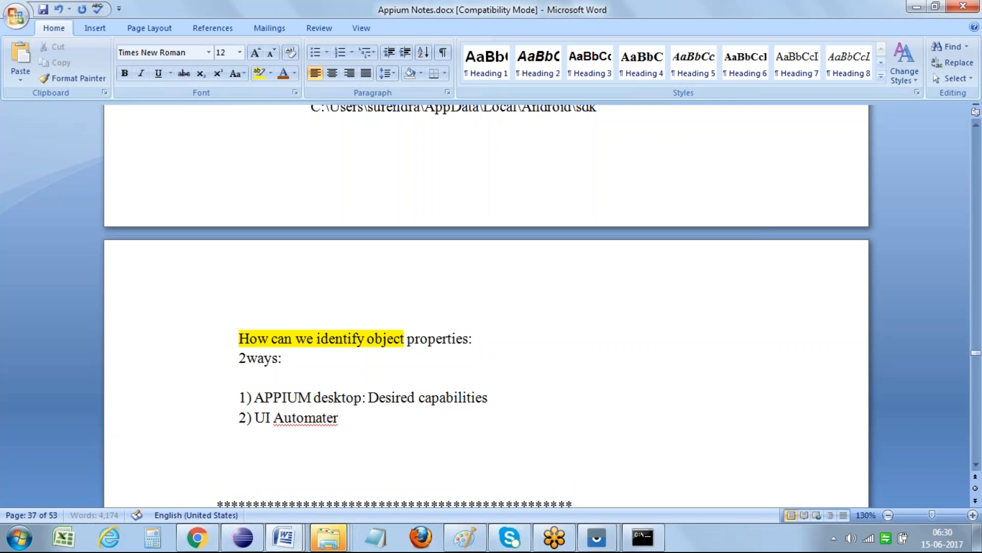
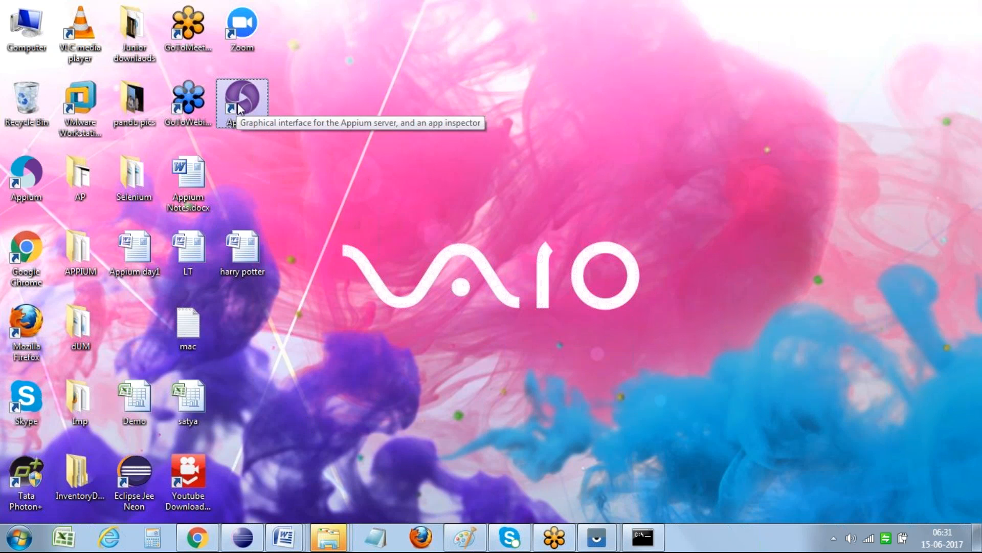
# Step: On the Windows desktop, close the Command Prompt window and cancel the Eclipse Workspace Launcher
pyautogui.rightClick(436, 179)
pyautogui.click(477, 222)
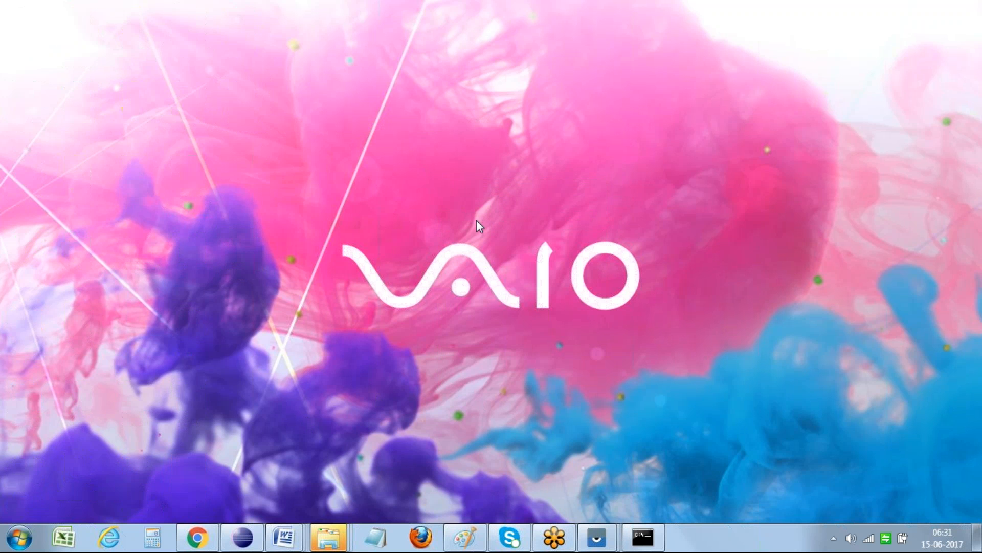
pyautogui.rightClick(658, 525)
pyautogui.click(626, 502)
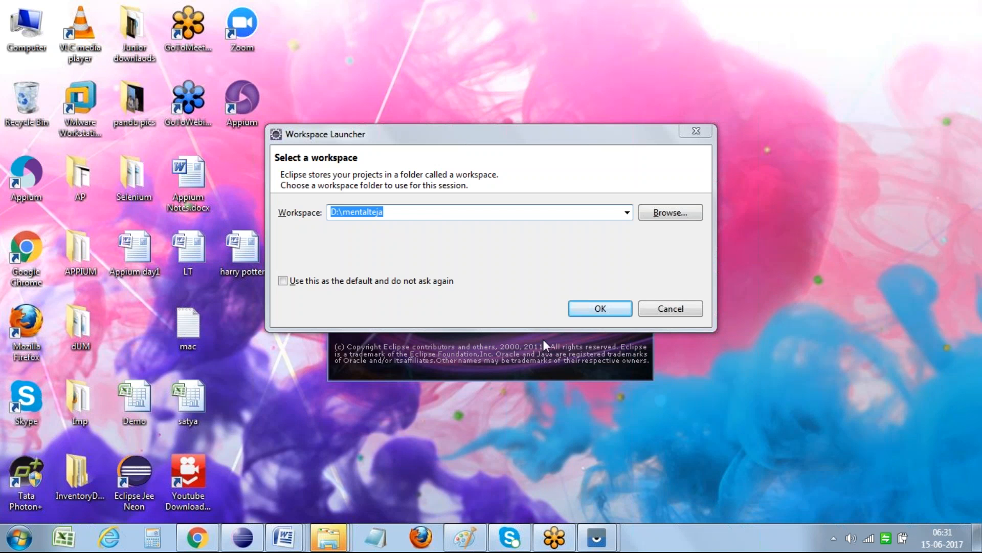
pyautogui.click(665, 311)
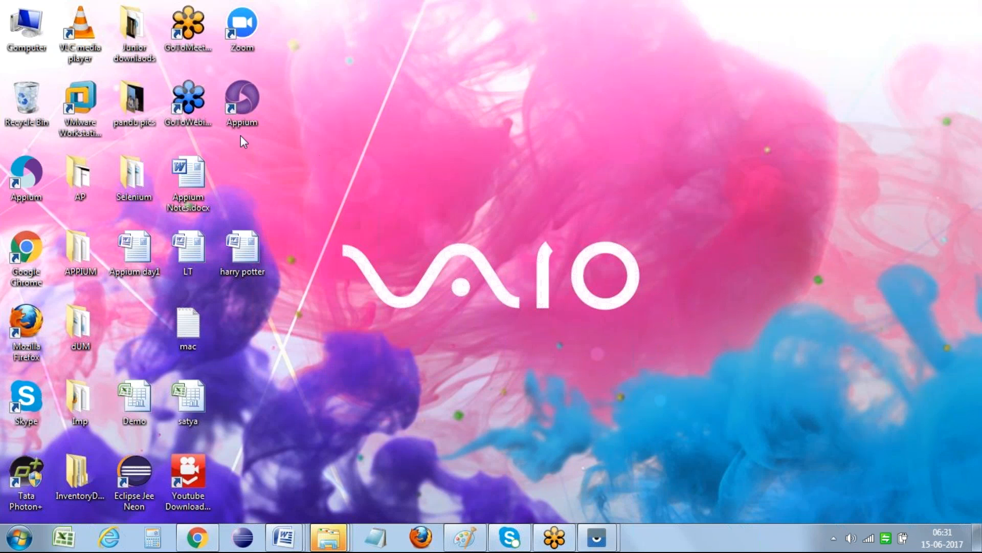
# Step: Launch Appium Desktop, point out the older Appium shortcut, and close the duplicate Appium window
pyautogui.doubleClick(230, 109)
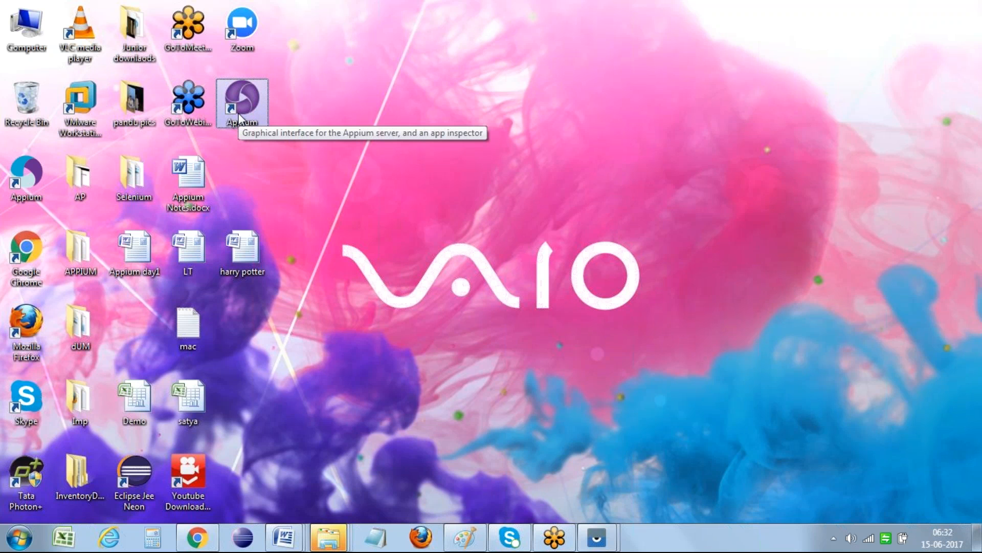
pyautogui.click(29, 197)
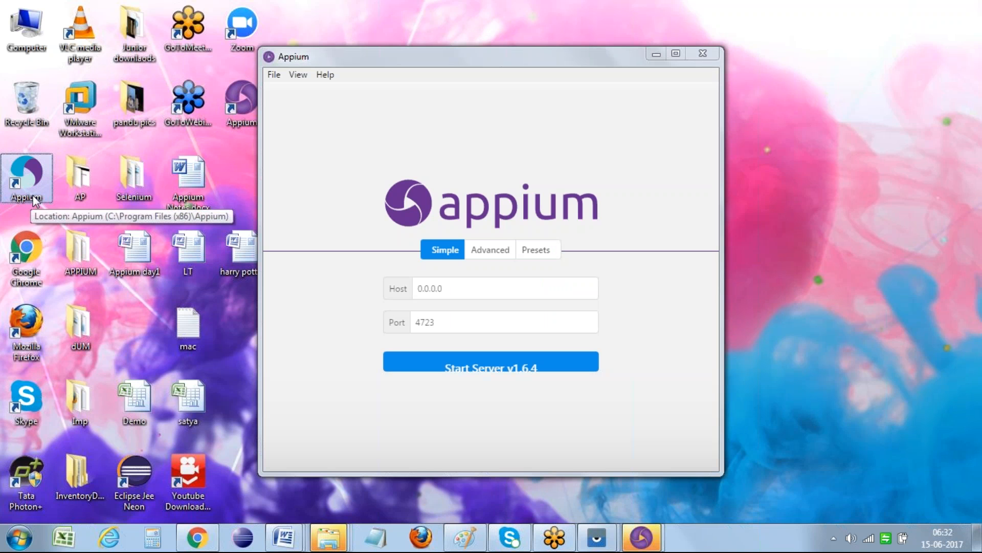
pyautogui.moveTo(641, 537)
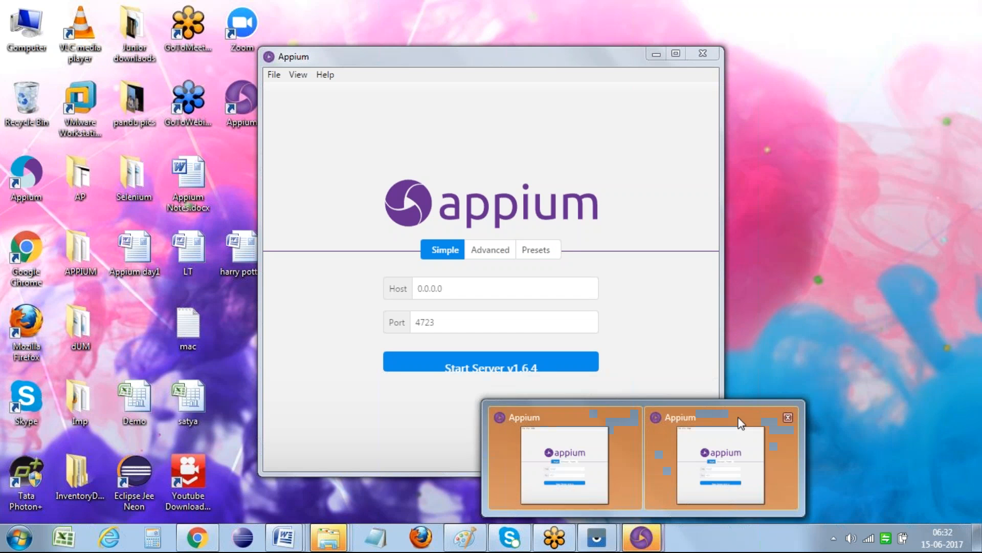
pyautogui.click(788, 416)
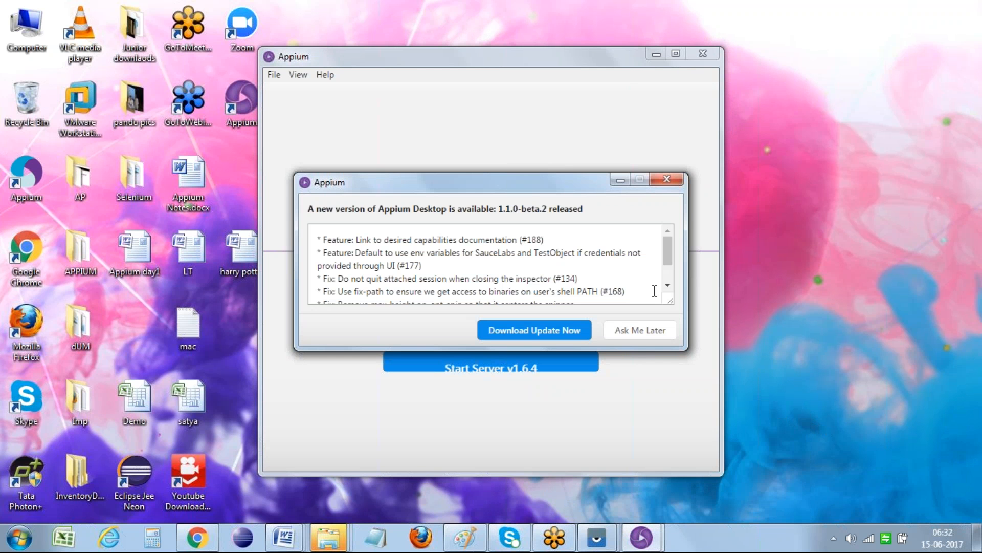
# Step: Postpone the Appium Desktop update and start the v1.6.4 server on host 0.0.0.0 and port 4723
pyautogui.click(649, 331)
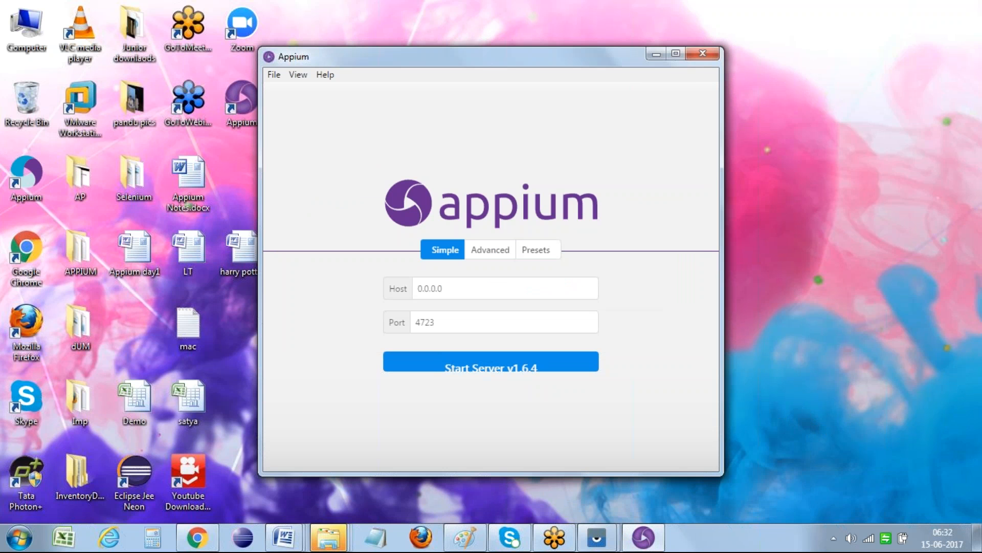
pyautogui.click(556, 374)
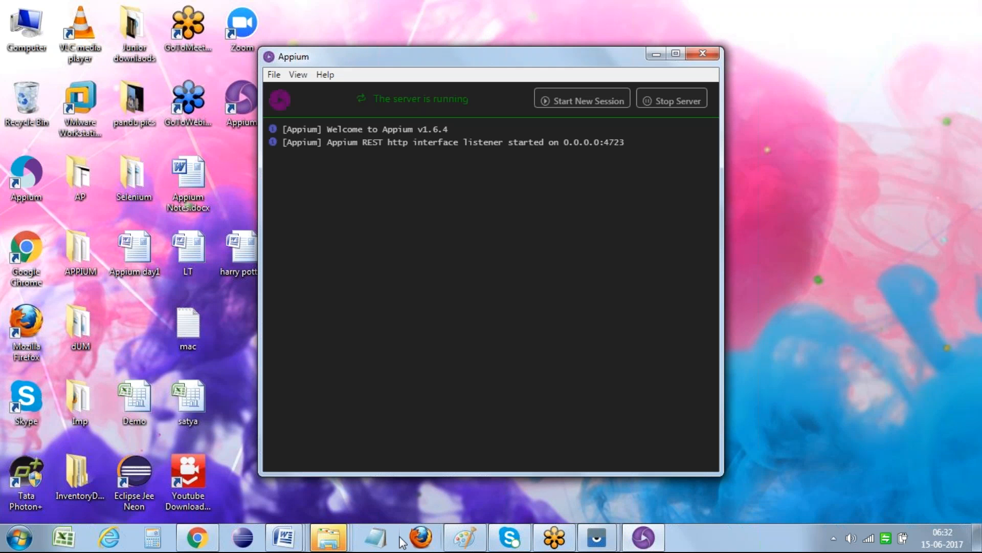
# Step: In the Word notes, append "v 1.6.4" to the "click on start server button" bullet and save the document
pyautogui.click(284, 538)
pyautogui.click(482, 483)
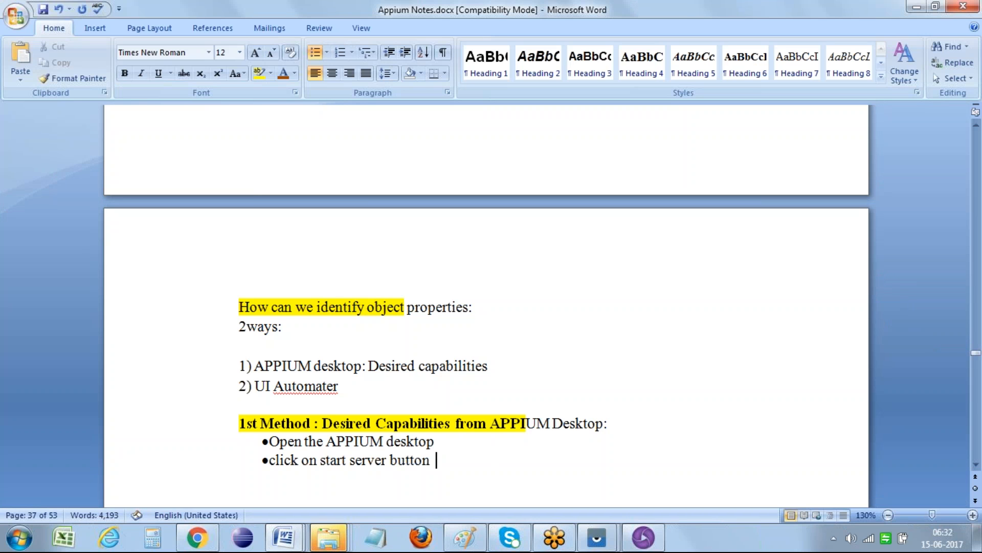
pyautogui.write('1.4')
pyautogui.press('BackSpace')
pyautogui.write('6')
pyautogui.press('Left')
pyautogui.press('Left')
pyautogui.press('Left')
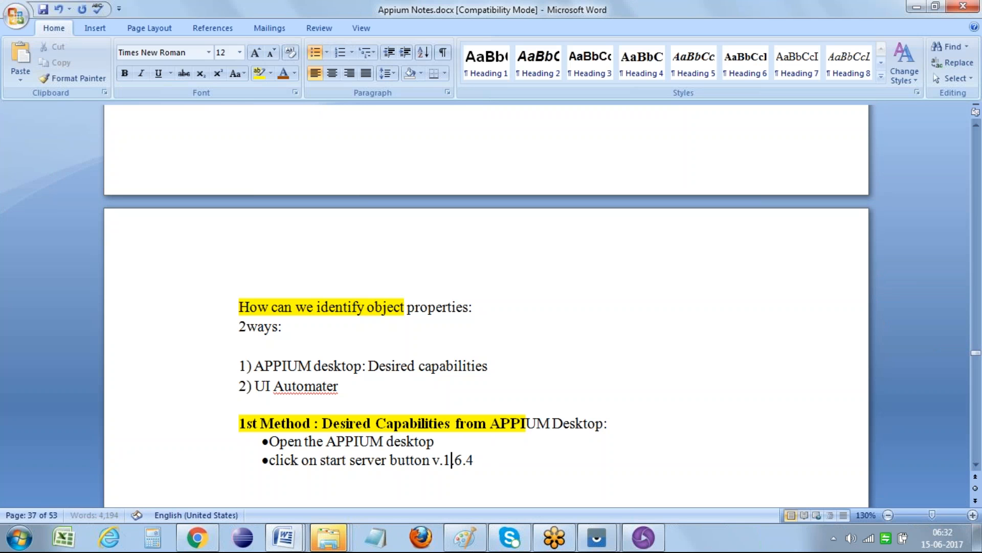
pyautogui.press('BackSpace')
pyautogui.hotkey('ctrl', 's')
# Step: Add a bullet reading "click on start new session button" below the start server bullet
pyautogui.press('Return')
pyautogui.click(644, 537)
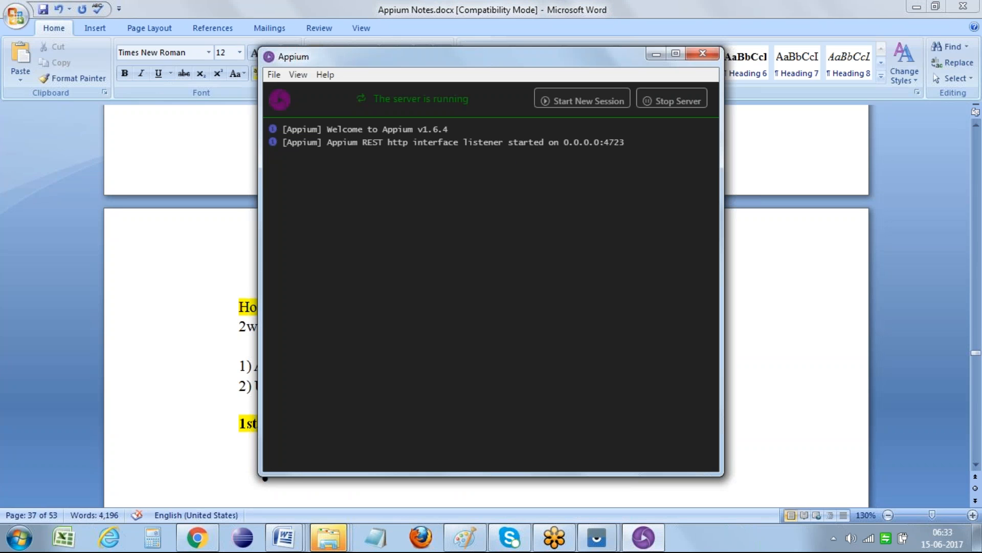
pyautogui.click(217, 440)
pyautogui.write('click')
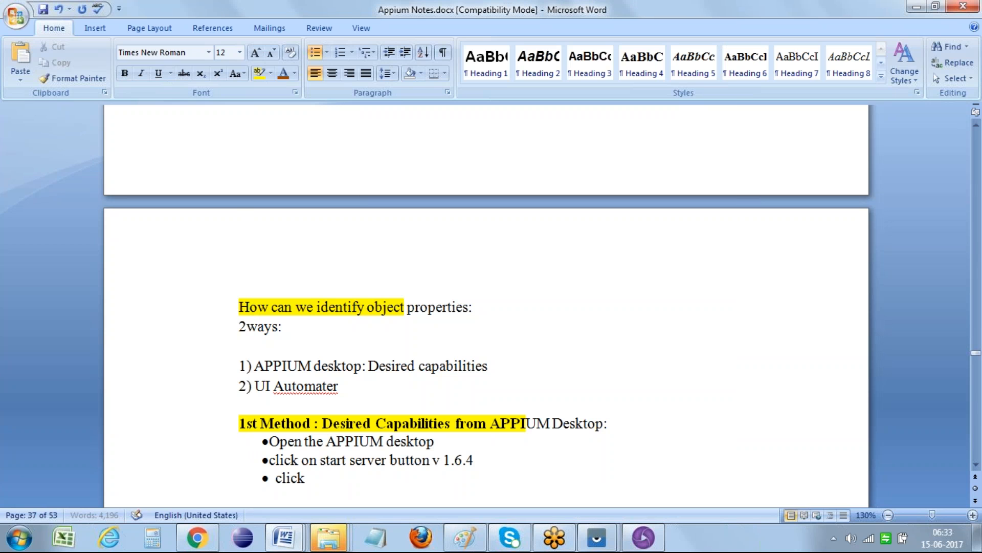
pyautogui.write(' on start new s')
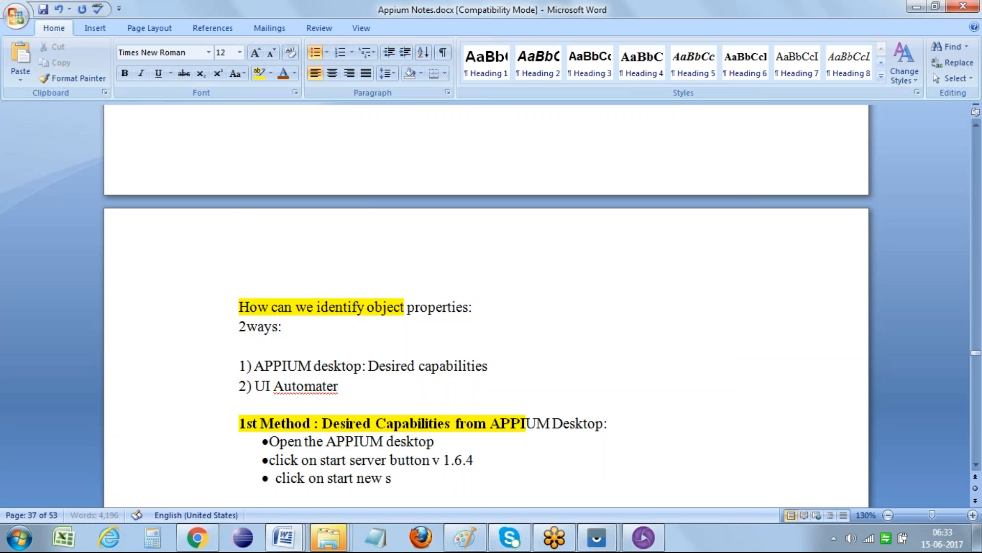
pyautogui.write('ession button')
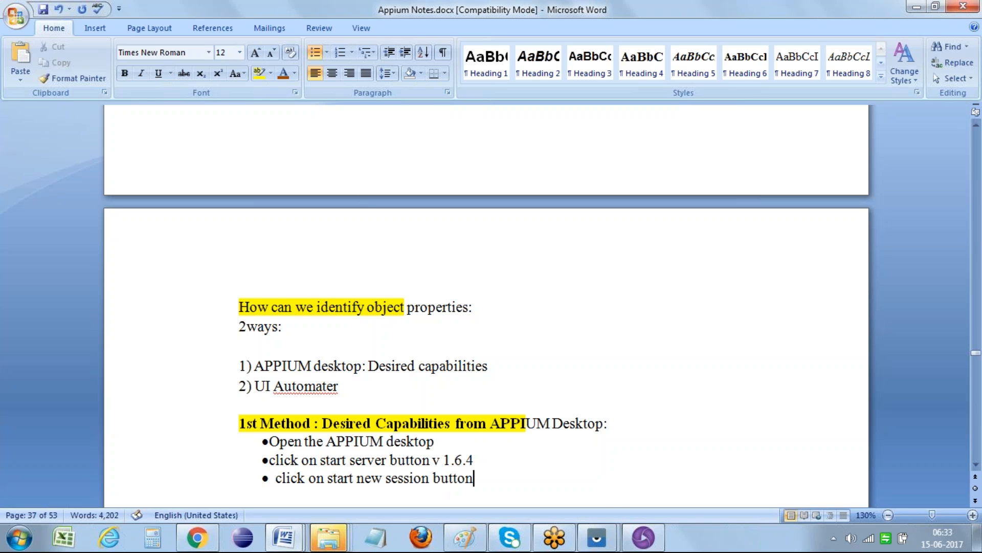
# Step: Paste a screenshot of the running Appium server window into Paint and set the drawing colour to red
pyautogui.click(644, 537)
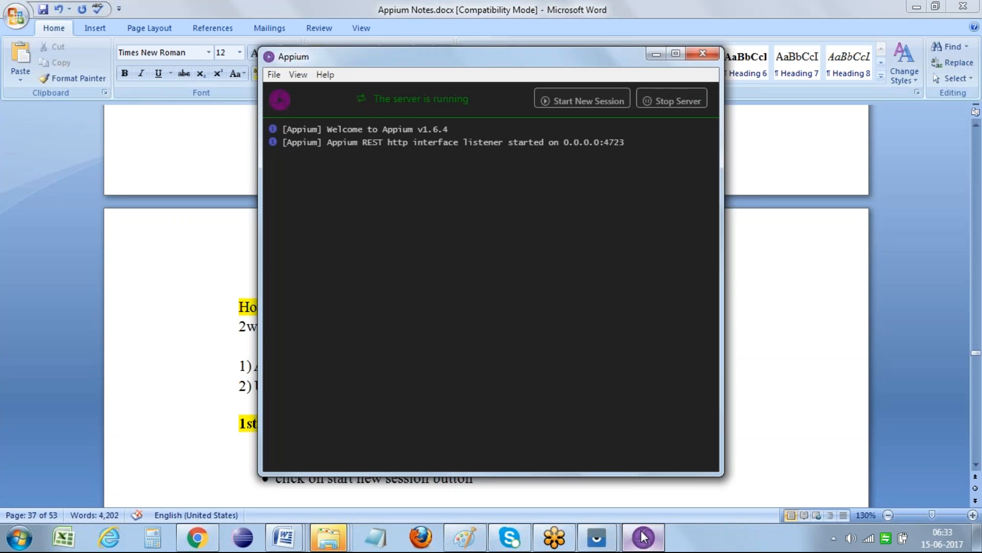
pyautogui.click(467, 542)
pyautogui.hotkey('ctrl', 'v')
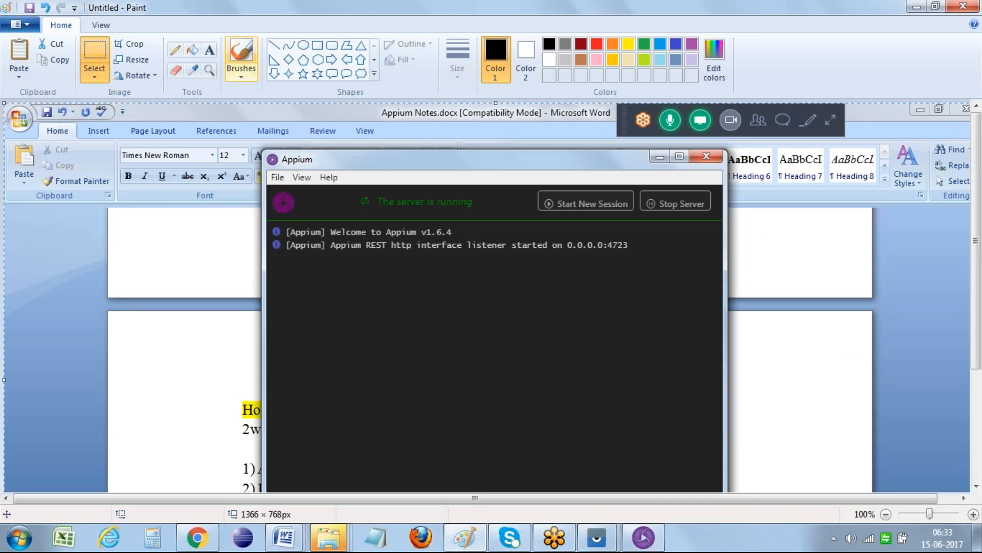
pyautogui.click(317, 47)
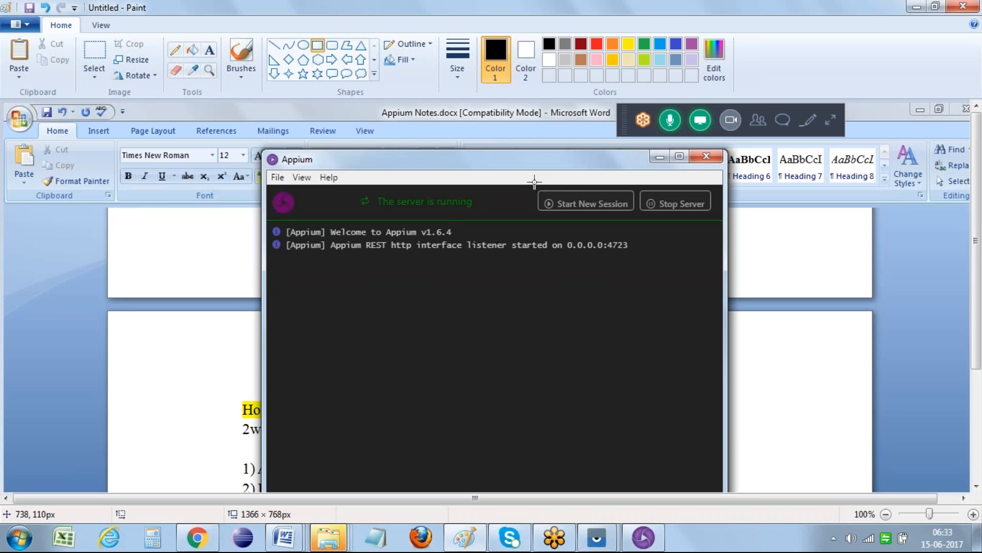
pyautogui.click(595, 45)
pyautogui.moveTo(521, 185); pyautogui.dragTo(640, 220)
pyautogui.click(94, 56)
pyautogui.moveTo(260, 145); pyautogui.dragTo(727, 454)
pyautogui.hotkey('ctrl', 'v')
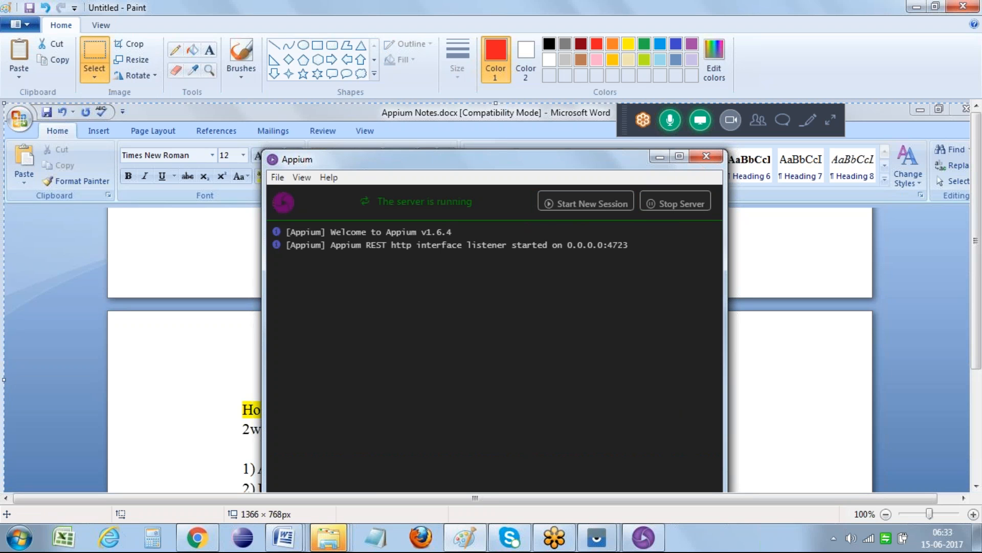
# Step: Copy the unmarked Appium window area from Paint and insert it below the "click on start new session button" bullet in the Word notes
pyautogui.click(94, 56)
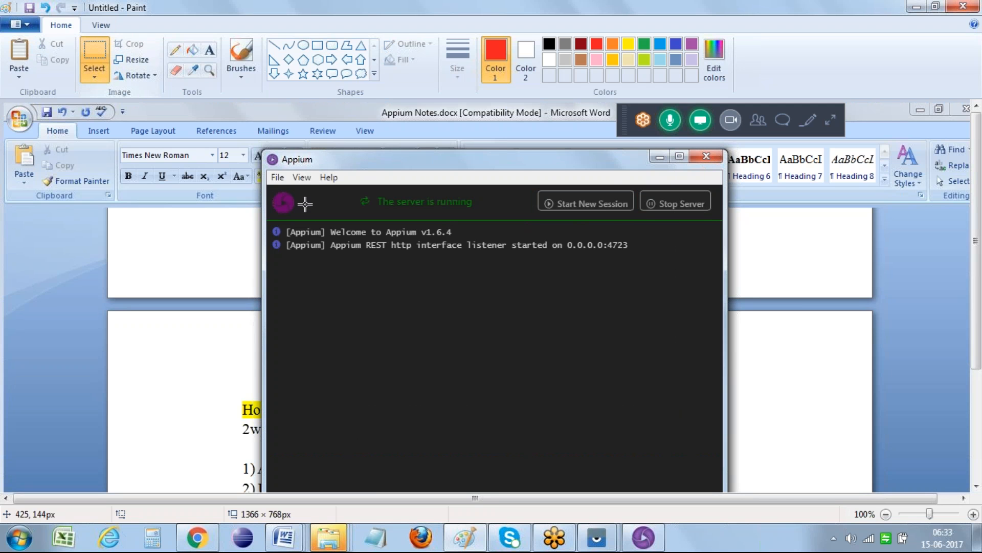
pyautogui.moveTo(261, 153)
pyautogui.mouseDown()
pyautogui.moveTo(445, 229)
pyautogui.moveTo(614, 320)
pyautogui.moveTo(700, 331)
pyautogui.moveTo(726, 367)
pyautogui.moveTo(730, 401)
pyautogui.mouseUp()
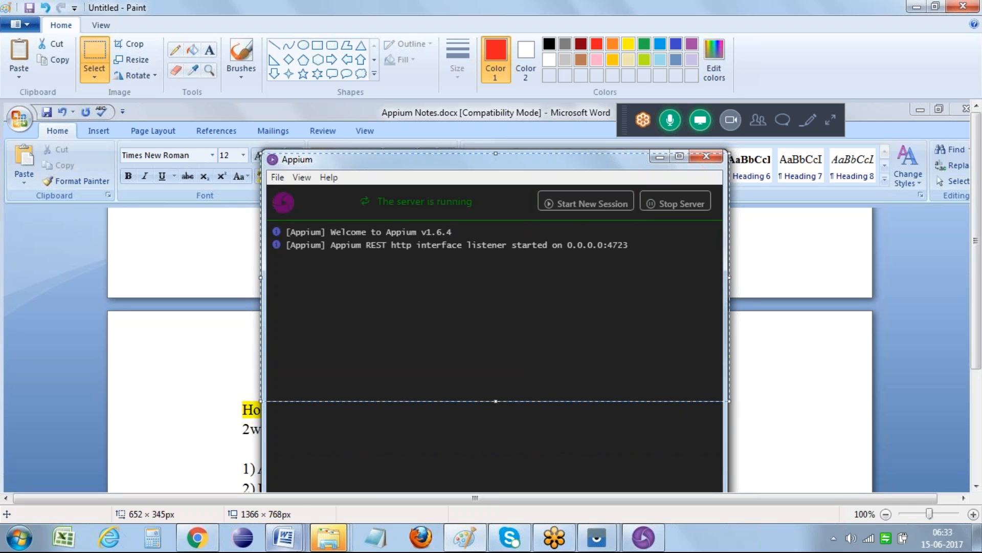
pyautogui.click(231, 419)
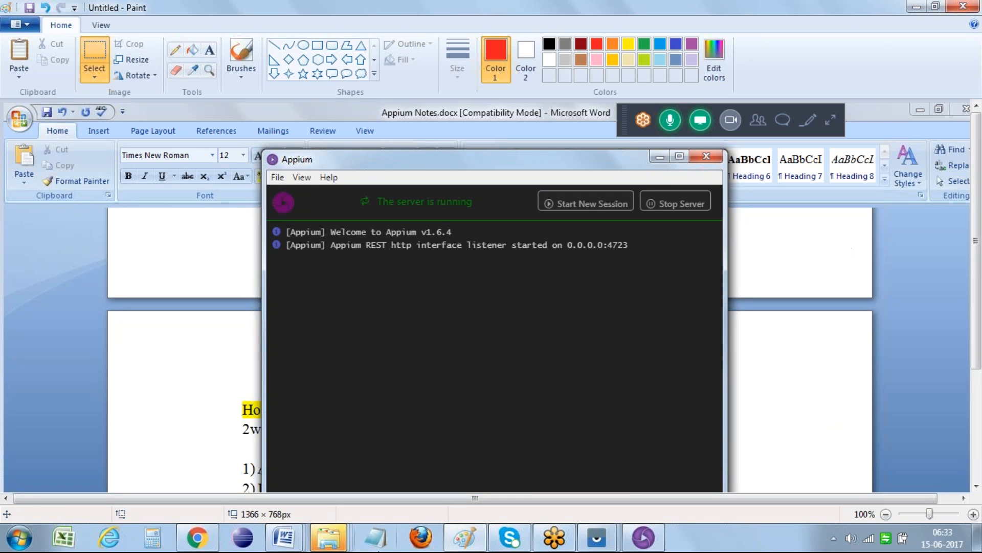
pyautogui.moveTo(287, 540)
pyautogui.click(435, 461)
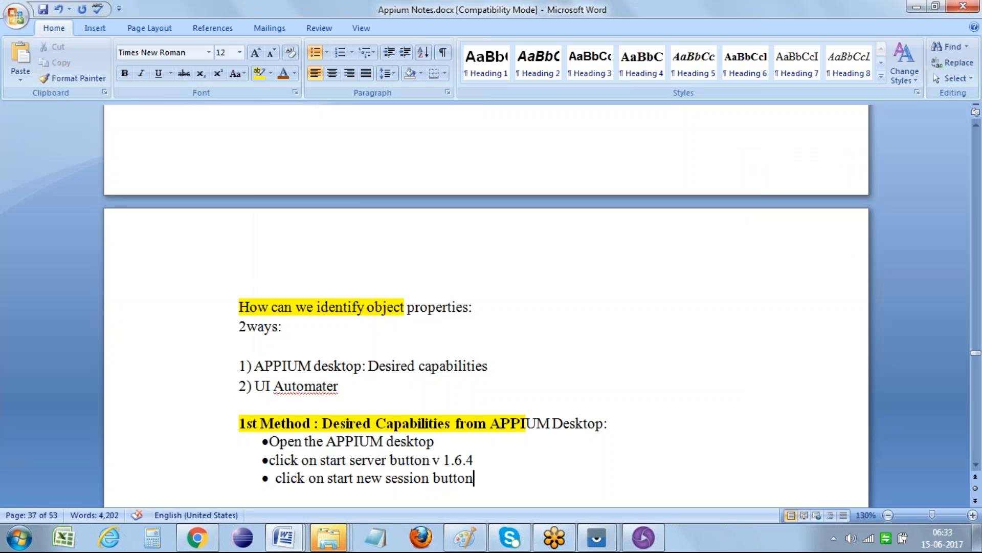
pyautogui.press('BackSpace')
pyautogui.hotkey('ctrl', 'v')
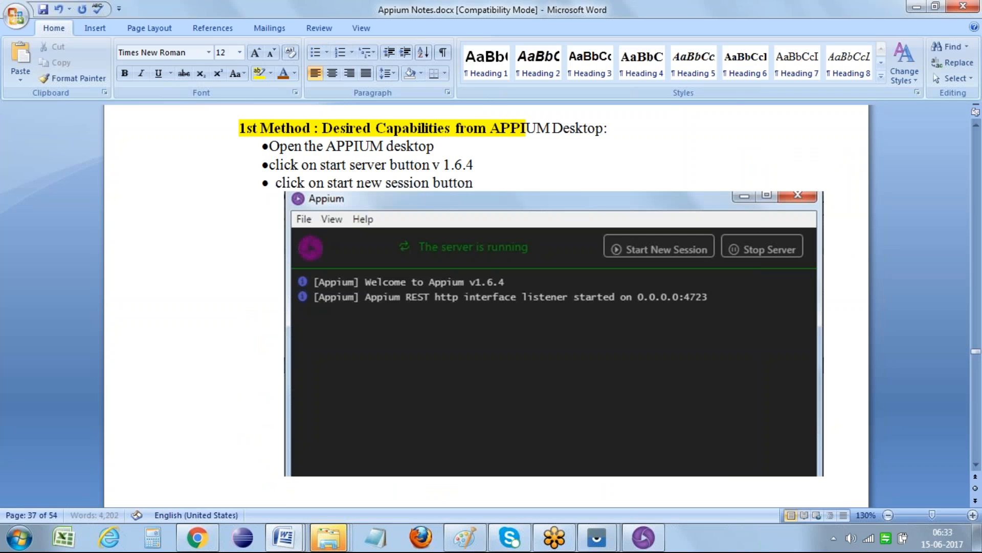
# Step: Compare the Appium window with the inserted picture and undo the unmarked screenshot's insertion in the notes
pyautogui.click(643, 538)
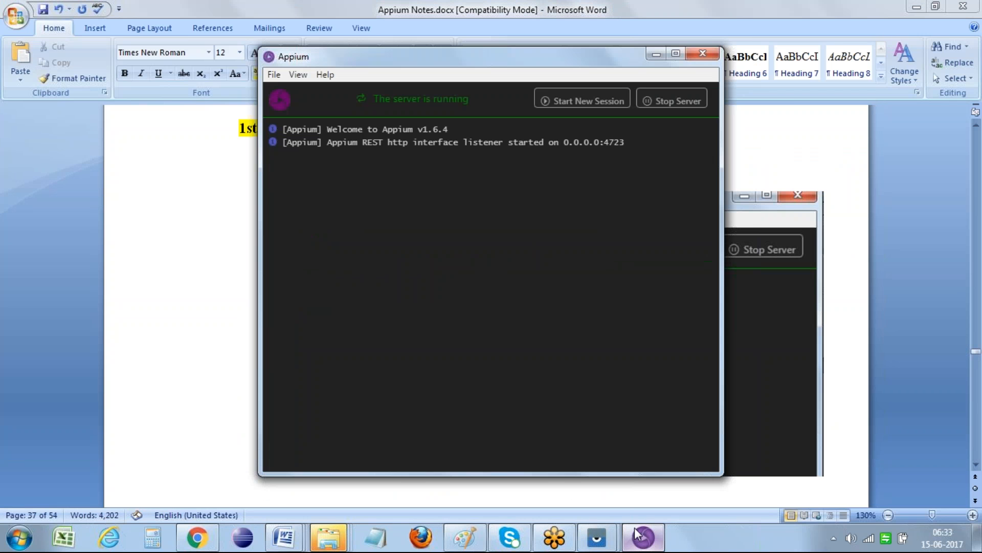
pyautogui.click(789, 152)
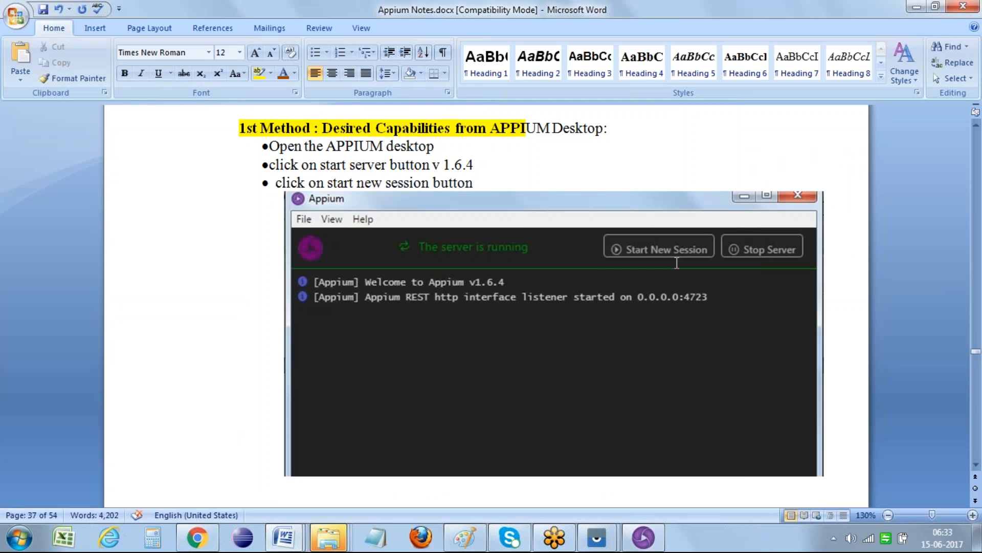
pyautogui.click(647, 314)
pyautogui.hotkey('ctrl', 'z')
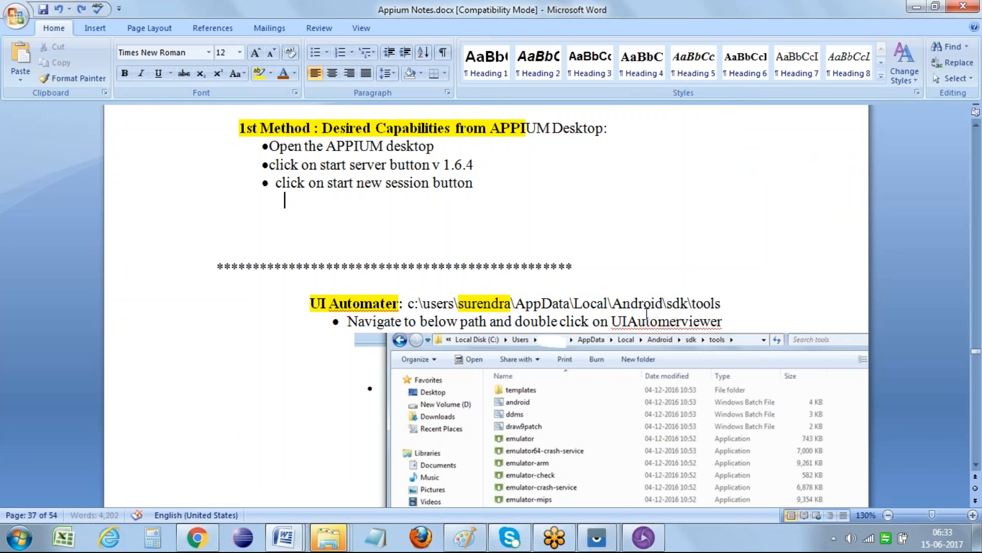
# Step: In Paint, outline the screenshot's Start New Session button with a red rounded rectangle of about 149 × 59 px
pyautogui.click(464, 538)
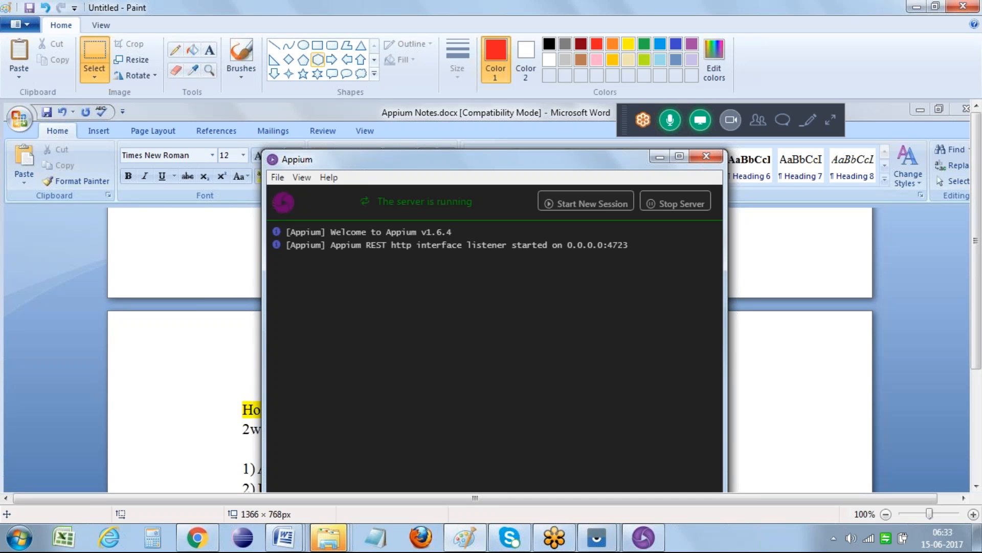
pyautogui.click(332, 45)
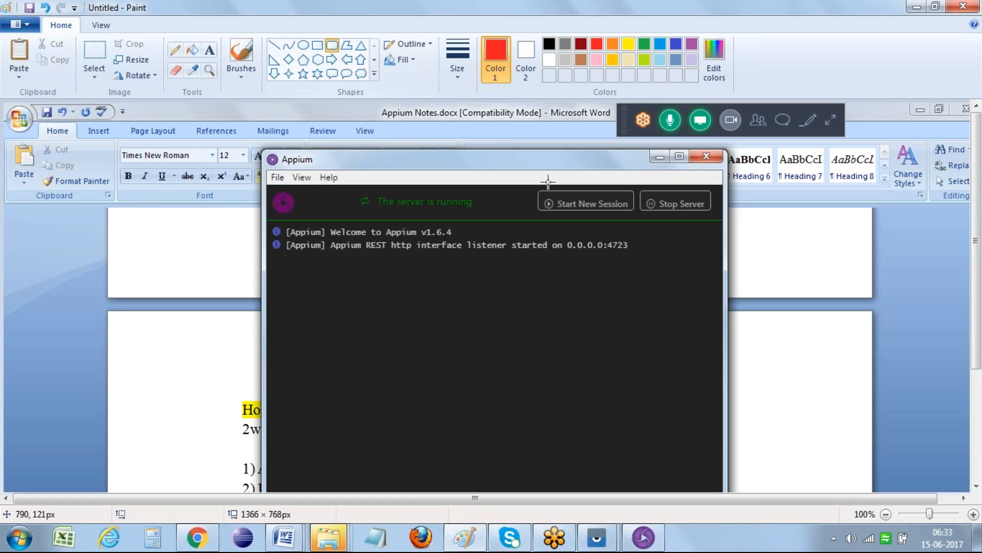
pyautogui.moveTo(532, 181)
pyautogui.mouseDown()
pyautogui.moveTo(649, 213)
pyautogui.moveTo(625, 219)
pyautogui.moveTo(638, 222)
pyautogui.mouseUp()
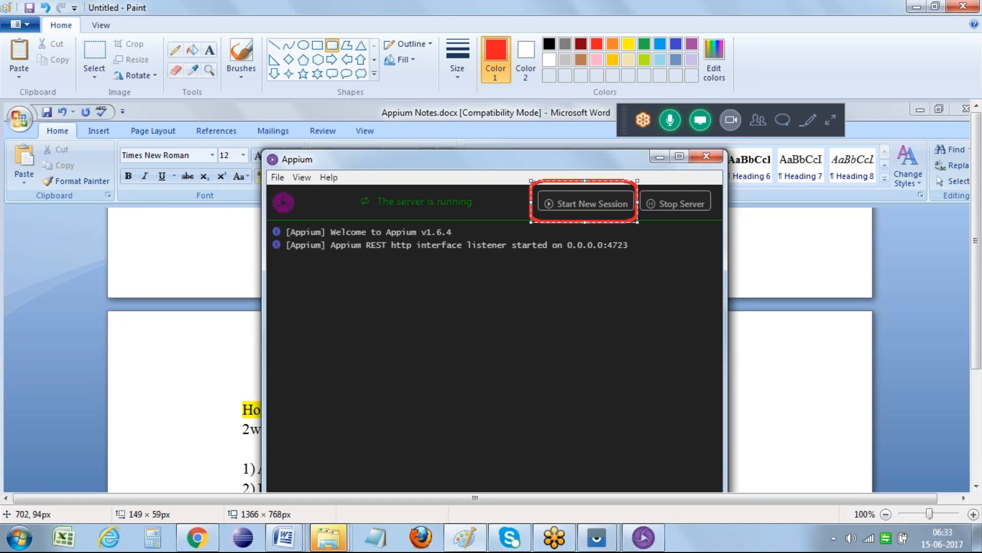
# Step: Copy the marked Appium window area, about 655 × 341 px, and insert it below the last bullet in the Word notes
pyautogui.click(105, 56)
pyautogui.moveTo(261, 145)
pyautogui.mouseDown()
pyautogui.moveTo(619, 281)
pyautogui.moveTo(732, 388)
pyautogui.mouseUp()
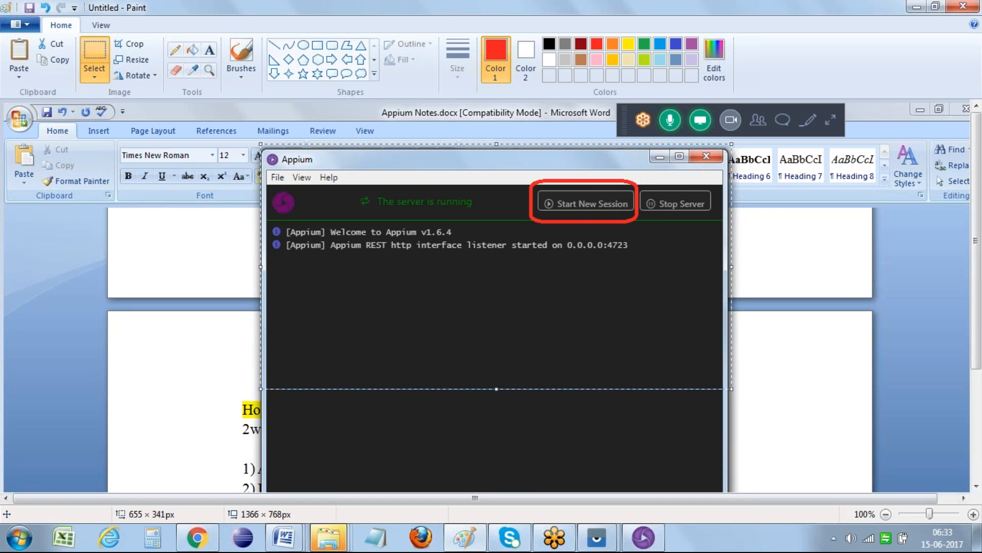
pyautogui.moveTo(281, 537)
pyautogui.click(463, 473)
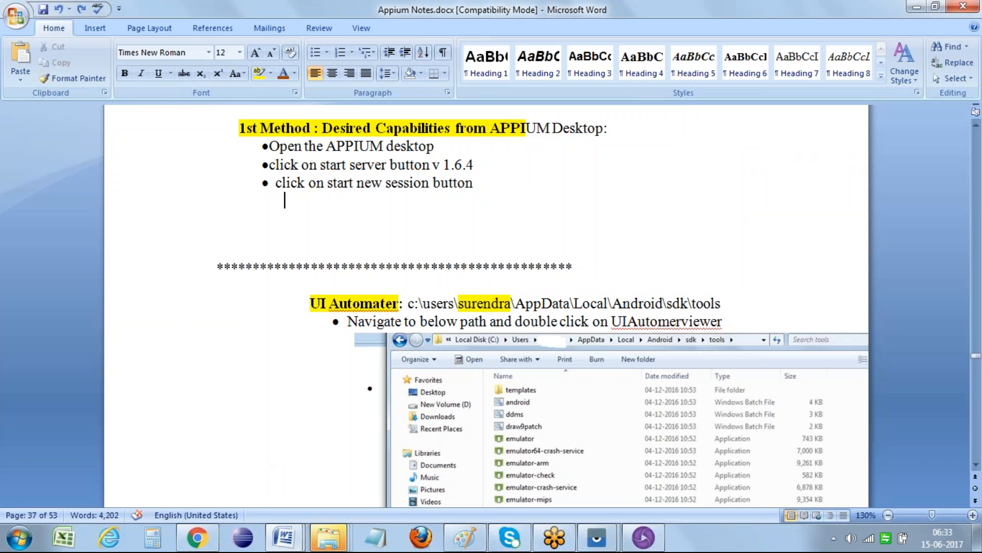
pyautogui.hotkey('ctrl', 'v')
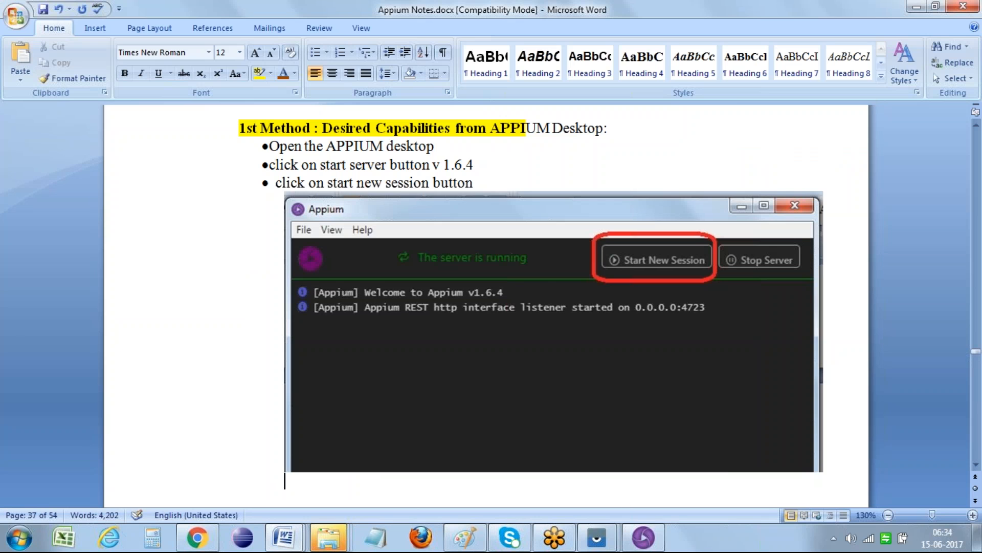
# Step: In Appium Desktop, start a new session to open the Desired Capabilities window
pyautogui.click(643, 538)
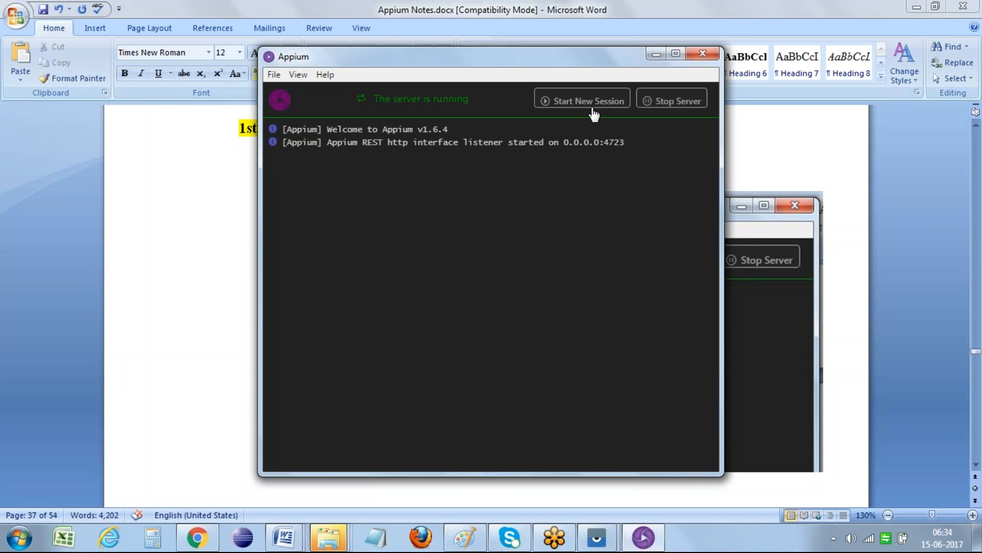
pyautogui.click(593, 105)
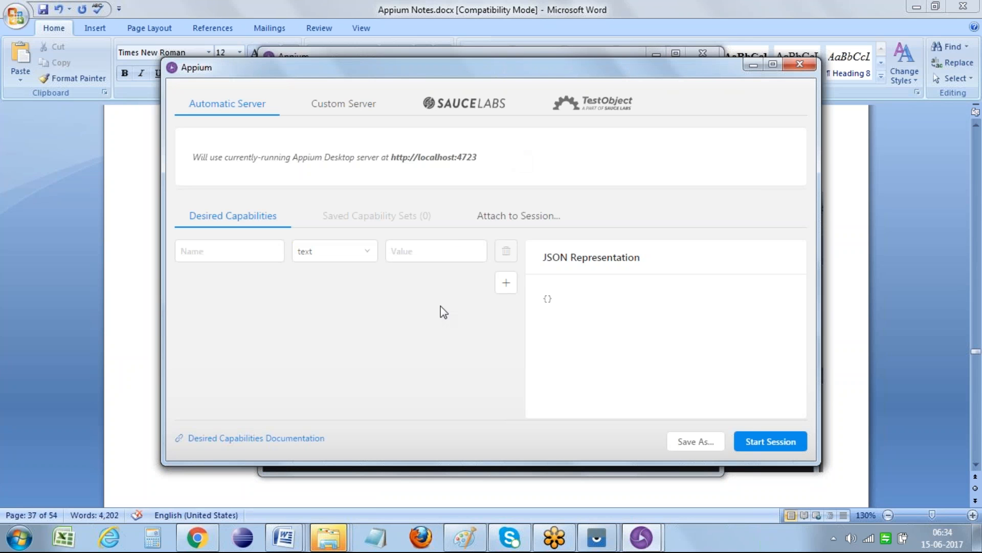
# Step: In the Word notes, add a bullet reading "Below popup screen will display" under the Appium server screenshot
pyautogui.moveTo(285, 537)
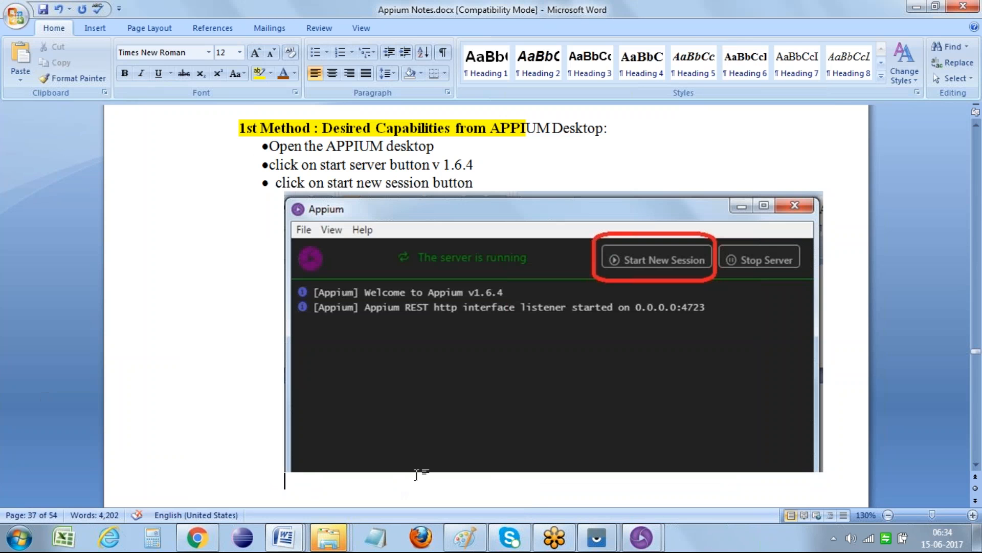
pyautogui.click(416, 474)
pyautogui.click(315, 52)
pyautogui.moveTo(310, 482); pyautogui.dragTo(269, 483)
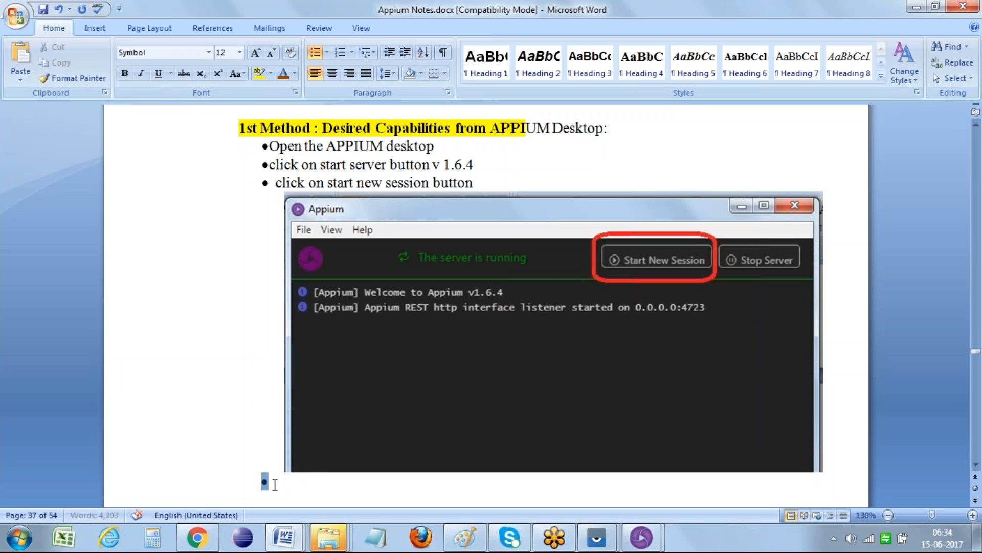
pyautogui.click(292, 487)
pyautogui.write('Below')
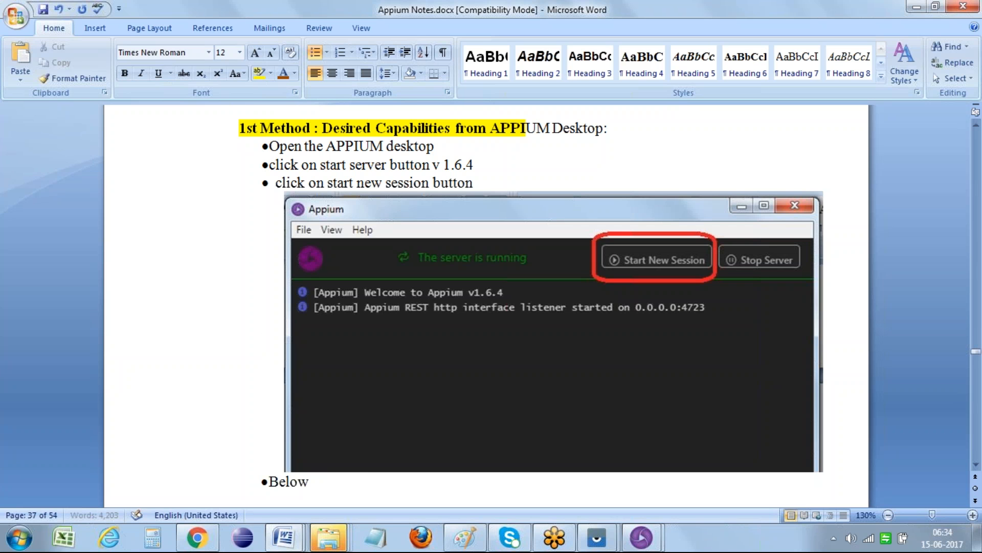
pyautogui.write(' popup scre')
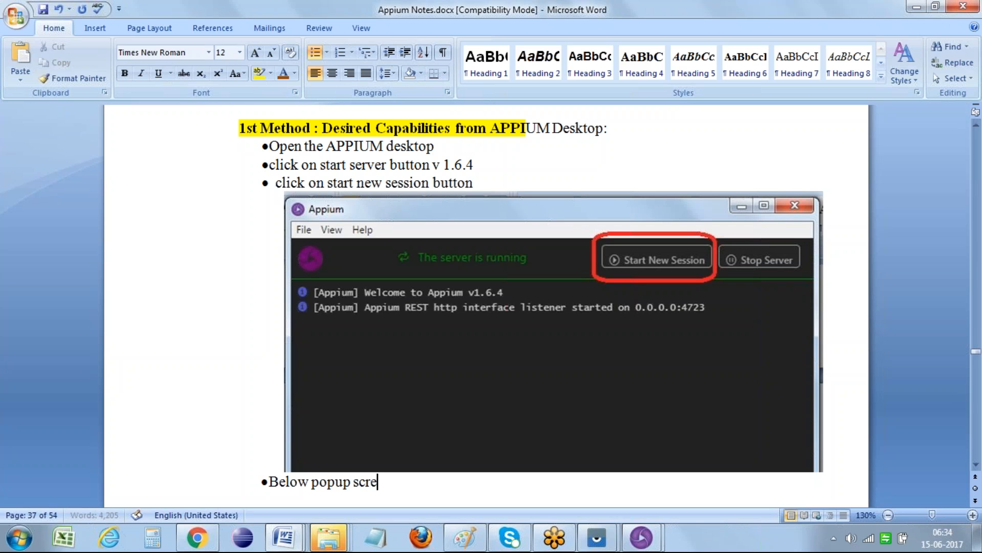
pyautogui.write('en will dispaly')
pyautogui.press('BackSpace')
pyautogui.press('BackSpace')
pyautogui.press('BackSpace')
pyautogui.write('lay')
# Step: Insert the screenshot of the Desired Capabilities window on an unbulleted line below "Below popup screen will display"
pyautogui.press('Return')
pyautogui.press('BackSpace')
pyautogui.hotkey('ctrl', 'v')
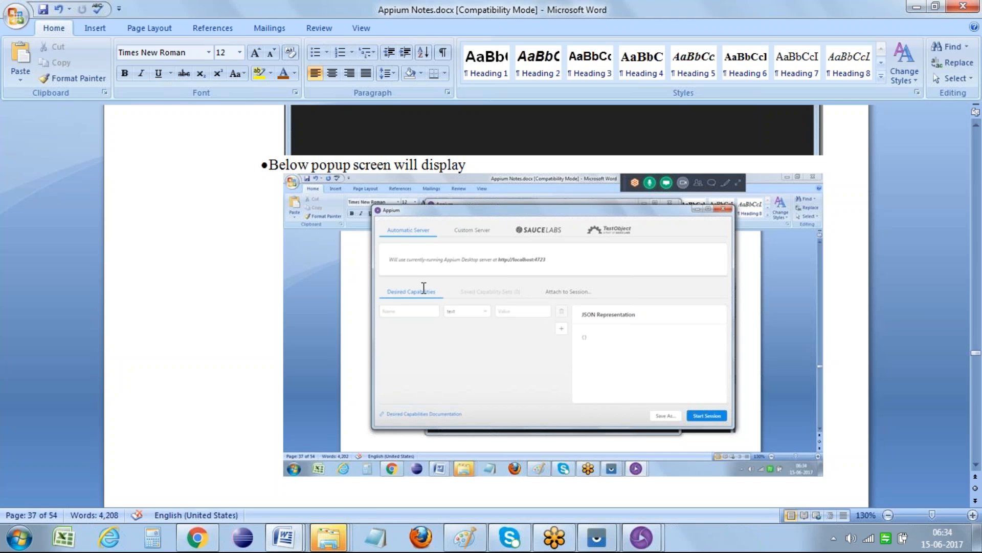
# Step: Add a bullet "we need to pass desired capabilities:" after the screenshot, correcting the misspelled last word
pyautogui.press('Return')
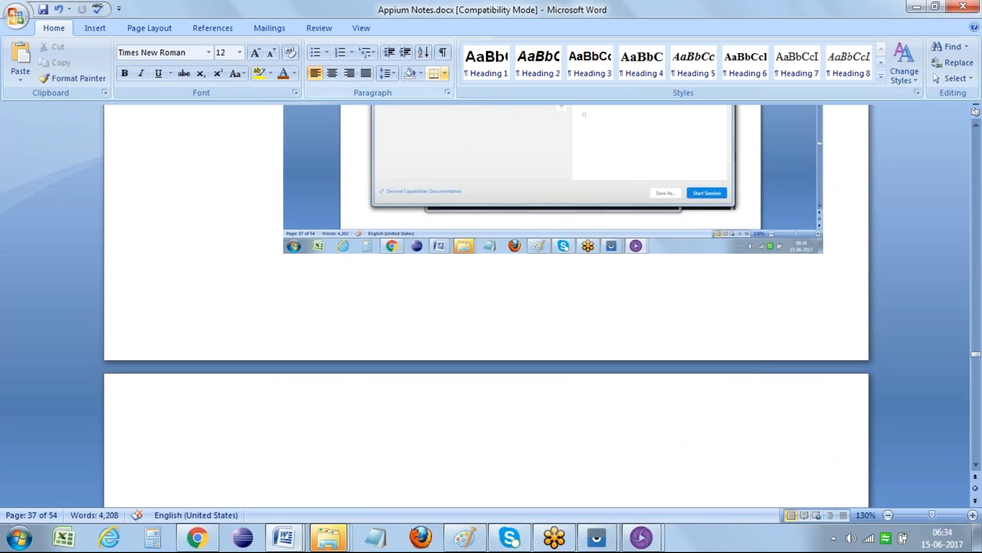
pyautogui.click(316, 52)
pyautogui.write('we need to pass des')
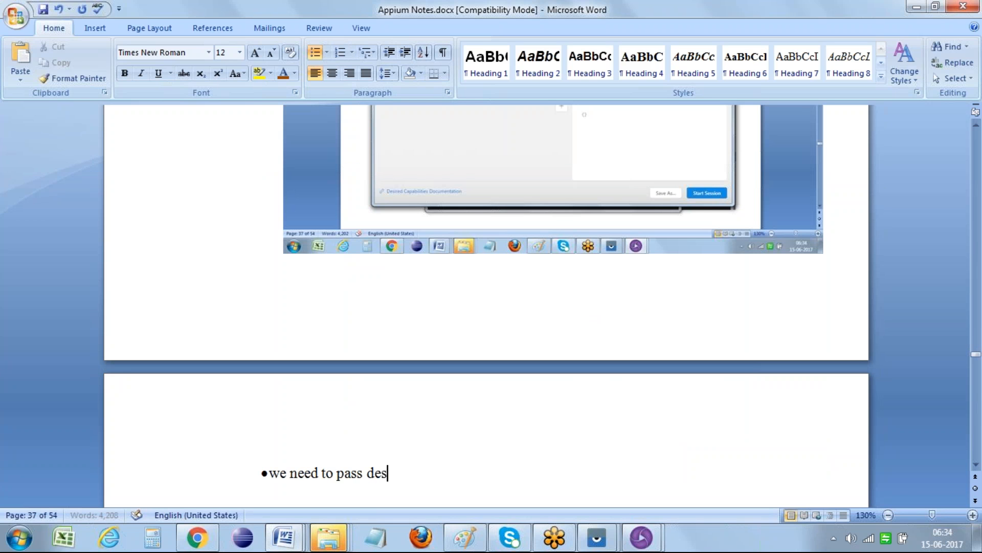
pyautogui.write('ired capabilites')
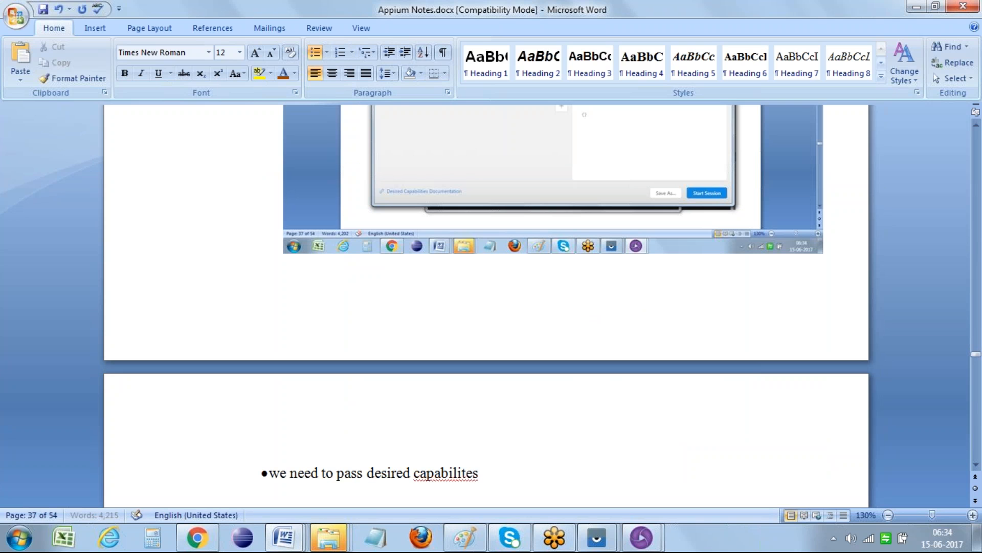
pyautogui.rightClick(451, 473)
pyautogui.click(512, 311)
pyautogui.write(':')
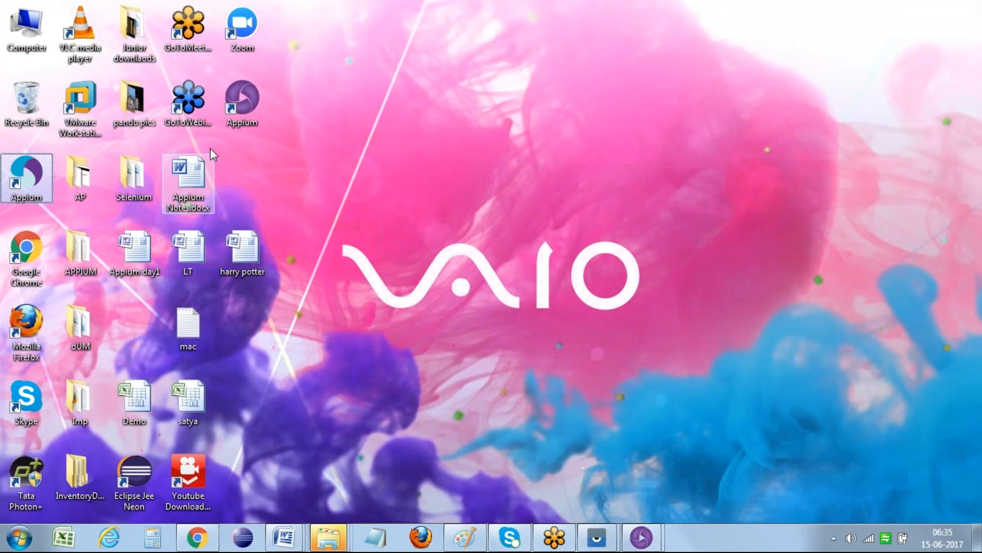
# Step: Launch Eclipse Jee Neon and switch to the Appium Notes document in Word while it loads
pyautogui.click(139, 469)
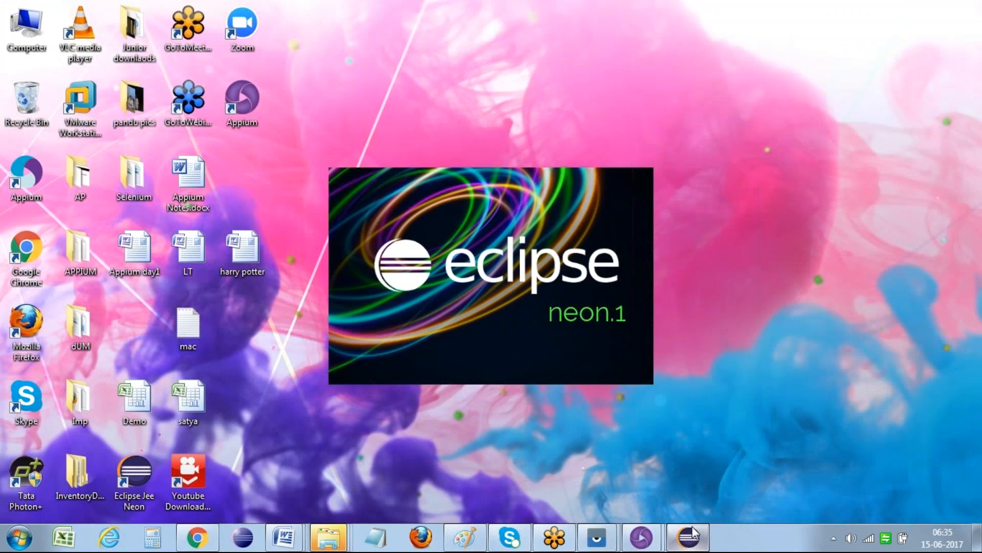
pyautogui.moveTo(283, 538)
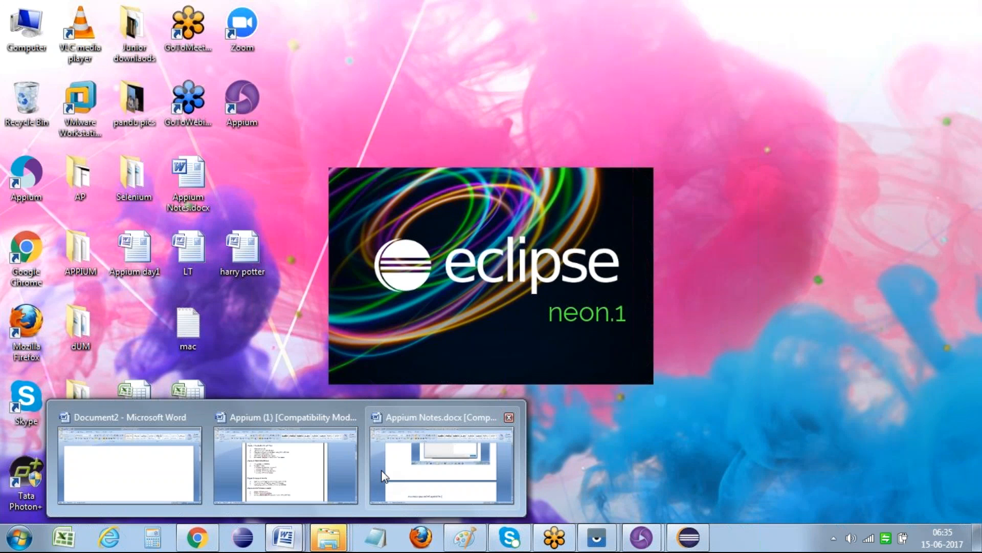
pyautogui.click(406, 476)
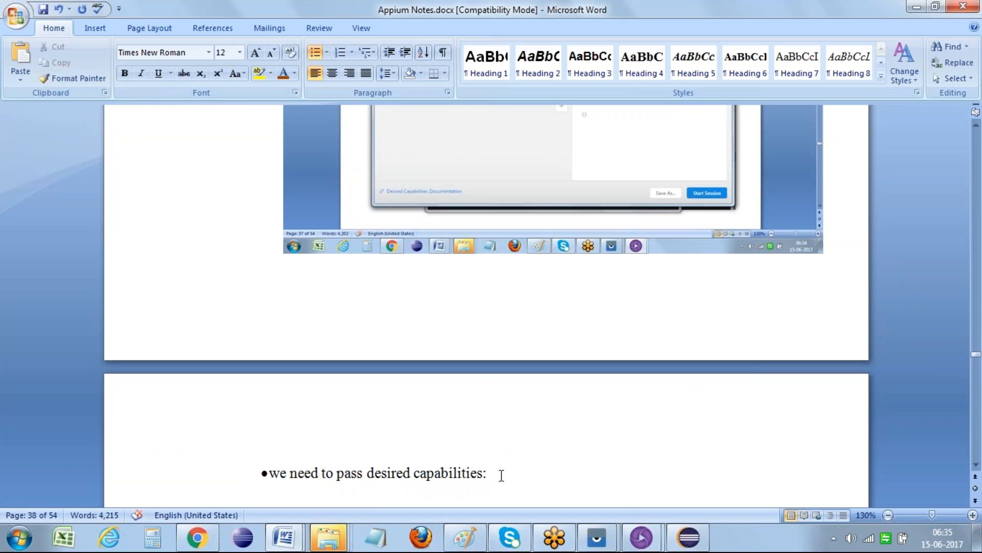
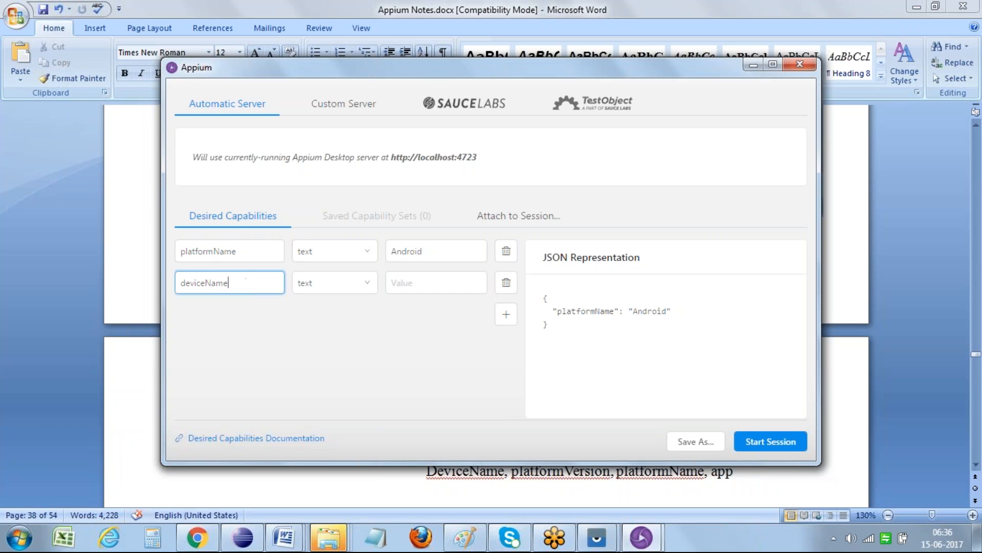
# Step: In Appium Desktop, set the deviceName capability to Android and try to start the session
pyautogui.click(411, 282)
pyautogui.write('Android')
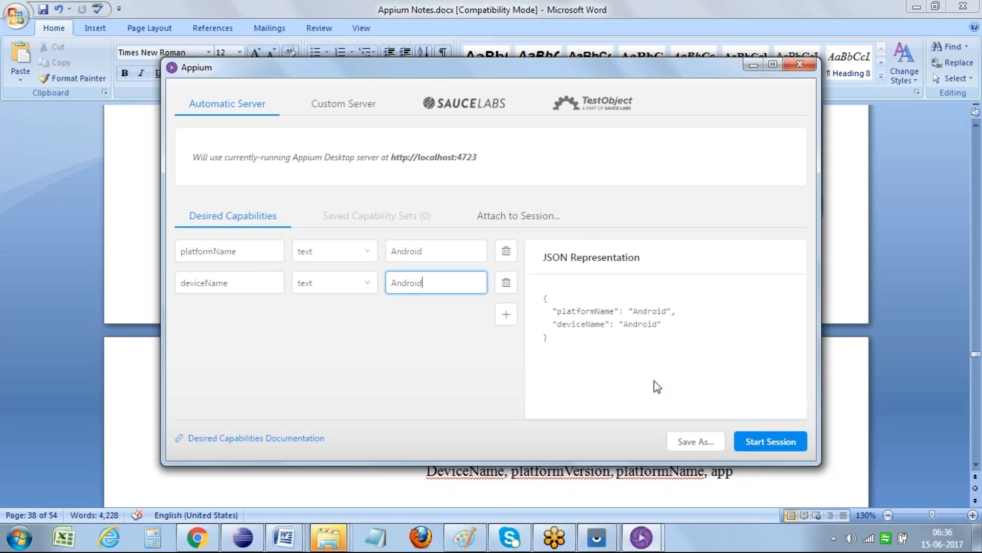
pyautogui.click(756, 441)
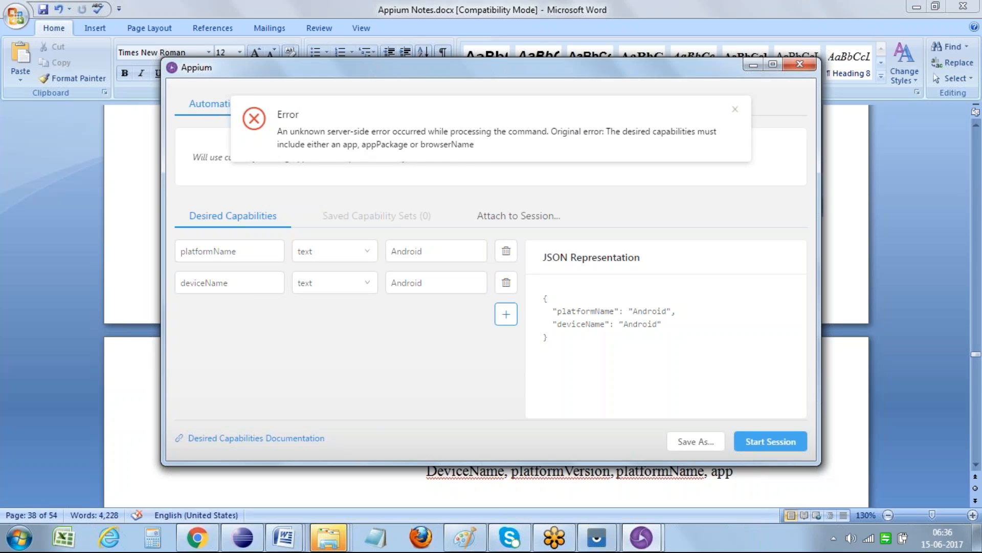
# Step: Add a third desired capability row named "app"
pyautogui.click(506, 314)
pyautogui.click(194, 316)
pyautogui.write('app')
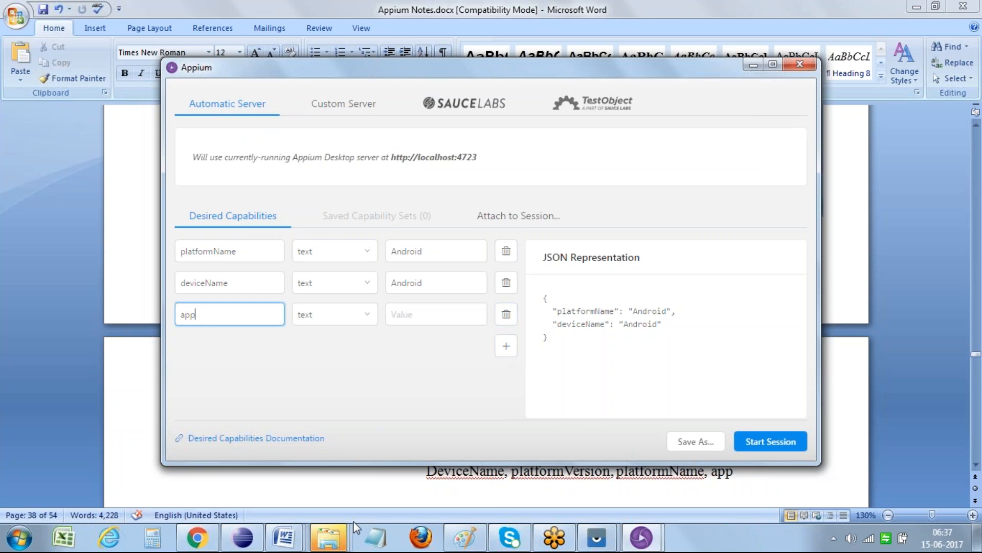
# Step: Switch to Eclipse, maximize it, and copy the AndroidUI.apk path from the MobileCapabilityType.APP line in NativeAppAutomation.java
pyautogui.press('super+d')
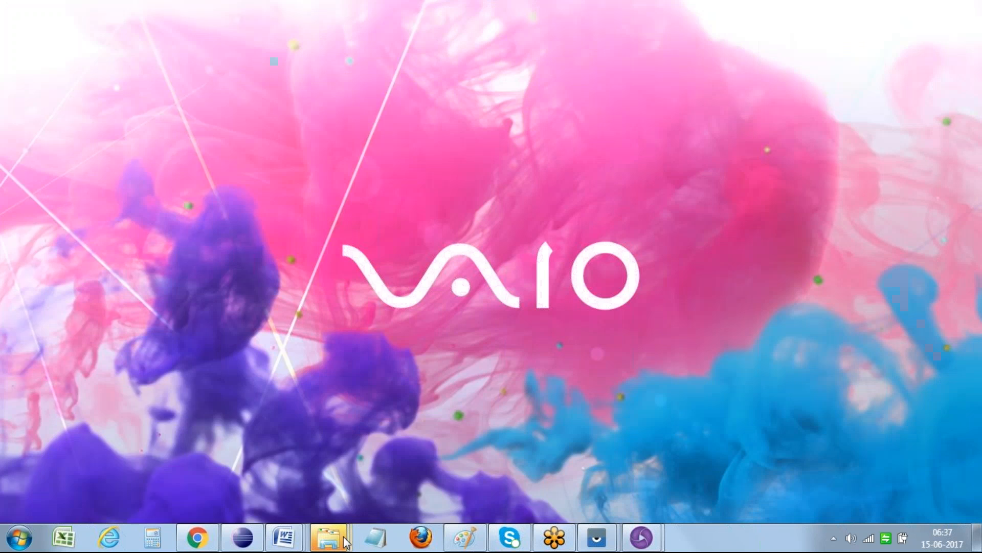
pyautogui.moveTo(267, 548)
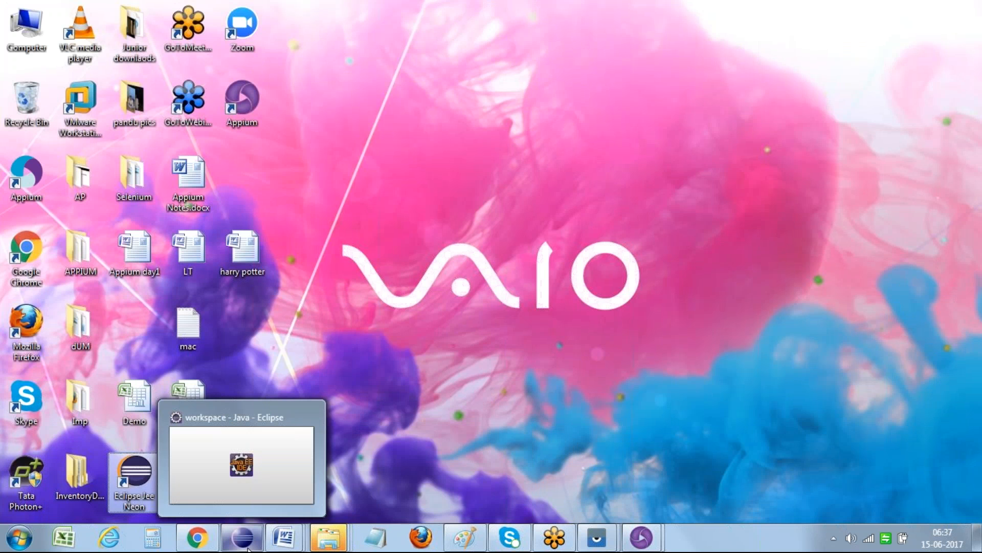
pyautogui.click(243, 537)
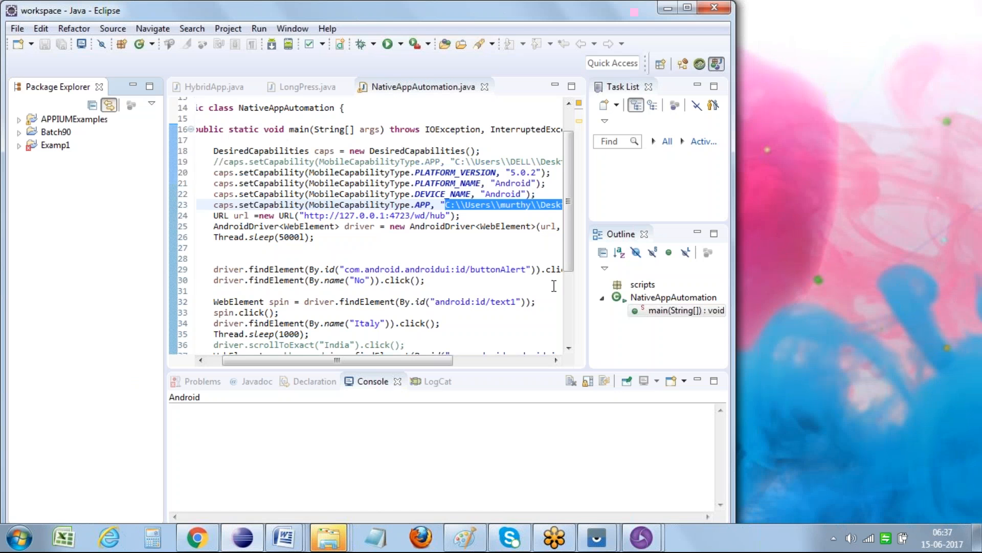
pyautogui.doubleClick(420, 20)
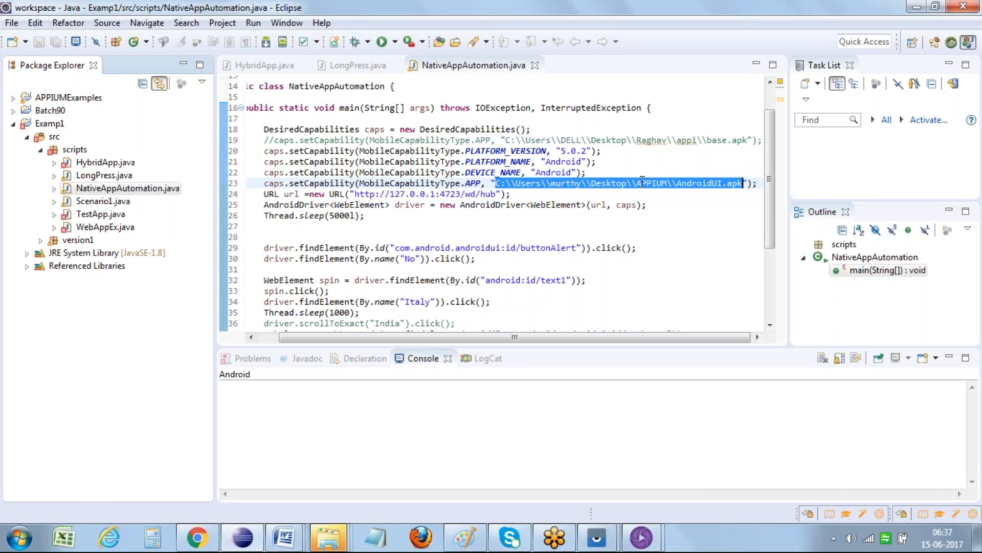
pyautogui.rightClick(642, 182)
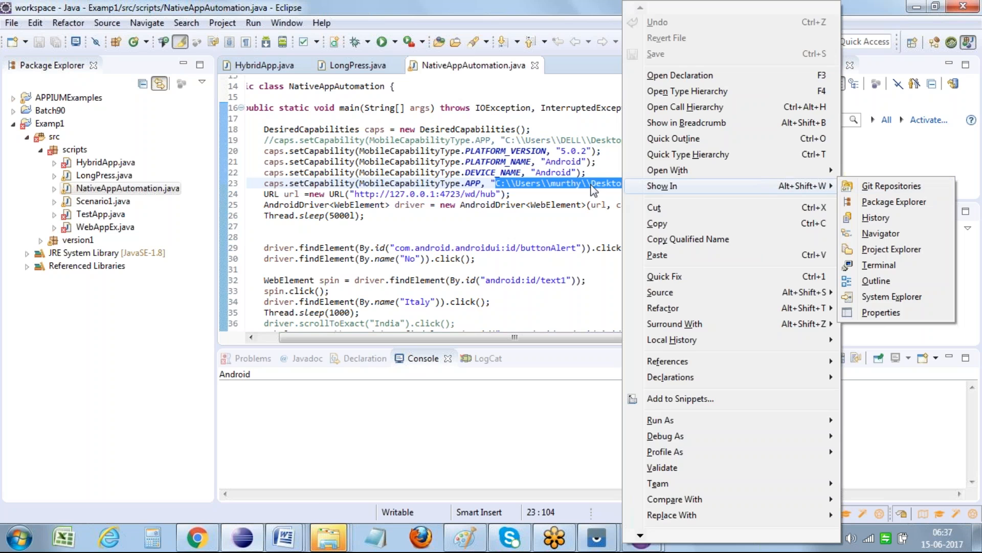
pyautogui.click(651, 224)
# Step: Return to Appium Desktop and paste the copied AndroidUI.apk path as the app capability's value
pyautogui.press('super+d')
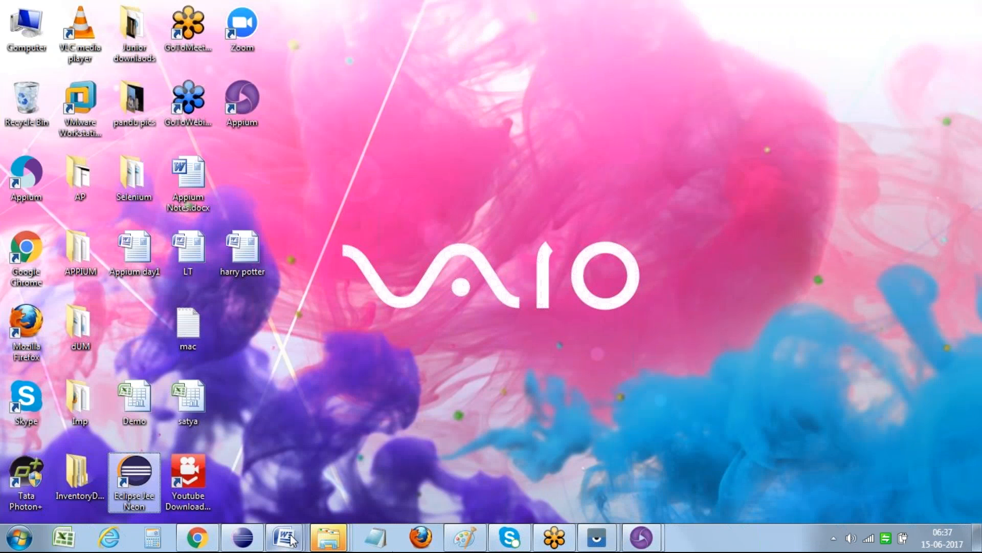
pyautogui.moveTo(641, 537)
pyautogui.click(726, 465)
pyautogui.click(435, 312)
pyautogui.hotkey('ctrl', 'v')
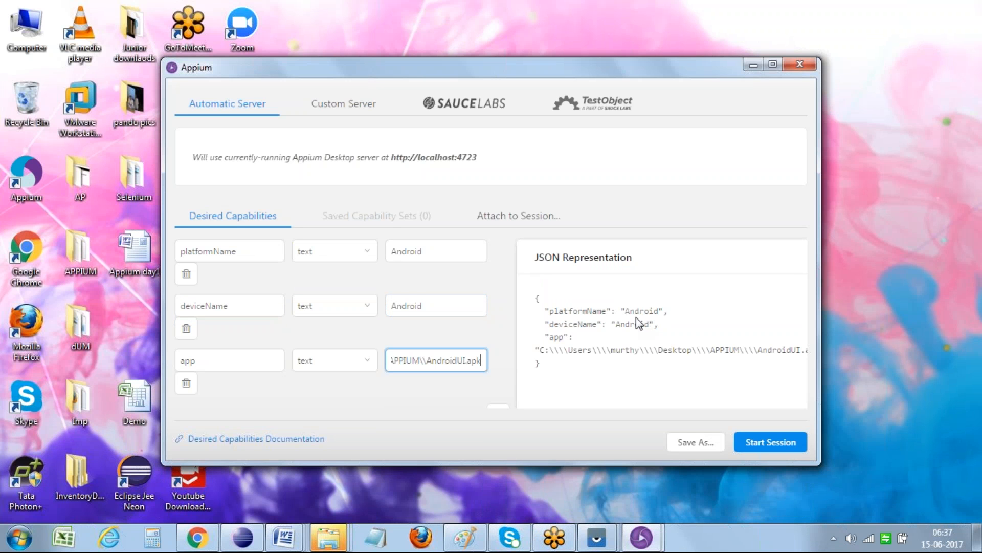
# Step: Start the Appium session, dismiss the Vysor Pro upgrade offer, and bring the Appium inspector window to the front
pyautogui.click(770, 444)
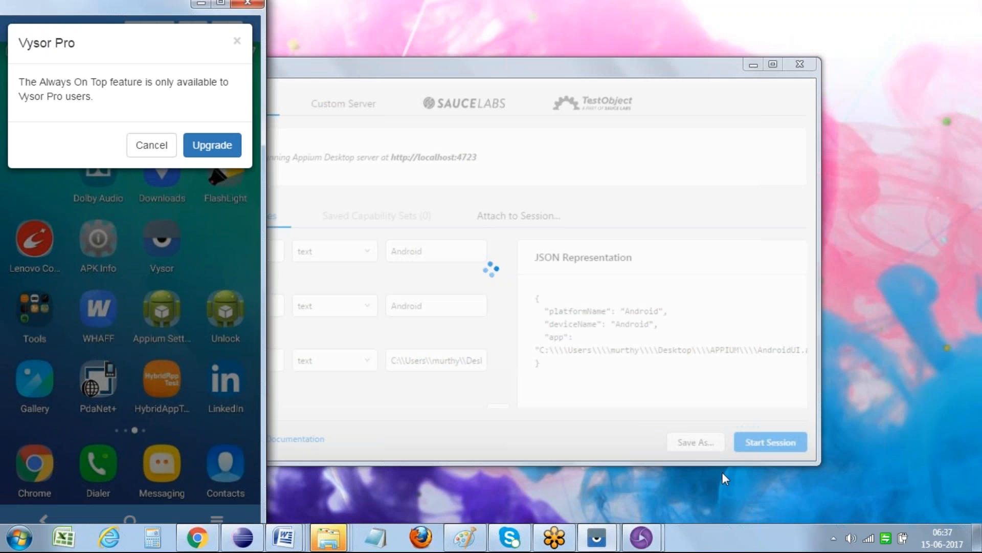
pyautogui.click(151, 146)
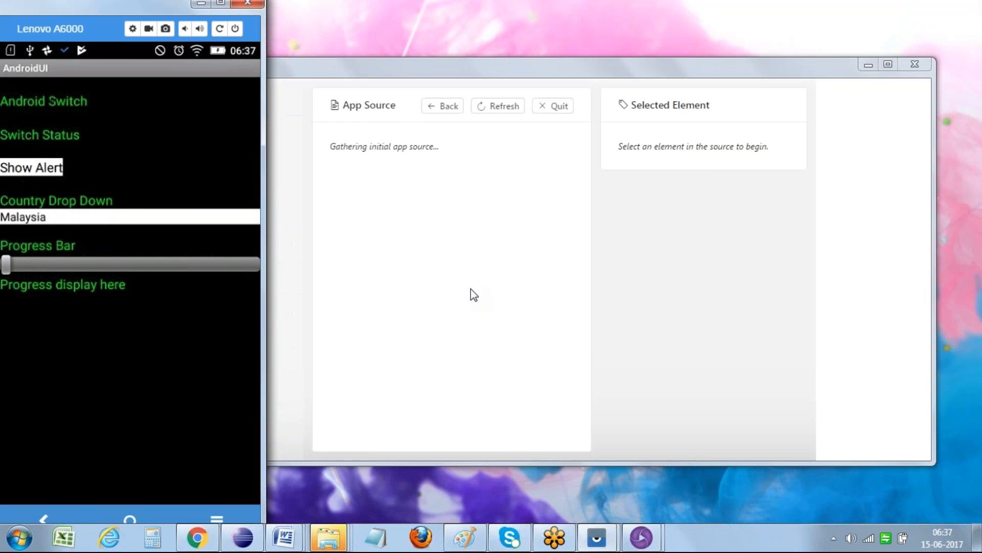
pyautogui.click(525, 77)
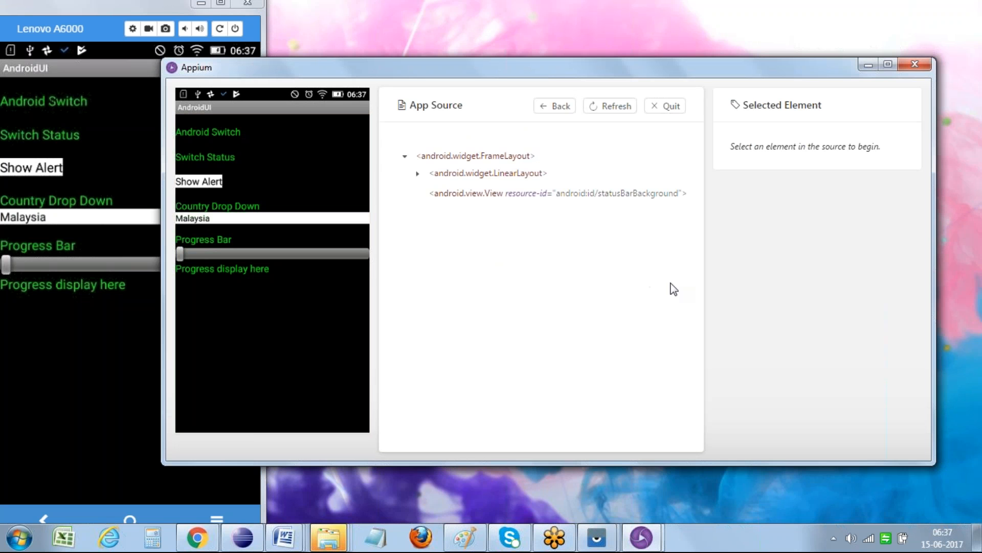
# Step: In the Appium Notes, add a bullet "Click on start session button , it wil take few seconds to load a new tab" below the capabilities list
pyautogui.moveTo(291, 542)
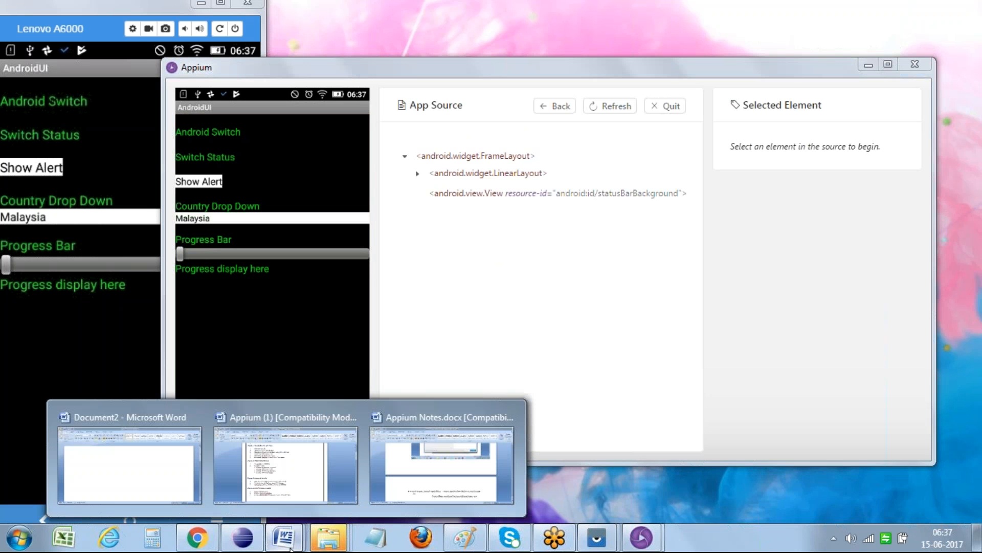
pyautogui.click(412, 483)
pyautogui.press('Return')
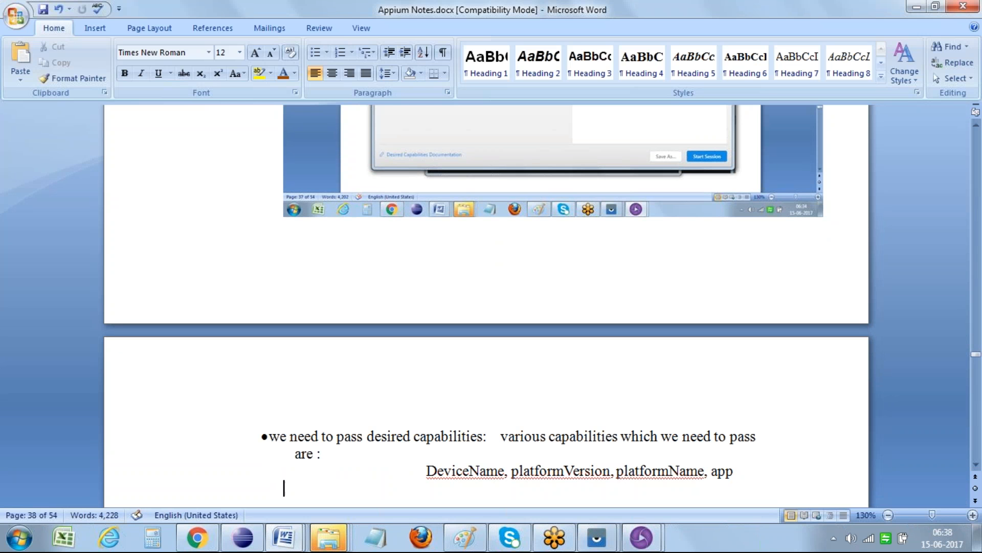
pyautogui.click(314, 52)
pyautogui.write('Click o')
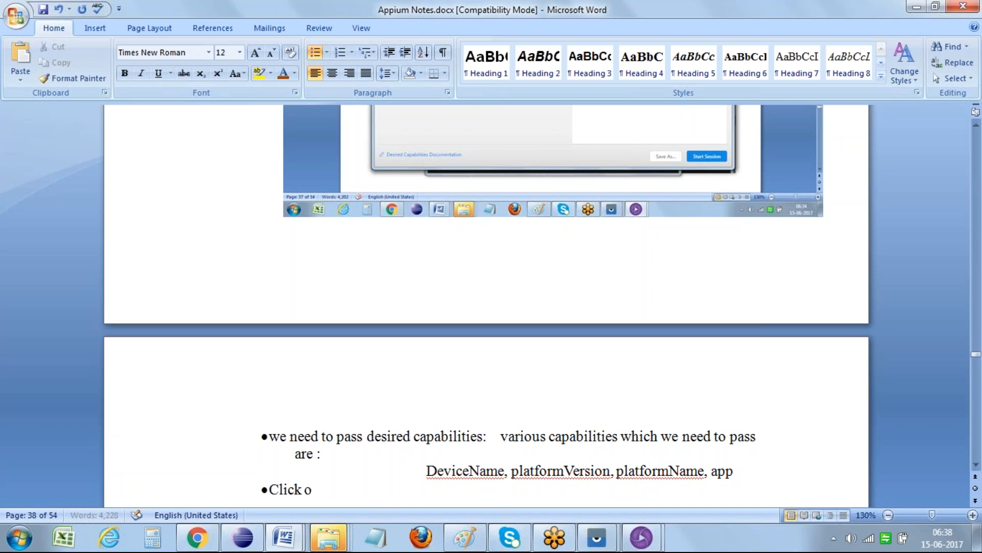
pyautogui.write('n start session button , it wil take few')
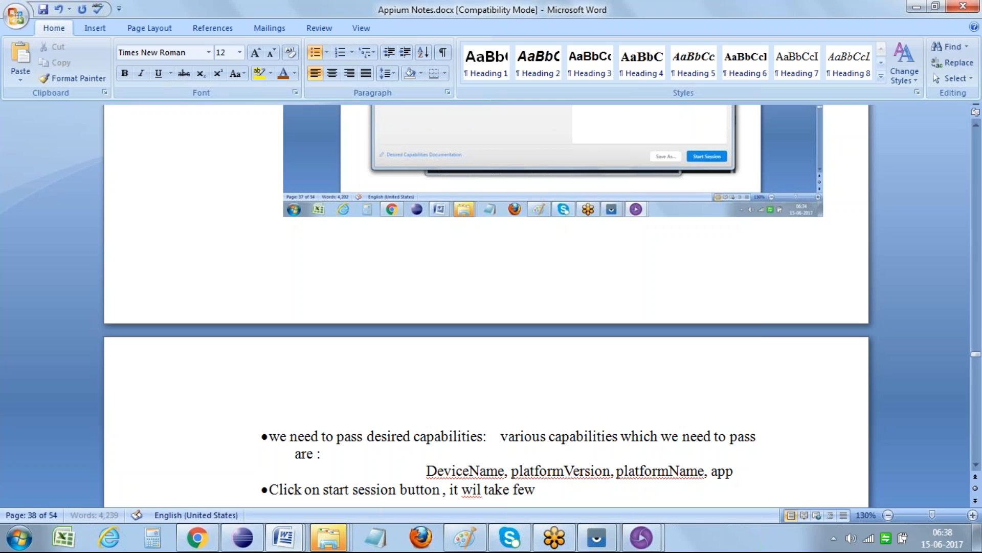
pyautogui.write(' seconds to load a new tab')
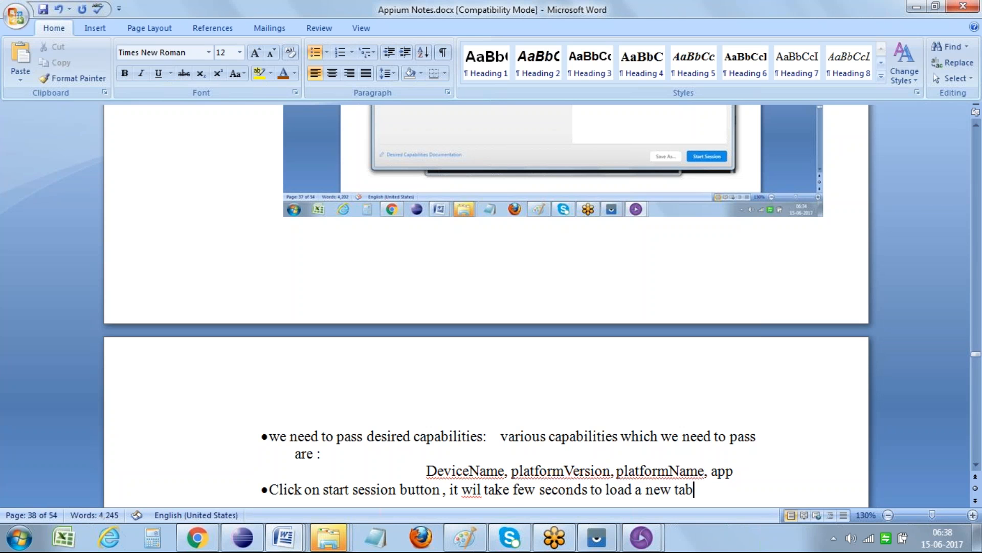
# Step: Continue the start session bullet with "where as in the meantime if you observe your mobile device whatever the app"
pyautogui.write(' wheras')
pyautogui.press('BackSpace')
pyautogui.write('as i')
pyautogui.write('n the meantime ')
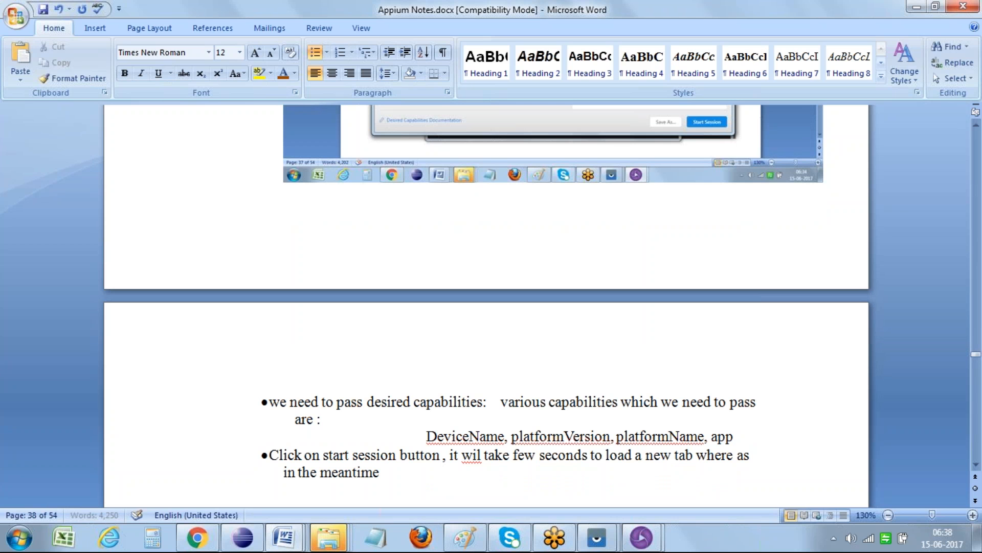
pyautogui.write('if you observe yo')
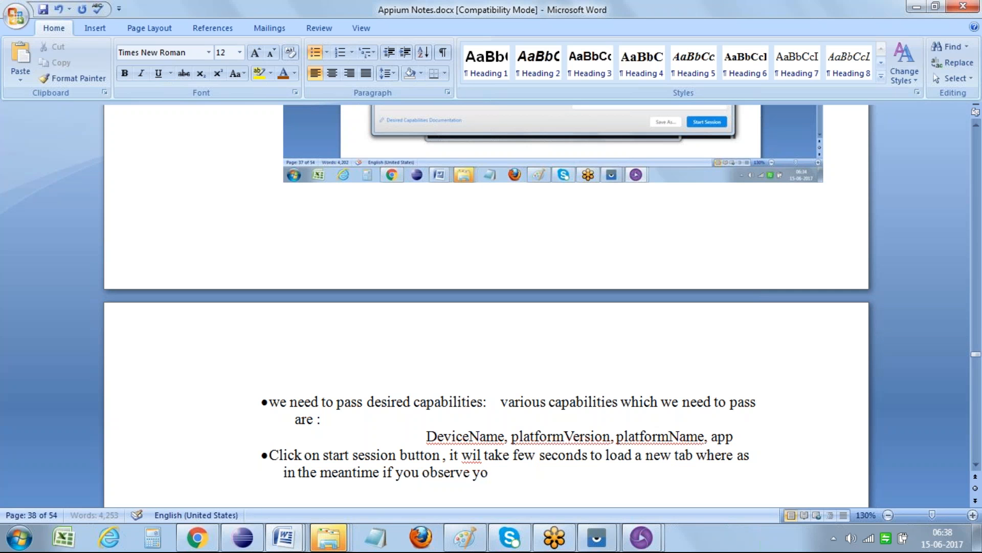
pyautogui.write('ur mobile device whatevbe')
pyautogui.press('BackSpace')
pyautogui.press('BackSpace')
pyautogui.write('er the app ')
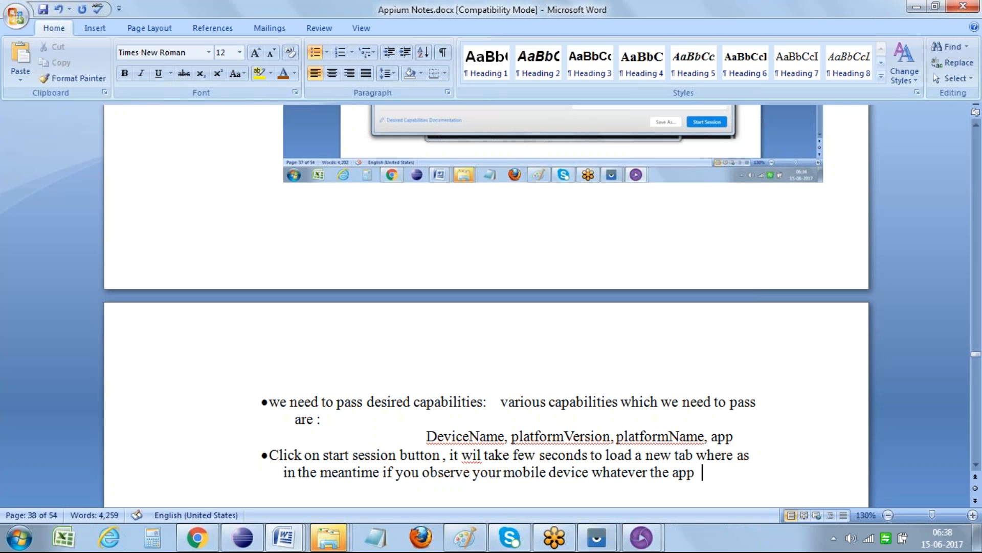
# Step: Extend the same bullet with "you have specified as apk file that app"
pyautogui.write('you hav')
pyautogui.press('BackSpace')
pyautogui.write('av')
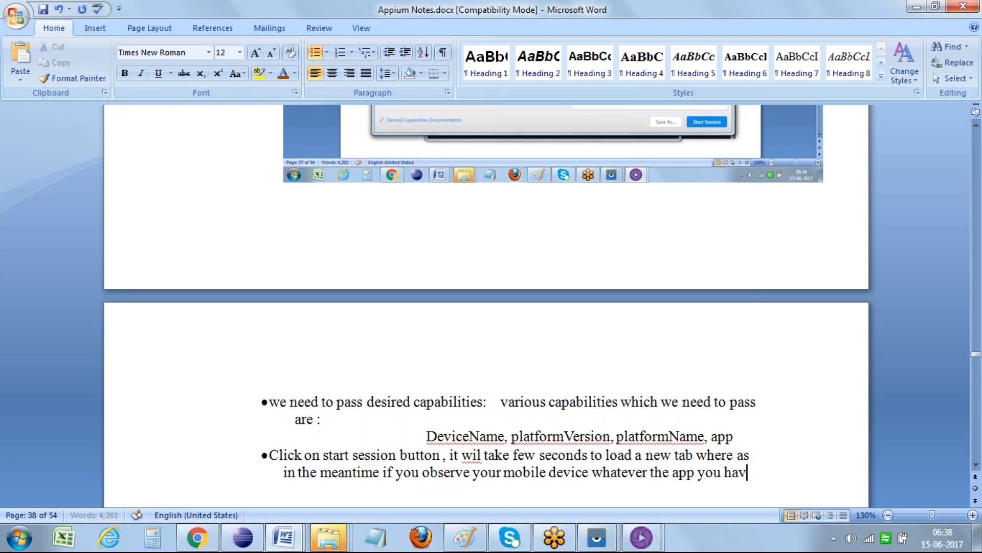
pyautogui.write('e specified ')
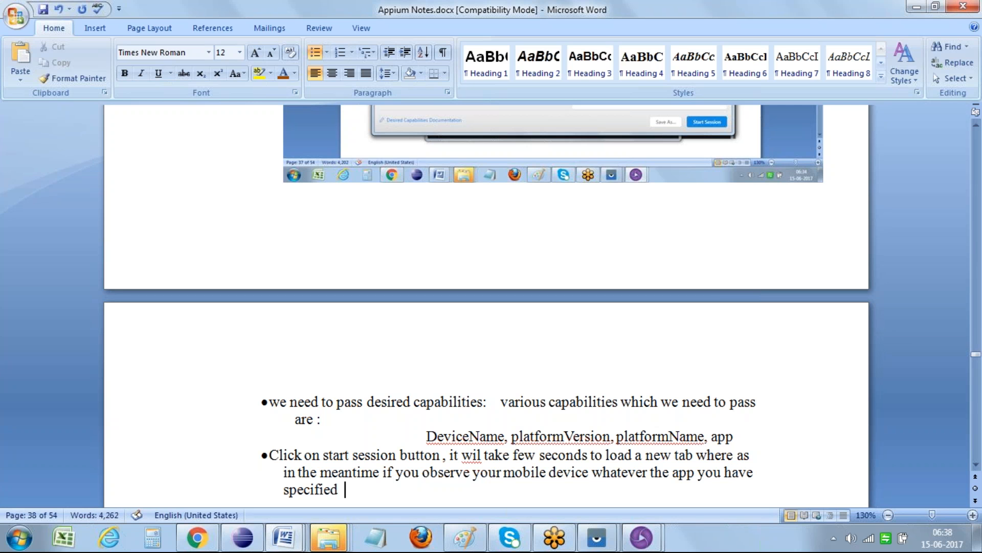
pyautogui.write('in')
pyautogui.press('BackSpace')
pyautogui.write('as apk file that app')
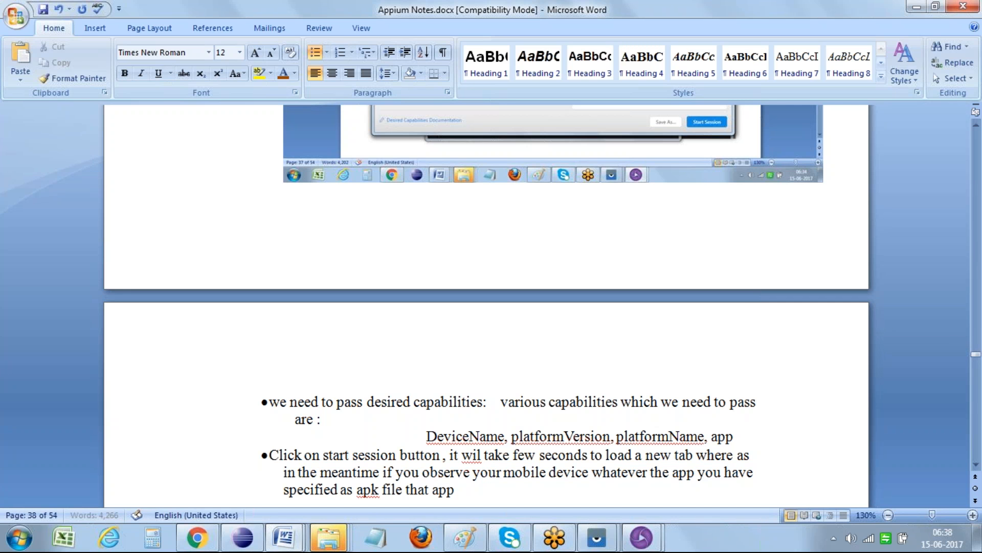
# Step: Finish the start session bullet with "will be installed and launched on mobile"
pyautogui.write(' will be inst')
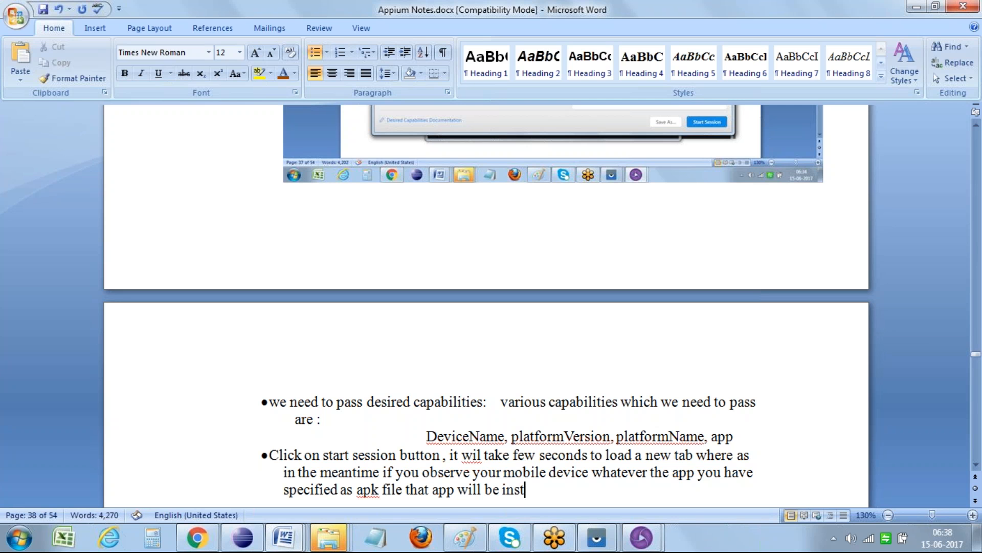
pyautogui.write('alled and la')
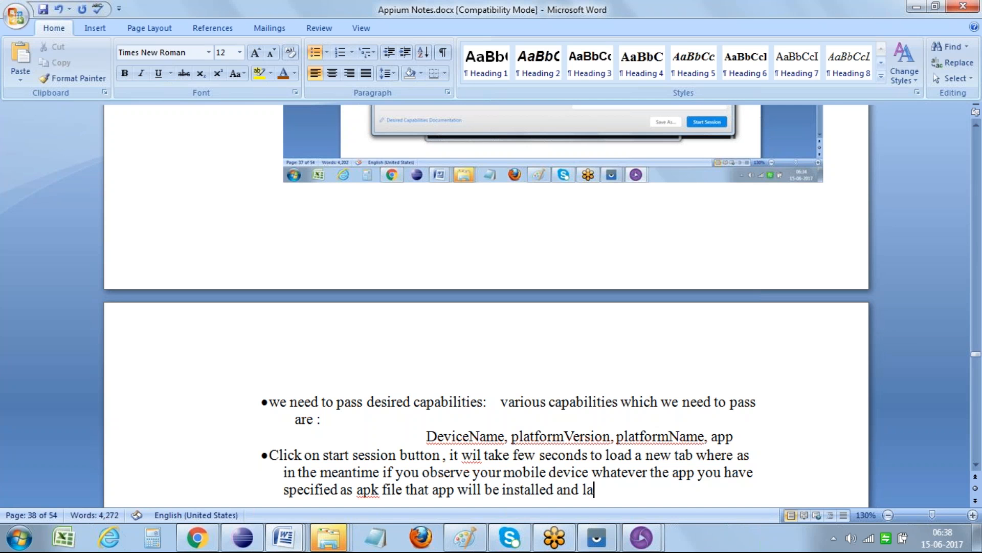
pyautogui.write('unched on m,b')
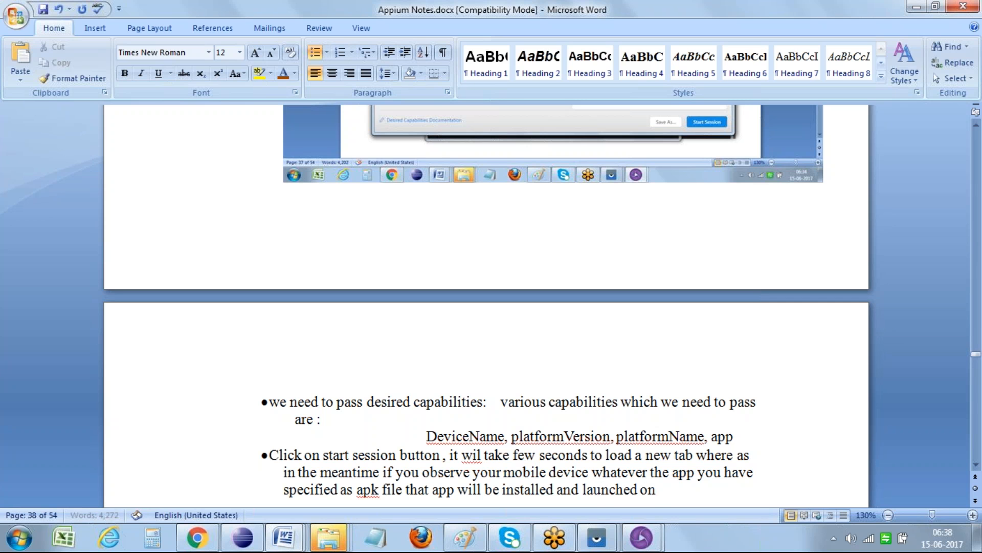
pyautogui.press('BackSpace')
pyautogui.press('BackSpace')
pyautogui.write('o b')
pyautogui.write('b')
pyautogui.write('ile')
# Step: Add a bullet "in the newly opened window it has screenshot of the applications opened on the mobile device" below the start session bullet
pyautogui.press('Return')
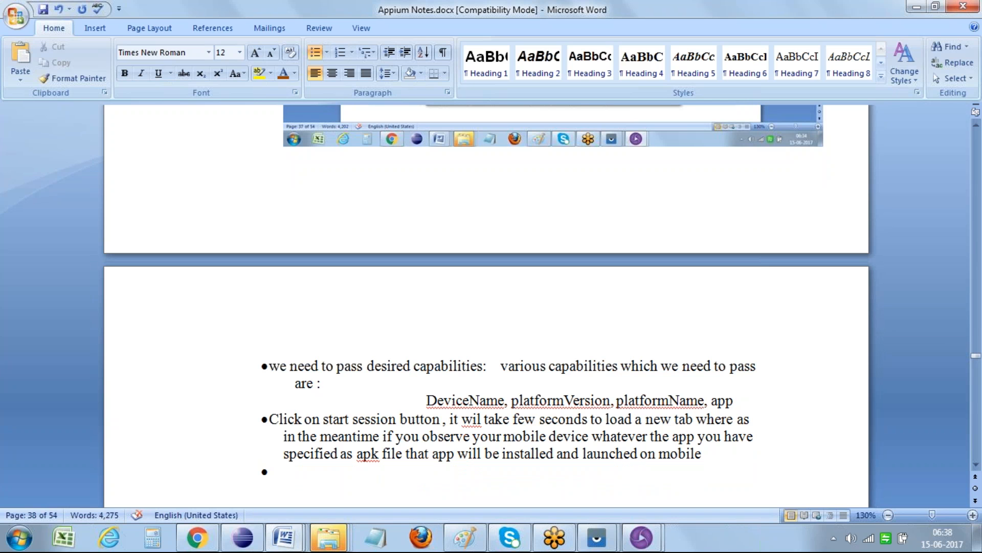
pyautogui.write('in the bew')
pyautogui.press('BackSpace')
pyautogui.press('BackSpace')
pyautogui.press('BackSpace')
pyautogui.write('newly opene')
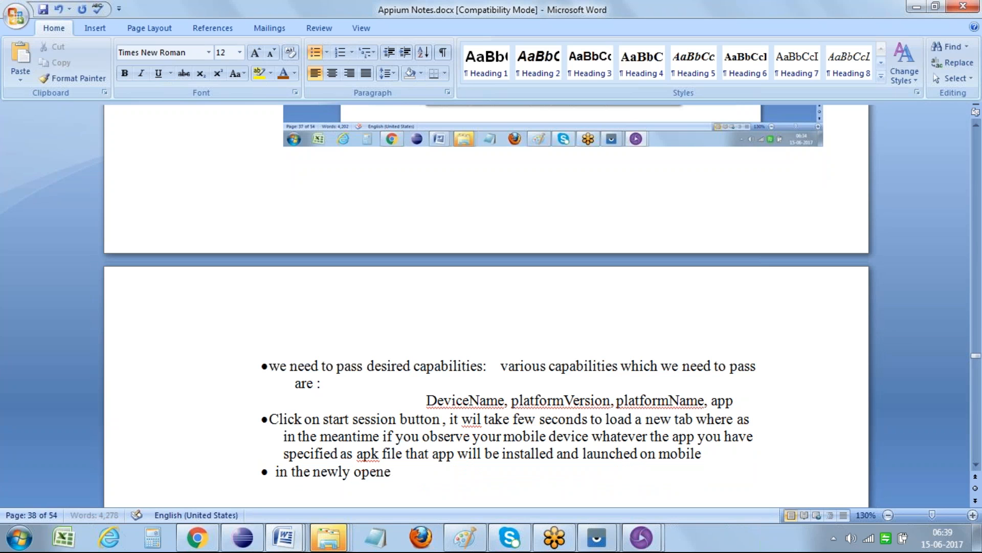
pyautogui.write('d window it has')
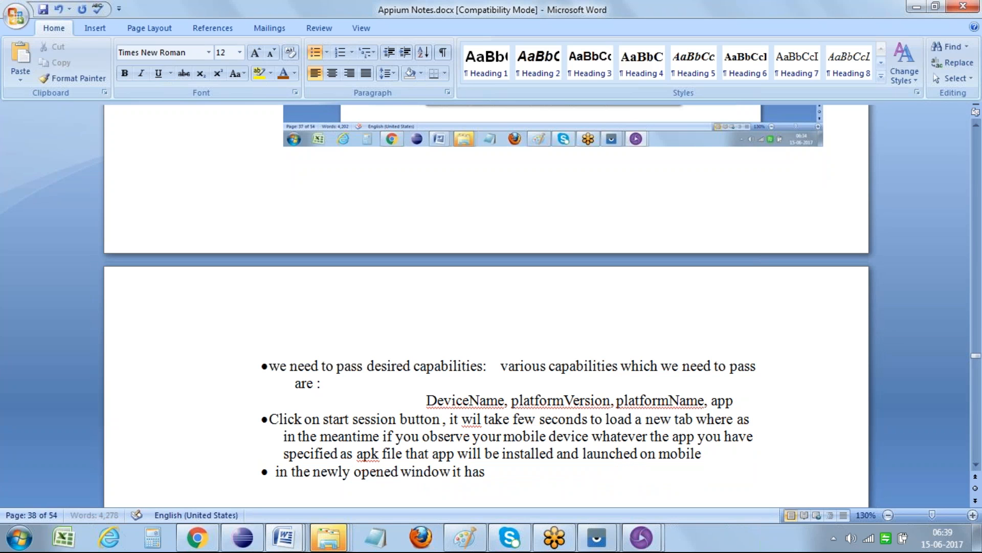
pyautogui.write(' screenshot of the')
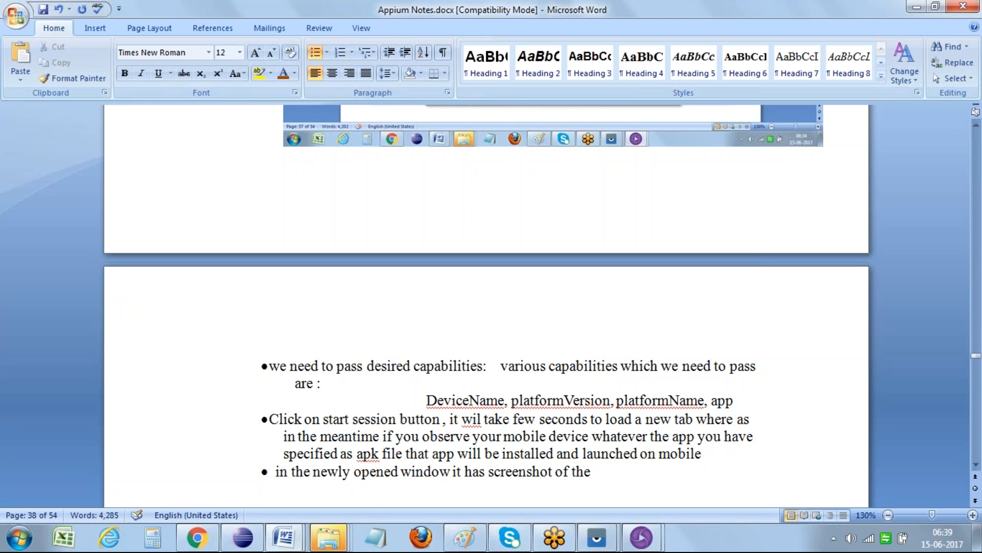
pyautogui.write(' applications opene')
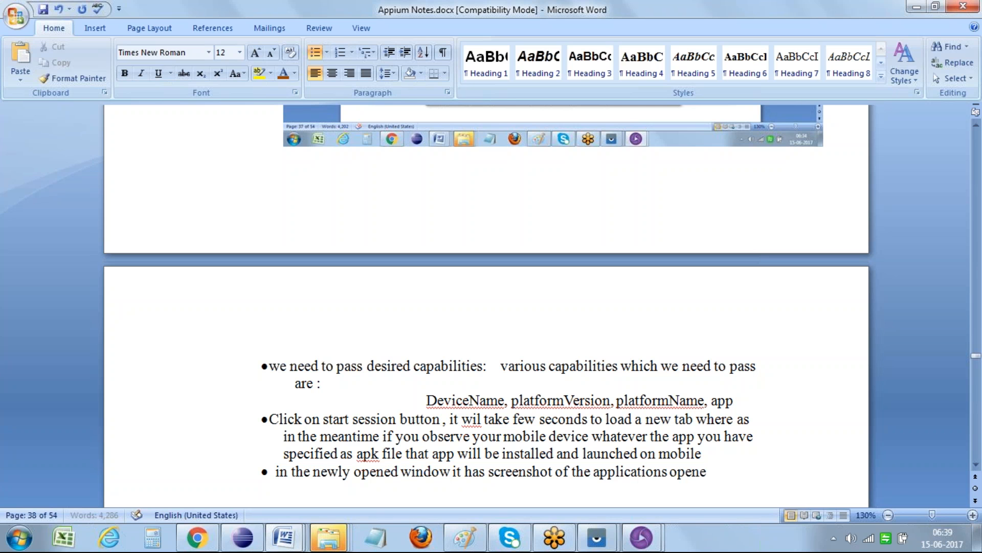
pyautogui.write('d on the mobile device')
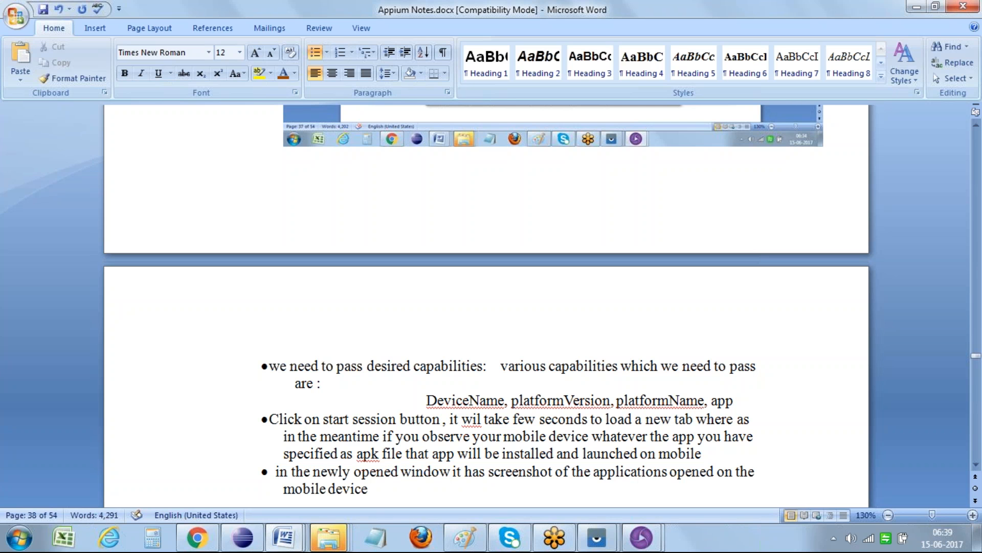
# Step: View the mirrored phone screen and the Appium inspector window, and return to the Appium Notes document
pyautogui.click(641, 537)
pyautogui.moveTo(597, 537)
pyautogui.click(694, 438)
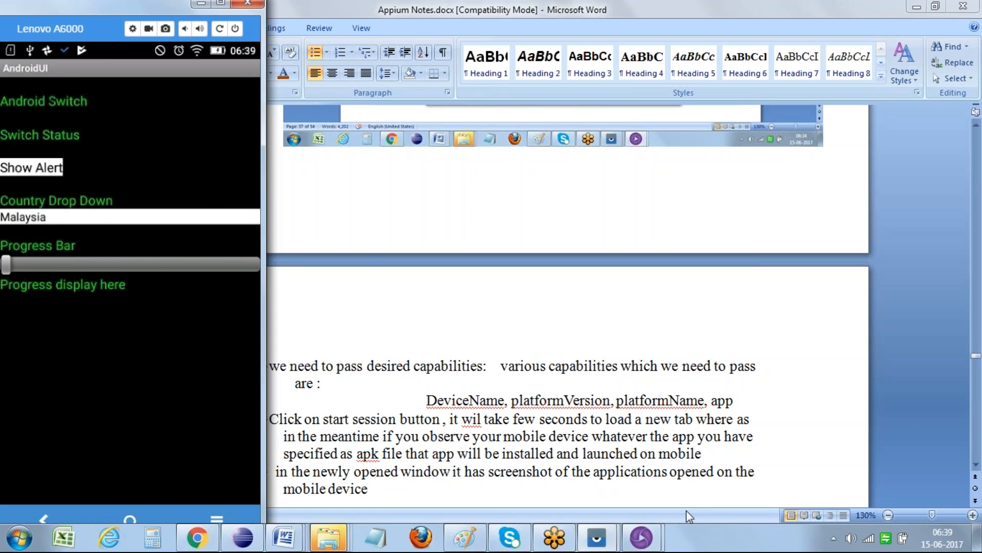
pyautogui.moveTo(650, 529)
pyautogui.click(746, 471)
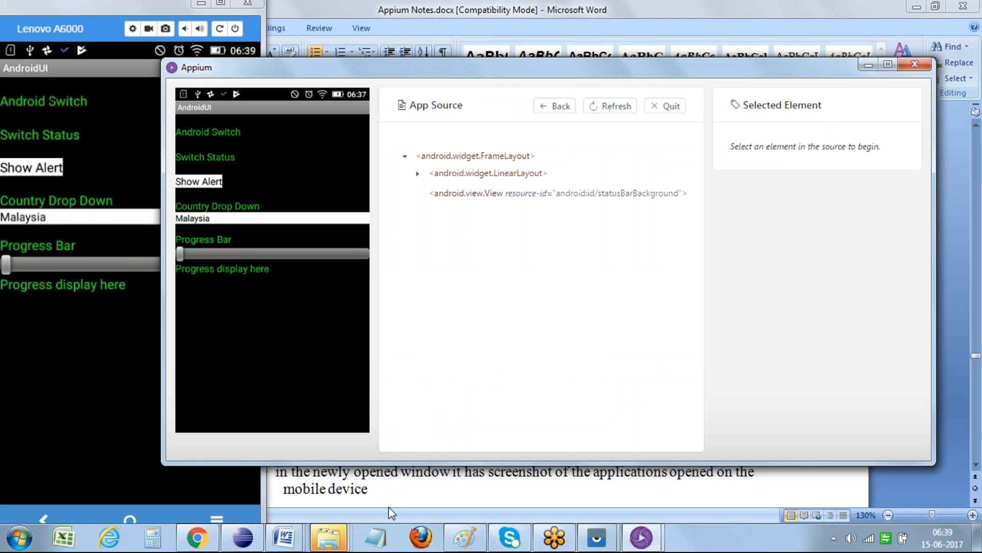
pyautogui.moveTo(283, 537)
pyautogui.click(441, 471)
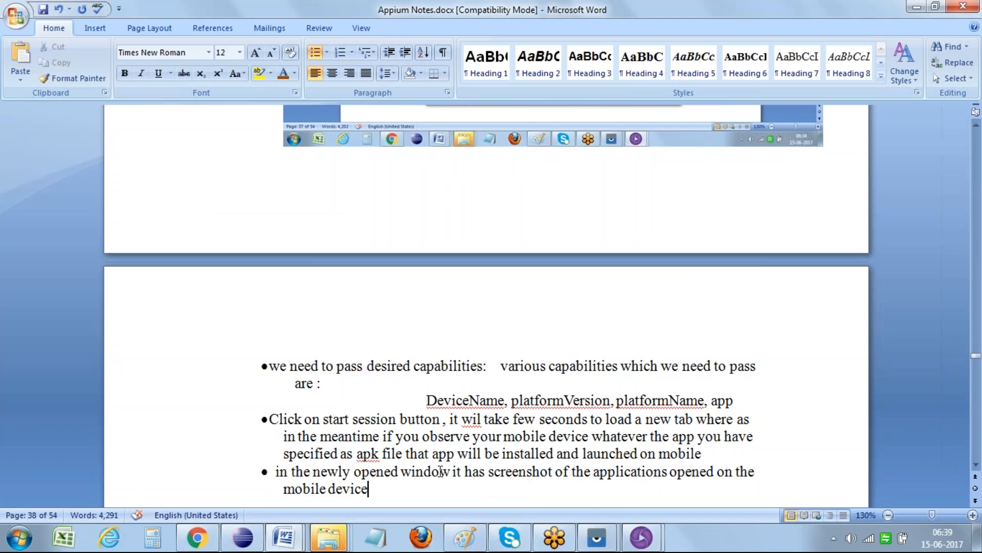
# Step: Insert a screenshot of the Appium inspector window on an unbulleted line below the newly opened window bullet
pyautogui.press('Return')
pyautogui.press('BackSpace')
pyautogui.write('C:\\\\Users\\\\murthy\\\\Desktop\\\\APPIUM\\\\AndroidUI.apk')
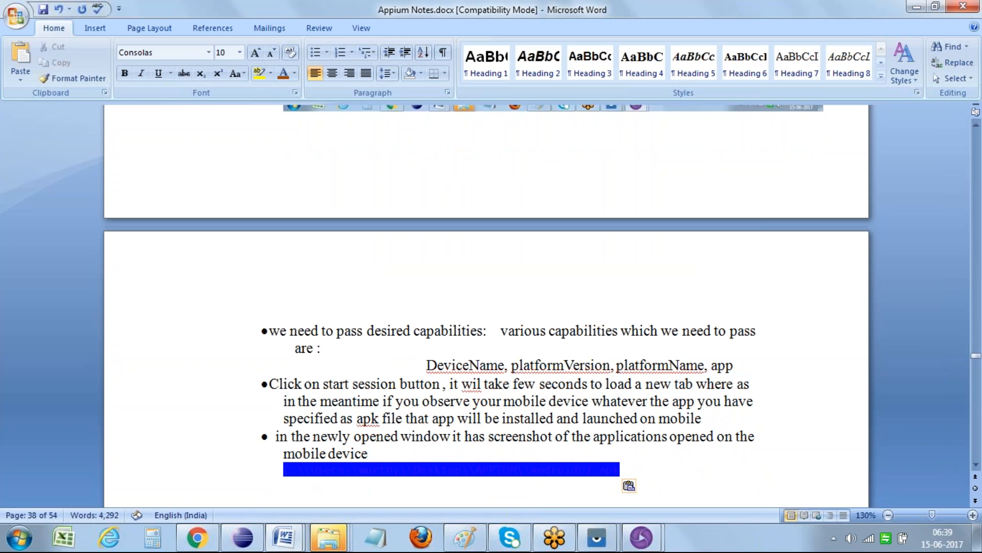
pyautogui.hotkey('ctrl', 'z')
pyautogui.moveTo(645, 536)
pyautogui.click(702, 484)
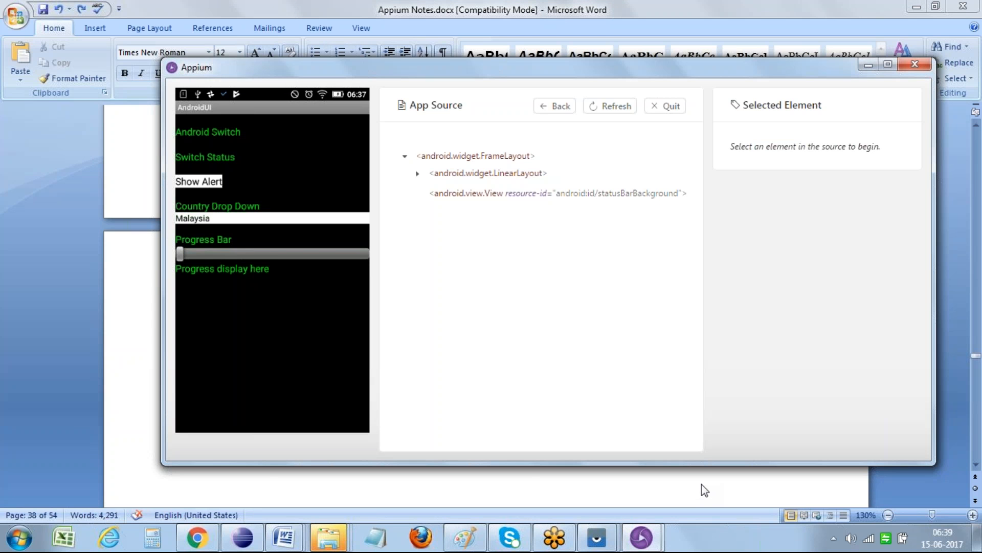
pyautogui.click(284, 537)
pyautogui.click(448, 477)
pyautogui.hotkey('ctrl', 'v')
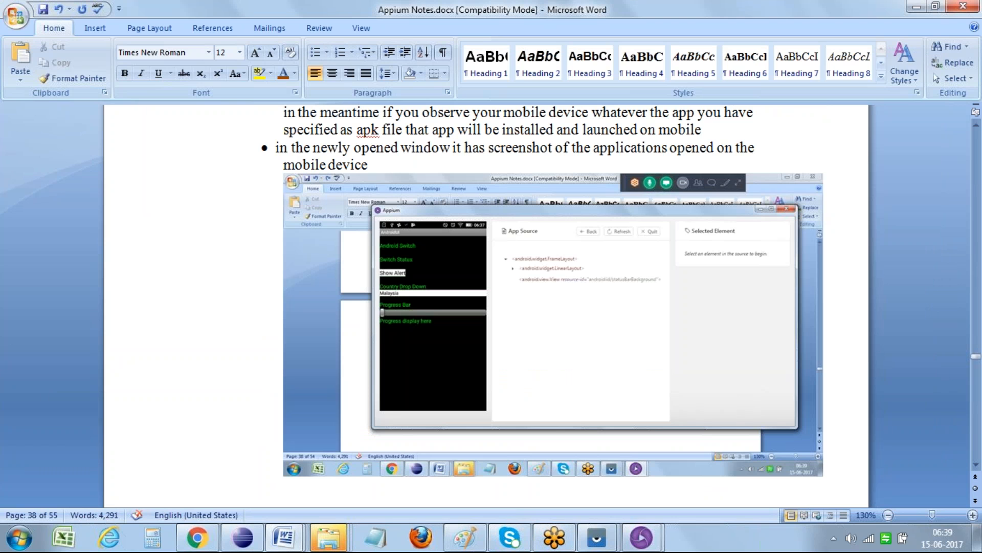
# Step: Examine the app screenshot in the Appium inspector window and return to the notes
pyautogui.click(641, 537)
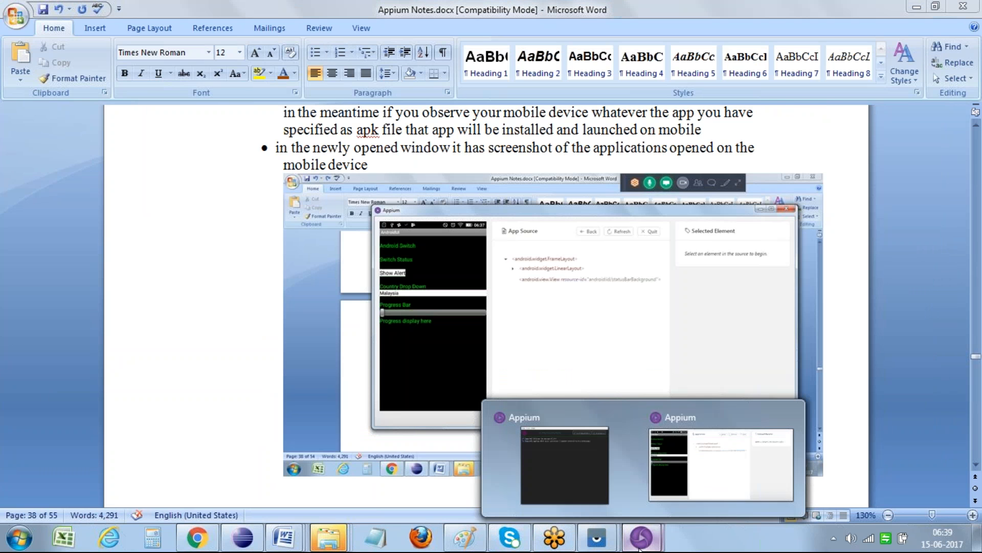
pyautogui.click(713, 474)
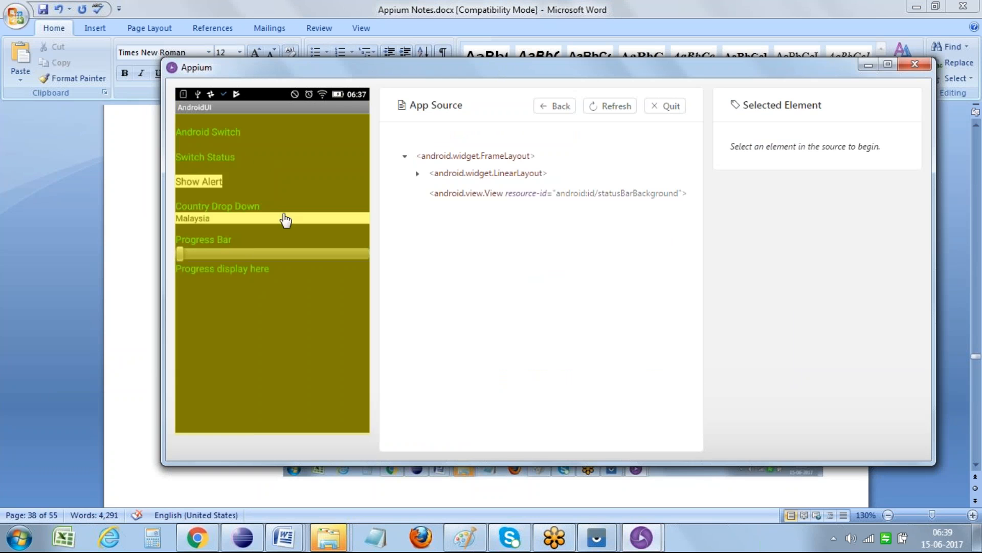
pyautogui.click(115, 432)
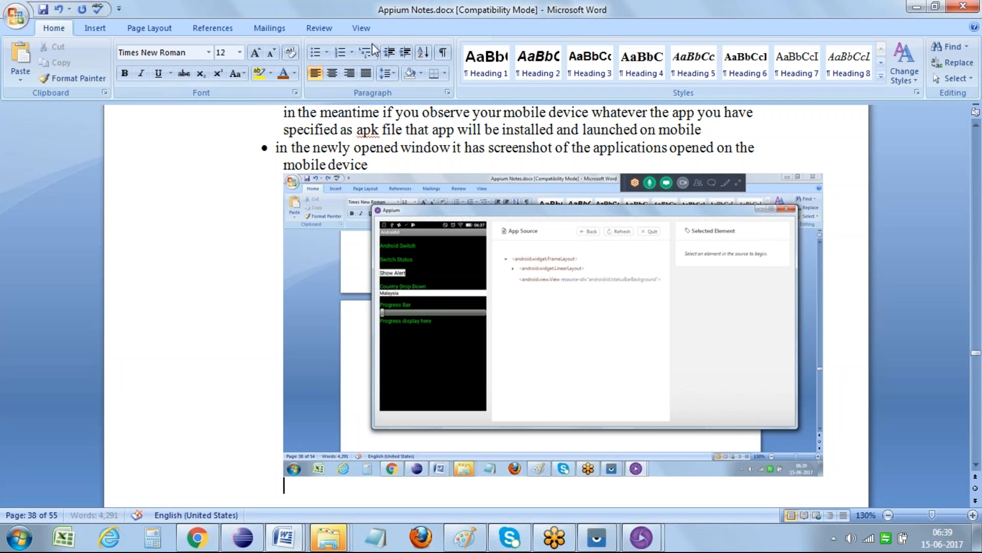
# Step: Start a bullet below the pasted screenshot, indented like the previous ones, with "if u observe above screenshot on the left hand side"
pyautogui.click(313, 53)
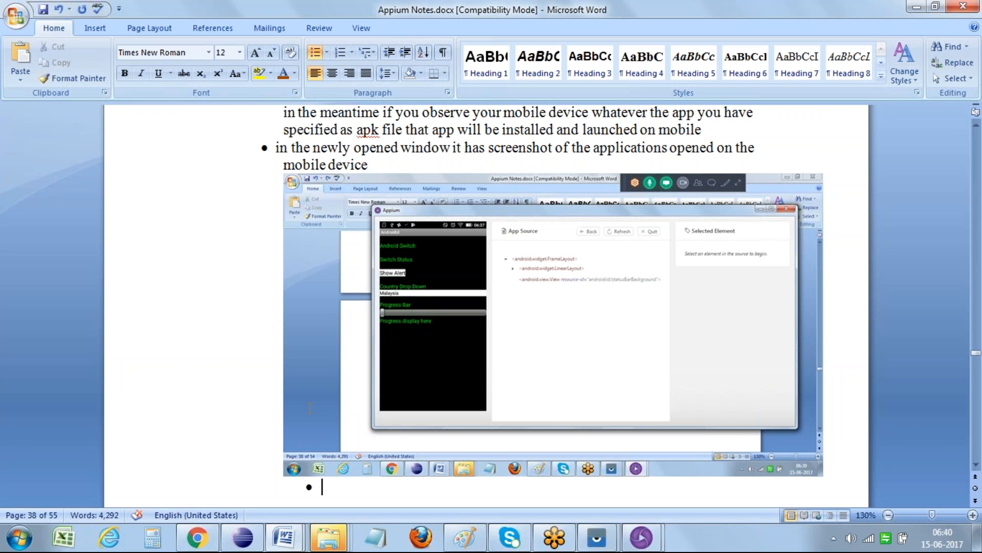
pyautogui.moveTo(308, 487); pyautogui.dragTo(256, 491)
pyautogui.scroll(-1, 296, 495)
pyautogui.press('Up')
pyautogui.write('if u obse')
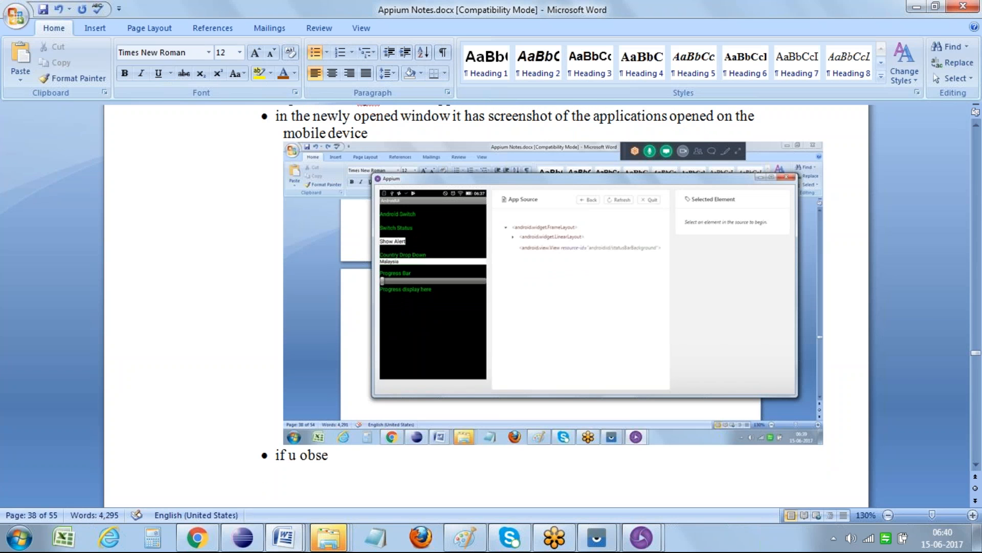
pyautogui.write('rve above')
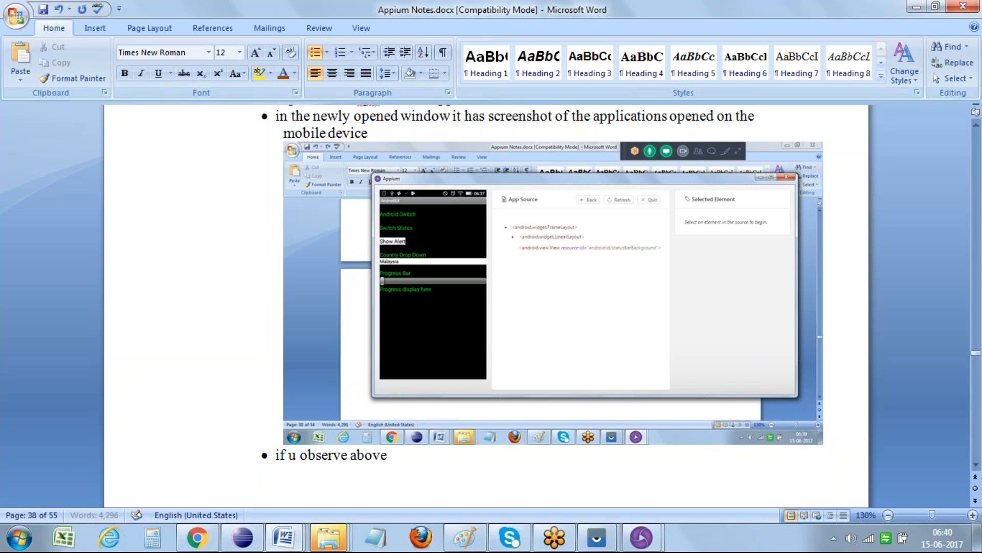
pyautogui.write(' screensho')
pyautogui.write('t on the left han')
pyautogui.write('d side a')
# Step: Continue the bullet with "an image is displaying if we hover mouse on"
pyautogui.write('n iamge i')
pyautogui.press('BackSpace')
pyautogui.press('BackSpace')
pyautogui.press('BackSpace')
pyautogui.press('BackSpace')
pyautogui.press('BackSpace')
pyautogui.press('BackSpace')
pyautogui.write('mage is displaying if we hiver')
pyautogui.press('BackSpace')
pyautogui.press('BackSpace')
pyautogui.press('BackSpace')
pyautogui.press('BackSpace')
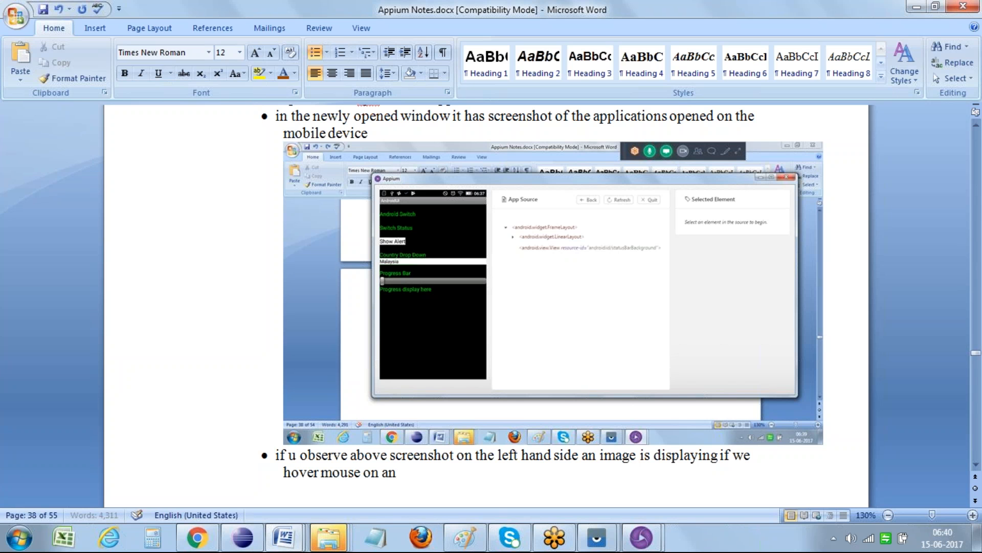
# Step: Extend the same bullet with "anything or click on any object on that image and observe the page"
pyautogui.write('hing or click on any o')
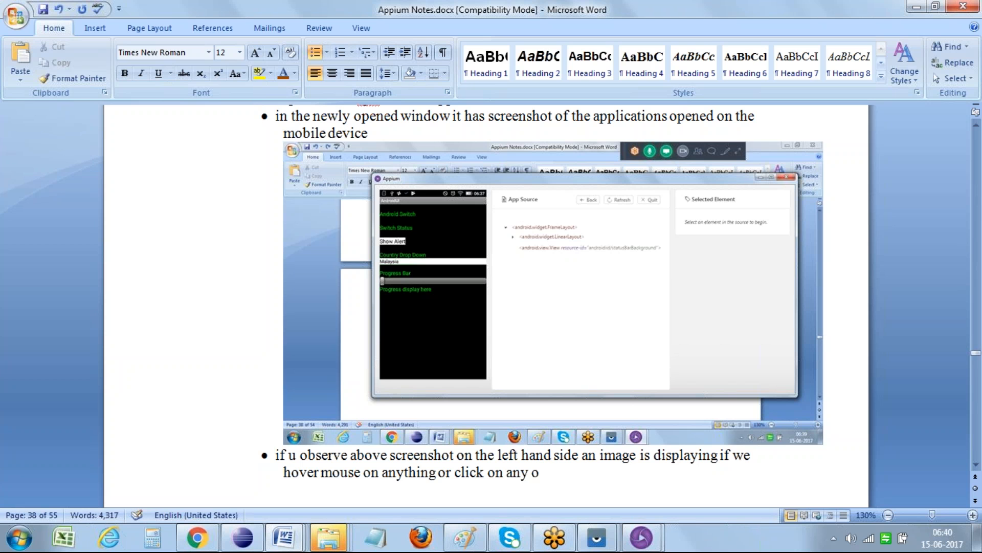
pyautogui.write('be')
pyautogui.press('BackSpace')
pyautogui.write('ject on thga')
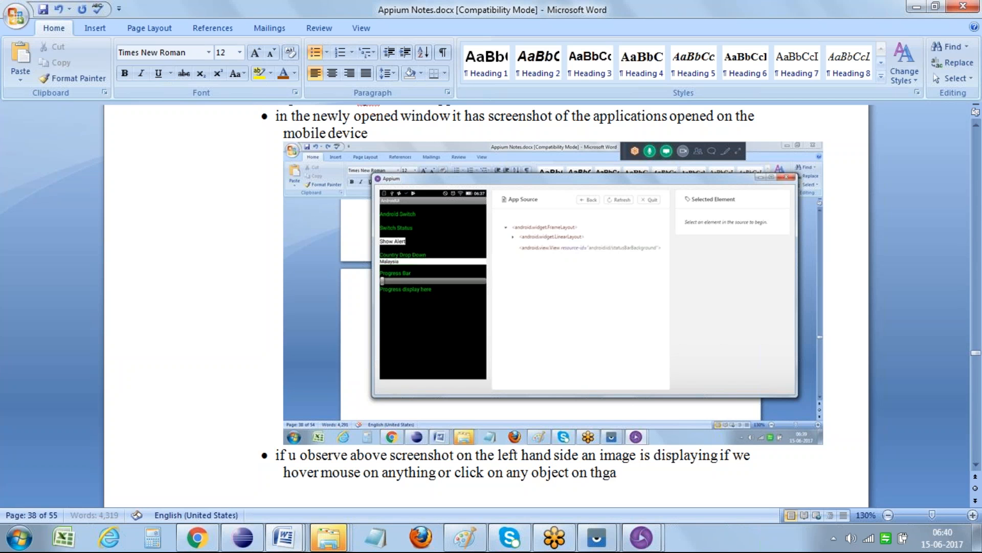
pyautogui.write(' imahe')
pyautogui.press('BackSpace')
pyautogui.press('BackSpace')
pyautogui.write('ge and obs')
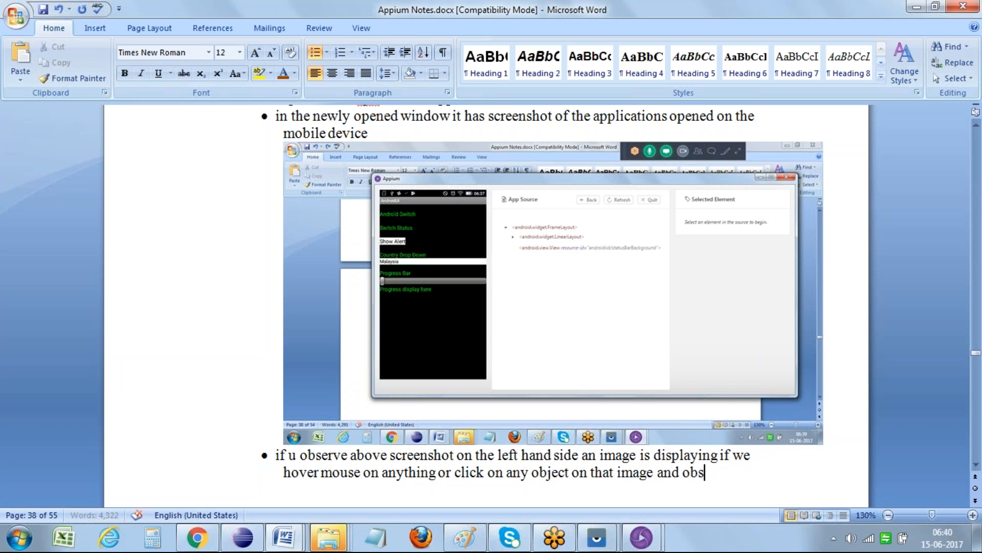
pyautogui.write('erve the')
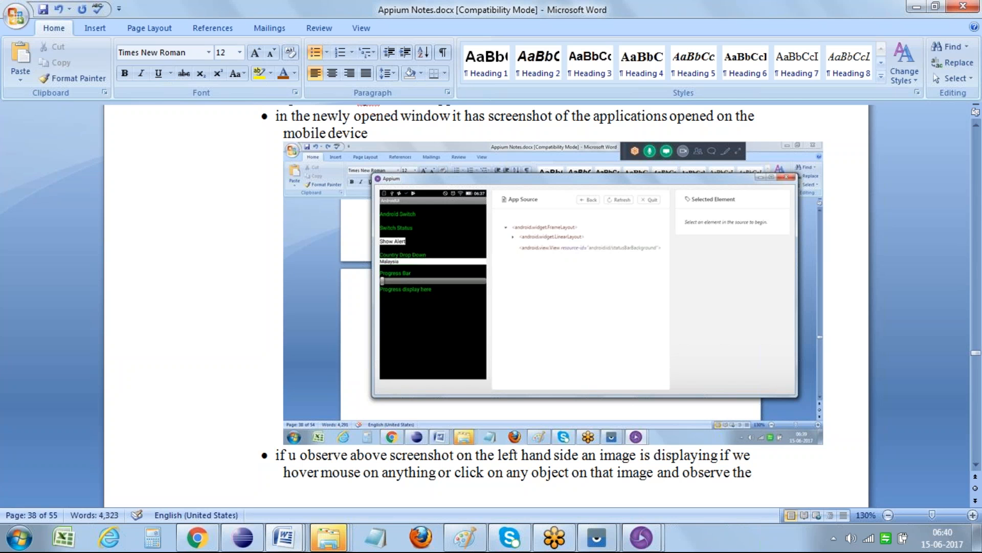
pyautogui.write(' page')
# Step: Switch to the Appium inspector and select the Show Alert button in the app screenshot
pyautogui.moveTo(641, 538)
pyautogui.click(742, 461)
pyautogui.click(215, 188)
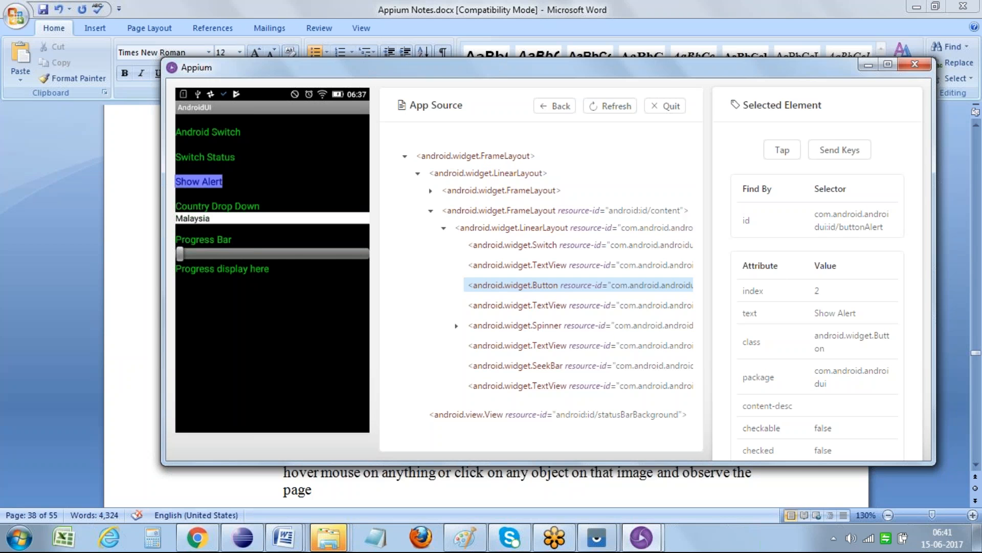
# Step: Return to the Word notes and finish the bullet with ", below screen will display for us"
pyautogui.click(285, 537)
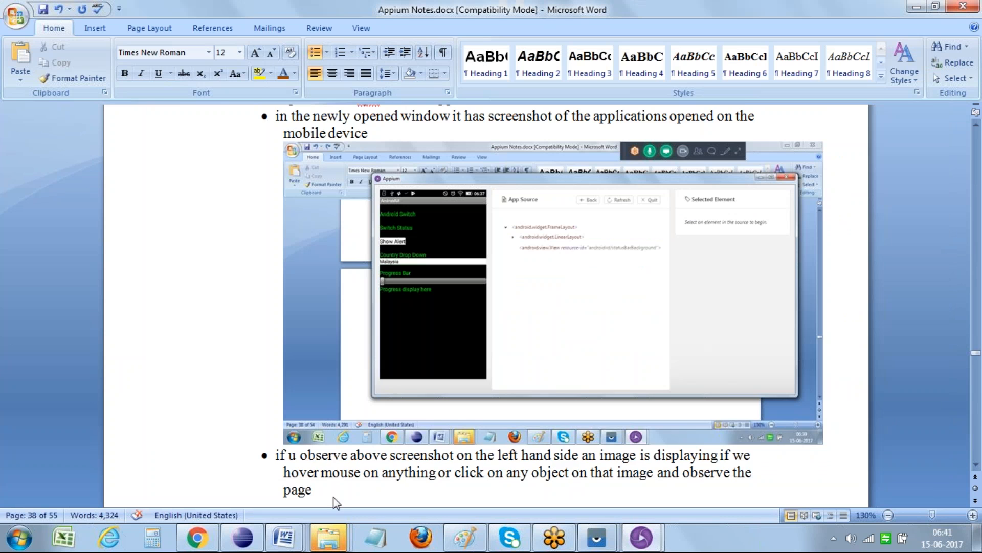
pyautogui.press('Return')
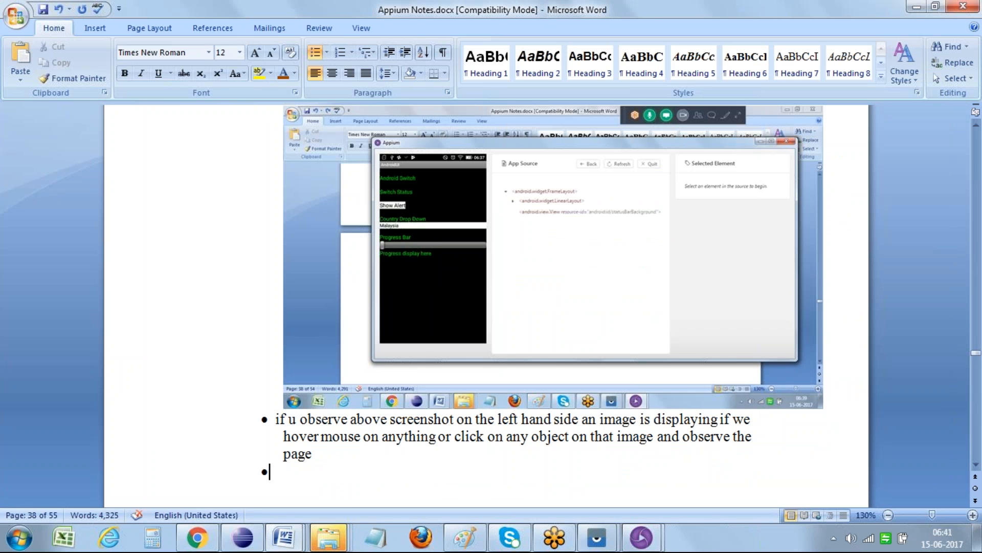
pyautogui.click(312, 454)
pyautogui.write(', below screen will display for us')
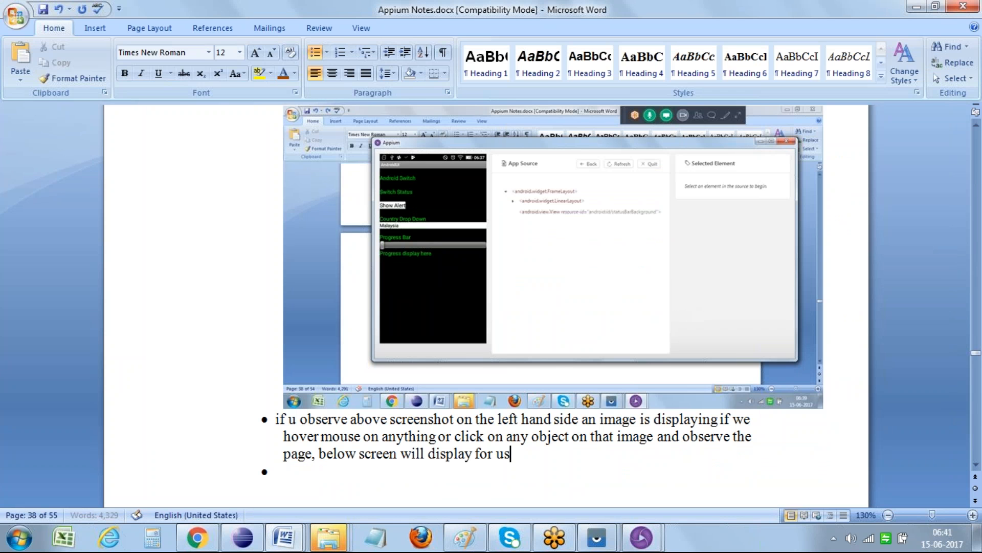
pyautogui.press('BackSpace')
pyautogui.hotkey('ctrl', 'v')
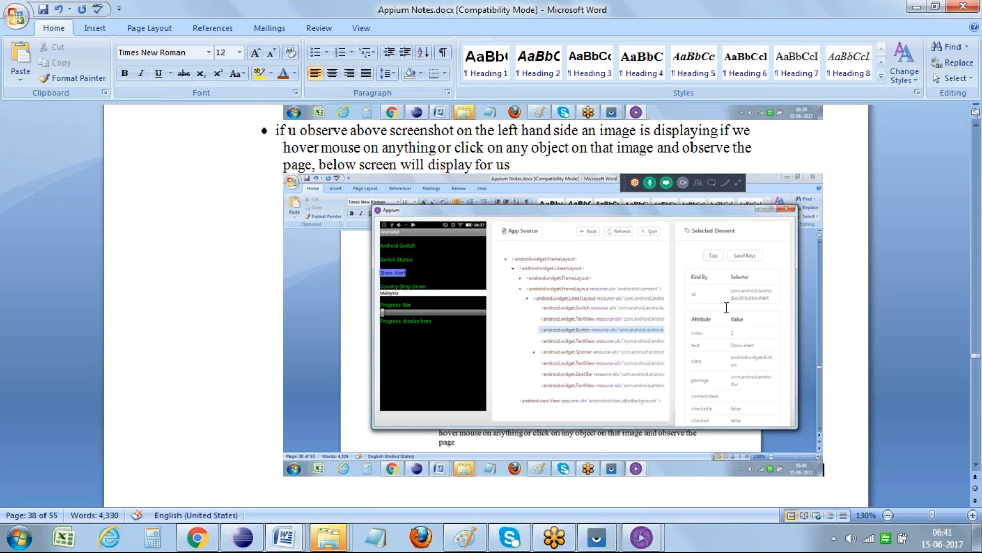
pyautogui.hotkey('ctrl', 'z')
# Step: Switch to Paint and paste the inspector screenshot into a new image
pyautogui.click(480, 542)
pyautogui.hotkey('ctrl', 'n')
pyautogui.click(517, 270)
pyautogui.hotkey('ctrl', 'v')
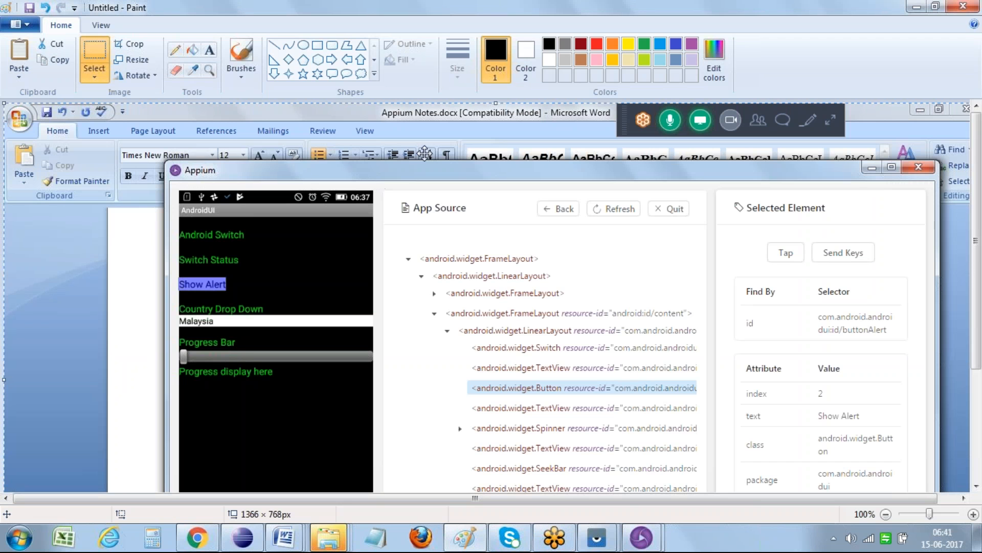
# Step: Draw red rounded rectangles around the Show Alert button, the highlighted android.widget.Button source line and the Selected Element details
pyautogui.scroll(-2, 977, 287)
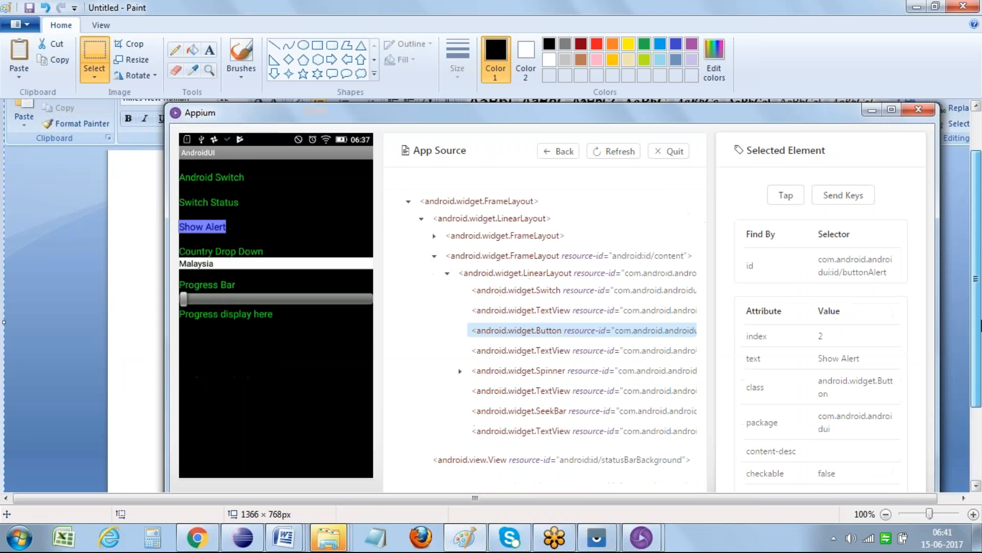
pyautogui.click(332, 45)
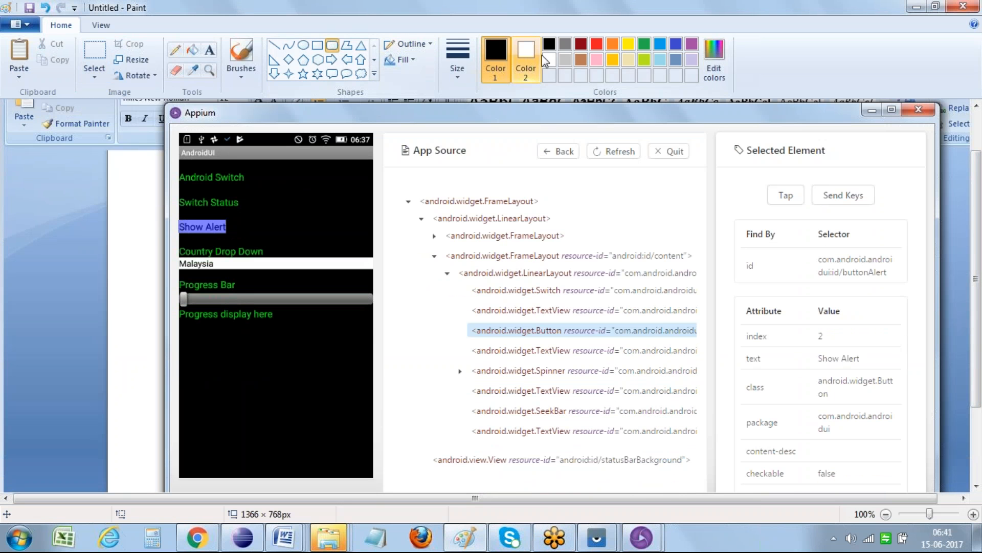
pyautogui.click(596, 45)
pyautogui.moveTo(176, 205); pyautogui.dragTo(245, 238)
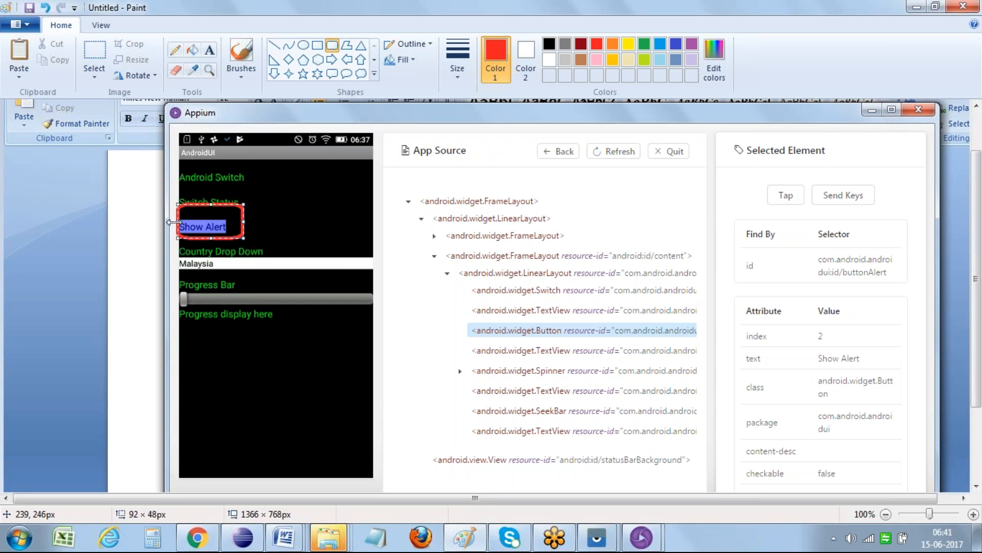
pyautogui.moveTo(174, 222); pyautogui.dragTo(169, 222)
pyautogui.moveTo(450, 312); pyautogui.dragTo(710, 347)
pyautogui.moveTo(722, 160); pyautogui.dragTo(925, 492)
# Step: Label the marked source line "TAG INformation" and the marked Selected Element details "various properties" in red text
pyautogui.click(209, 50)
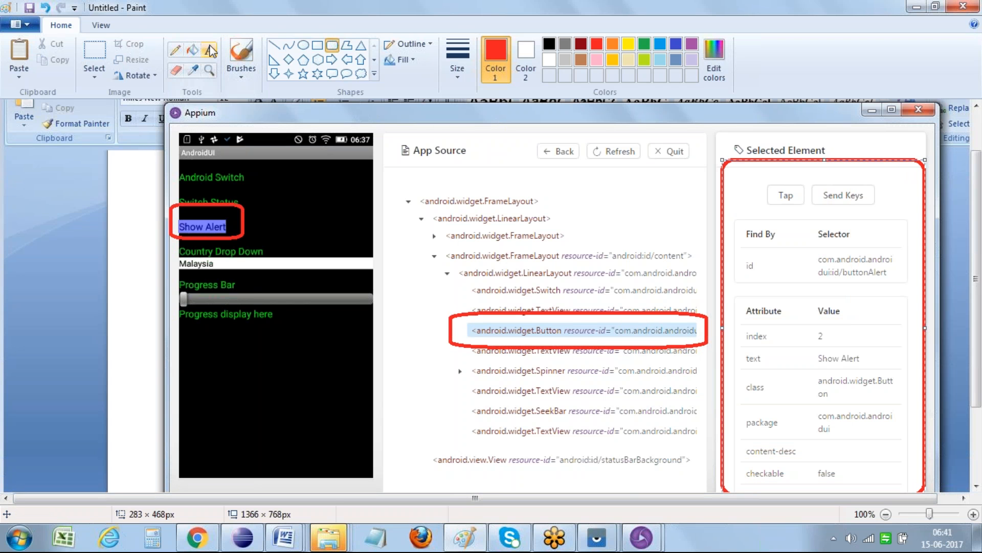
pyautogui.click(503, 301)
pyautogui.write('TAG INformation')
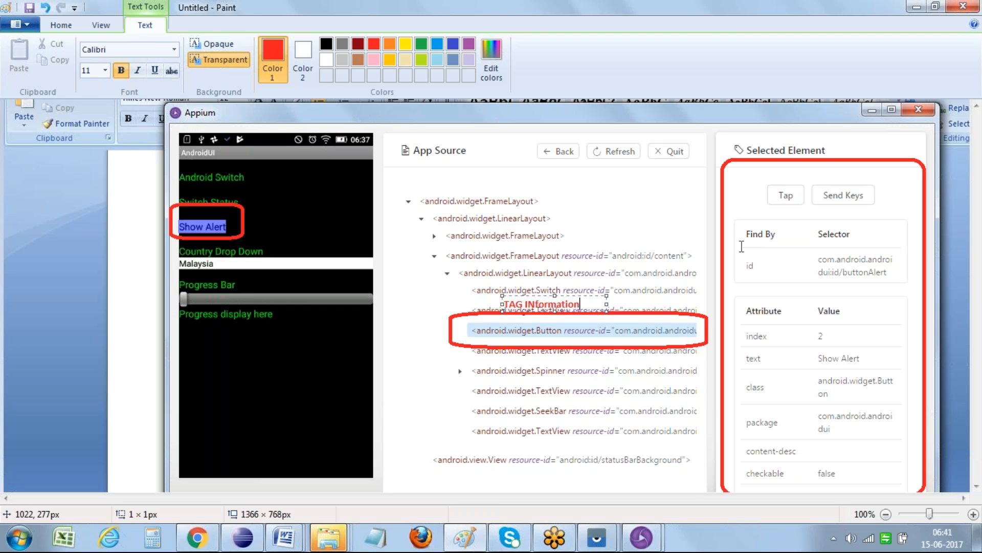
pyautogui.click(758, 169)
pyautogui.write('various properties')
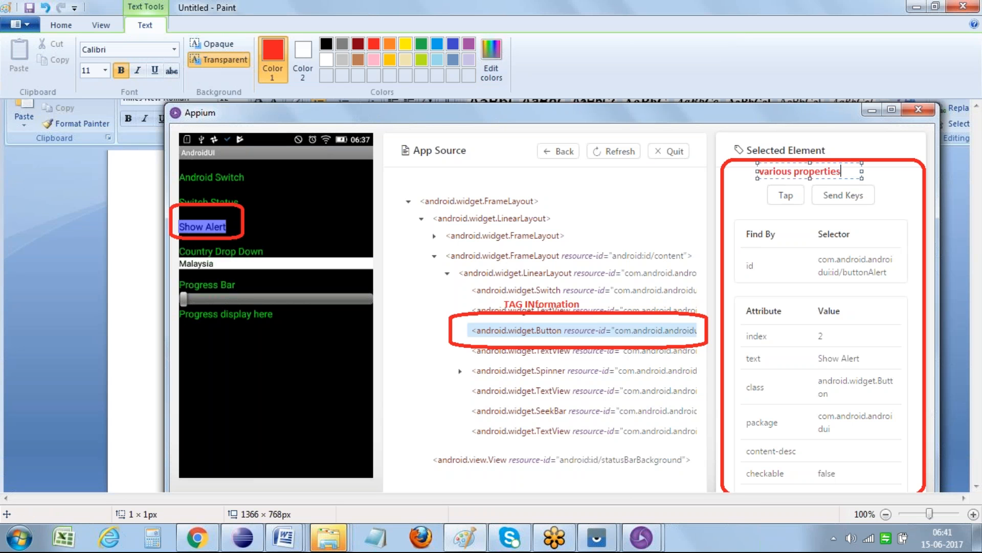
# Step: Label the marked Show Alert button "selected object" in red, and copy the annotated Appium window into the Word notes below the last bullet
pyautogui.click(258, 219)
pyautogui.write('selected object')
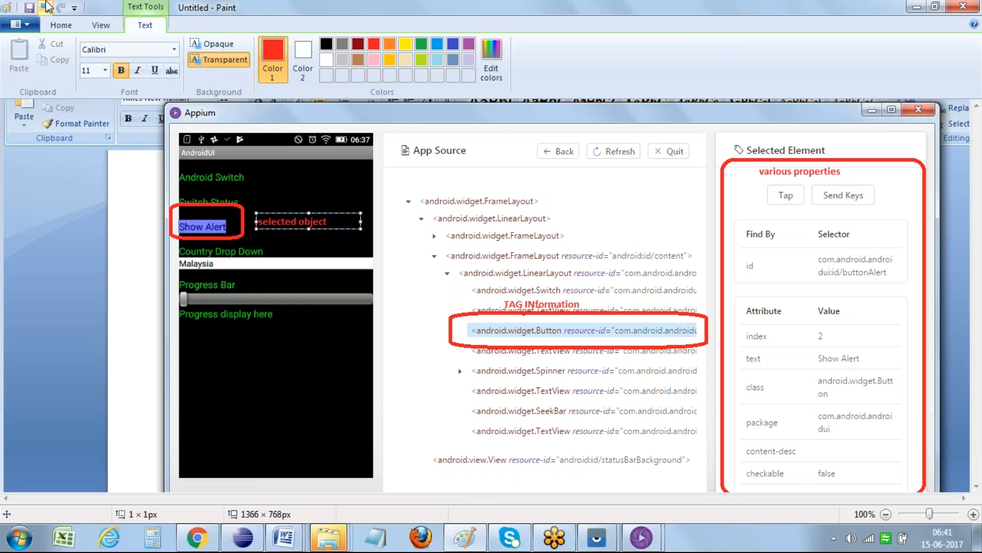
pyautogui.click(53, 26)
pyautogui.click(94, 52)
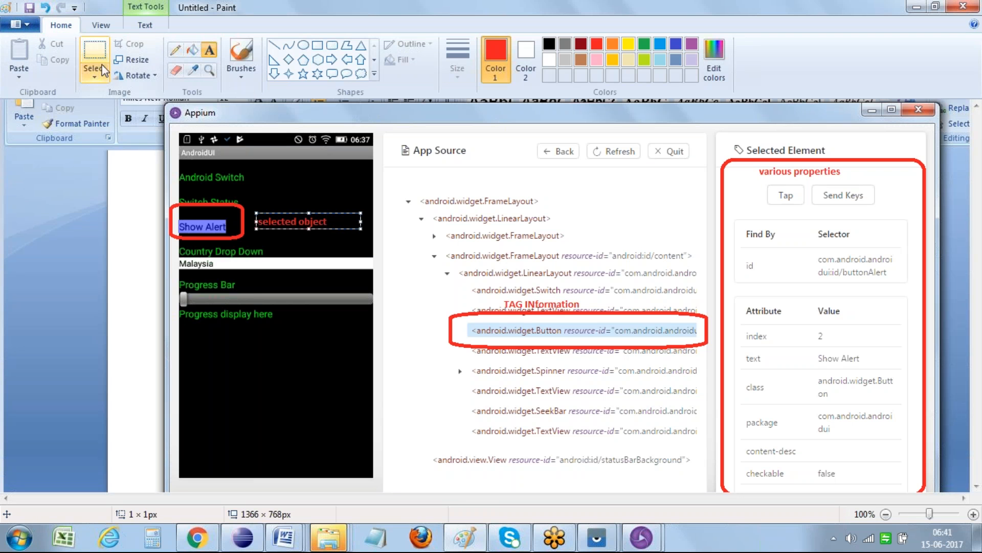
pyautogui.moveTo(169, 102)
pyautogui.mouseDown()
pyautogui.moveTo(687, 426)
pyautogui.moveTo(839, 488)
pyautogui.moveTo(911, 492)
pyautogui.moveTo(943, 507)
pyautogui.mouseUp()
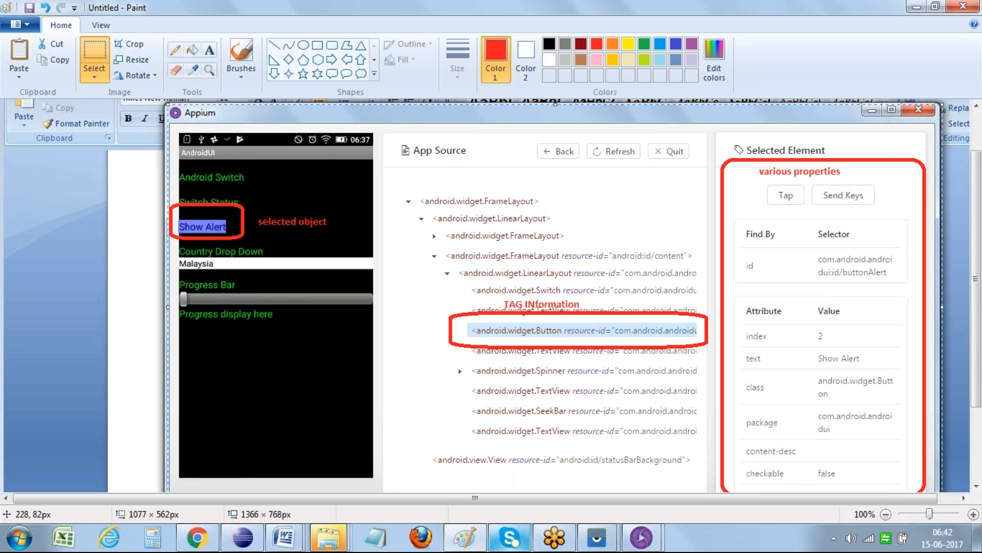
pyautogui.moveTo(284, 537)
pyautogui.click(415, 480)
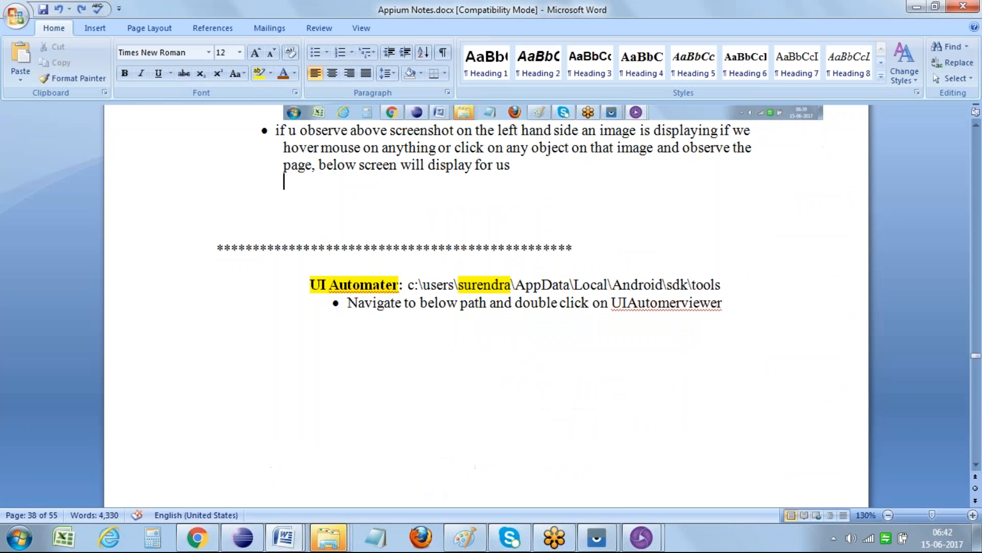
pyautogui.hotkey('ctrl', 'v')
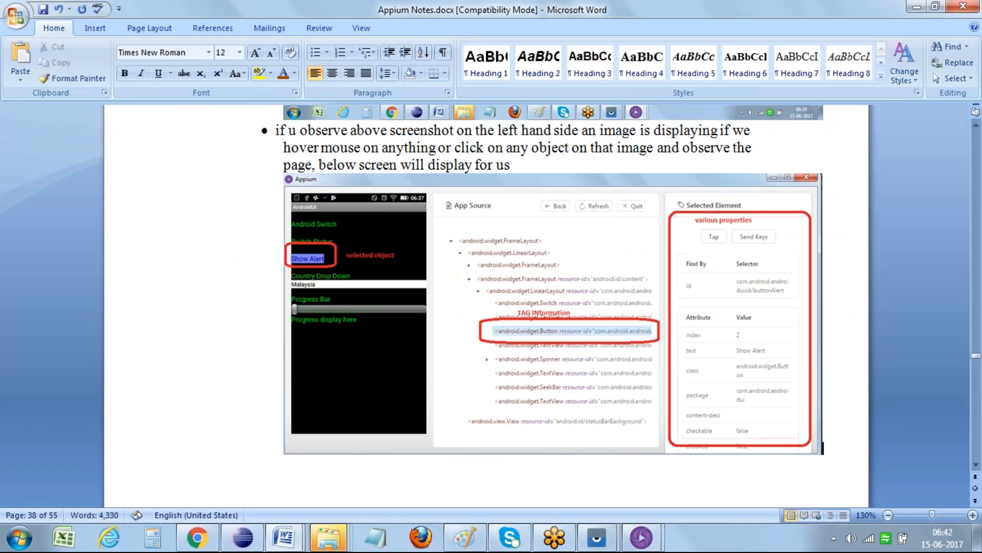
# Step: Add the bullet "we can copy these properties and we can use them in our program" below the pasted screenshot
pyautogui.press('Return')
pyautogui.click(315, 52)
pyautogui.write('we can cop')
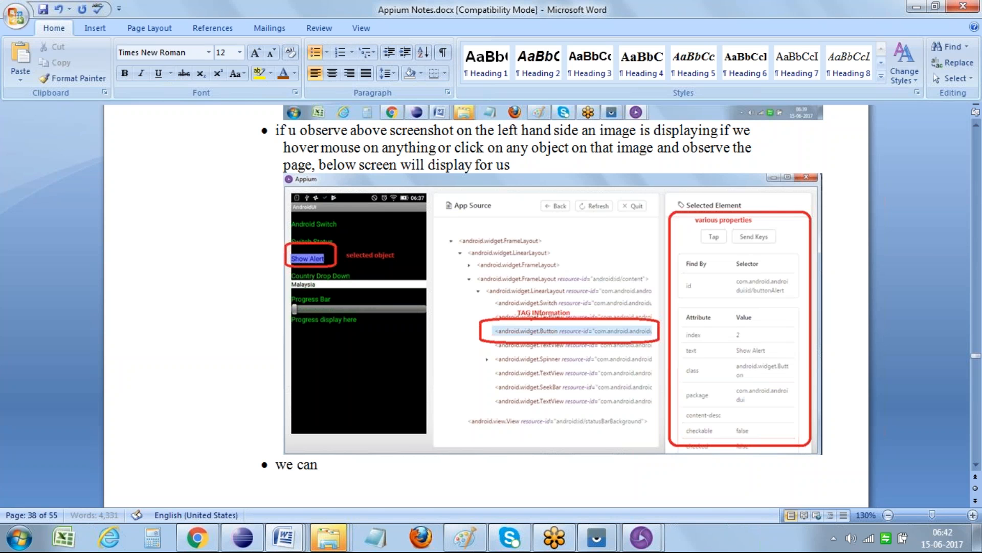
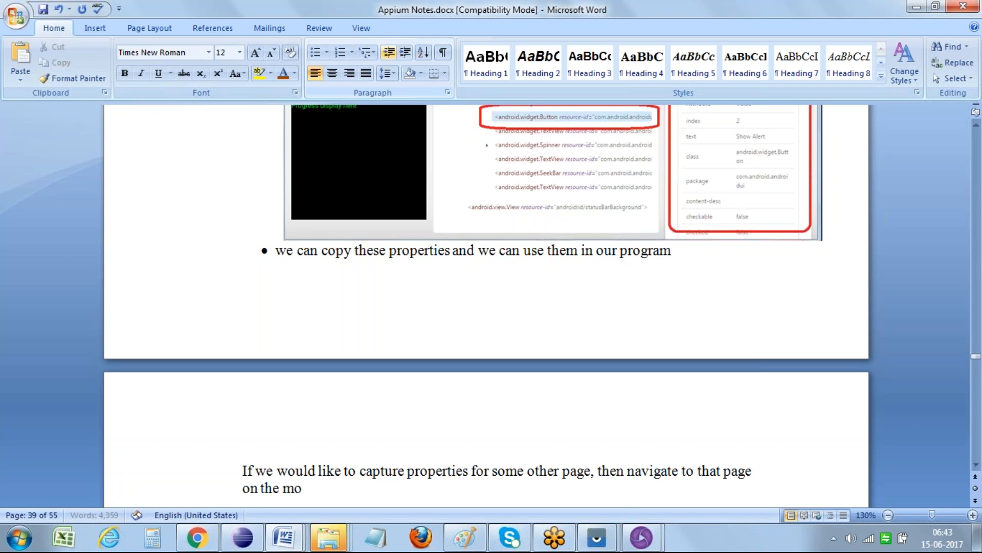
# Step: Finish the paragraph on capturing another page's properties with "and click on refresh button in the above screen"
pyautogui.write('and click on refresh button in the above')
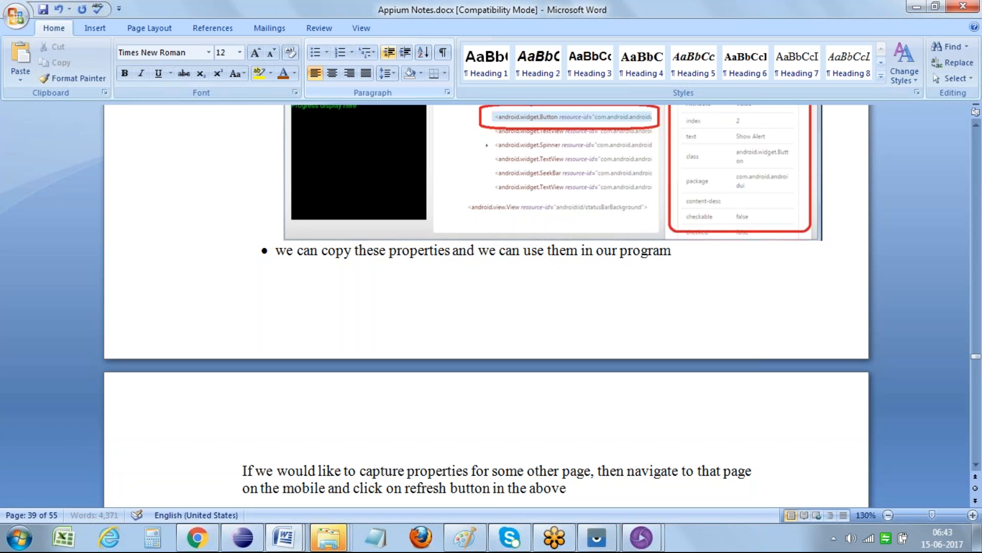
pyautogui.write(' screen')
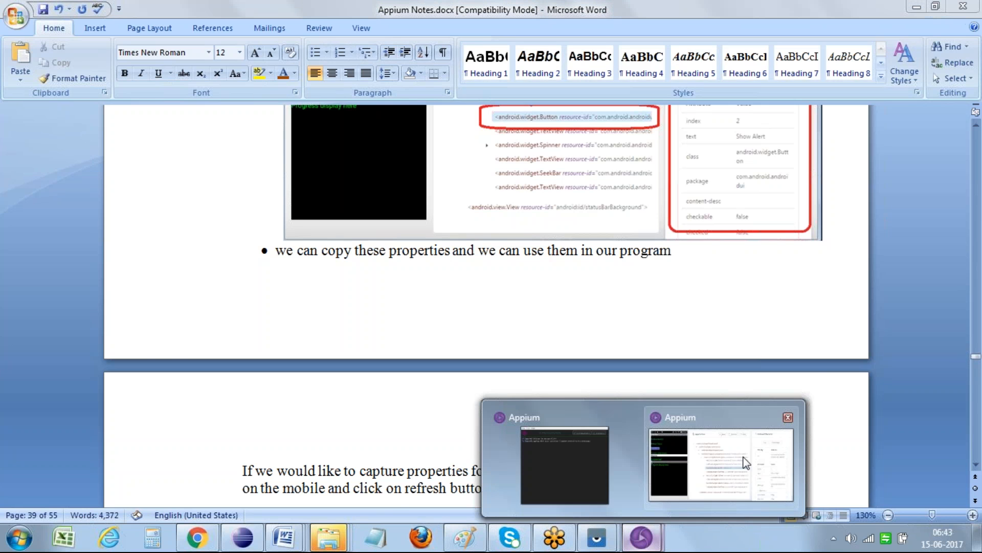
# Step: Switch to a new Paint window and paste the annotated Appium inspector screenshot into the blank image
pyautogui.click(742, 461)
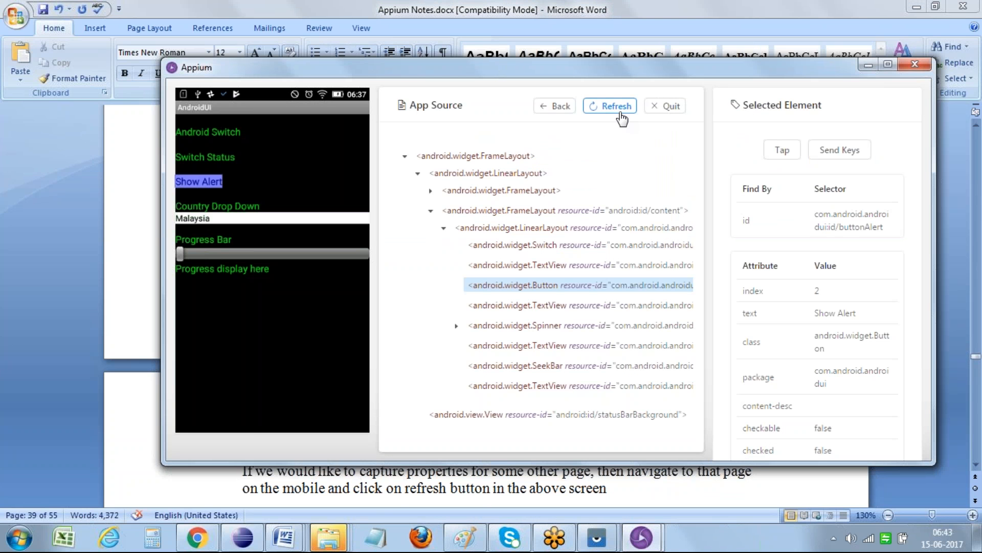
pyautogui.press('super')
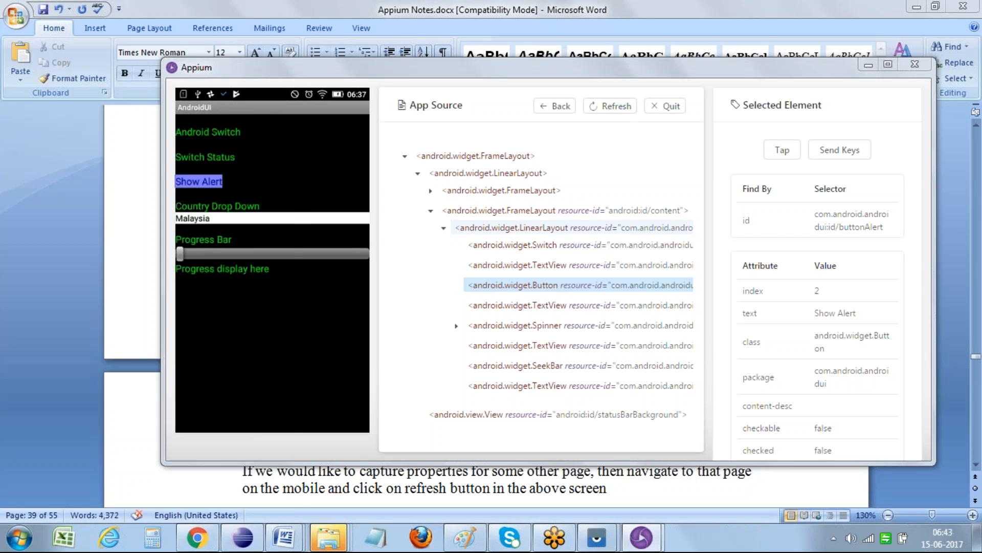
pyautogui.write('paint')
pyautogui.press('Return')
pyautogui.hotkey('ctrl', 'v')
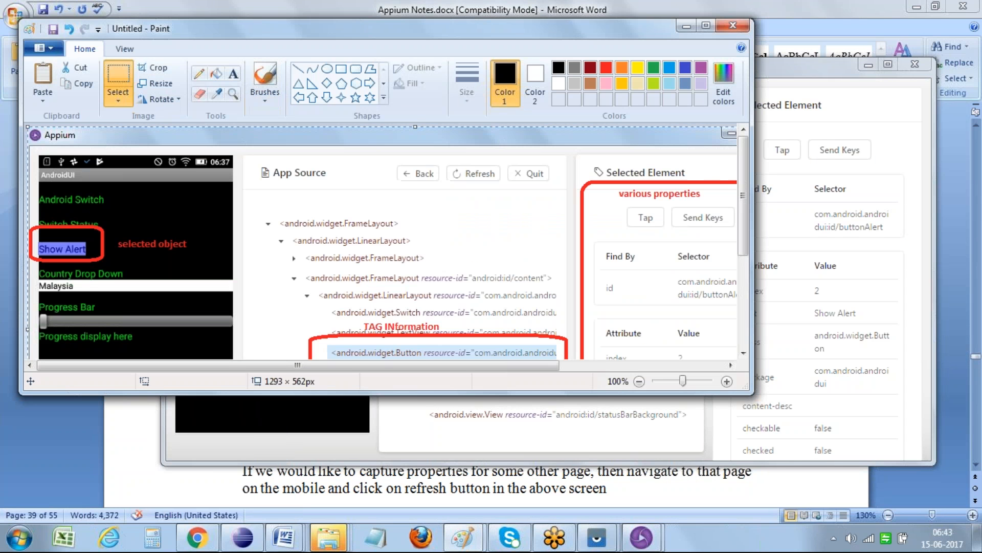
pyautogui.doubleClick(509, 29)
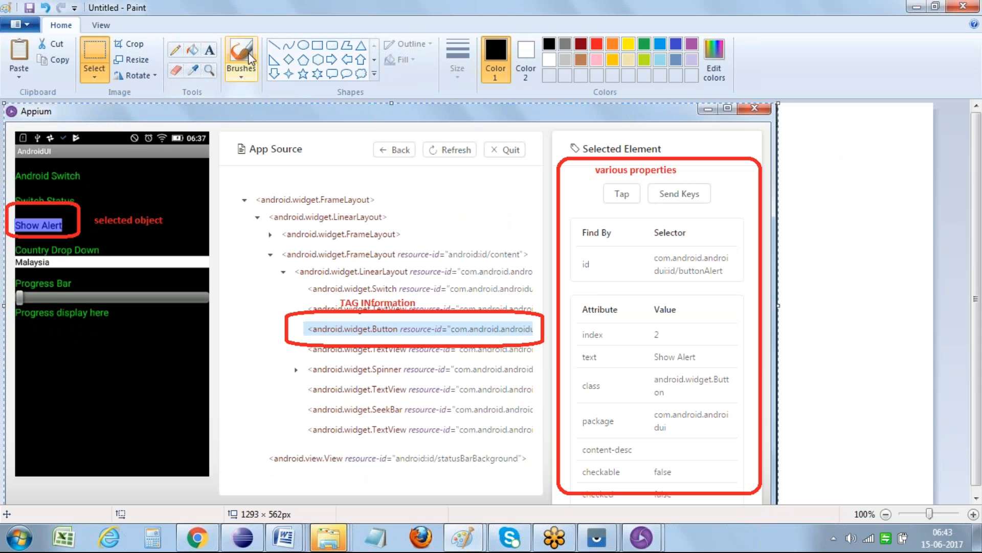
# Step: Draw a red rectangle of about 86 × 45 px around the Refresh button in the pasted screenshot
pyautogui.click(317, 45)
pyautogui.moveTo(419, 134); pyautogui.dragTo(481, 167)
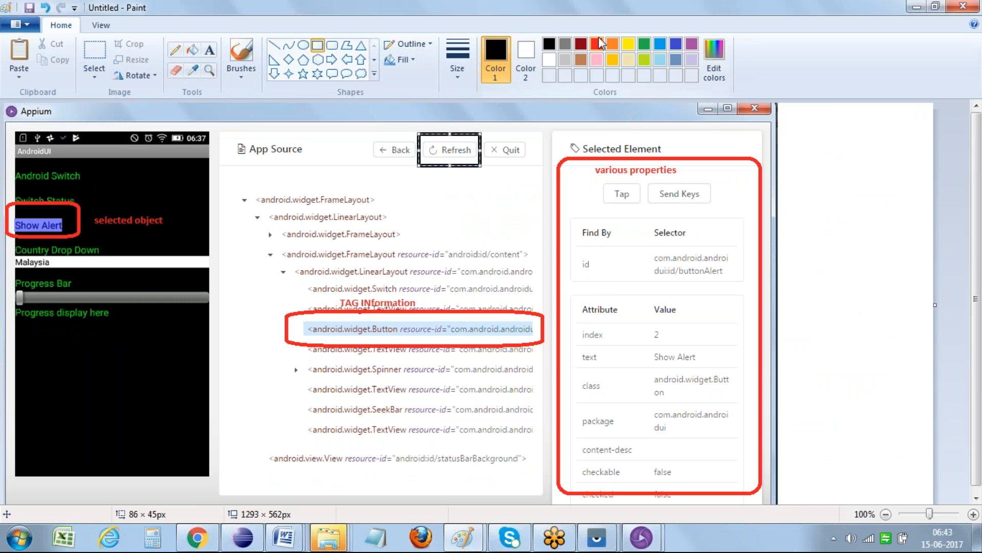
pyautogui.click(596, 44)
# Step: Copy the App Source header area with the marked Refresh button into the Word notes below the paragraph on refreshing
pyautogui.click(94, 51)
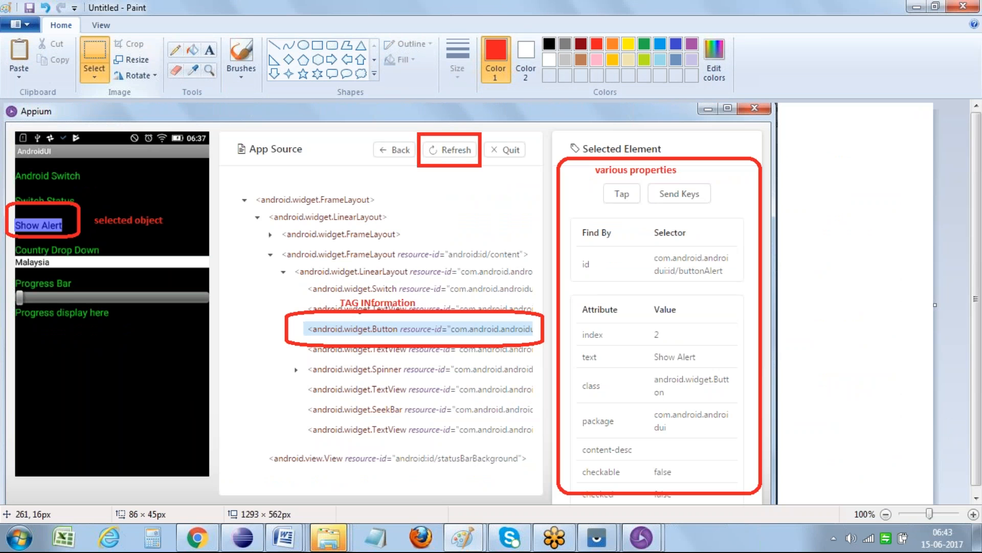
pyautogui.moveTo(219, 120); pyautogui.dragTo(538, 196)
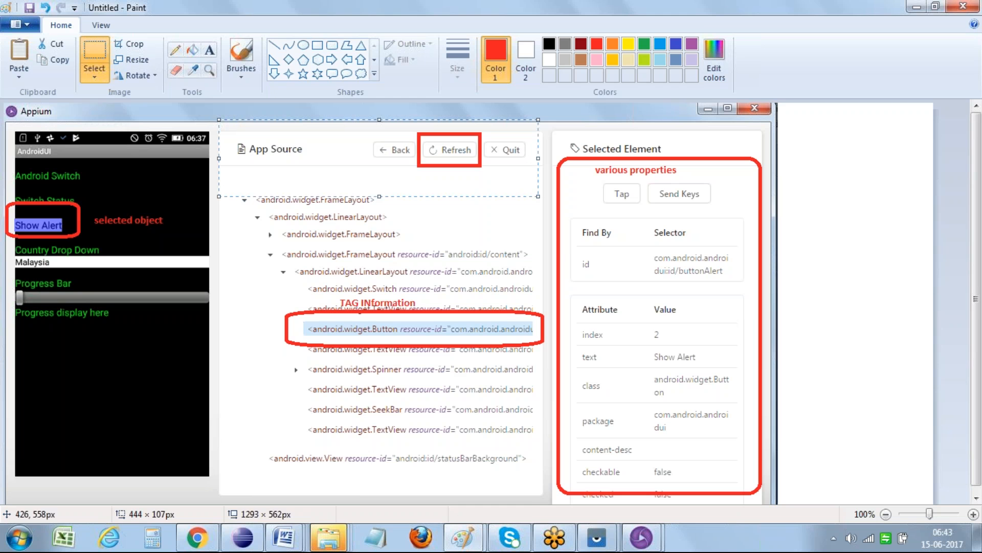
pyautogui.moveTo(283, 538)
pyautogui.click(443, 461)
pyautogui.press('Return')
pyautogui.hotkey('ctrl', 'v')
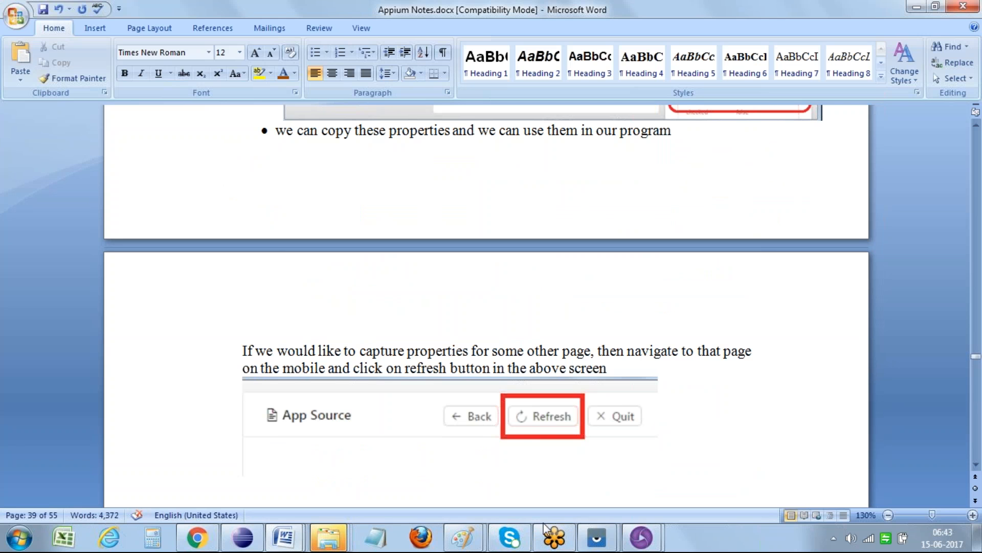
# Step: Open the country list on the mirrored phone, and refresh the Appium inspector to load that page
pyautogui.click(607, 541)
pyautogui.click(705, 439)
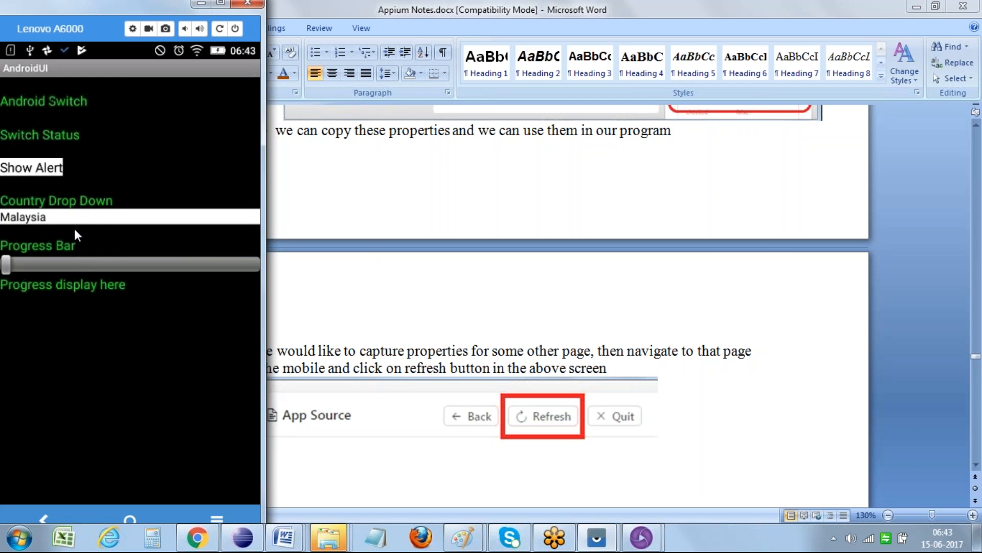
pyautogui.click(72, 217)
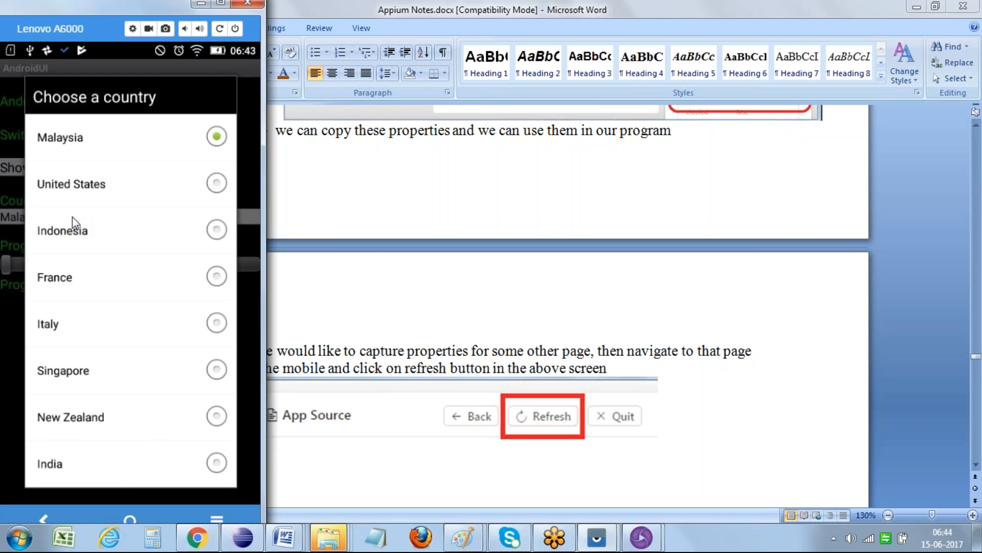
pyautogui.moveTo(659, 530)
pyautogui.click(730, 477)
pyautogui.click(617, 110)
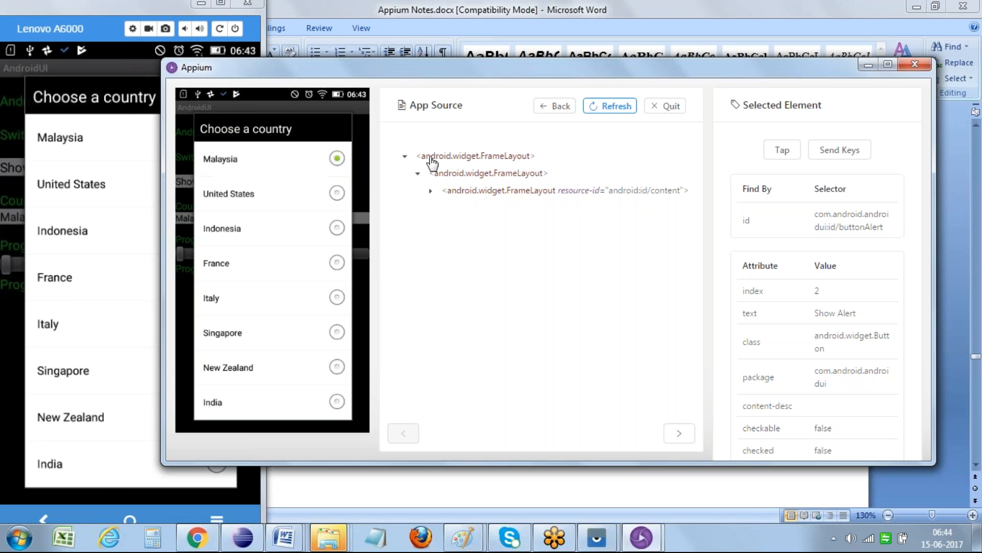
# Step: Examine the properties of several countries in the inspector's Choose a country list, ending with New Zealand, and refresh the source again
pyautogui.click(252, 202)
pyautogui.click(253, 229)
pyautogui.click(257, 266)
pyautogui.click(256, 303)
pyautogui.click(251, 374)
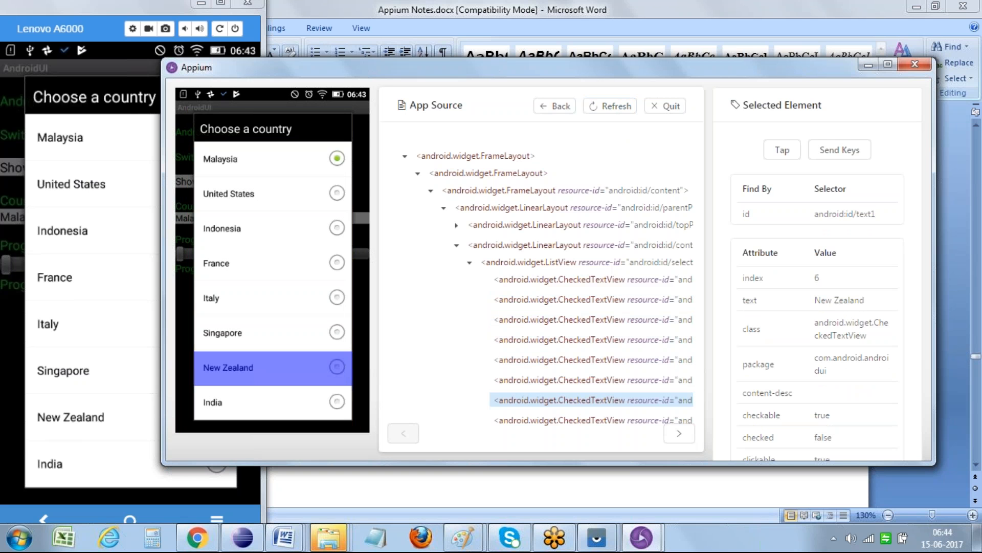
pyautogui.click(613, 111)
# Step: Return to the Word notes and add "Which will display updated information for which we can get properties again." below the Refresh image
pyautogui.moveTo(284, 538)
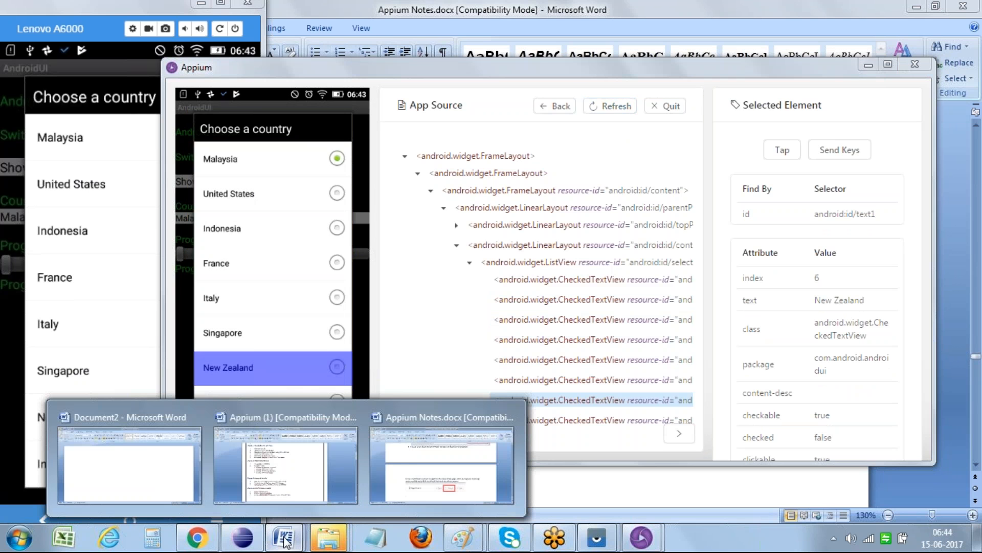
pyautogui.click(416, 467)
pyautogui.write('Which will display updated information for which we can get properties again.')
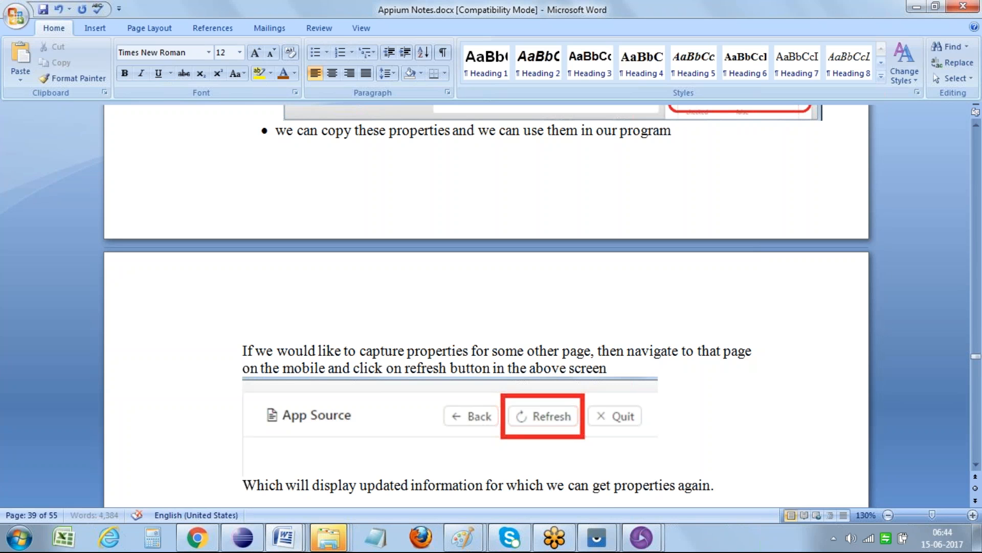
# Step: Start a "**" note on a new line reading "sometimes when we are trying to refresh, it will throw some messages"
pyautogui.press('Return')
pyautogui.write('**')
pyautogui.press('Tab')
pyautogui.write('sometimes when we a')
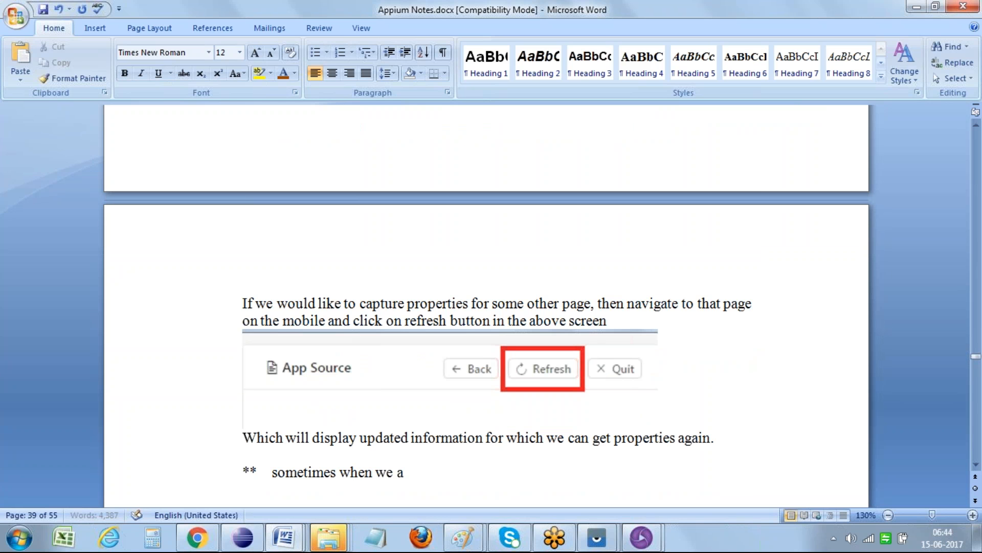
pyautogui.write('re trying to ref')
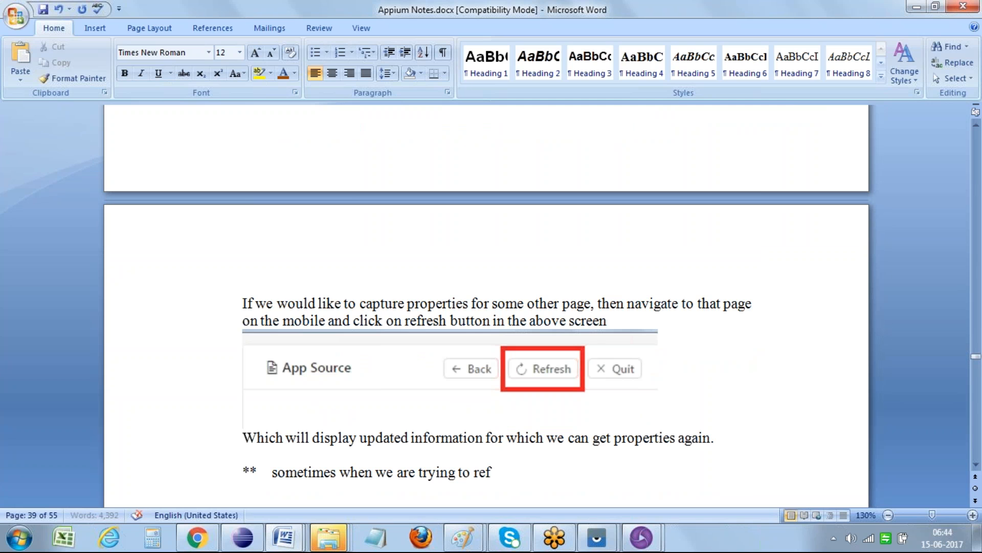
pyautogui.write('resh, it will throw some messages t')
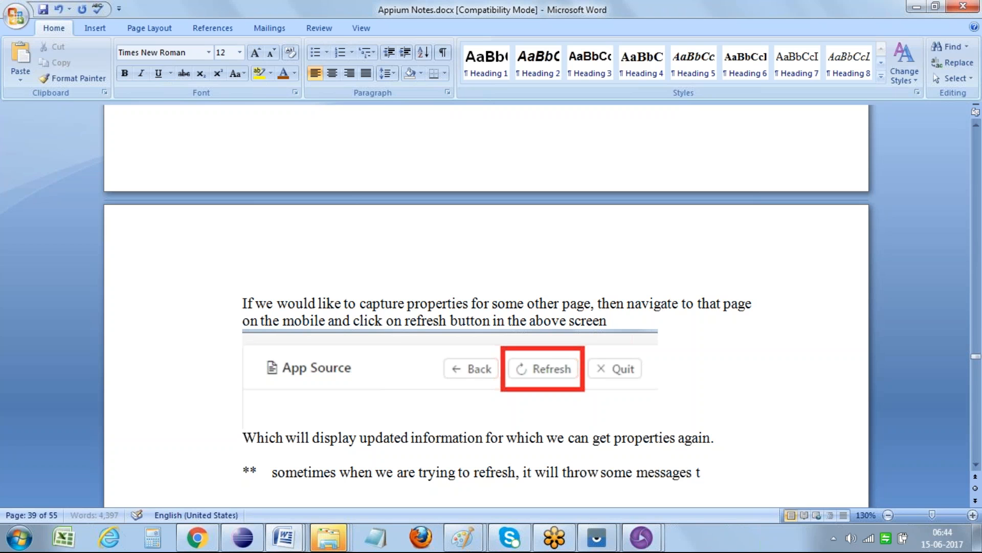
# Step: Complete the note with "stating session was termiated then close that popup again repeat the steps to create a new session"
pyautogui.press('BackSpace')
pyautogui.write('sa')
pyautogui.press('BackSpace')
pyautogui.write('tating sessi')
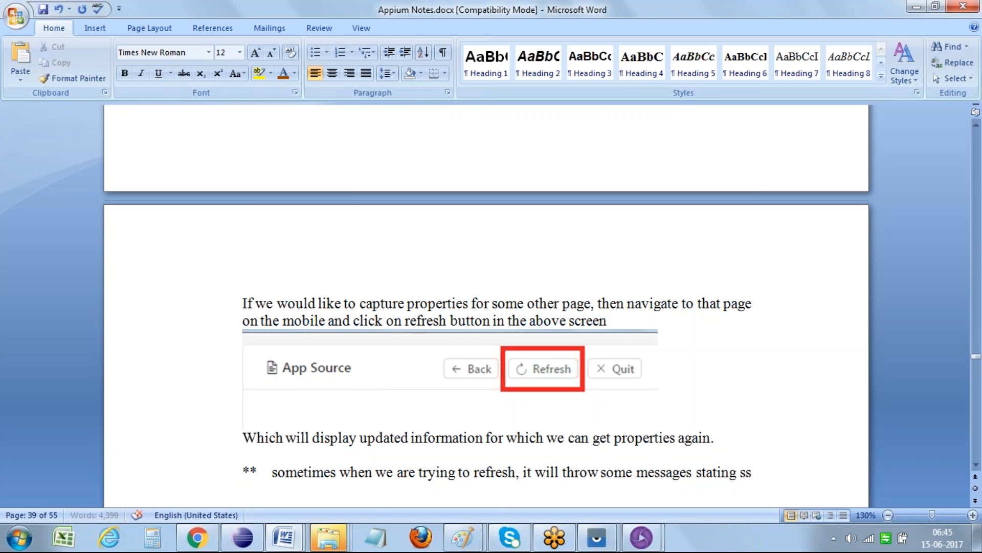
pyautogui.write('on wa')
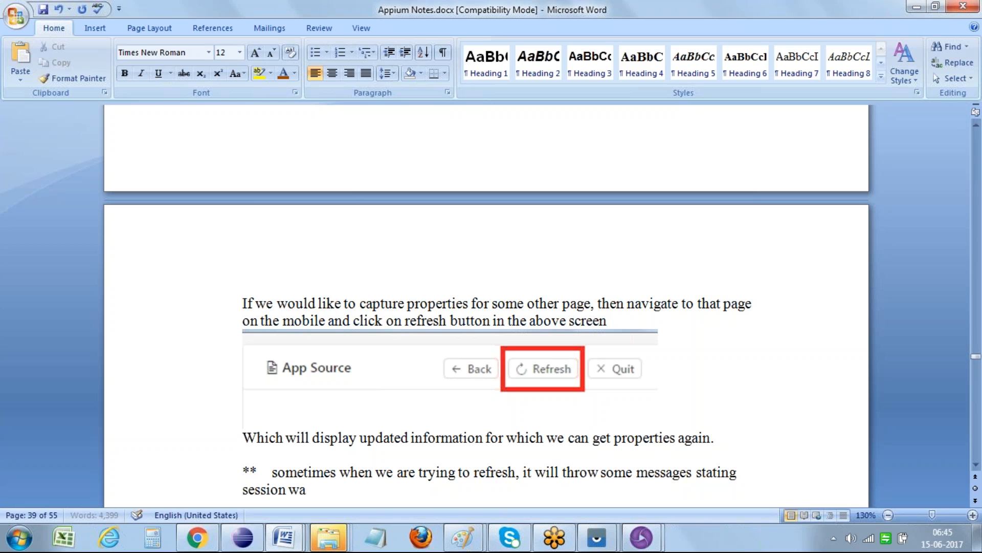
pyautogui.write('s termiated then close tha')
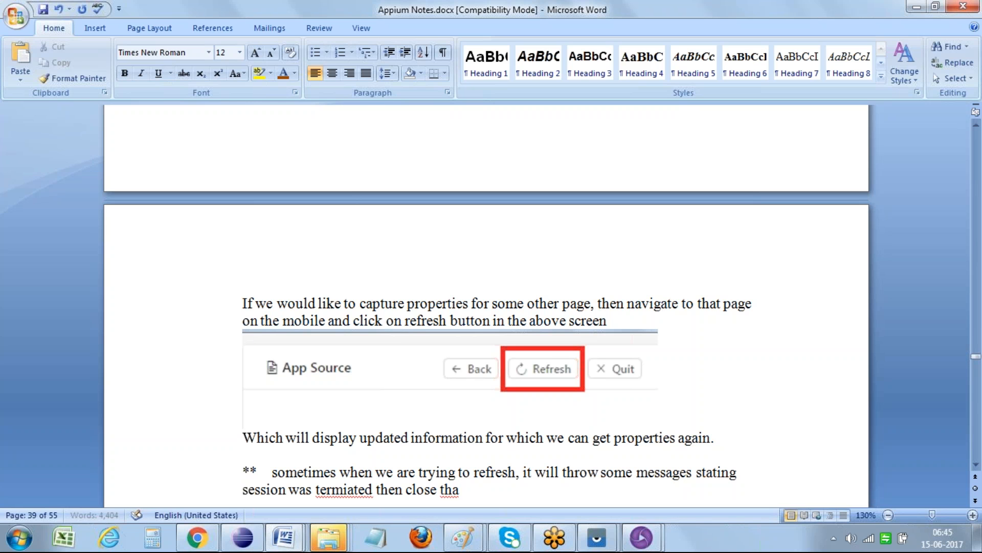
pyautogui.write('t popup again')
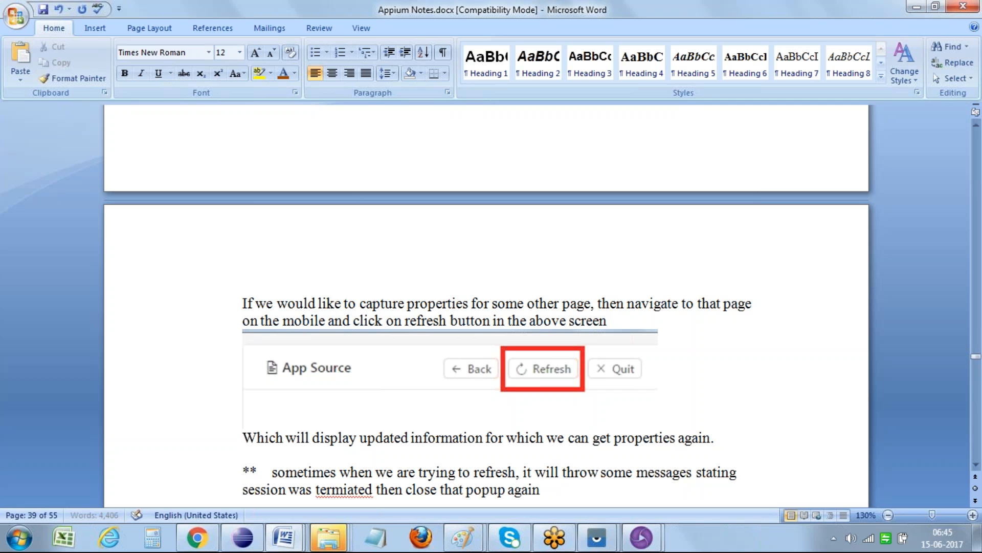
pyautogui.write(' repeat the steps to create a')
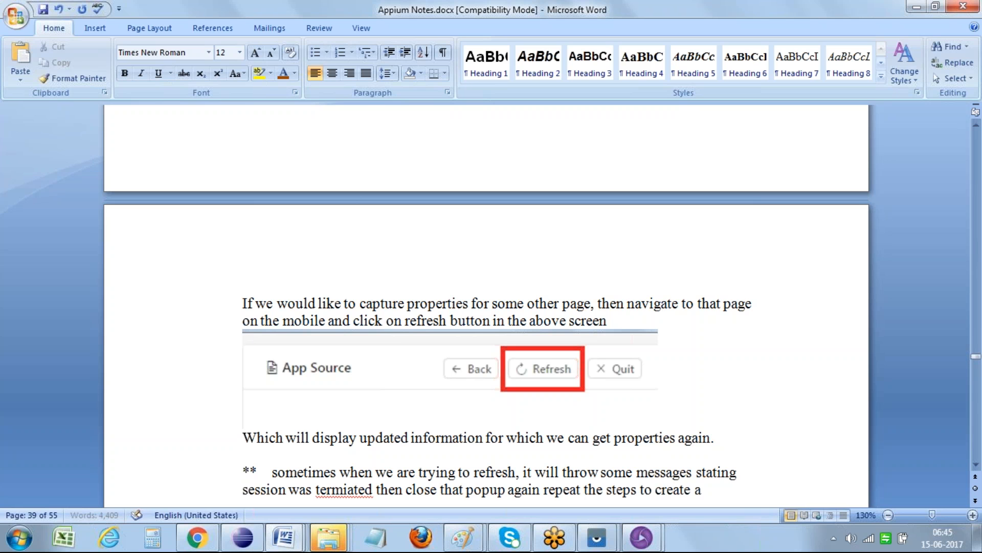
pyautogui.write(' new session')
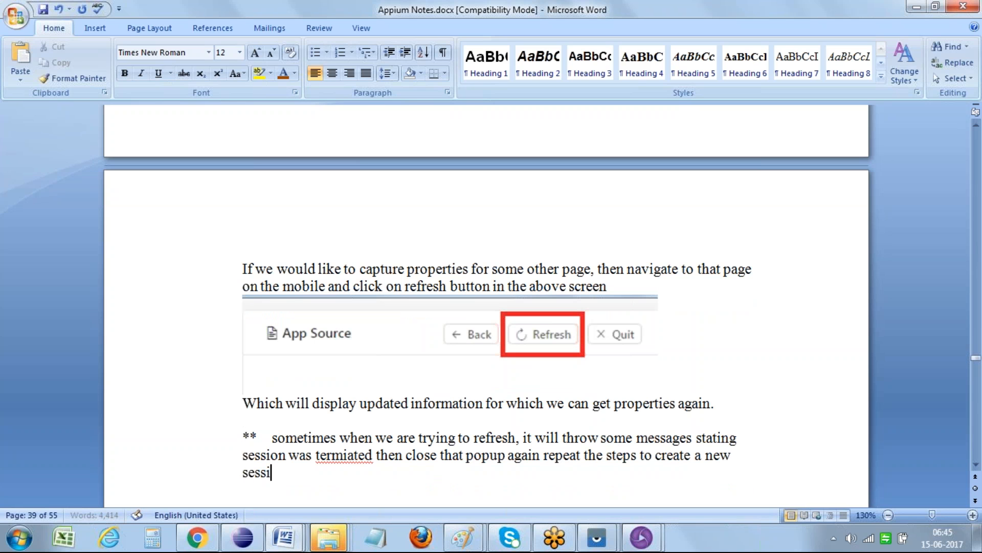
# Step: Correct the misspelled word in the refresh note to "terminated" and save the document
pyautogui.rightClick(344, 455)
pyautogui.click(418, 293)
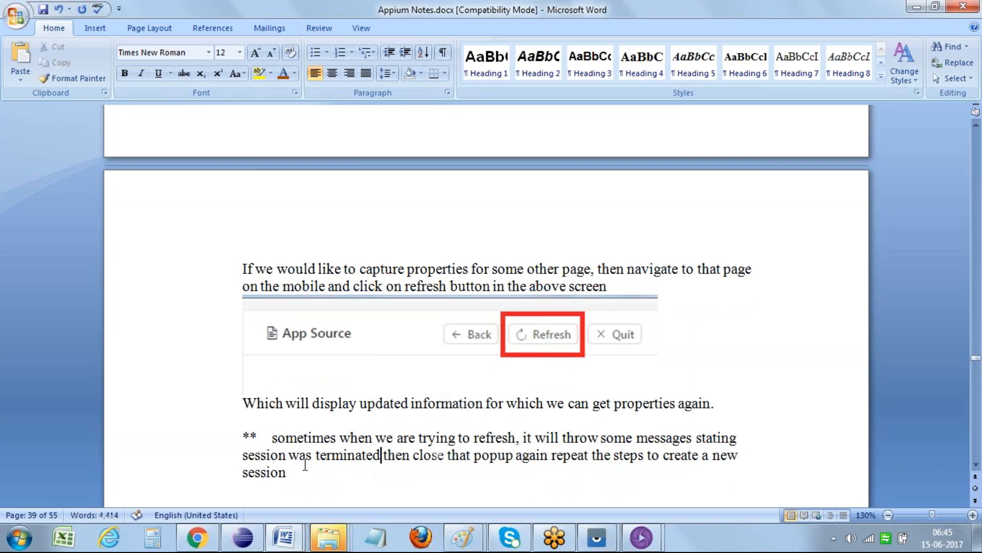
pyautogui.hotkey('ctrl', 's')
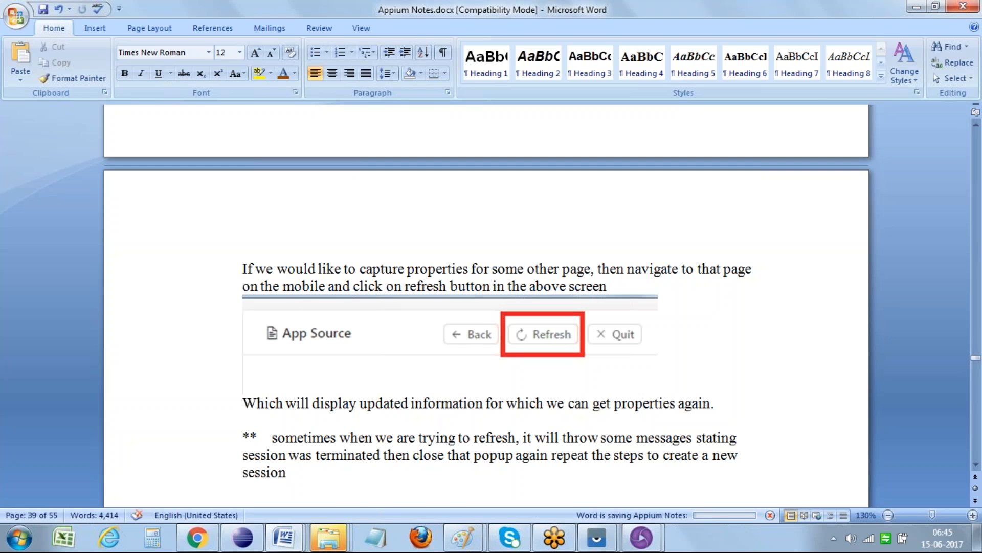
pyautogui.scroll(5, 486, 307)
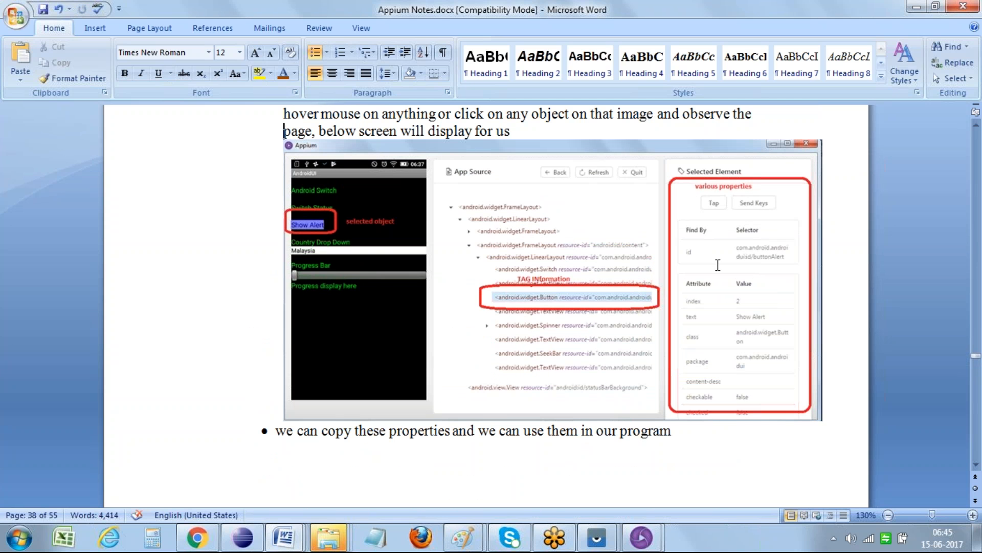
# Step: Review the "1st Method : Desired Capabilities from APPIUM Desktop" section of the notes, from its heading through its screenshots
pyautogui.scroll(8, 708, 377)
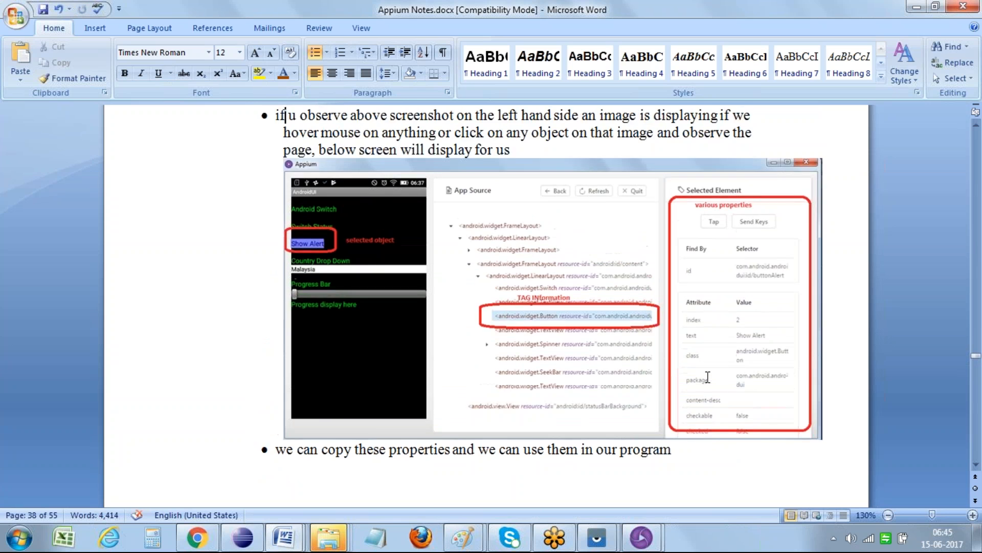
pyautogui.scroll(15, 708, 378)
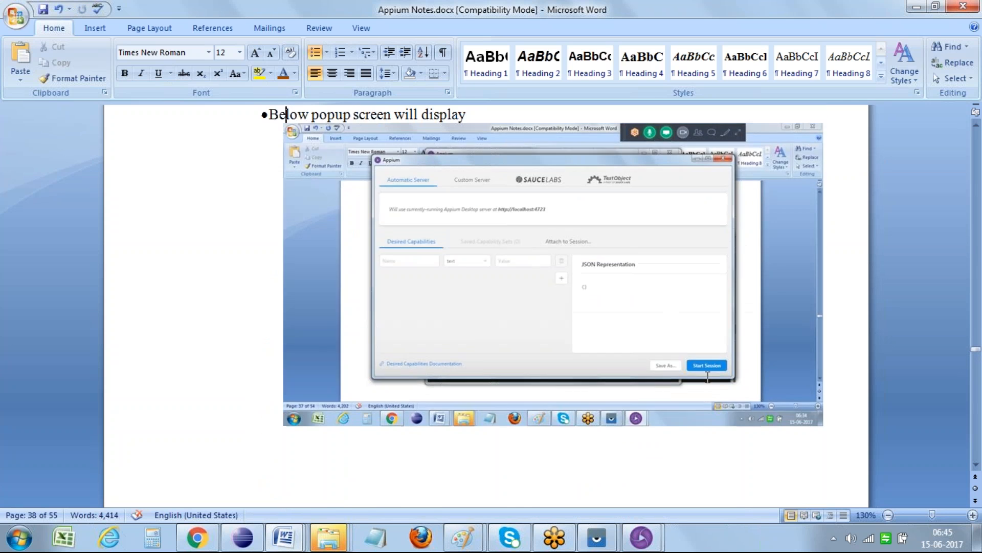
pyautogui.press('Down')
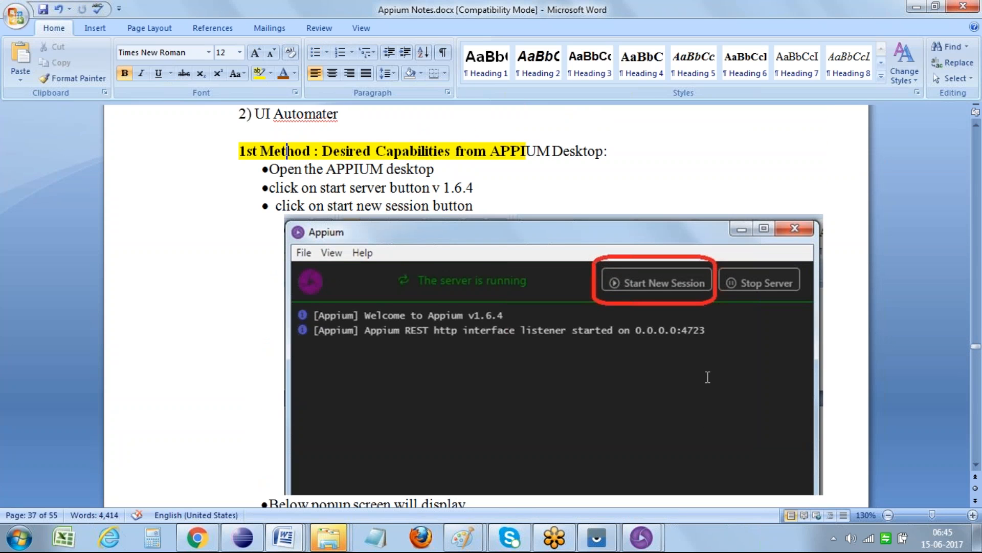
pyautogui.press('Down')
pyautogui.press('pagedown')
pyautogui.press('pagedown')
pyautogui.press('pagedown')
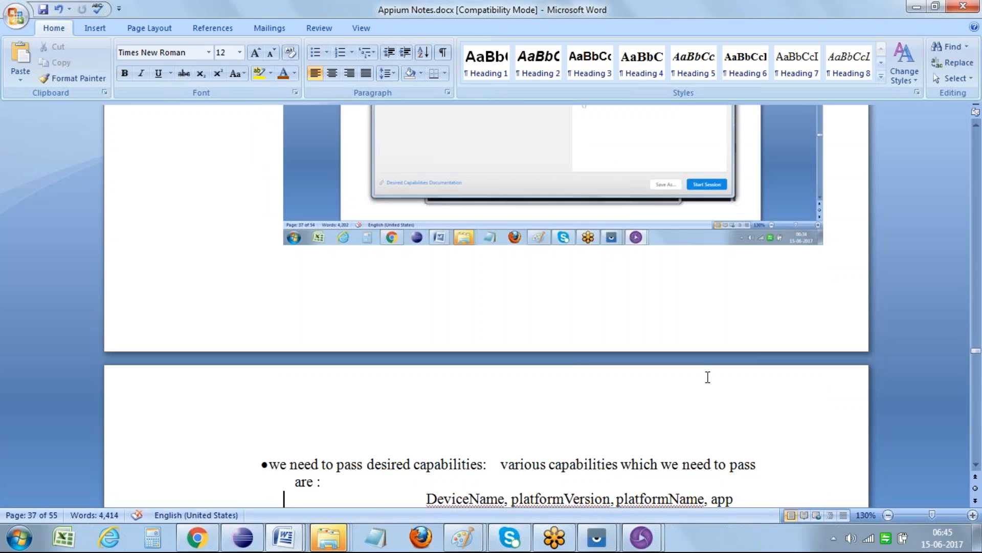
pyautogui.press('pagedown')
# Step: Add the heading "2nd method: UI Automater:" below the session-terminated note, above the line of asterisks
pyautogui.press('Up')
pyautogui.press('Up')
pyautogui.press('Up')
pyautogui.press('Return')
pyautogui.press('Return')
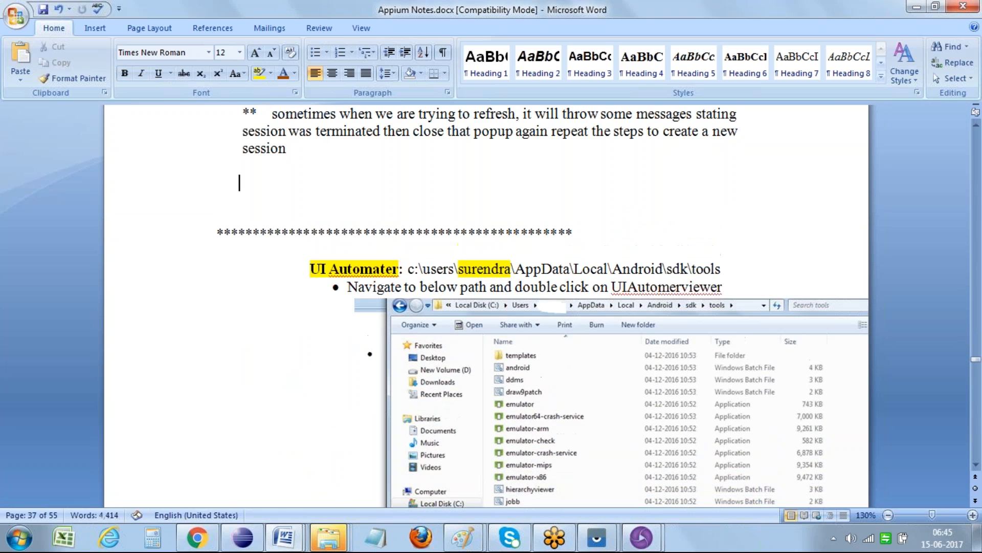
pyautogui.write('2nd me')
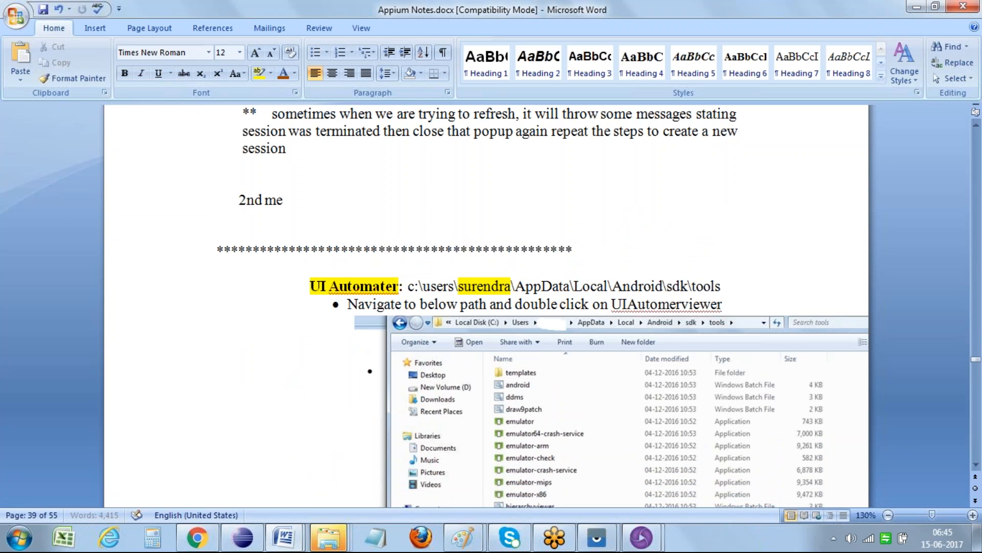
pyautogui.write('thod: UI Automater:')
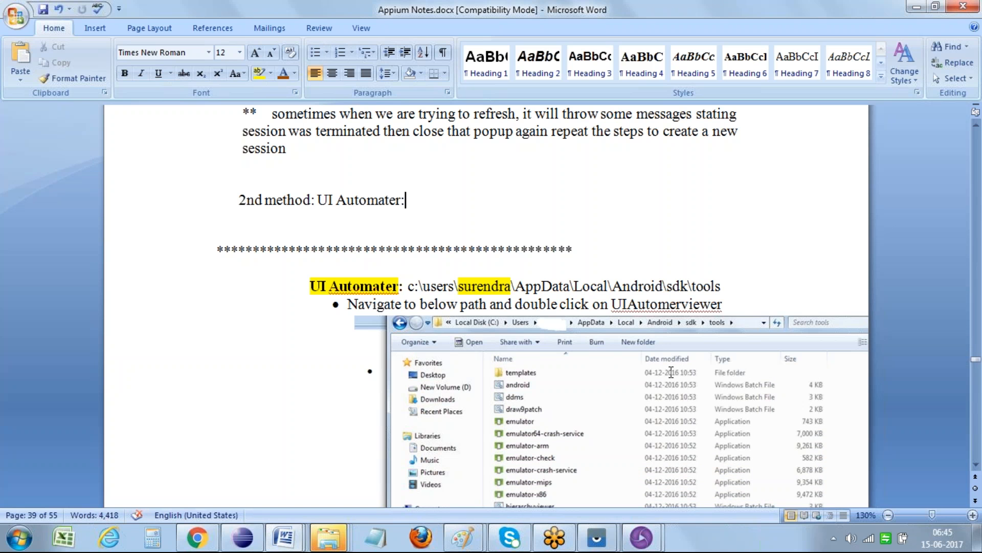
# Step: Highlight the "2nd method: UI Automater:" heading in yellow, make its text bold, and save the document
pyautogui.click(232, 207)
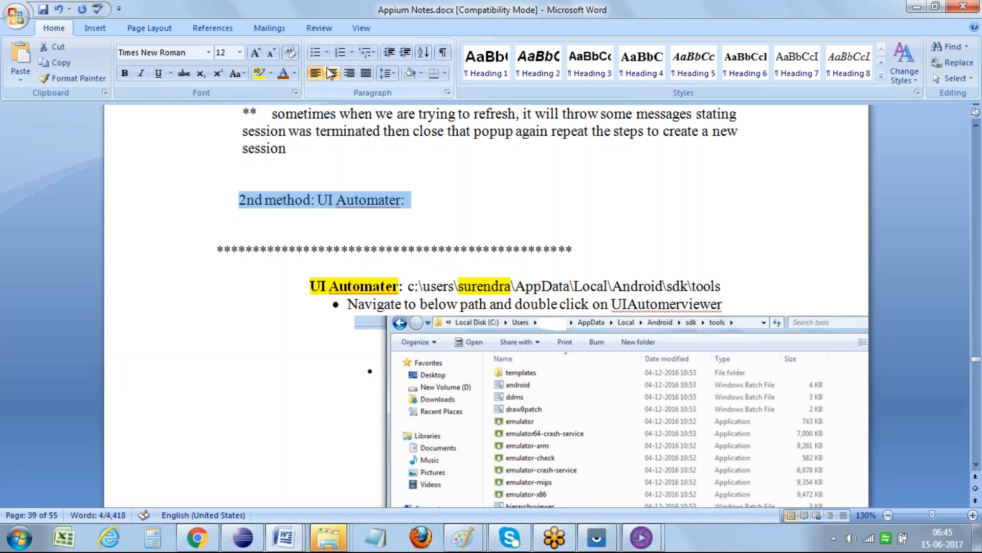
pyautogui.click(259, 73)
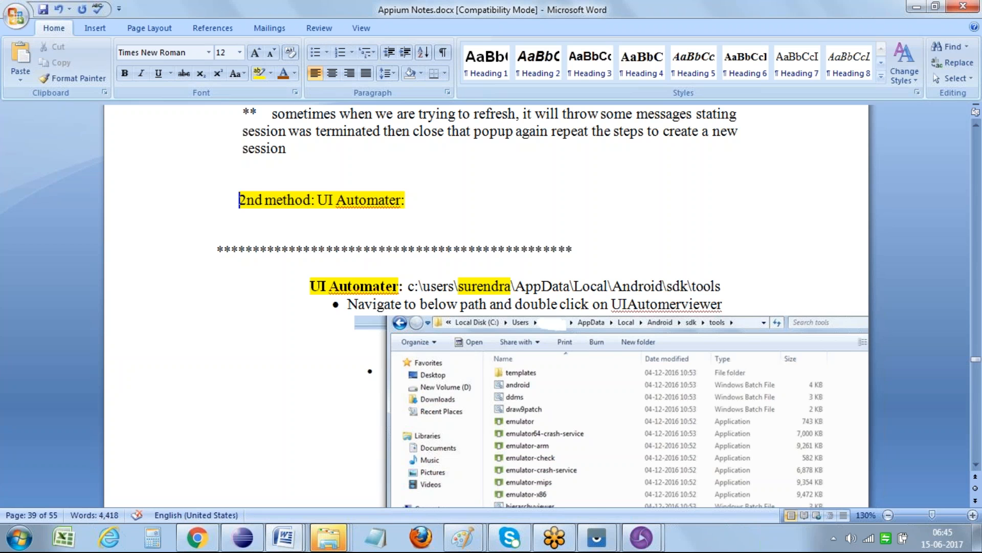
pyautogui.hotkey('ctrl', 's')
pyautogui.tripleClick(244, 201)
pyautogui.hotkey('ctrl', 'b')
pyautogui.hotkey('ctrl', 's')
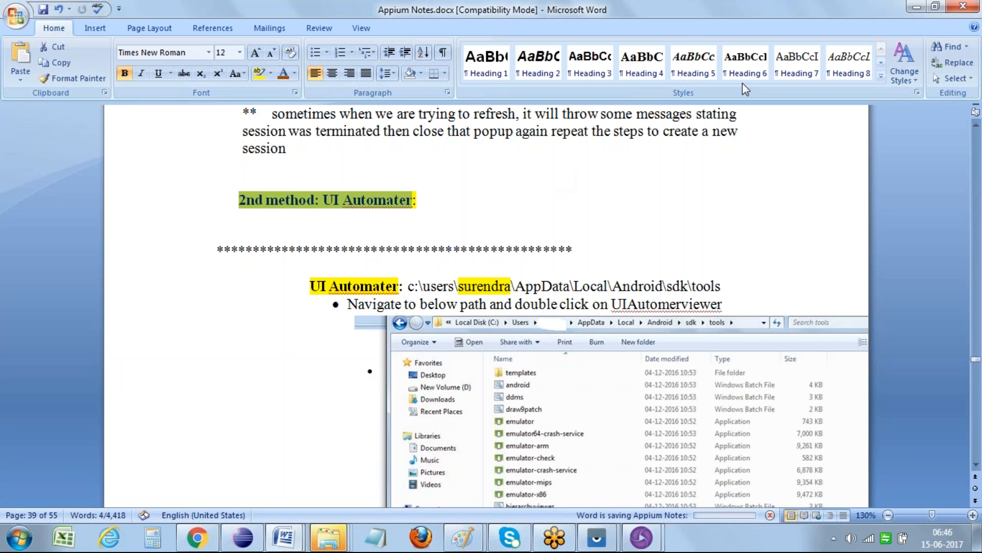
pyautogui.press('Up')
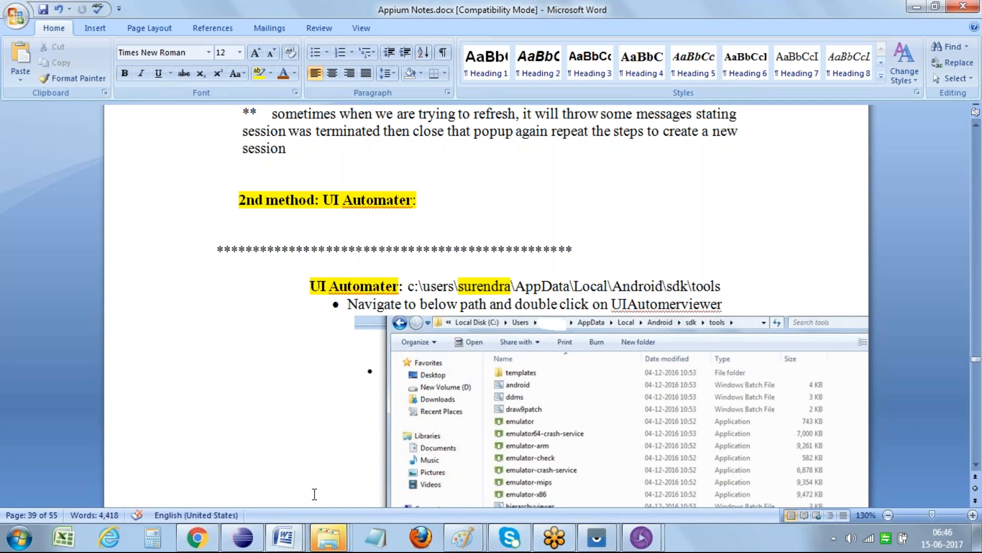
# Step: Switch from the Word notes to the Chrome browser
pyautogui.click(197, 538)
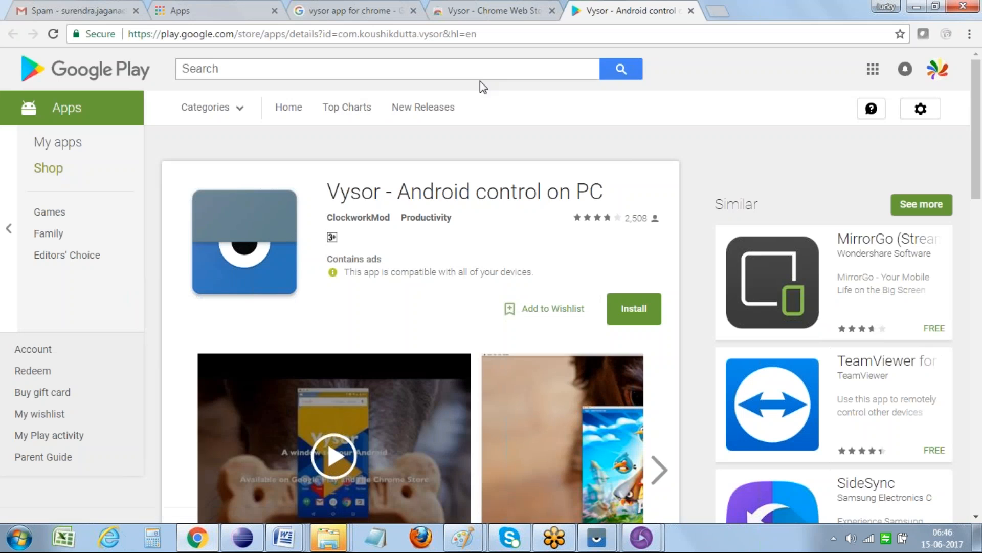